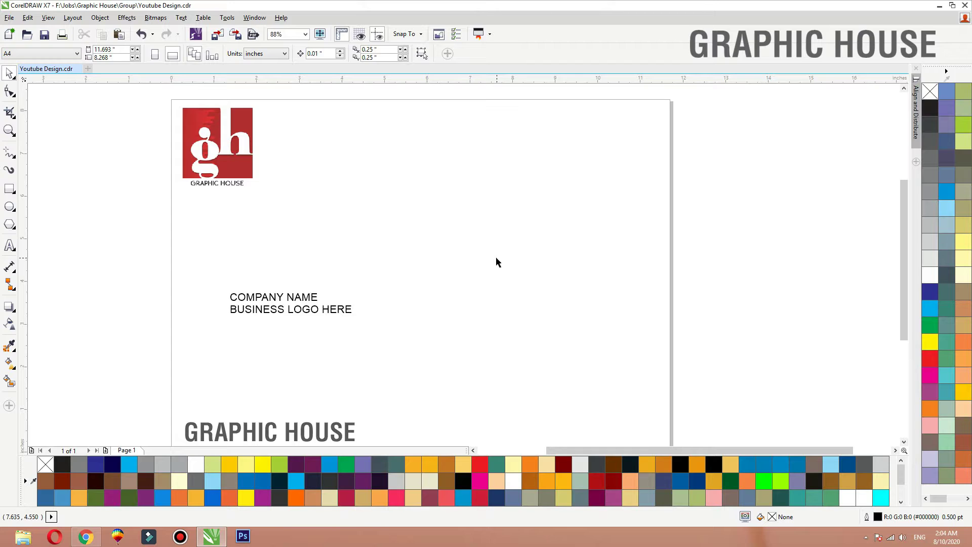
- Draw a rectangle about 1.62 × 1.76 in above and to the right of the COMPANY NAME text
left_click(8, 130)
left_click_drag(234, 175, 526, 331)
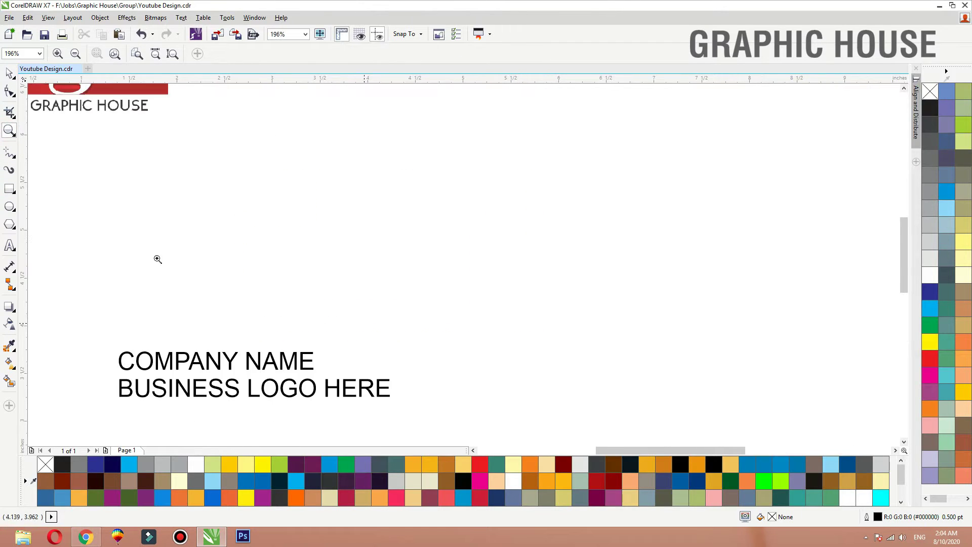
left_click(9, 73)
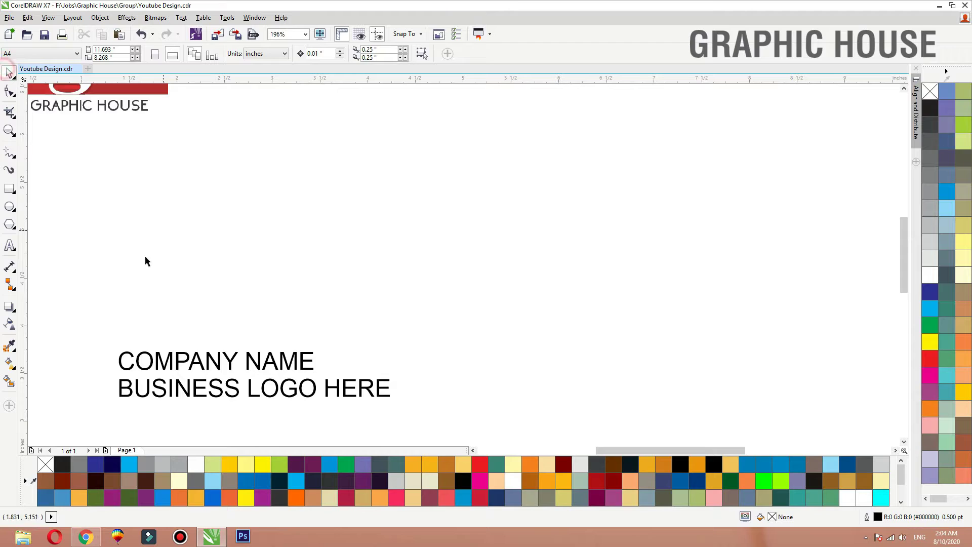
left_click(9, 188)
left_click_drag(356, 141, 511, 308)
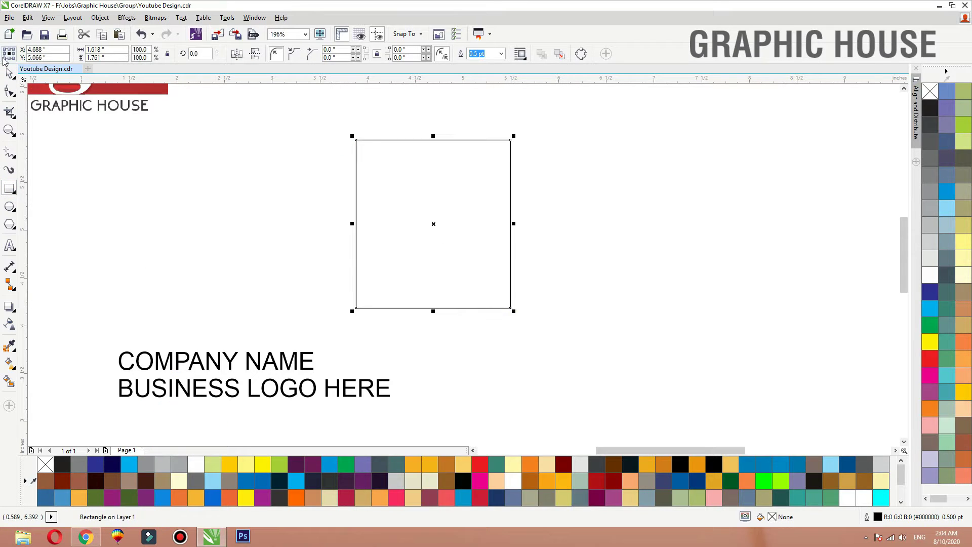
- Round all four corners of the rectangle with the Shape tool to a radius of about 0.11 in
left_click(8, 73)
left_click(14, 99)
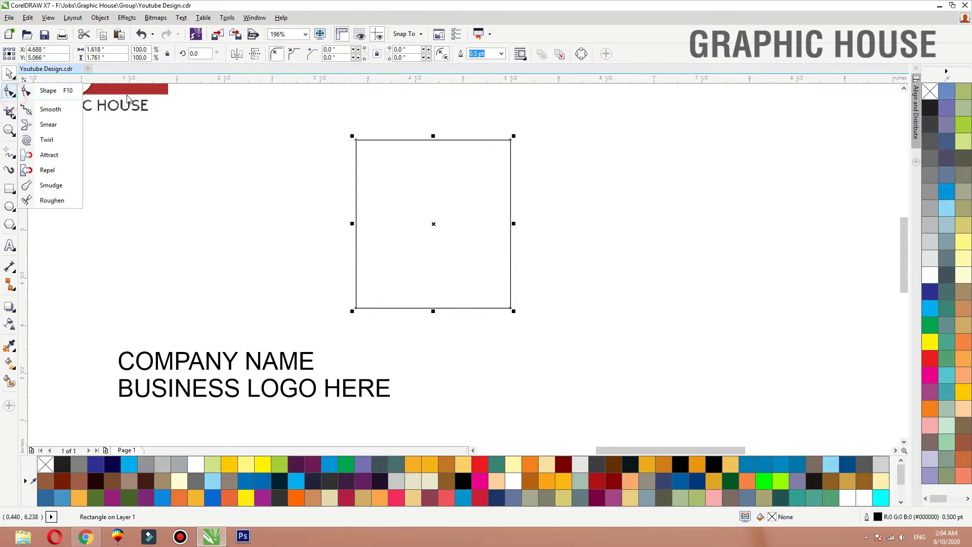
left_click(49, 91)
left_click_drag(357, 145, 368, 149)
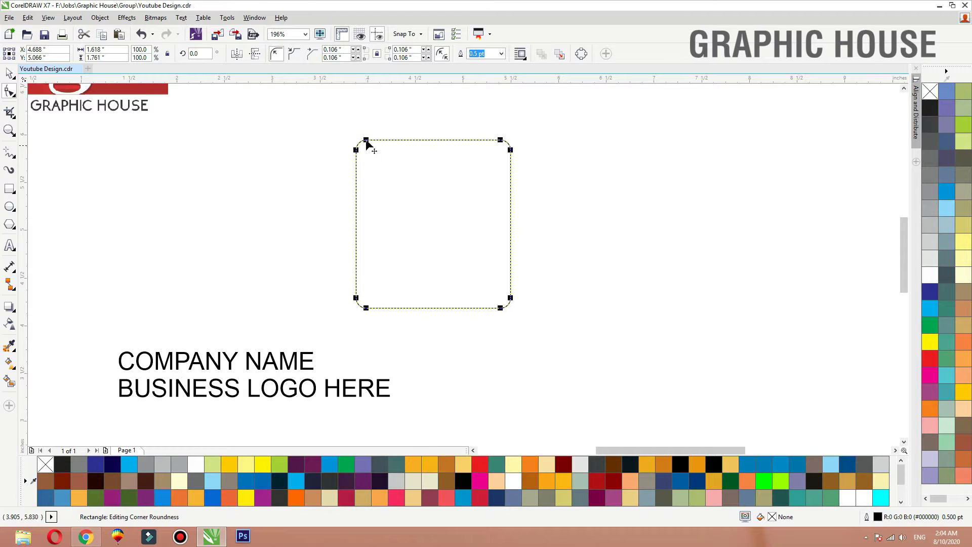
key("space")
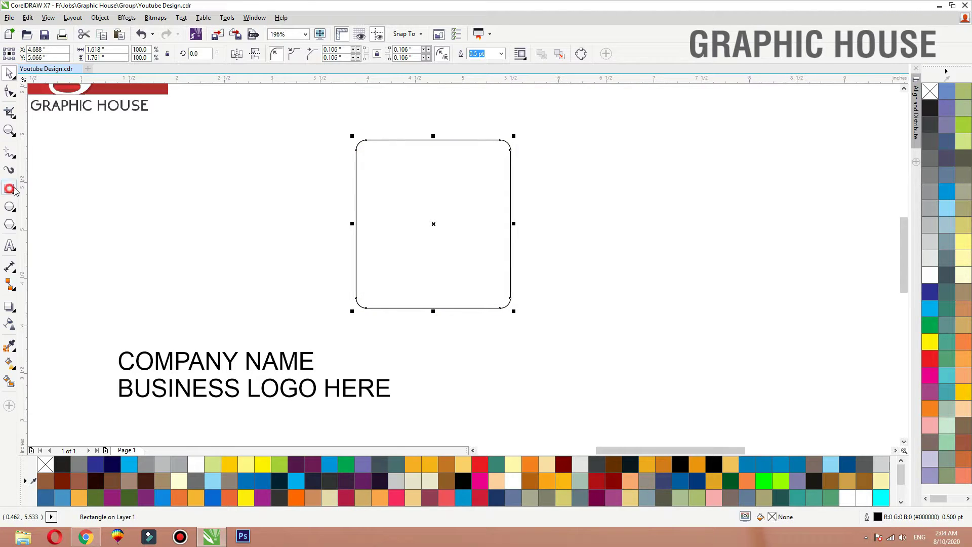
- Draw a square about 1.71 in wide beside the rounded rectangle and rotate it 45°
left_click(9, 188)
left_click_drag(560, 133, 730, 280)
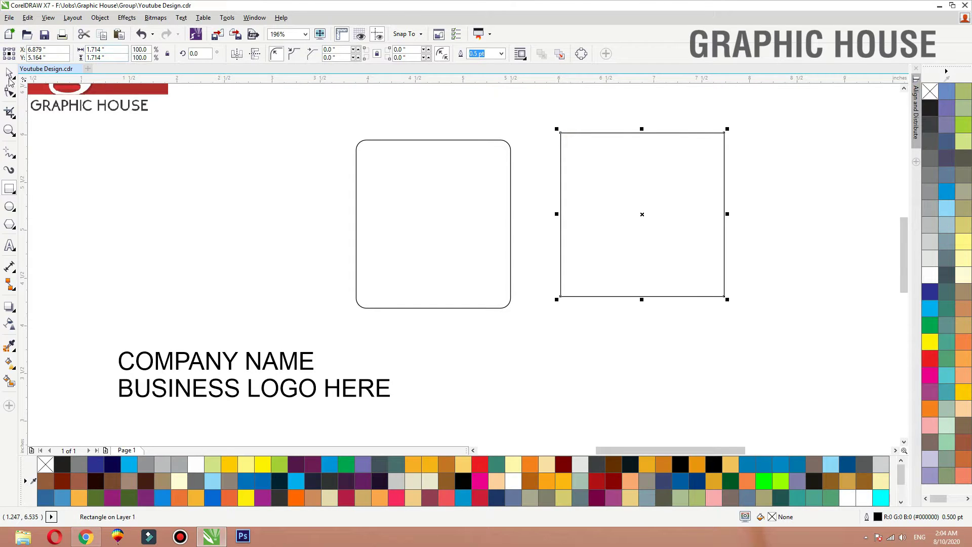
left_click(199, 53)
type("45")
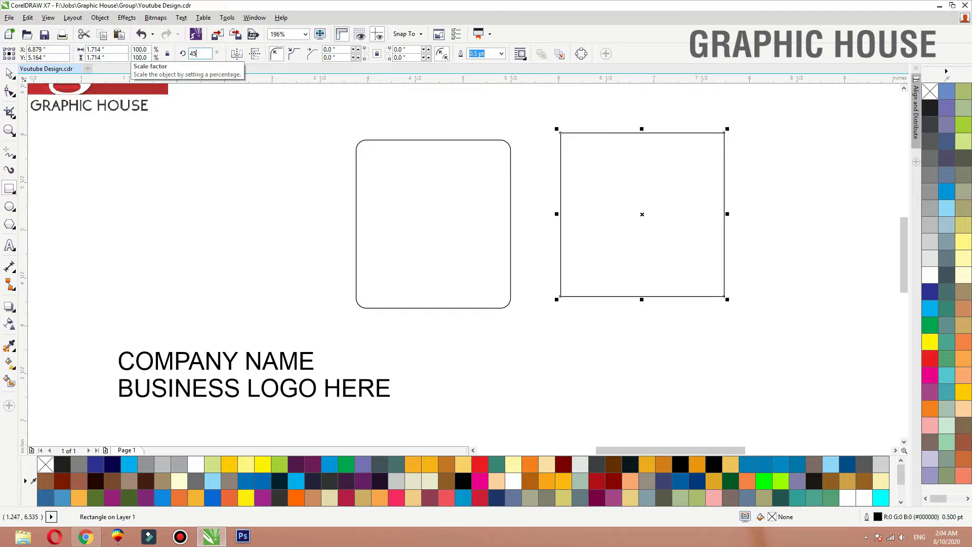
key("Return")
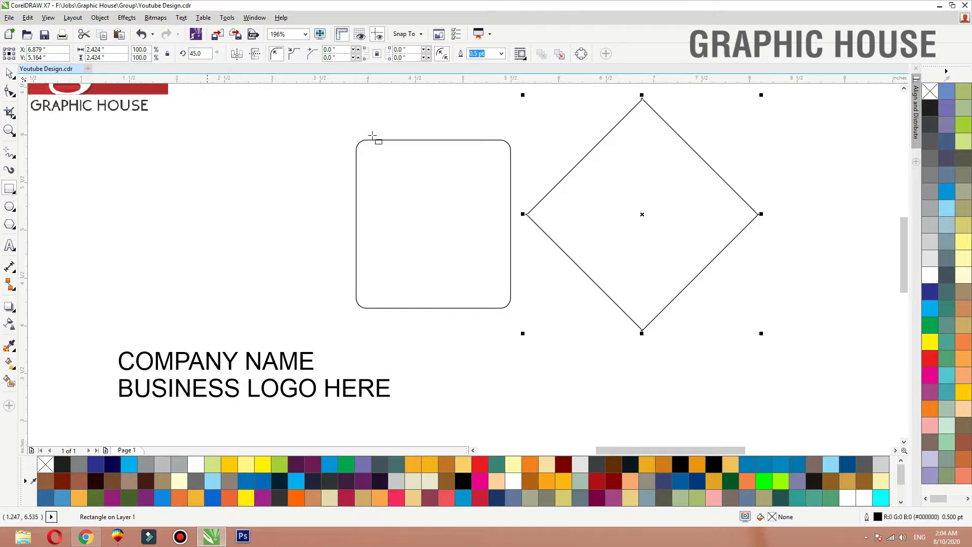
- Round the diamond's corners to a radius of about 0.125 in
left_click(9, 92)
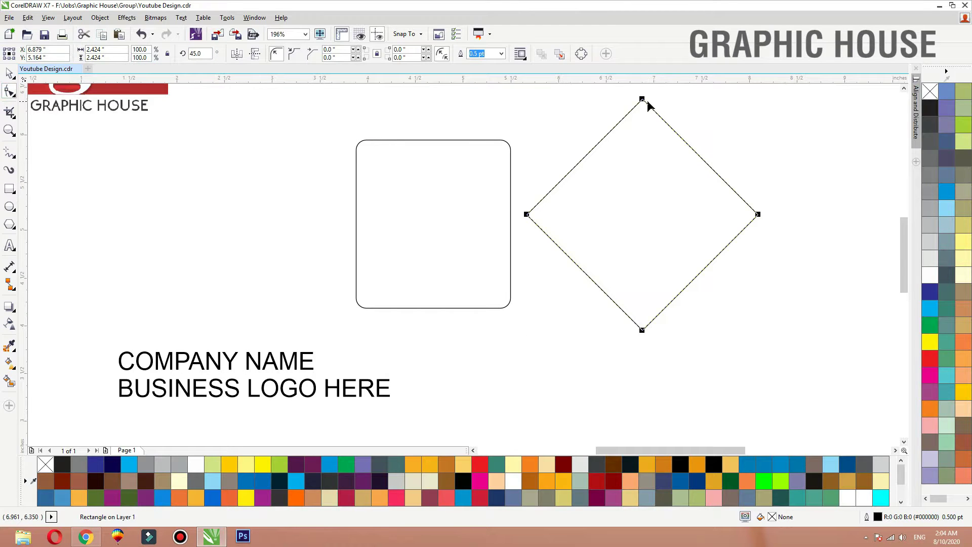
left_click_drag(643, 102, 655, 105)
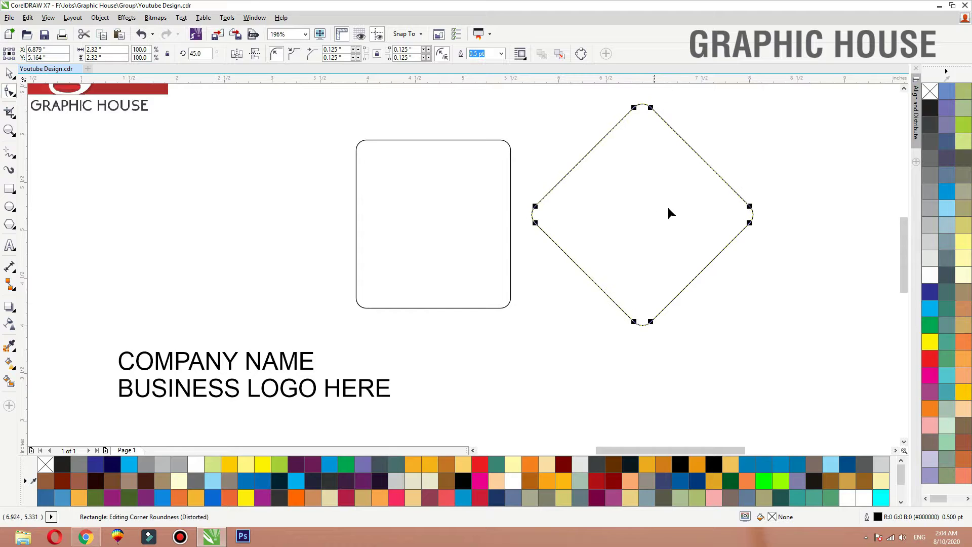
key("space")
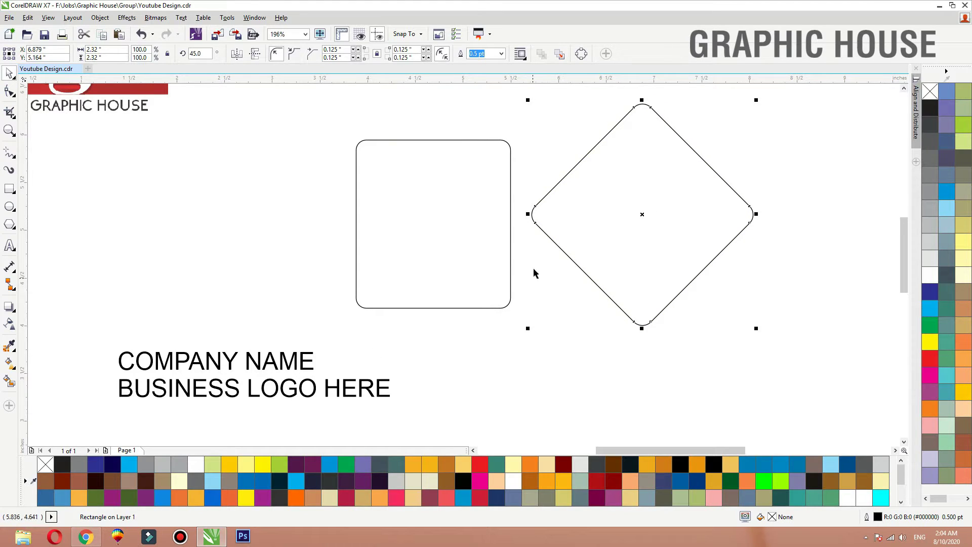
- Move the diamond over the upper part of the rounded rectangle and align both shapes on a common vertical center line
left_click_drag(531, 215, 325, 159)
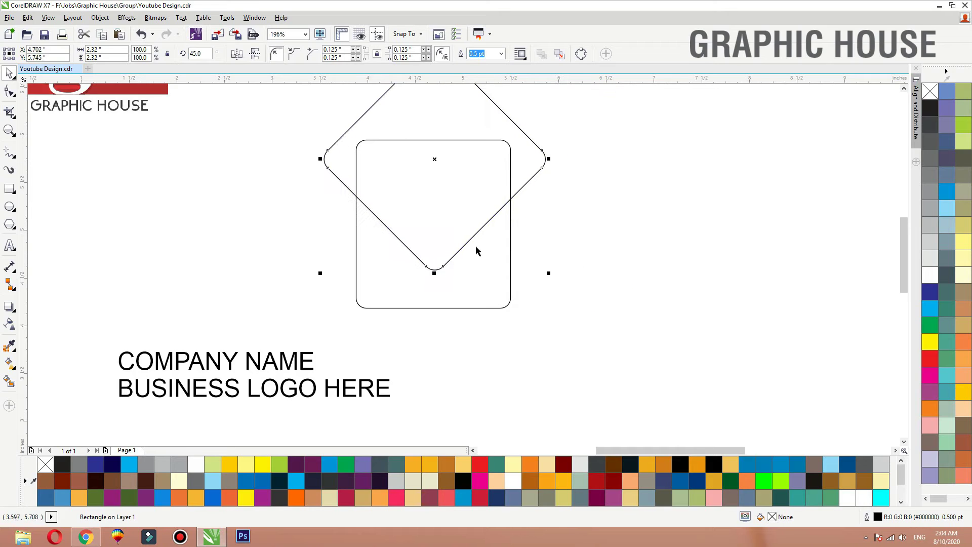
left_click(510, 258, "shift")
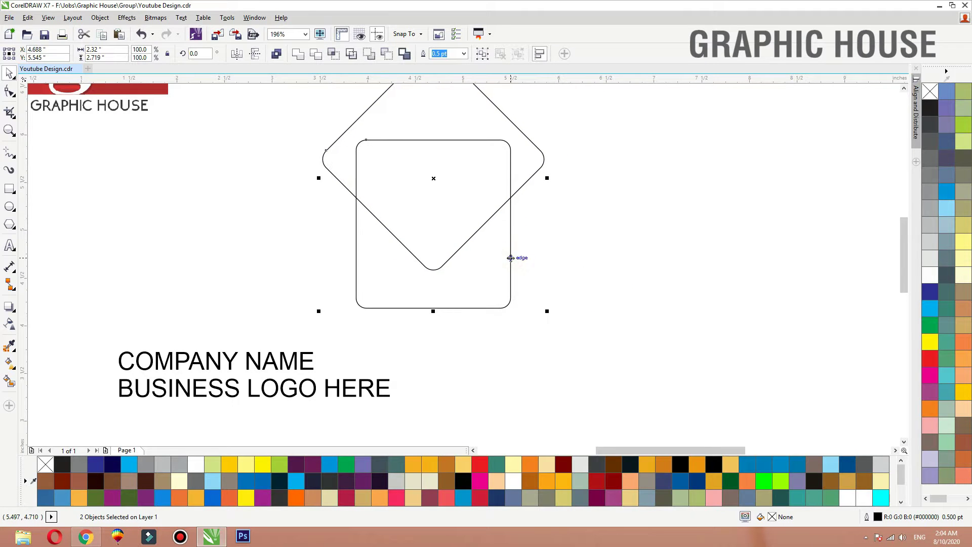
left_click(555, 246)
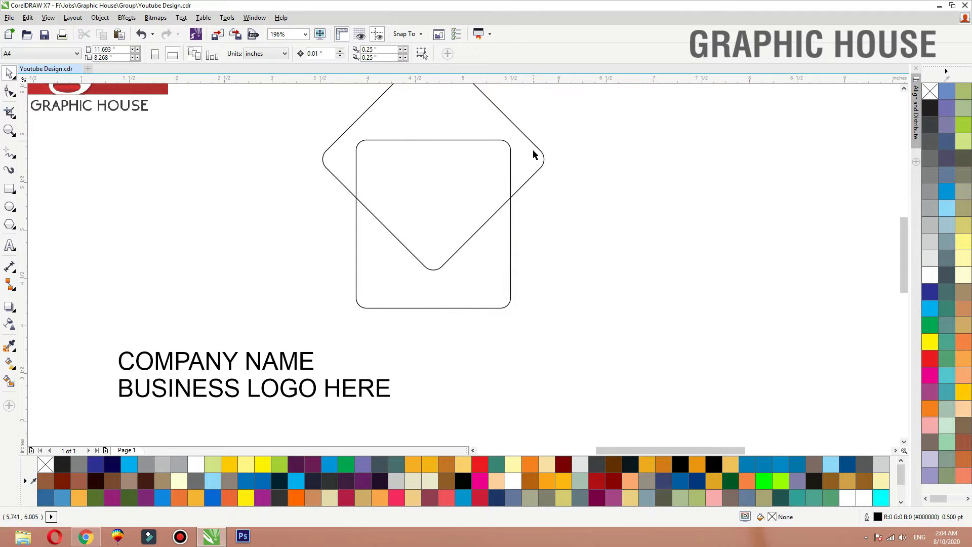
- Scale the diamond down slightly around its center to about 2.26 in wide
left_click(539, 167)
left_click_drag(548, 275, 548, 275)
left_click(625, 213)
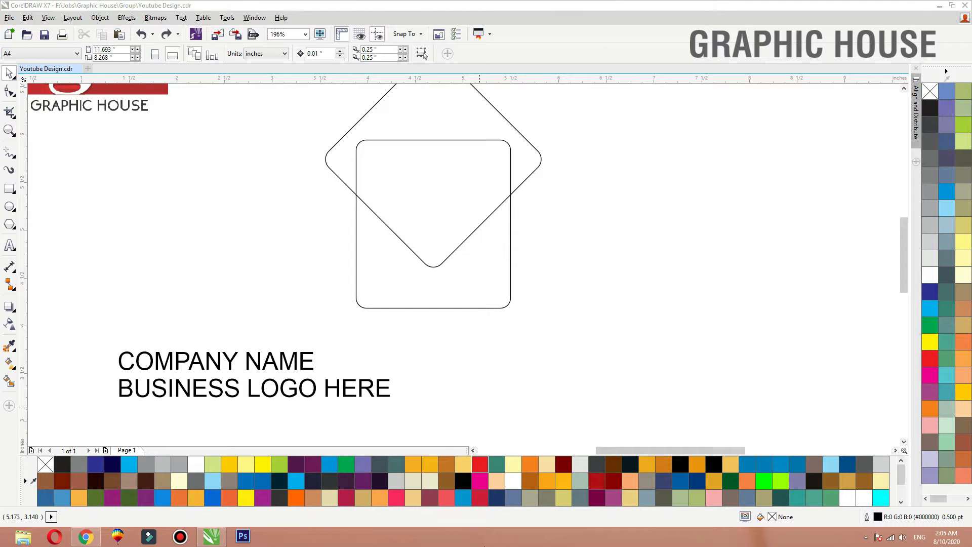
left_click(434, 266)
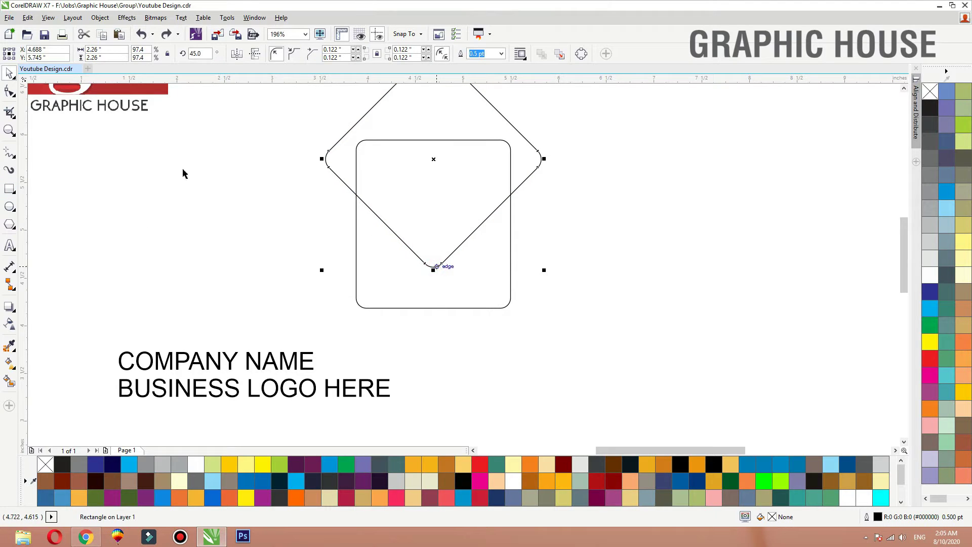
- Draw a wide rectangle about 4.03 × 1.61 in covering the diamond's lower half, with its upper edge just above the side corners
left_click(11, 189)
mouse_move(236, 313)
left_mouse_down()
mouse_move(445, 282)
mouse_move(623, 180)
mouse_move(621, 160)
left_mouse_up()
key("space")
left_click(540, 156)
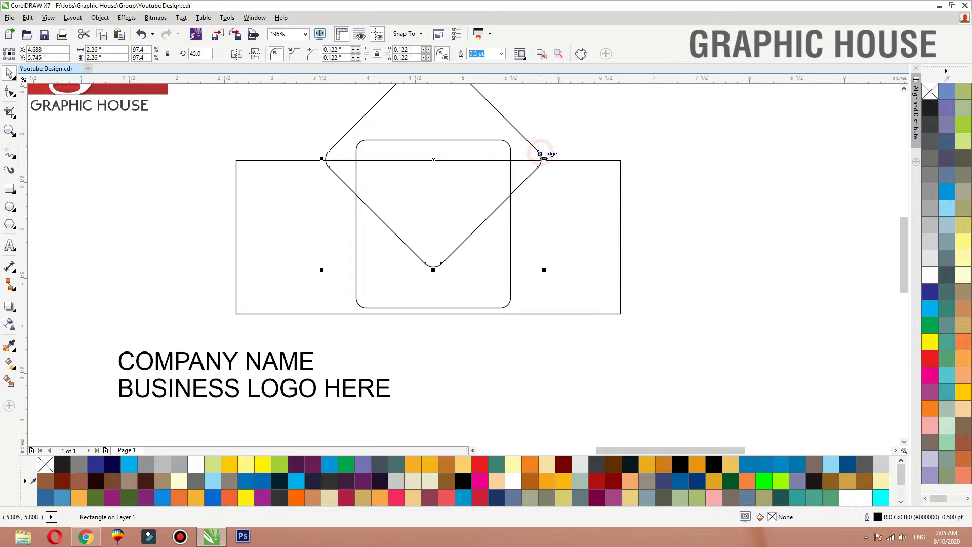
left_click_drag(559, 160, 558, 158)
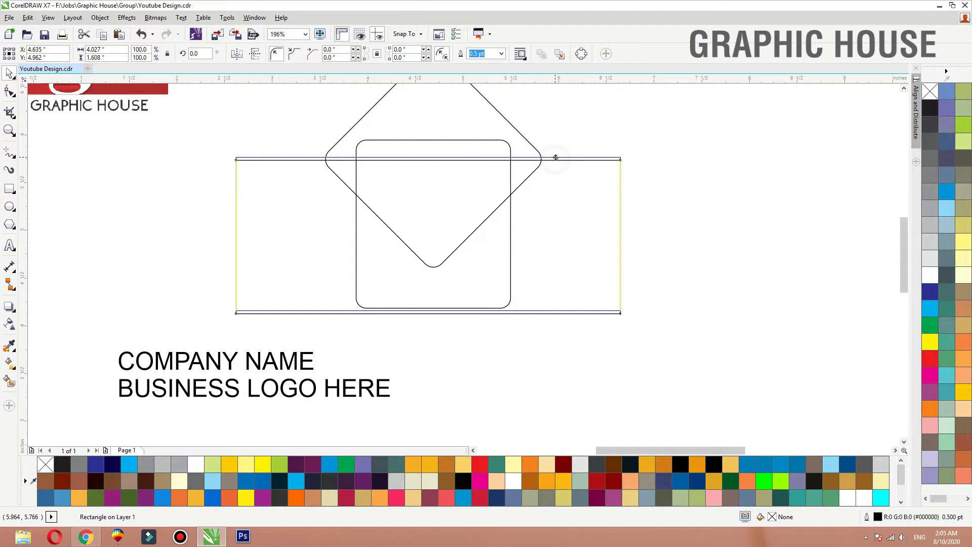
- Trim the lower half off the diamond using the wide rectangle, and delete the rectangle
left_click(528, 146, "shift")
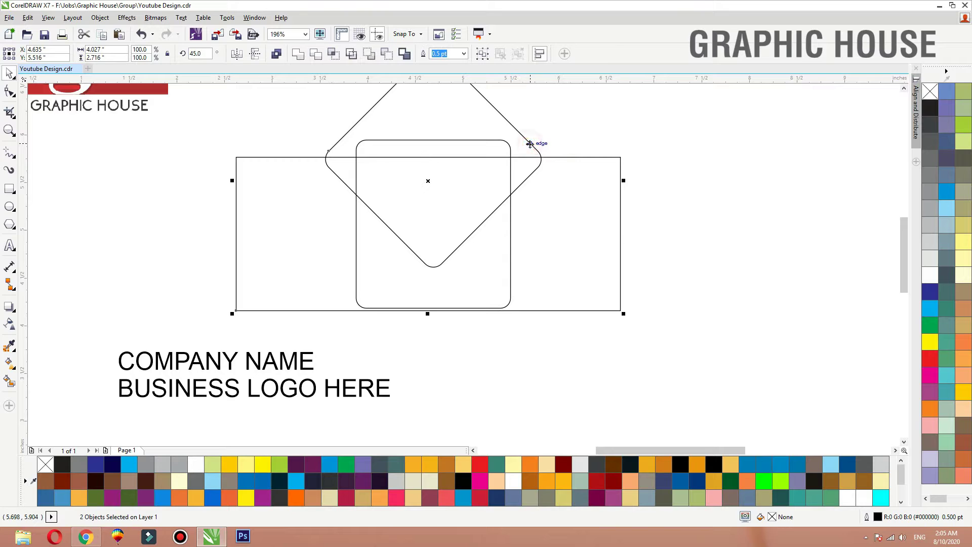
left_click(316, 54)
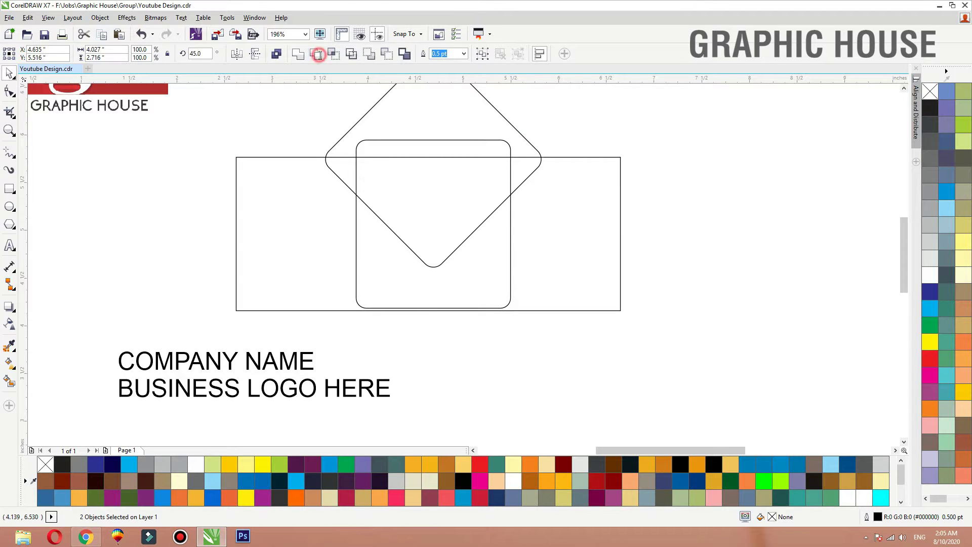
left_click(605, 161)
left_click(605, 157)
key("Delete")
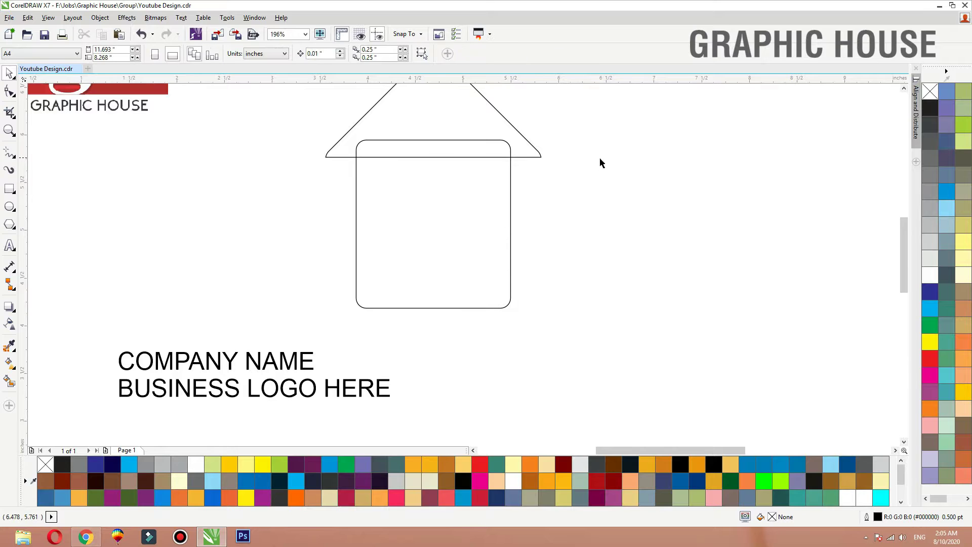
- Move the roof triangle slightly down over the rounded rectangle and weld both shapes into one house outline
left_click(530, 157)
left_click(510, 169, "shift")
left_click_drag(513, 158, 514, 162)
left_click(511, 171, "shift")
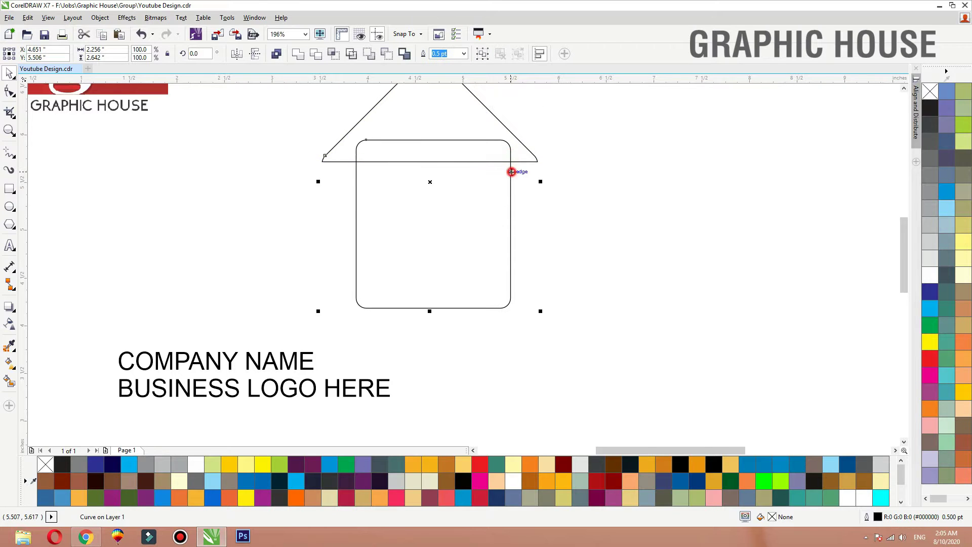
scroll(513, 245, "down", 1)
key("F2")
left_click_drag(594, 320, 328, 103)
left_click(298, 56)
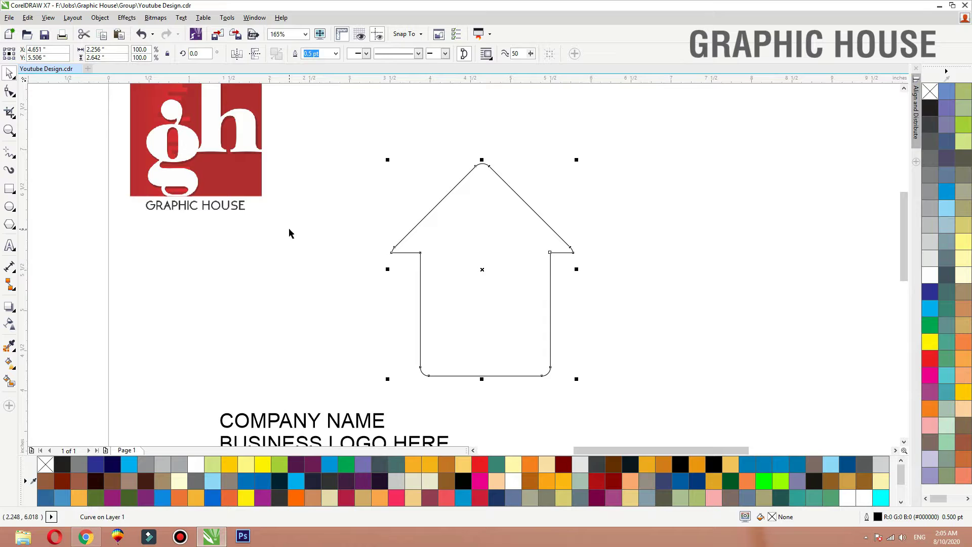
- Draw a narrow chimney rectangle about 0.18 × 0.62 in across the right slope of the roof
left_click(9, 194)
key("F2")
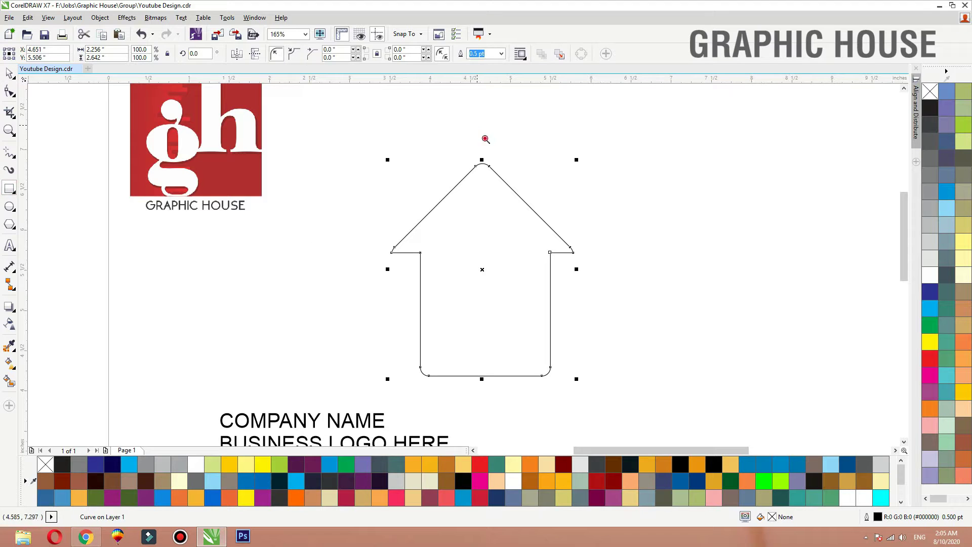
left_click_drag(481, 138, 584, 269)
left_click_drag(452, 208, 492, 340)
key("space")
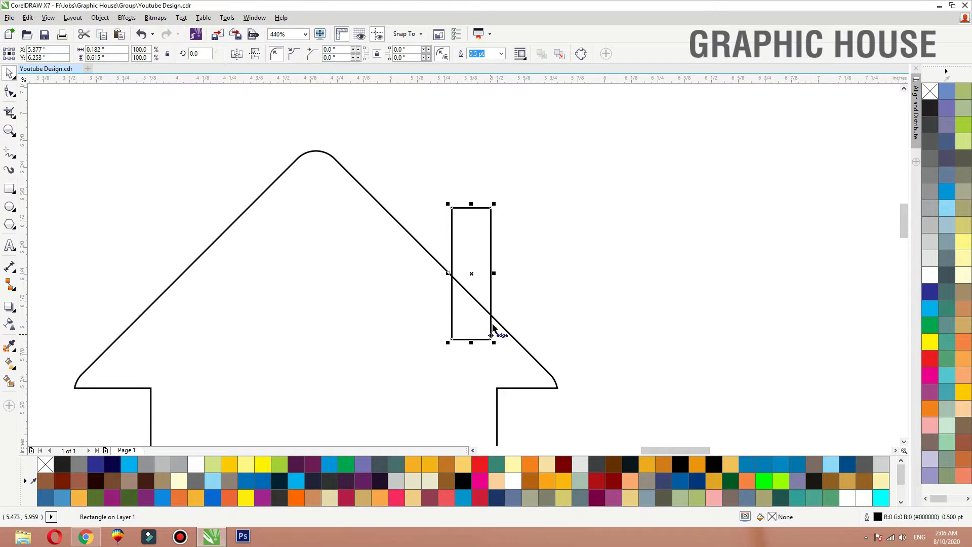
- Round the chimney rectangle's corners to a radius of about 0.023 in
key("F10")
left_click_drag(491, 208, 498, 216)
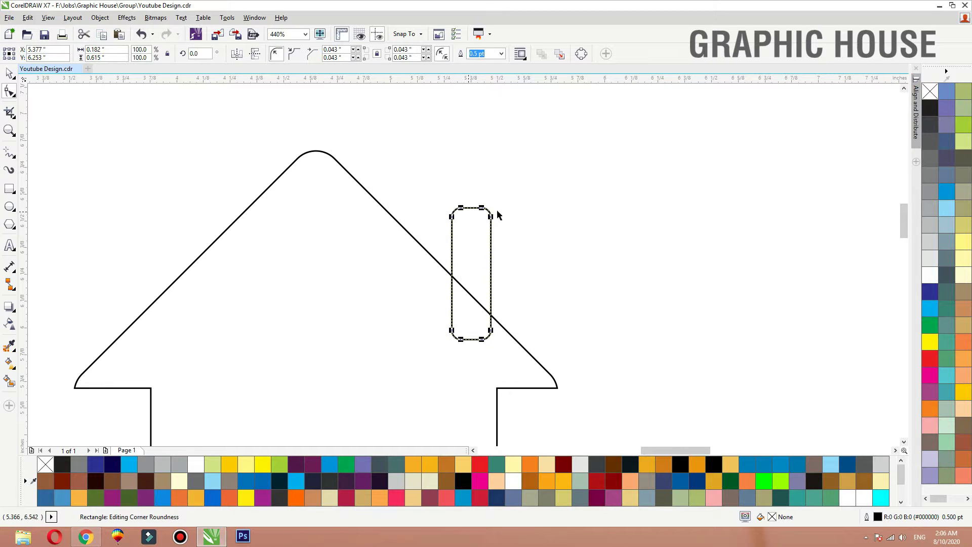
key("space")
key("F2")
left_click_drag(557, 195, 360, 283)
key("F10")
left_click_drag(477, 145, 460, 147)
key("space")
- Weld the chimney rectangle to the house outline
scroll(487, 147, "down", 2)
scroll(486, 213, "down", 1)
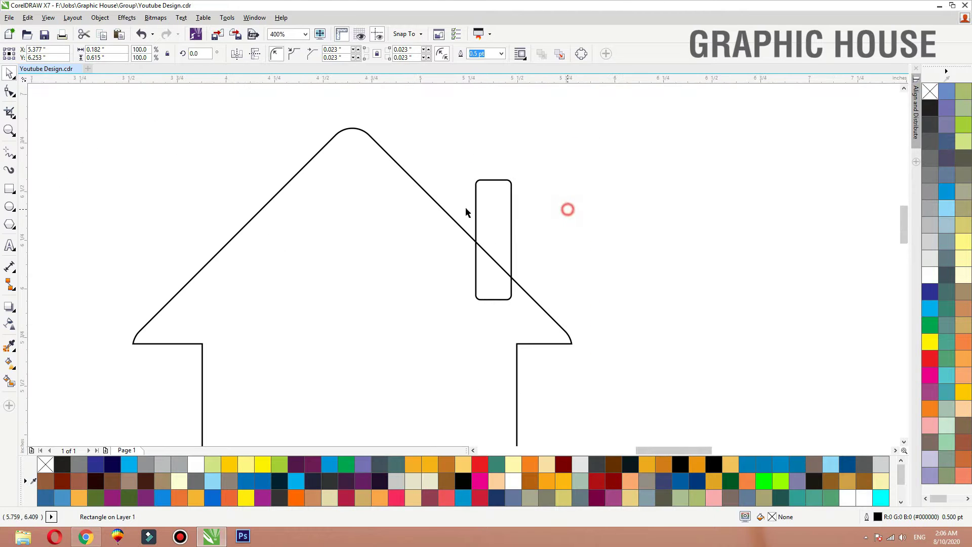
left_click(447, 214)
left_click(476, 183, "shift")
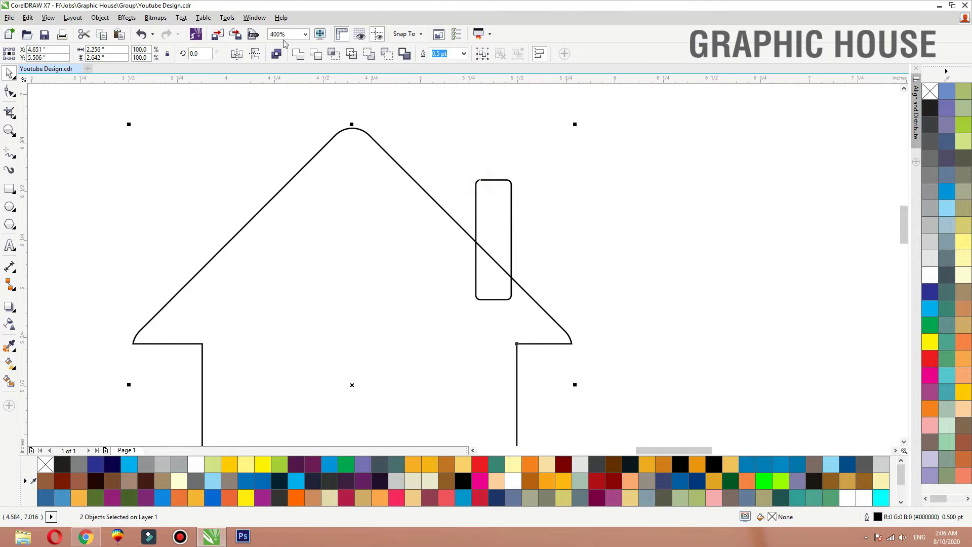
left_click(299, 54)
left_click(594, 166)
scroll(514, 227, "down", 2)
key("F2")
left_click_drag(578, 166, 345, 377)
- Shorten the house body by moving its bottom corner nodes up, making the whole house about 2.43 in tall
left_click(469, 362)
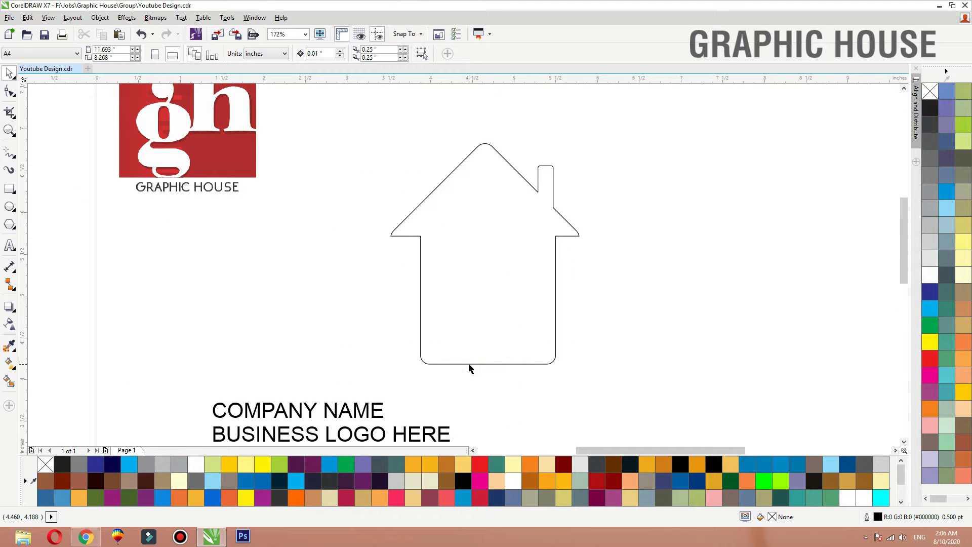
key("F10")
left_click(420, 336)
left_click_drag(380, 325, 598, 428)
left_click_drag(555, 355, 555, 338)
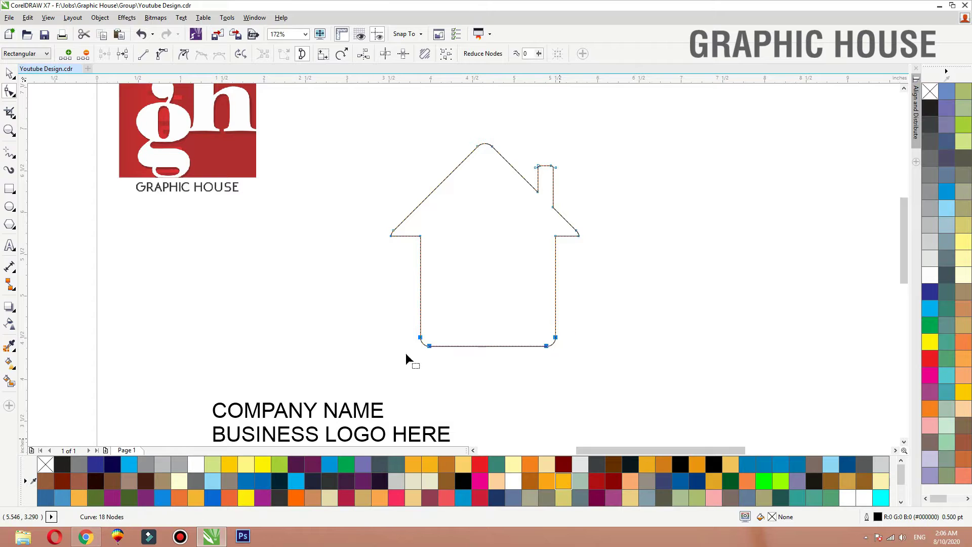
key("space")
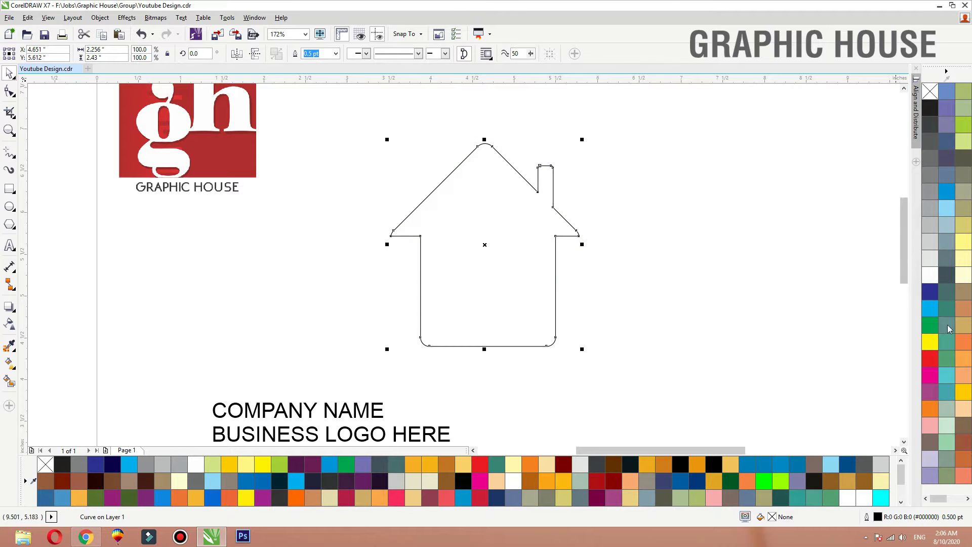
- Fill the house with blue (C100 M100 Y0 K0) and apply a linear fountain fill fading to white from upper right to lower left
left_click(931, 293)
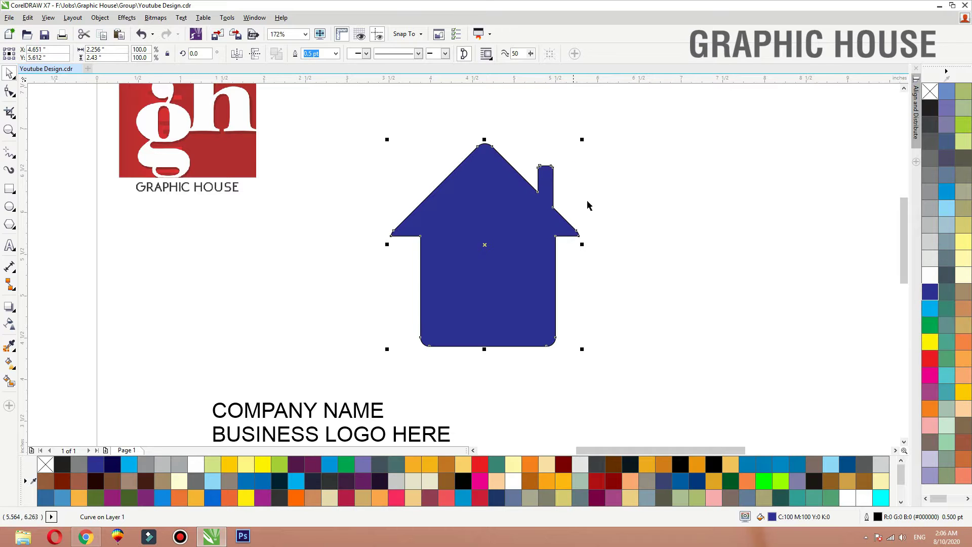
left_click(672, 191)
left_click(526, 226)
key("g")
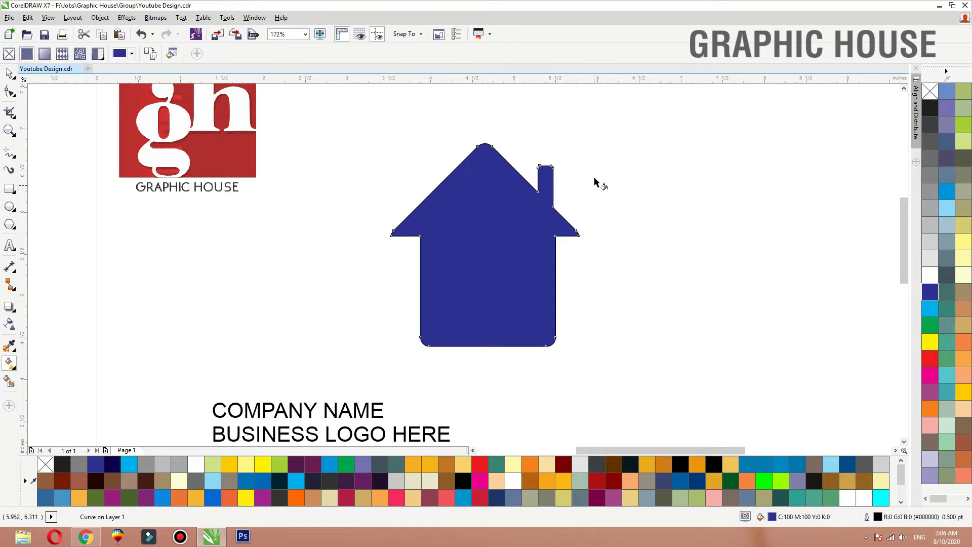
left_click_drag(631, 138, 405, 338)
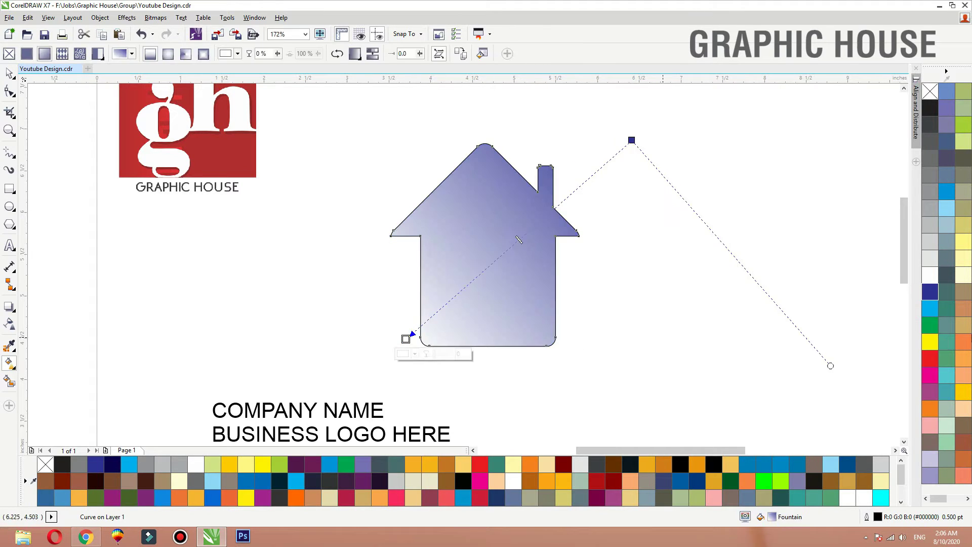
- Recolor the house's fountain fill to run from black to cyan, extending the dark end farther to the upper right
left_click(931, 309)
left_click_drag(631, 140, 667, 112)
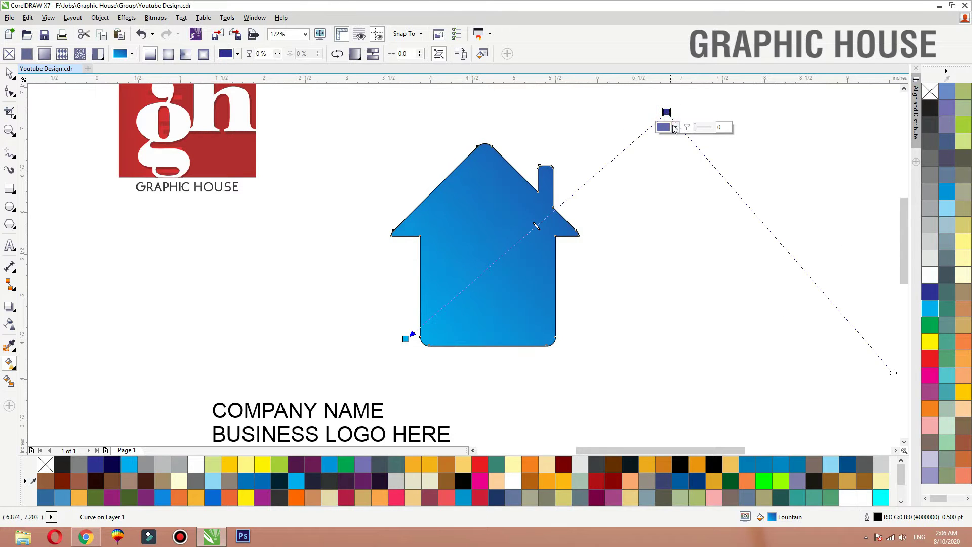
left_click(676, 127)
left_click_drag(693, 204, 708, 214)
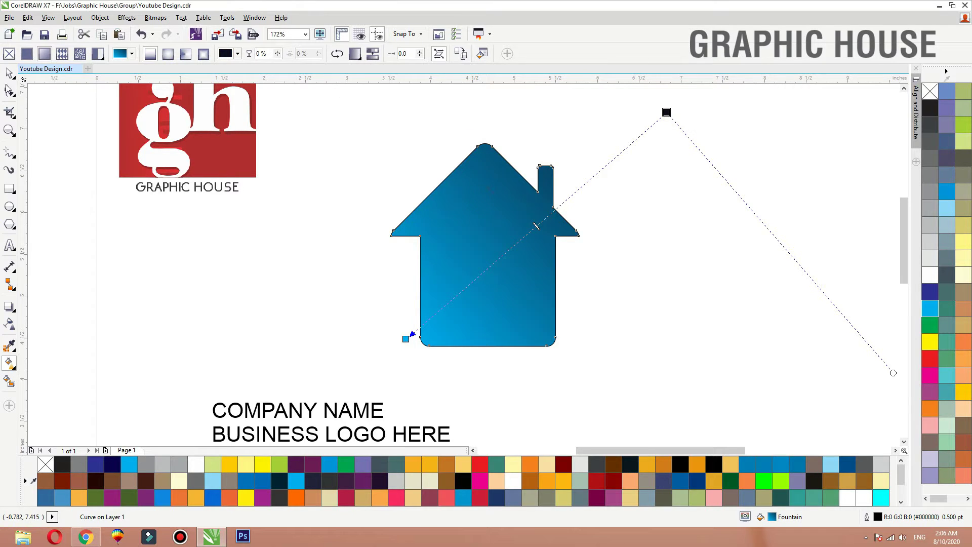
- Remove the outline from the house shape
left_click(5, 76)
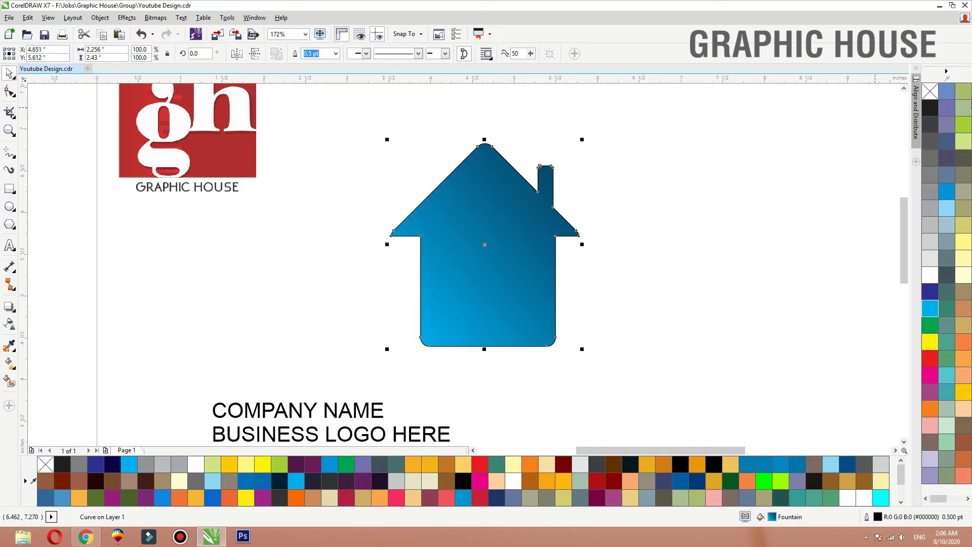
right_click(931, 93)
left_click(558, 184)
left_click(538, 202)
left_click(657, 269)
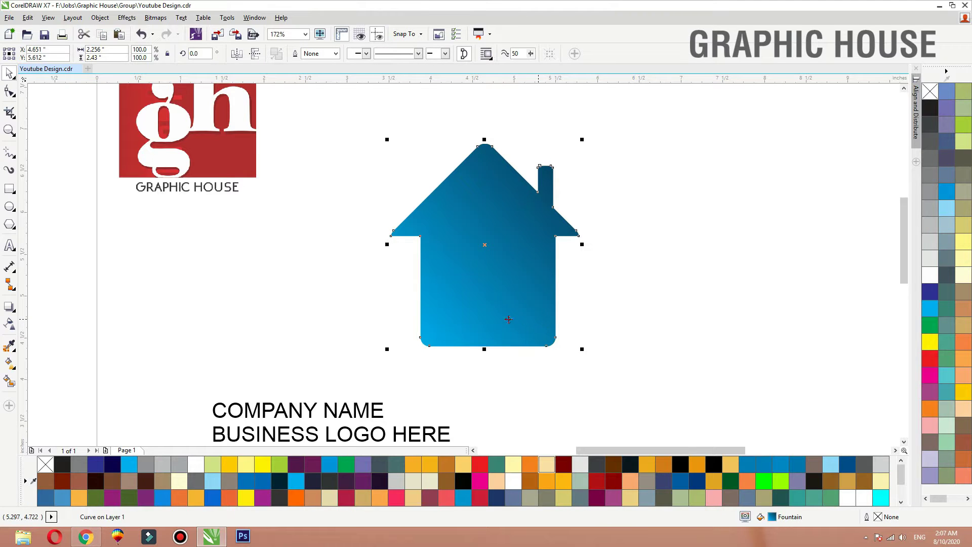
left_click(507, 308)
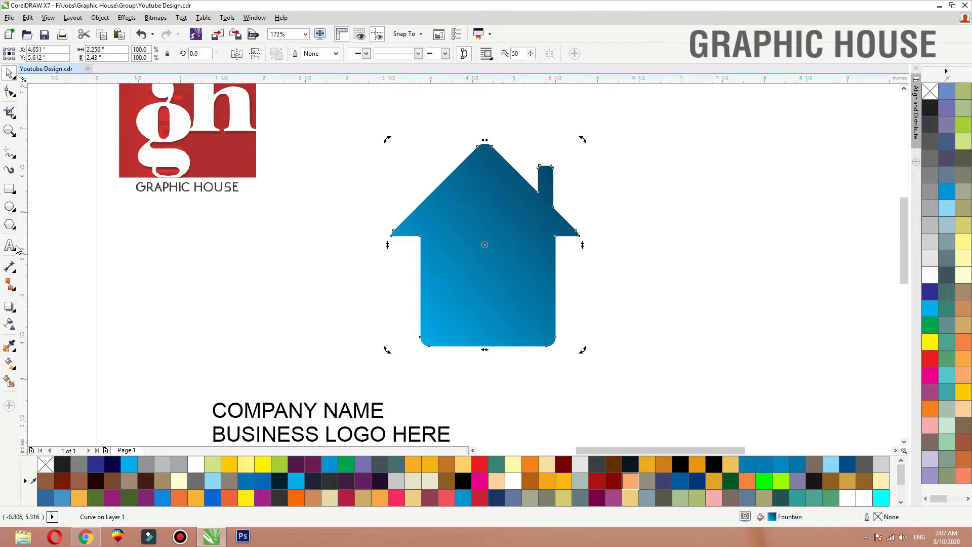
- Draw a circle about 1.5 in across, place it over the house's lower-left corner, and fill it white with no outline
left_click(9, 208)
left_click_drag(273, 241, 404, 372)
key("space")
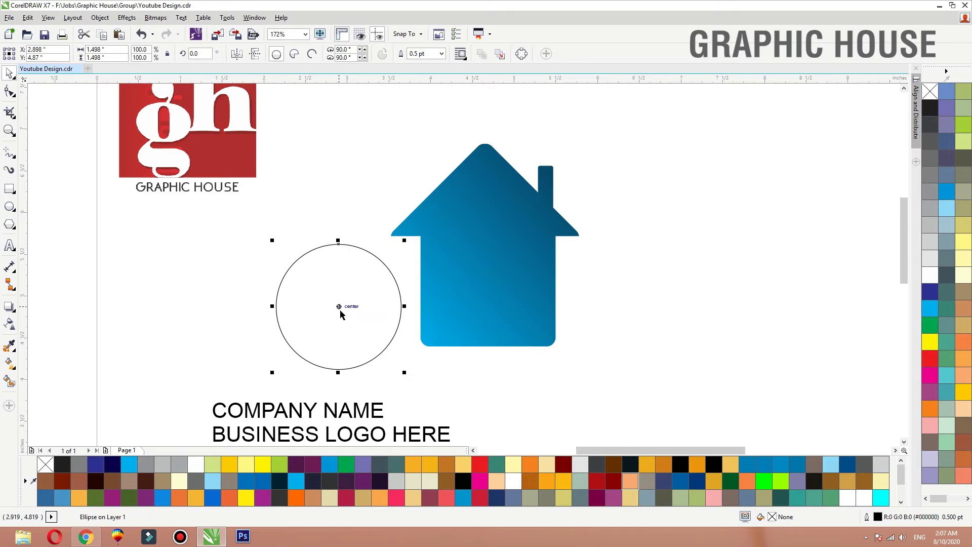
scroll(340, 315, "up", 2)
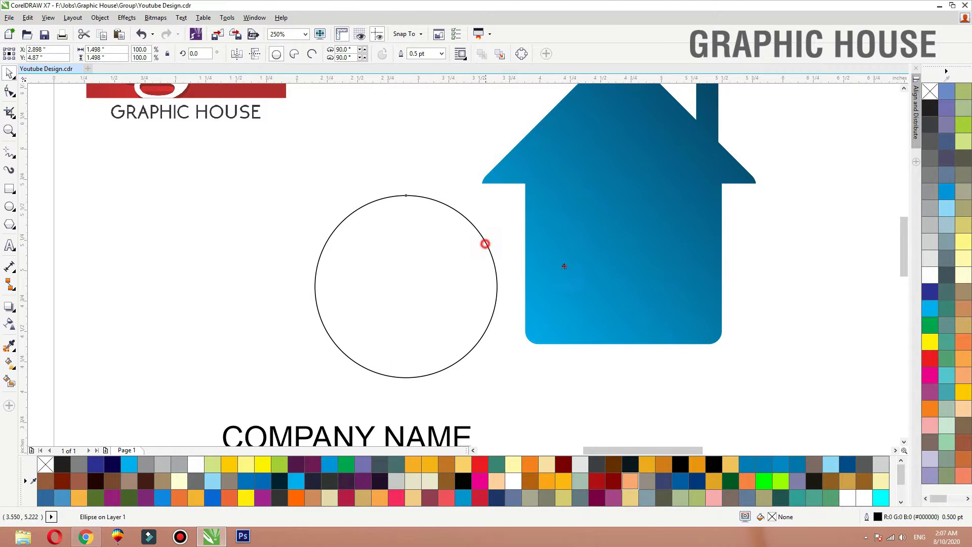
left_click_drag(485, 243, 627, 274)
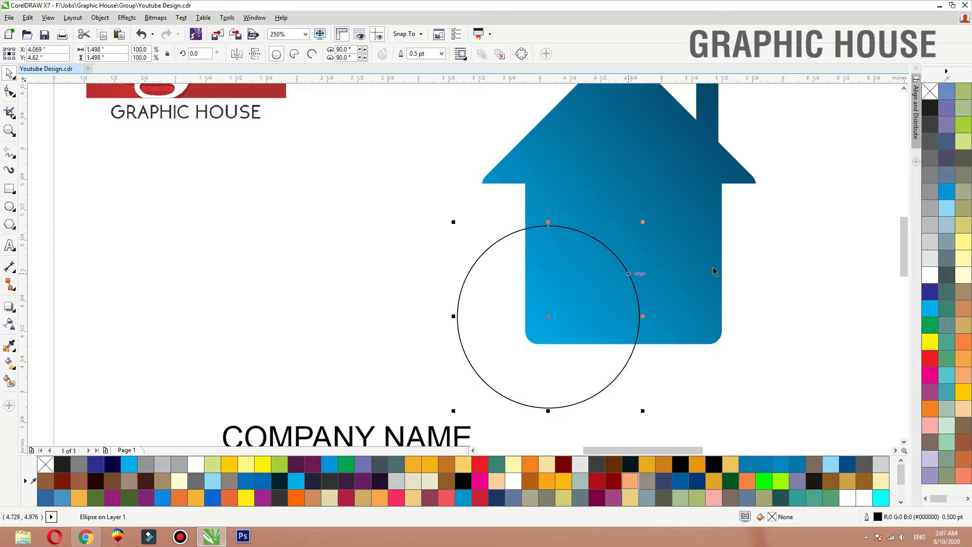
left_click(931, 277)
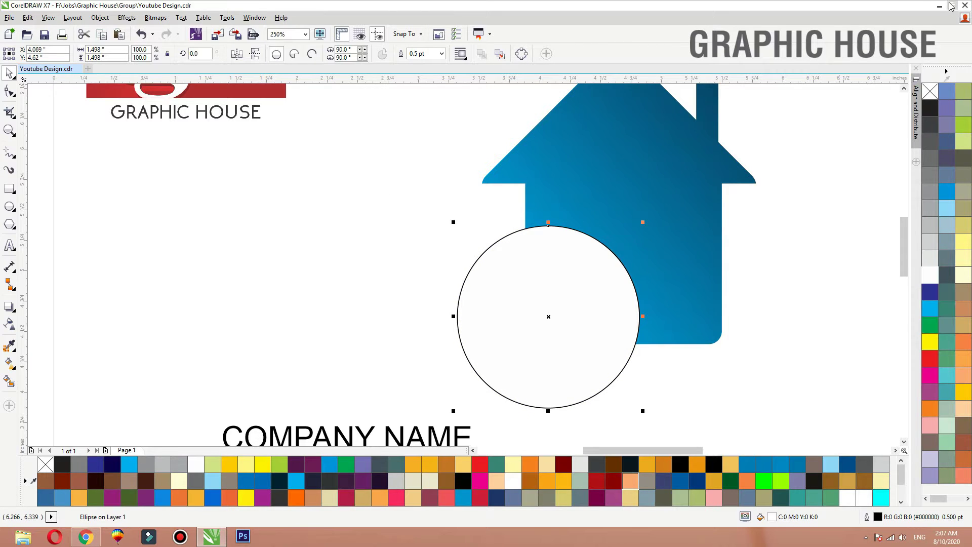
right_click(932, 90)
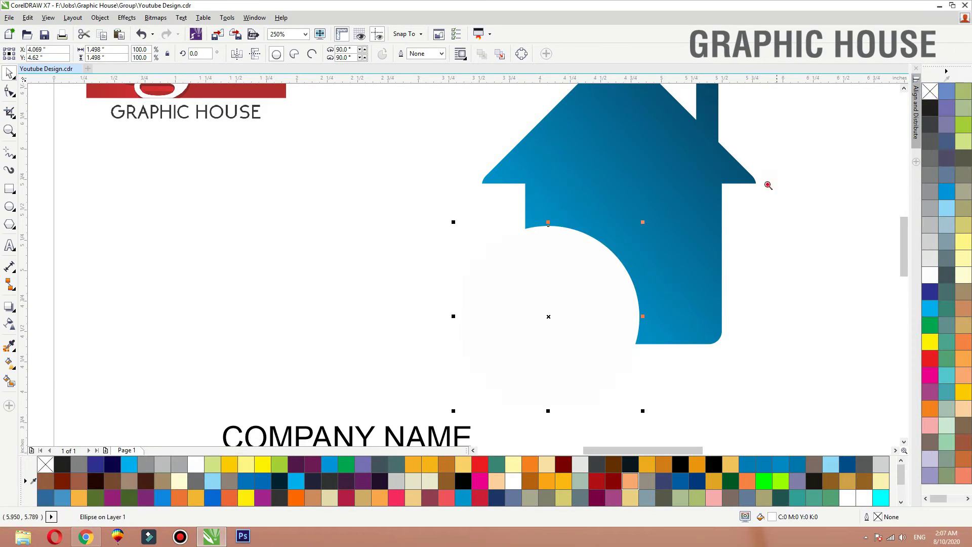
- Make two smaller concentric copies of the white circle, a magenta one about 1.3 in across and a red one inside it
key("F2")
left_click_drag(774, 180, 370, 430)
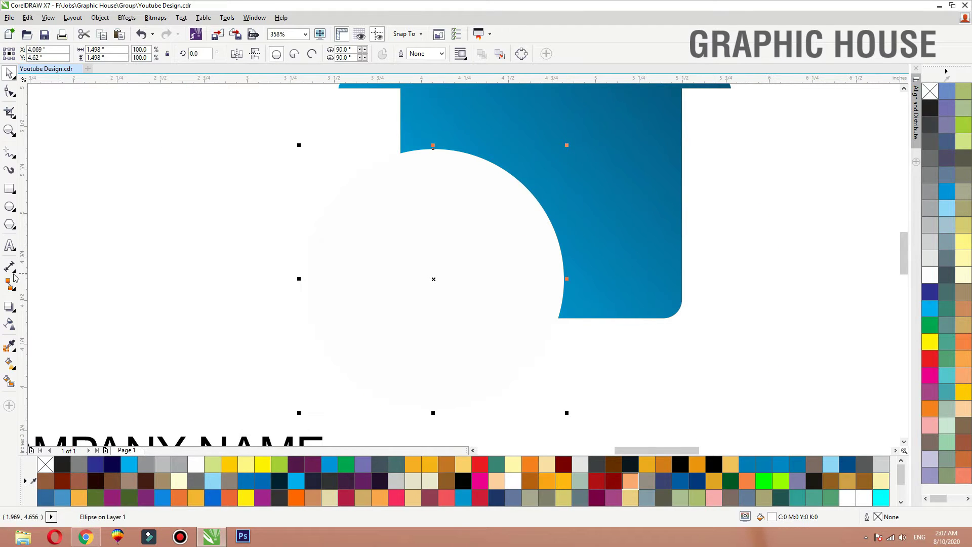
left_click_drag(566, 147, 550, 154)
left_click_drag(930, 375, 402, 252)
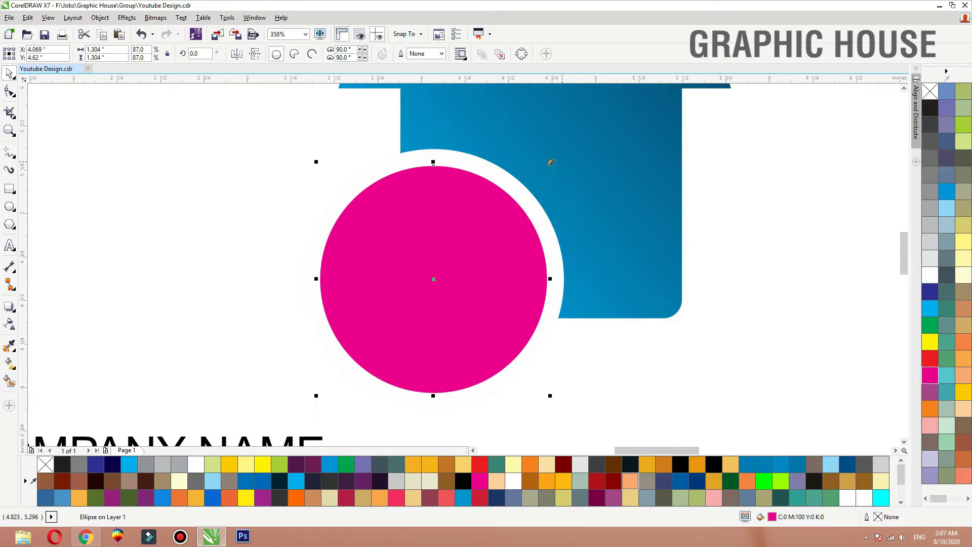
left_click_drag(548, 163, 530, 172)
left_click(930, 358)
- Trim the magenta circle with the red circle and delete the red circle to leave a ring
left_click(461, 178, "shift")
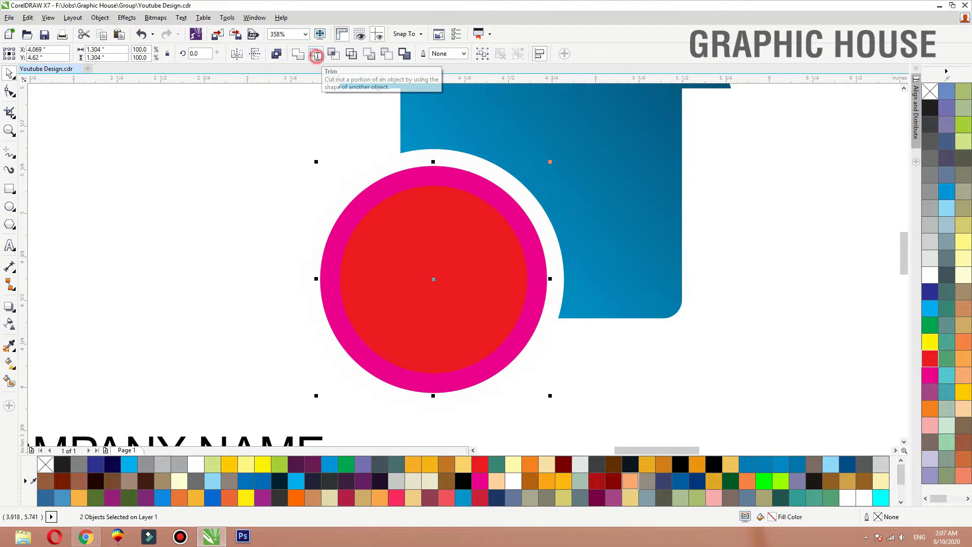
left_click(316, 54)
left_click(229, 152)
left_click_drag(458, 235, 192, 234)
key("Delete")
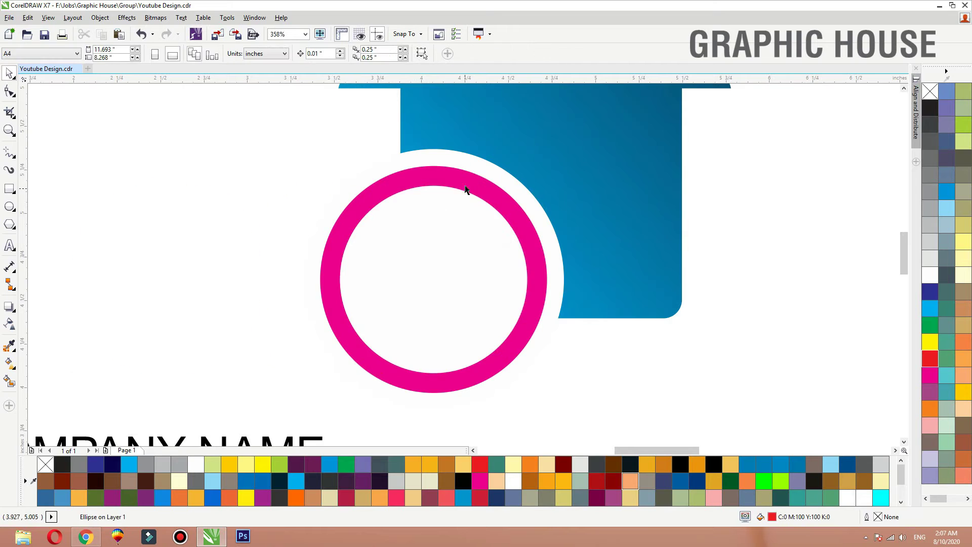
- Duplicate the magenta ring into two smaller concentric rings about 0.88 in and 0.48 in across
left_click_drag(465, 183, 241, 139)
key("ctrl+z")
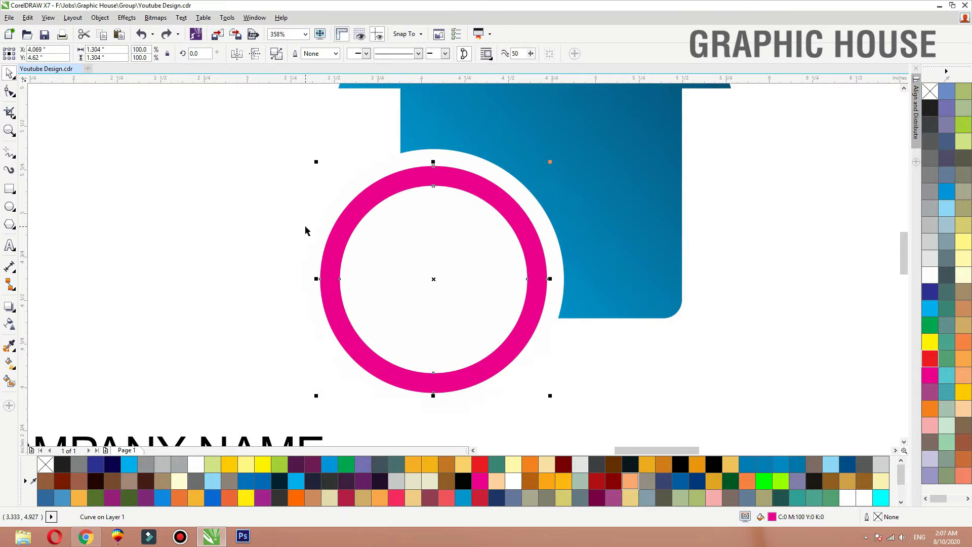
left_click(531, 208)
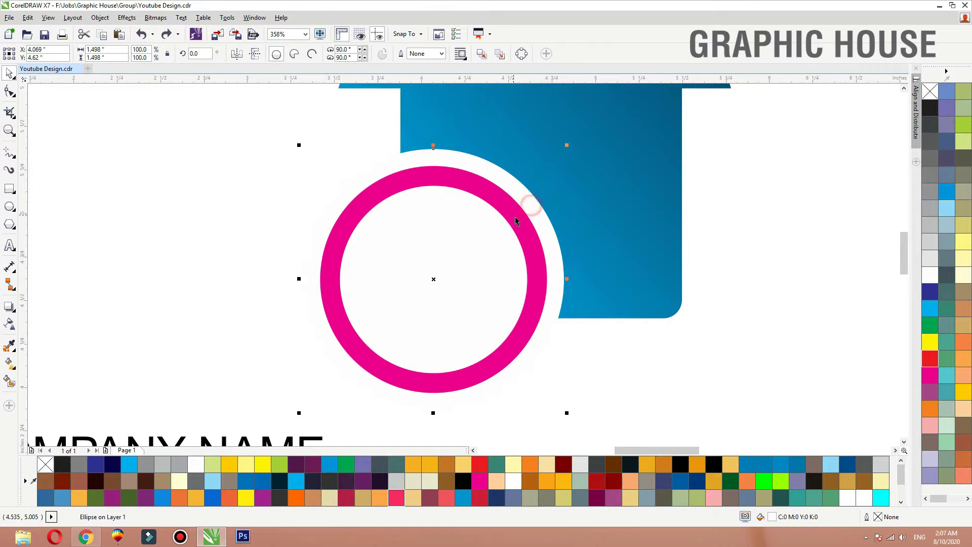
left_click(494, 214)
left_click(503, 213)
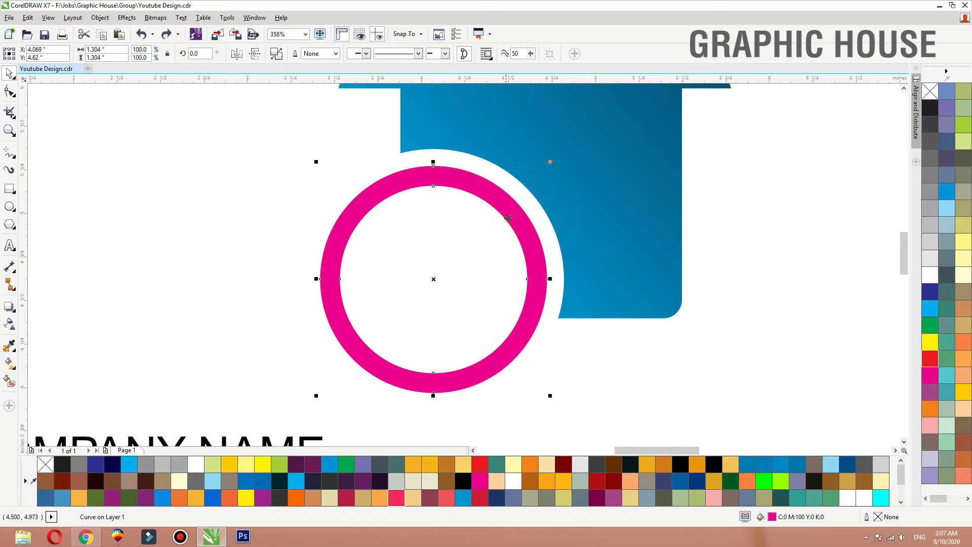
left_click_drag(534, 174, 479, 217)
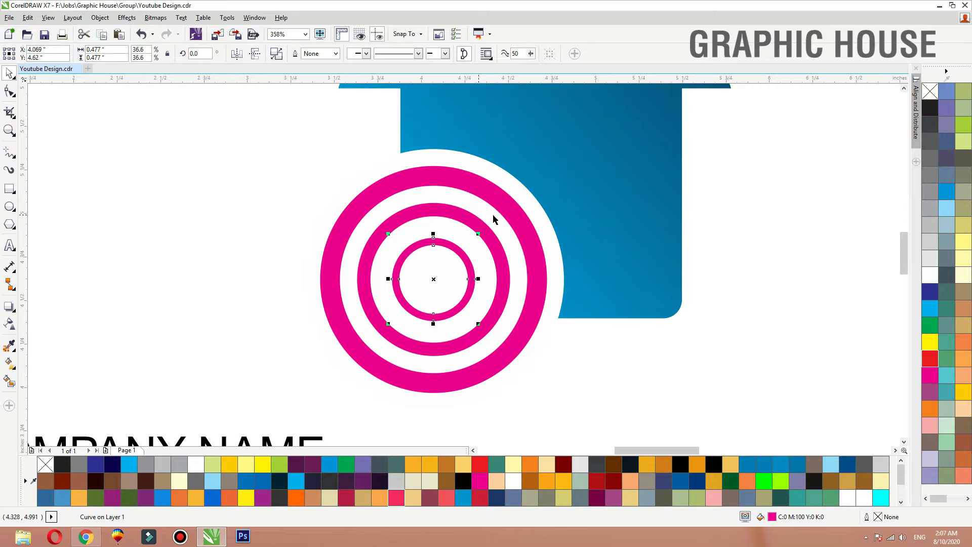
- Copy the house's gradient fill and outline color onto the middle ring
left_click(587, 221)
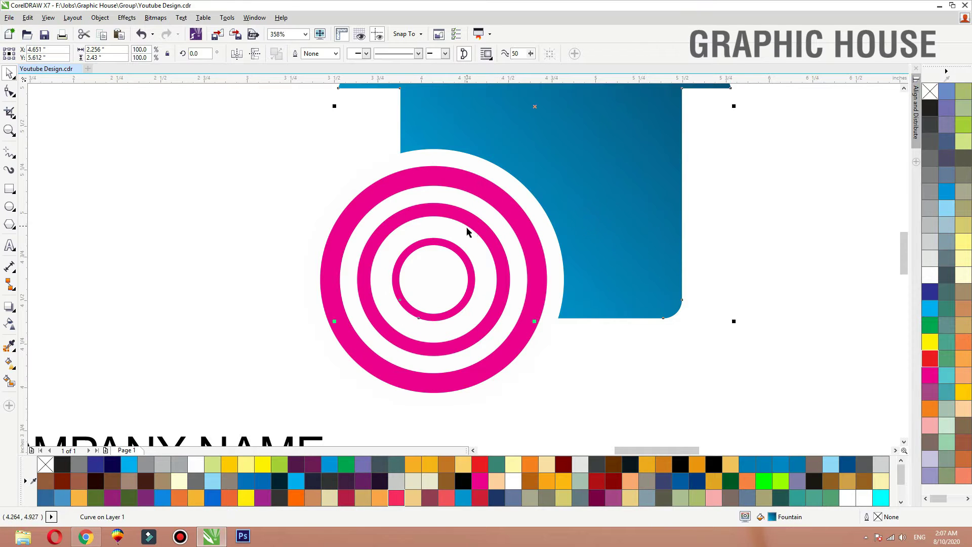
left_click(482, 234)
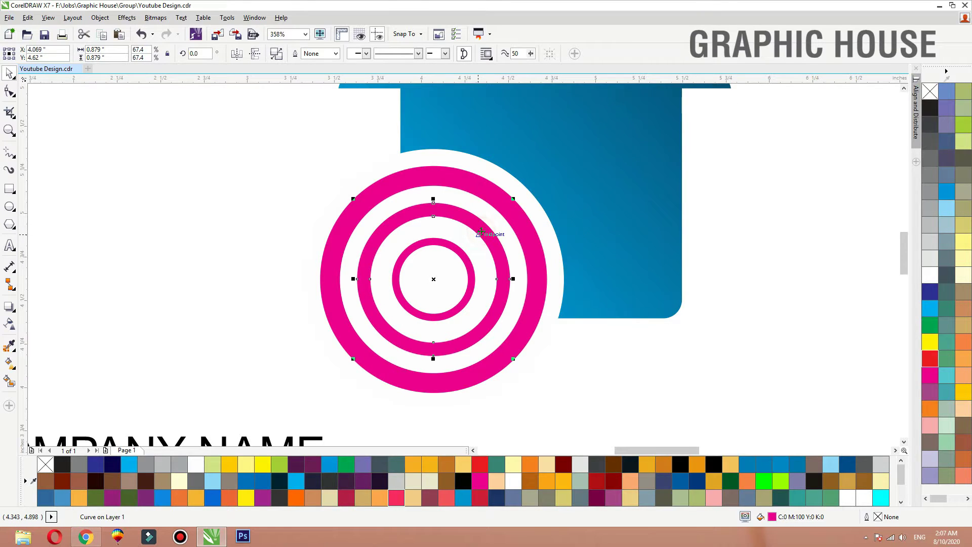
left_click(48, 17)
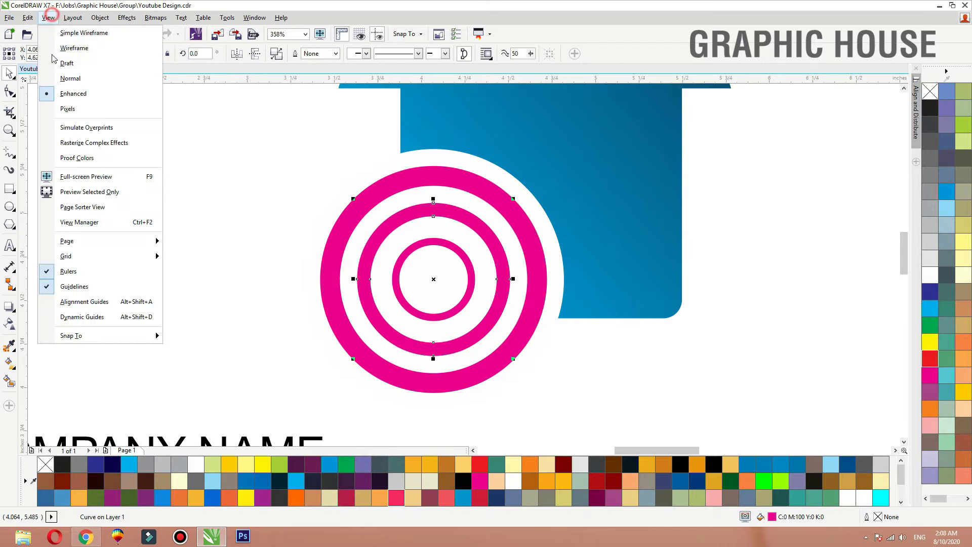
left_click(28, 18)
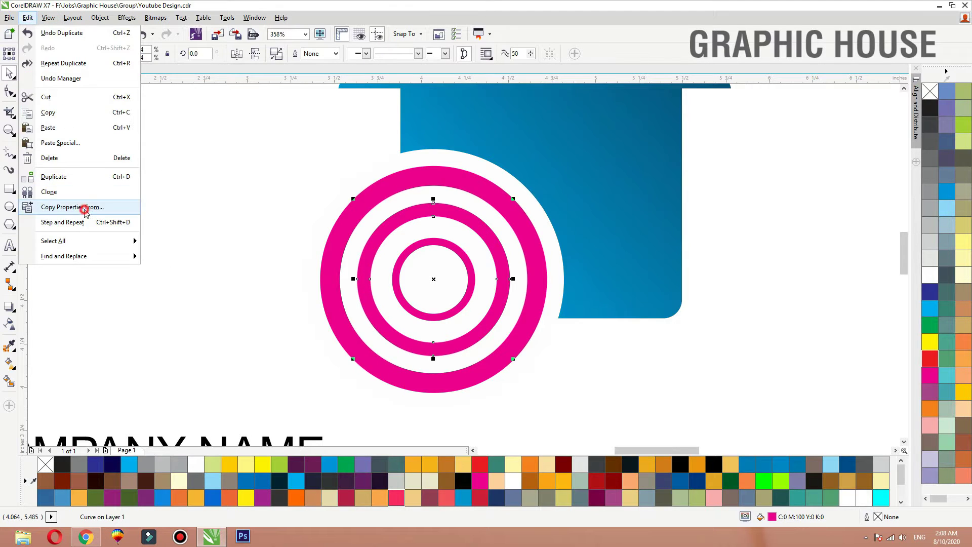
left_click(84, 208)
left_click(408, 248)
left_click(408, 238)
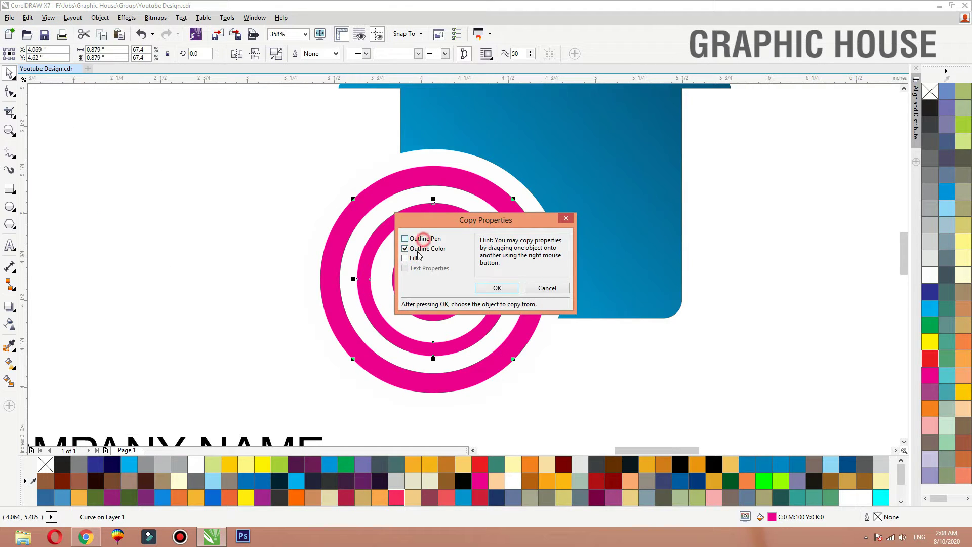
left_click(409, 258)
left_click(513, 291)
left_click(647, 213)
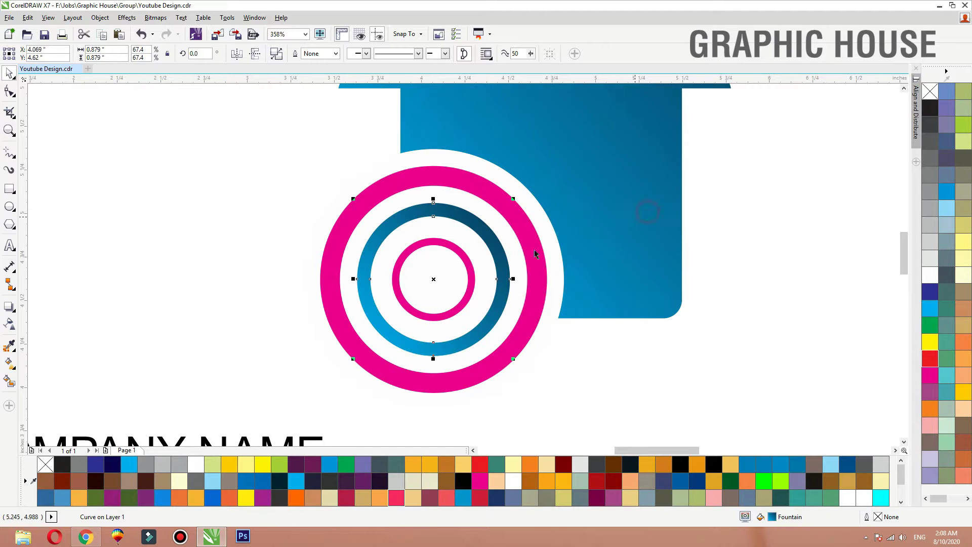
- PowerClip the white circle and the three rings inside the house shape
left_click_drag(298, 104, 602, 425)
right_click(560, 277)
left_click(583, 235)
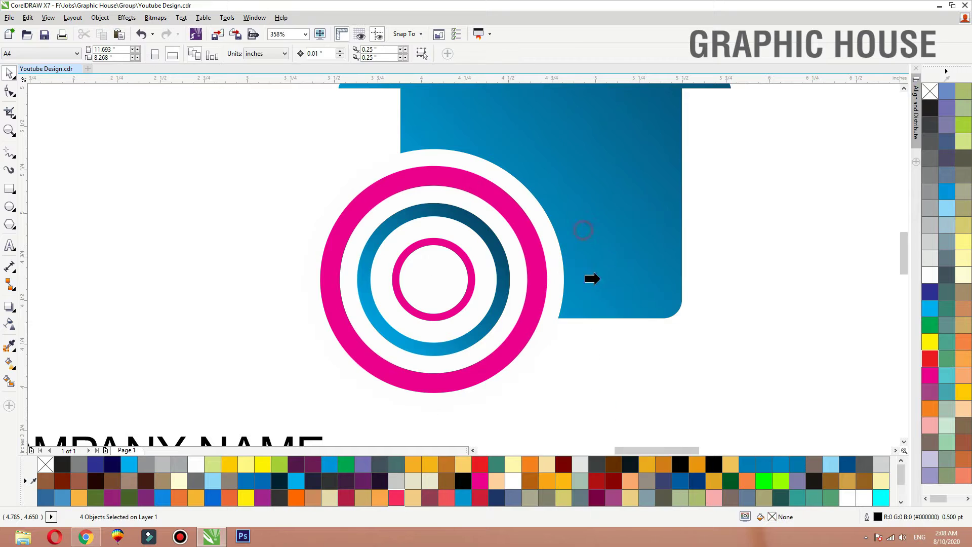
left_click(595, 278)
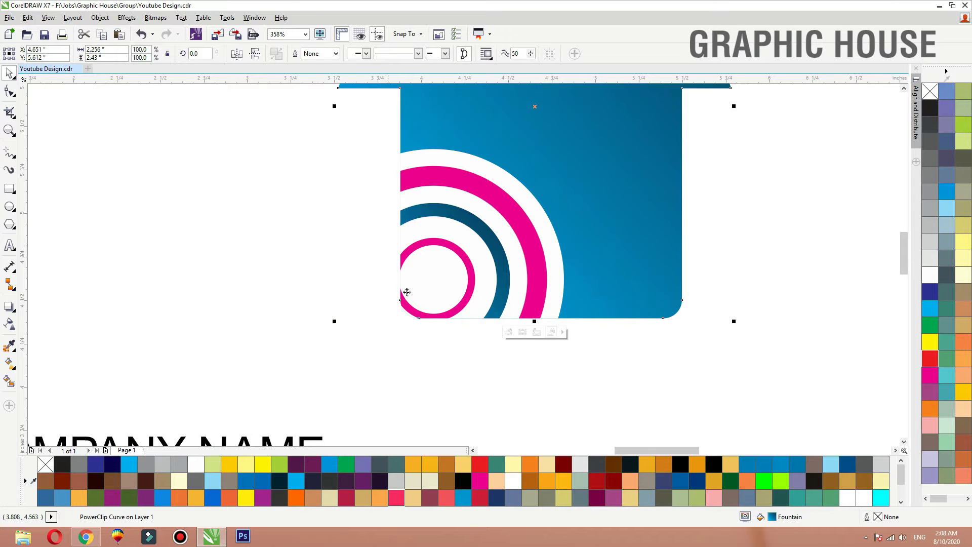
- Edit the PowerClip contents and move the circles down and left so they center near the house's rounded lower-left corner
left_click(427, 279, "ctrl")
left_click_drag(227, 149, 614, 410)
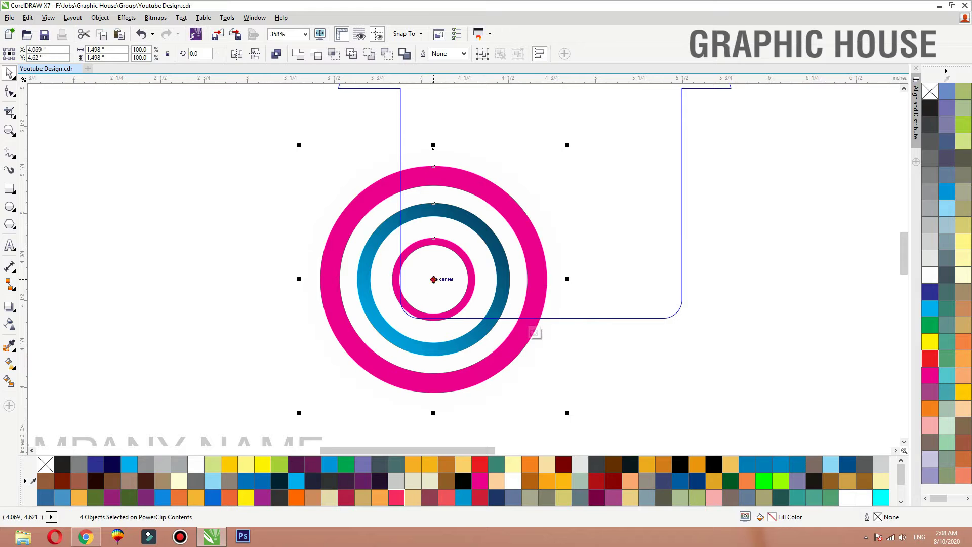
left_click_drag(433, 279, 412, 330)
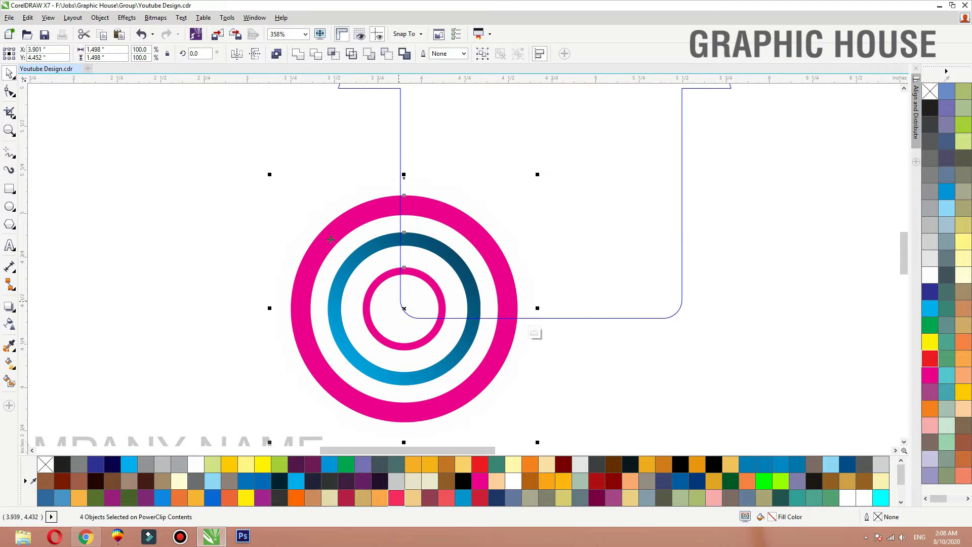
left_click(257, 192)
left_click(240, 195, "ctrl")
left_click(237, 197)
scroll(309, 276, "down", 2)
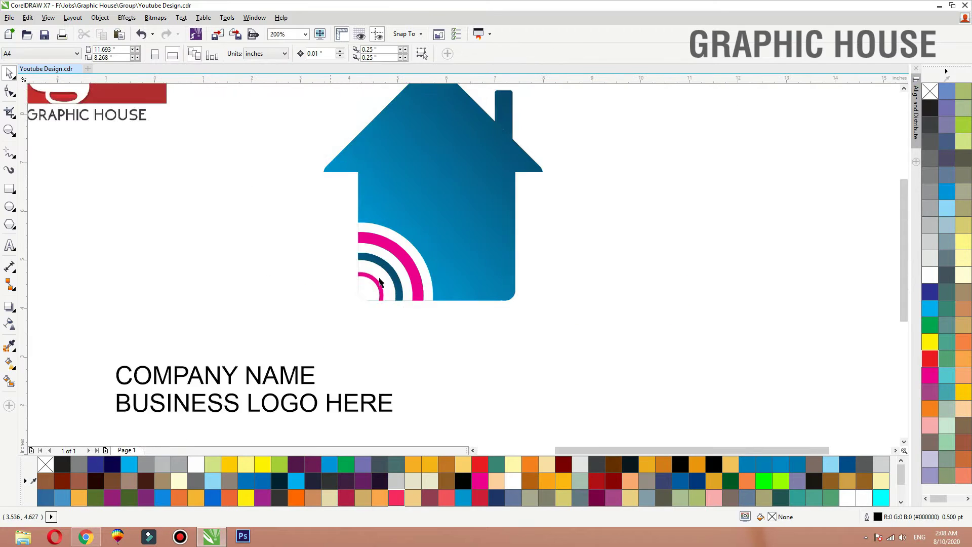
key("F2")
left_click_drag(509, 147, 230, 344)
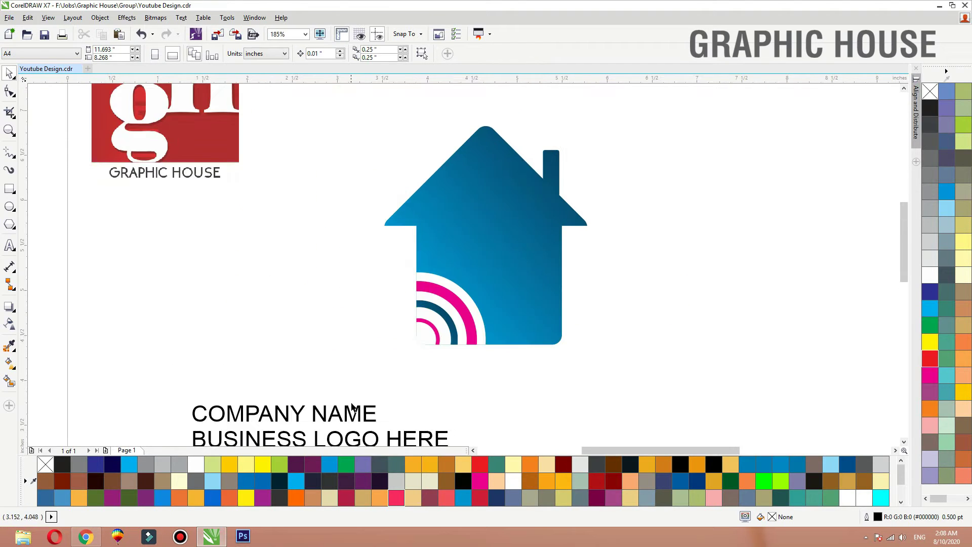
left_click(352, 408)
scroll(352, 405, "down", 2)
scroll(399, 268, "up", 2)
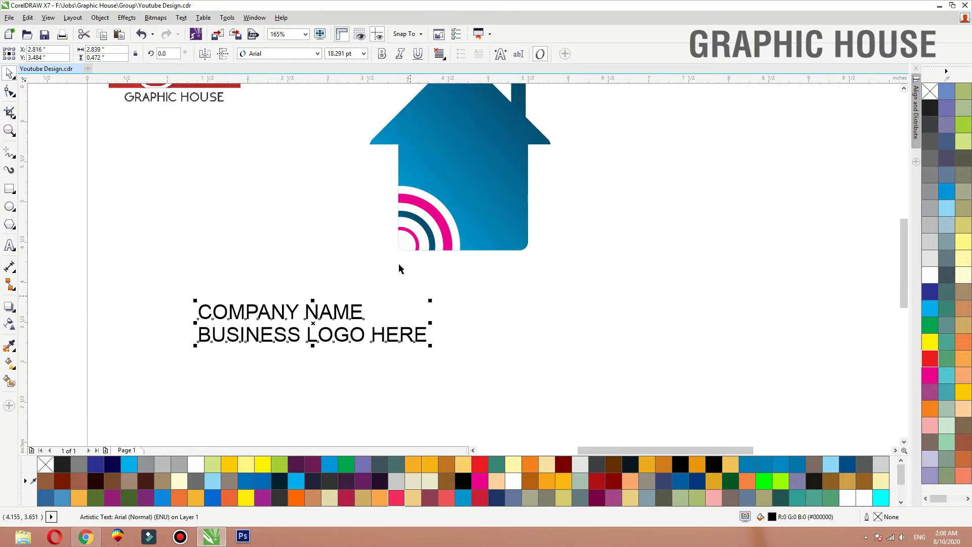
- Draw a window square of about 0.195 in at the middle of the house, filled white with no outline
scroll(335, 276, "down", 2)
key("F2")
left_click_drag(517, 289, 394, 186)
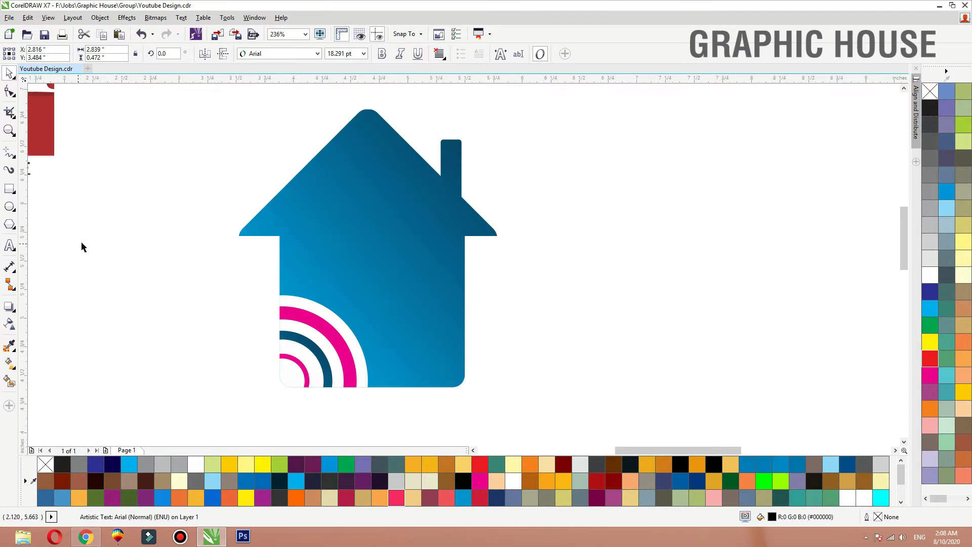
left_click(9, 188)
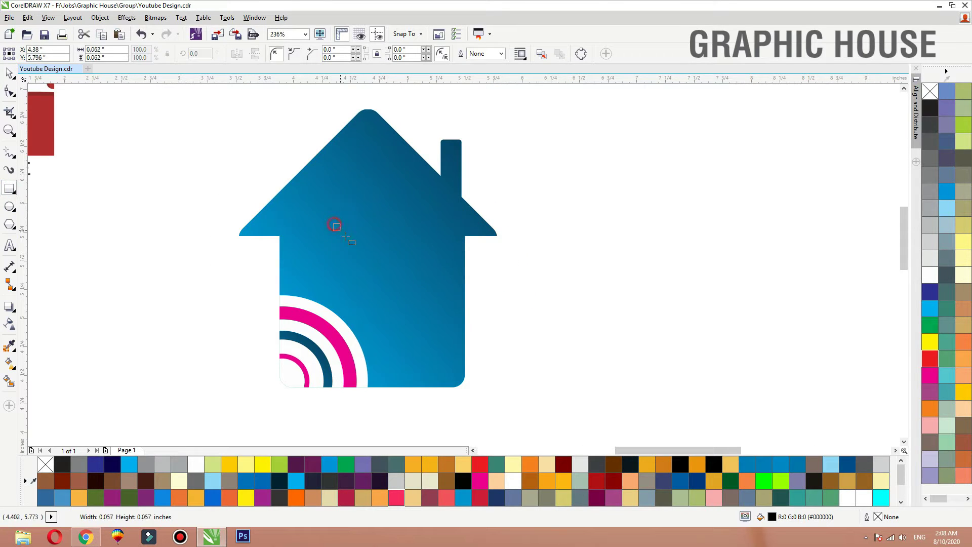
left_click_drag(334, 223, 355, 247)
left_click(930, 275)
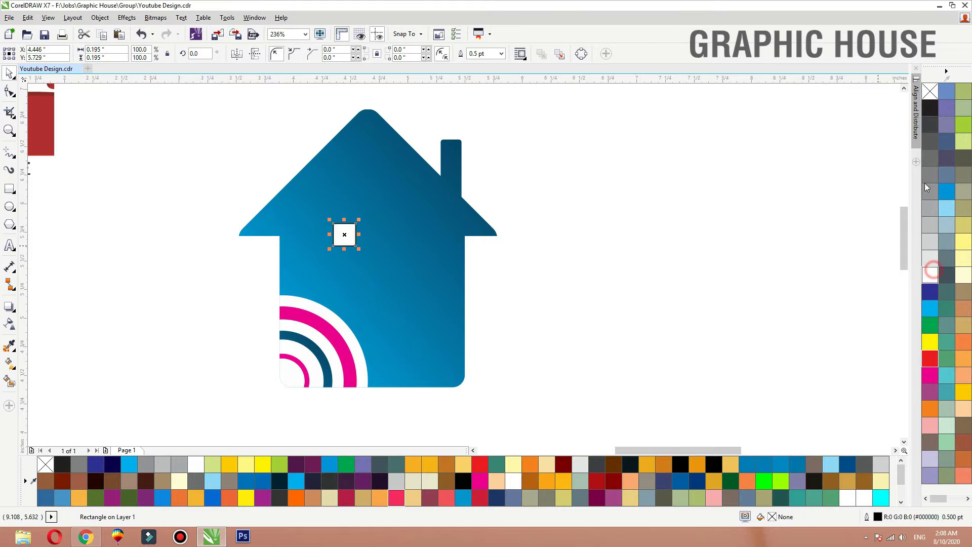
right_click(928, 94)
- Copy the white window square to its right, group the pair, and center it horizontally on the house
left_click_drag(349, 234, 385, 234)
left_click_drag(558, 299, 272, 186)
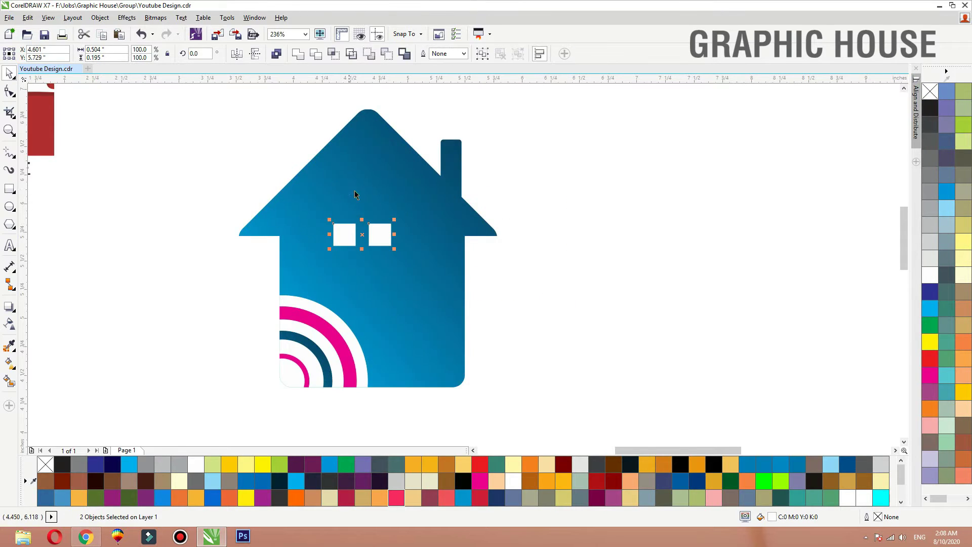
key("ctrl+g")
left_click(354, 191, "shift")
key("c")
left_click(661, 204)
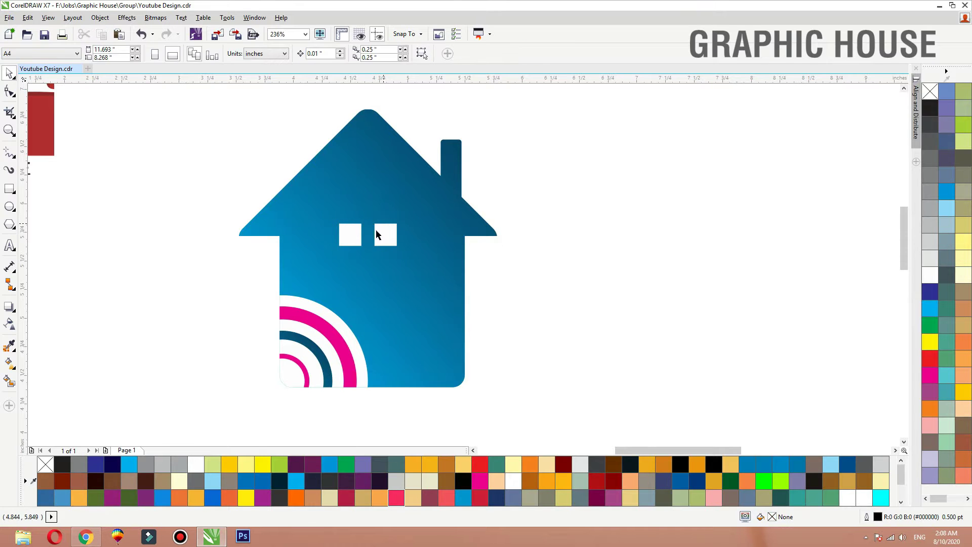
- Copy the pair of window squares directly below to form a two-by-two window, and group all the squares
left_click_drag(381, 239, 381, 268)
left_click_drag(560, 317, 307, 161)
key("ctrl+g")
left_click(325, 167, "shift")
left_click(571, 171)
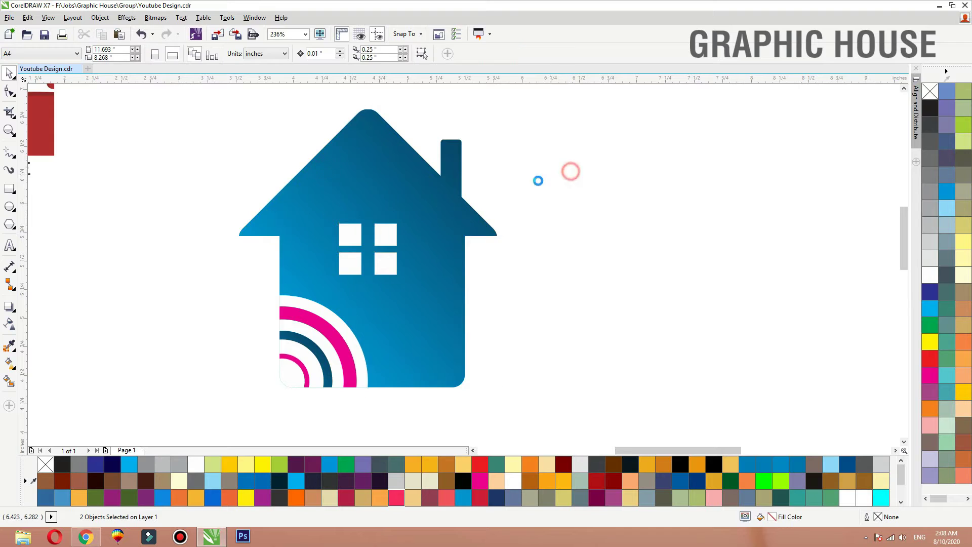
- Move the COMPANY NAME and BUSINESS LOGO HERE texts beneath the house and set their font to Falling Sky
scroll(539, 180, "down", 5)
left_click_drag(624, 163, 671, 121)
scroll(420, 302, "up", 1)
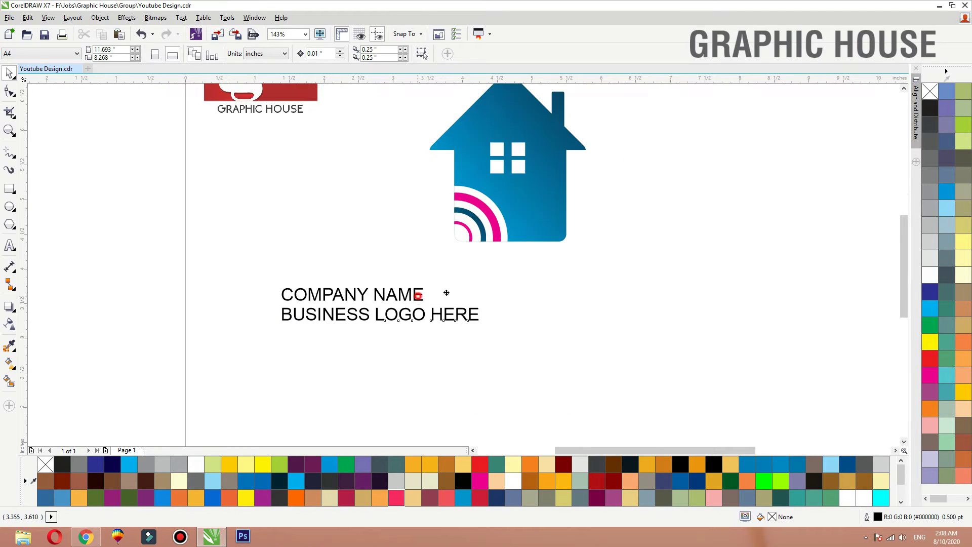
left_click_drag(418, 295, 547, 271)
key("F2")
left_click_drag(348, 187, 759, 361)
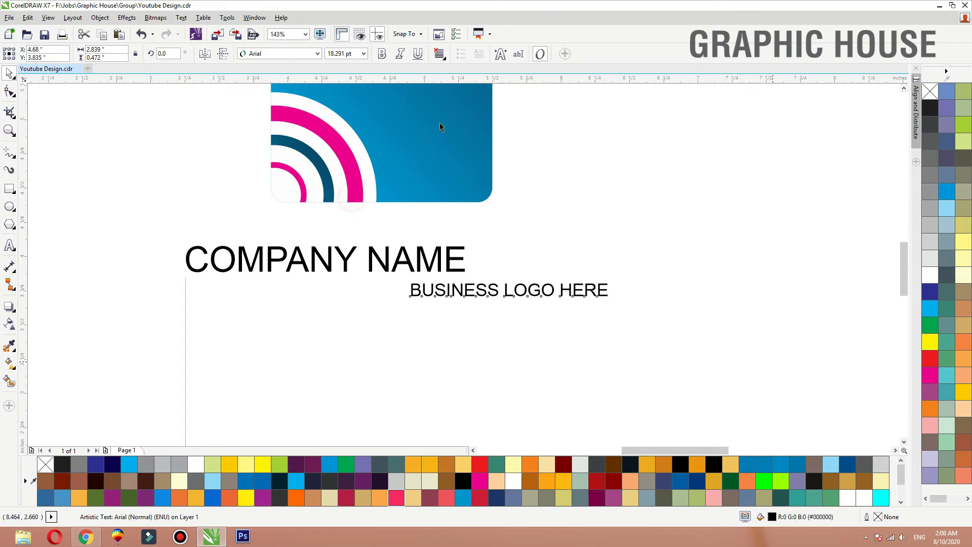
left_click(288, 53)
left_click(277, 90)
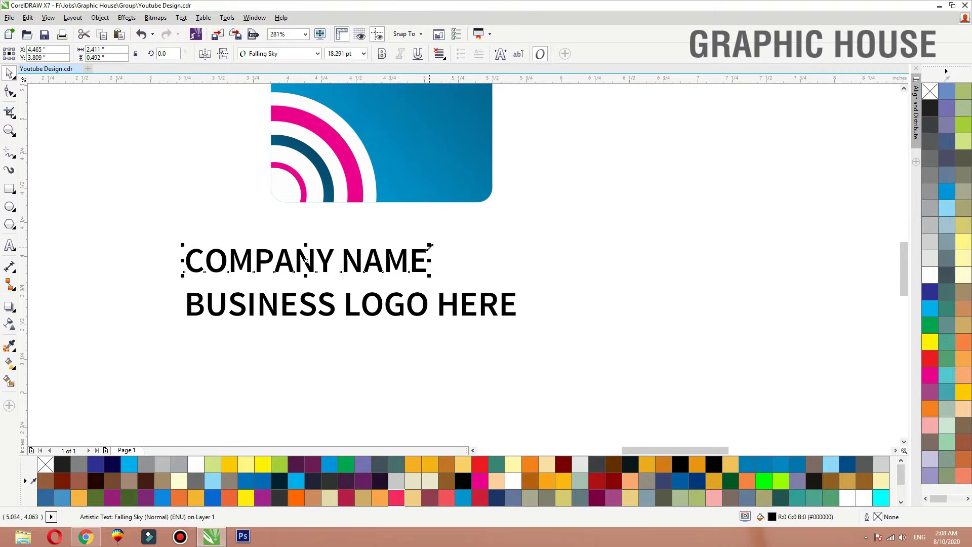
- Scale COMPANY NAME to about 28 pt and BUSINESS LOGO HERE to about 15 pt, centered just beneath it
left_click_drag(430, 246, 557, 233)
left_click(487, 308)
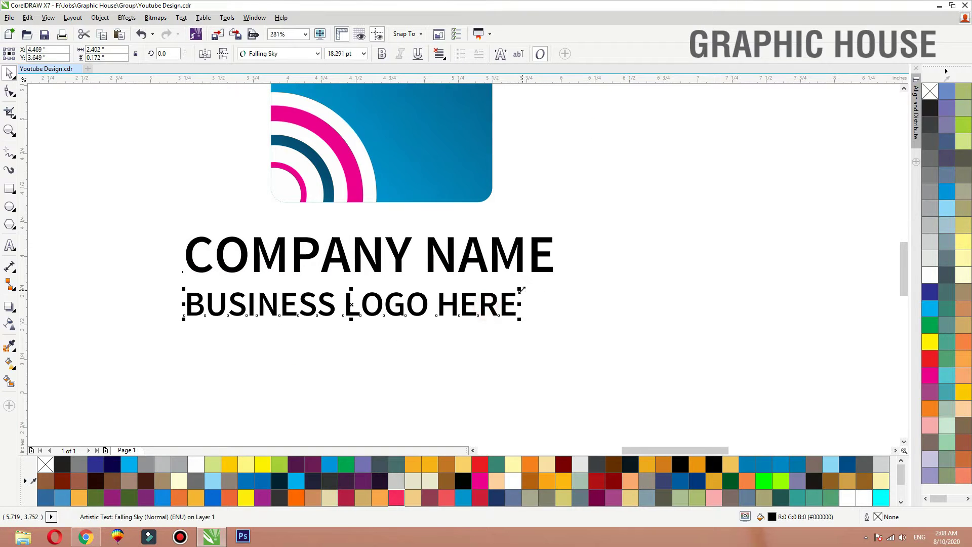
left_click_drag(522, 289, 501, 274)
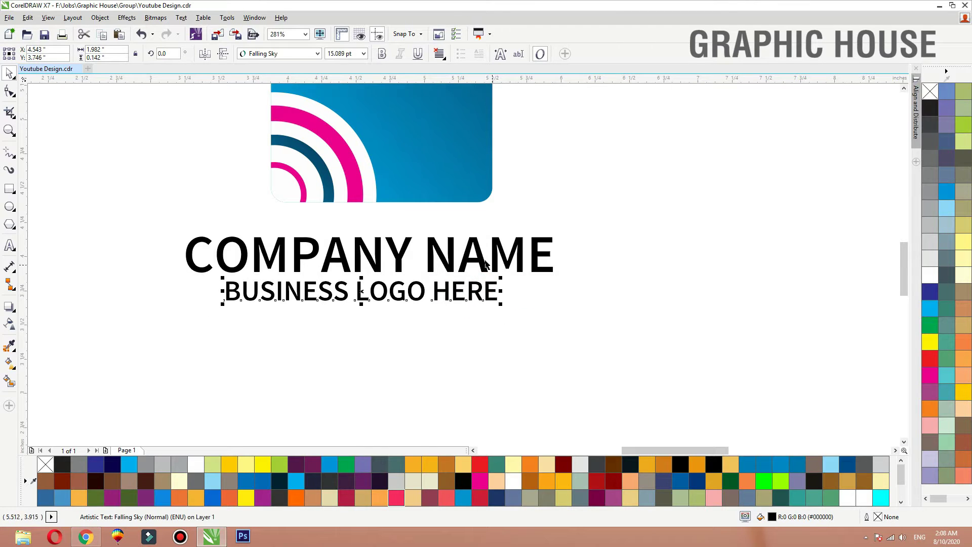
left_click(494, 264, "shift")
key("c")
left_click(552, 318)
- Fill the BUSINESS LOGO HERE text with 60% black
left_click(430, 249)
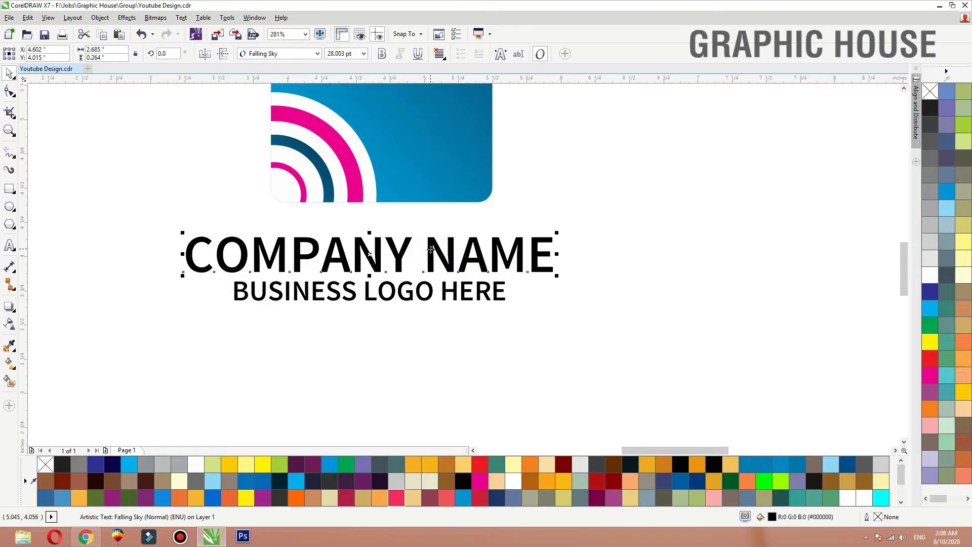
left_click(420, 303)
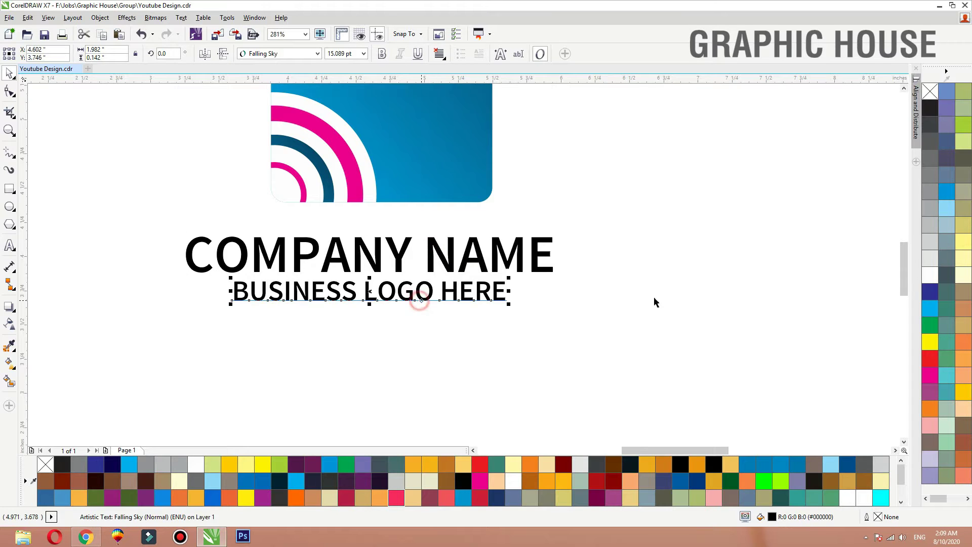
left_click(928, 179)
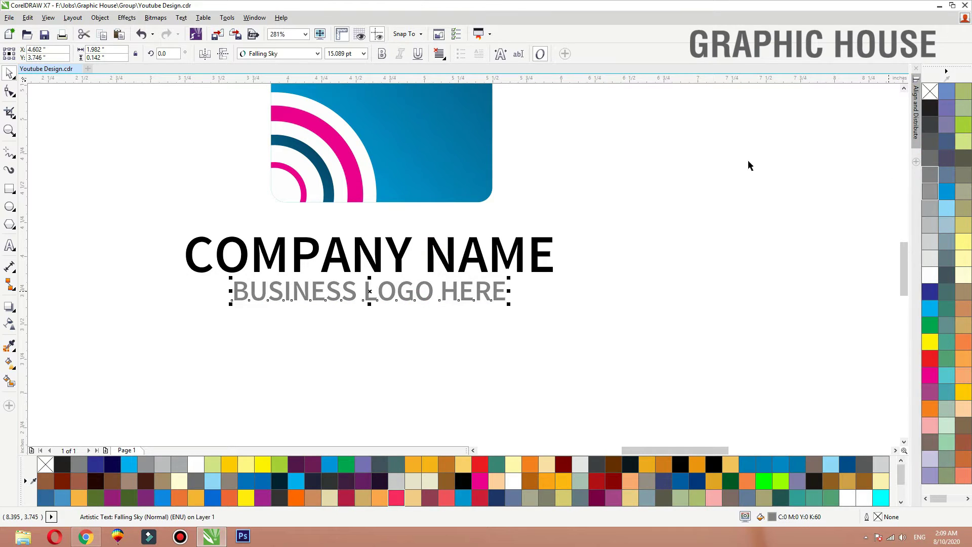
- Sample the outer ring's magenta and apply it to the BUSINESS LOGO HERE text
left_click(10, 346)
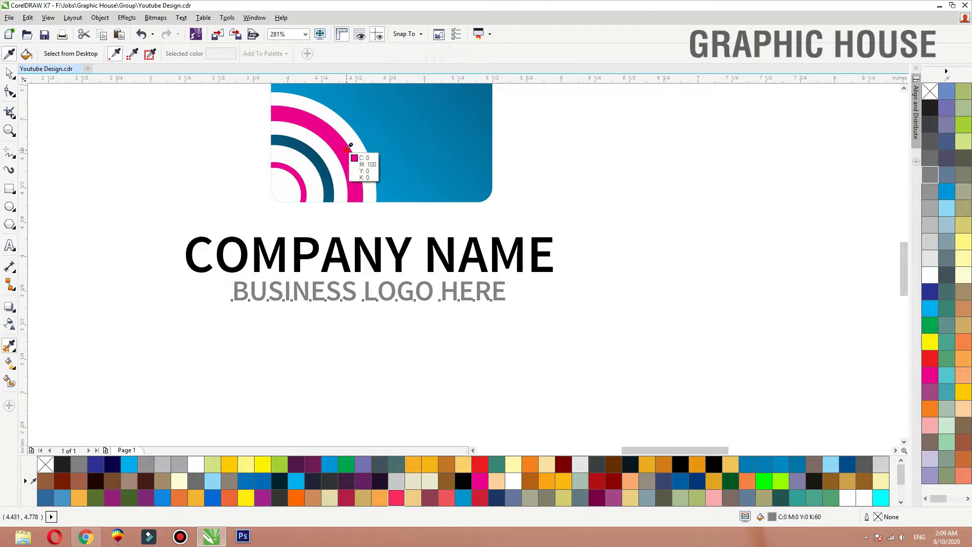
left_click(357, 162)
left_click(367, 294)
key("space")
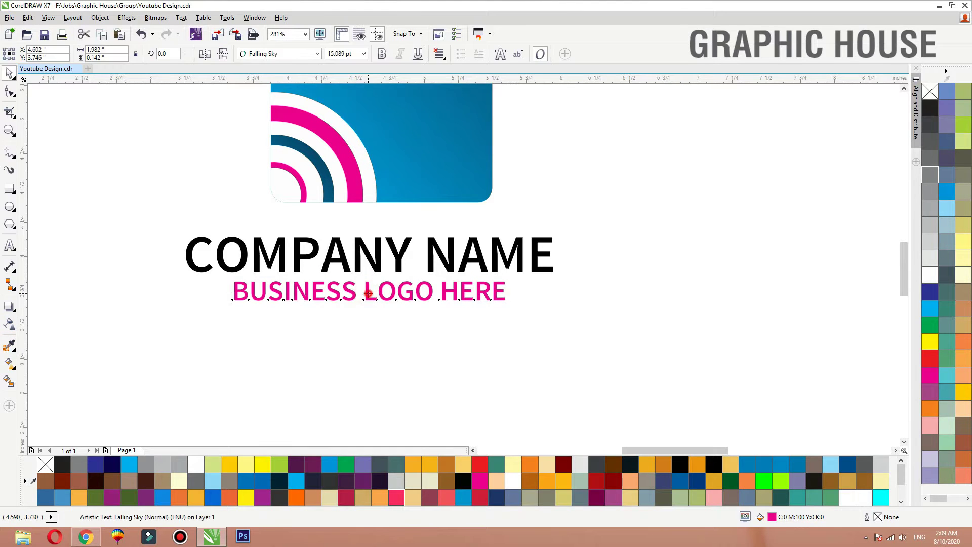
left_click(368, 293)
- Edit the PowerClip contents and give the outer and inner rings a linear gradient from magenta to dark magenta (C0 M100 Y0 K60)
double_click(353, 189)
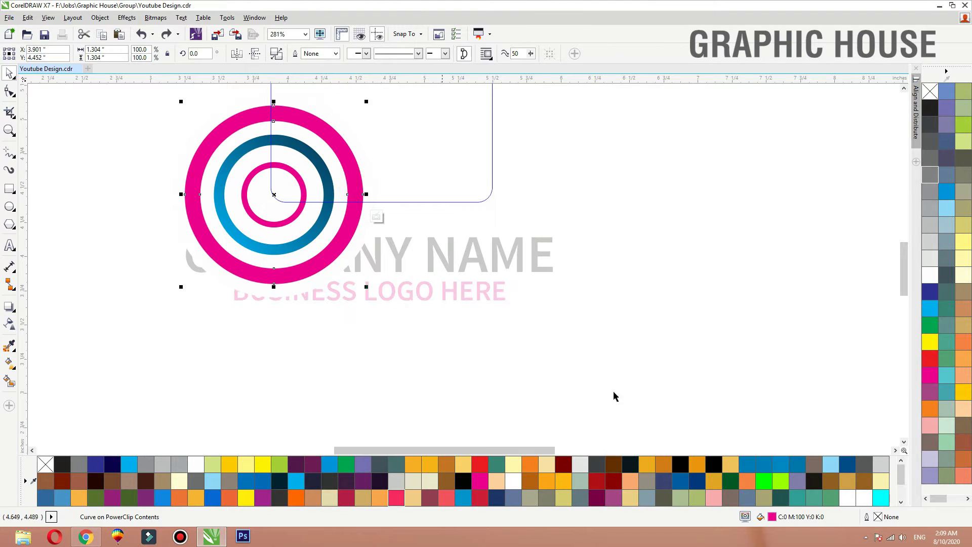
key("g")
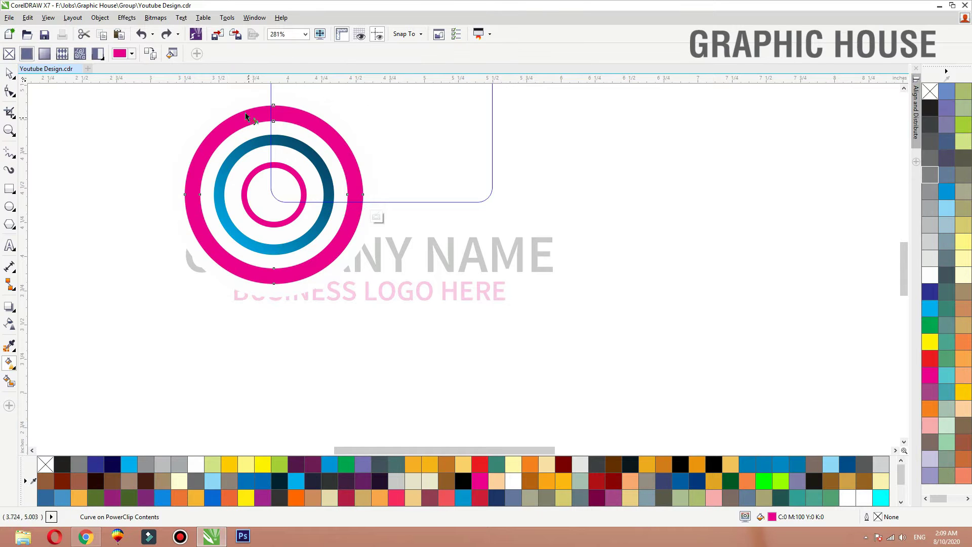
left_click_drag(243, 110, 364, 231)
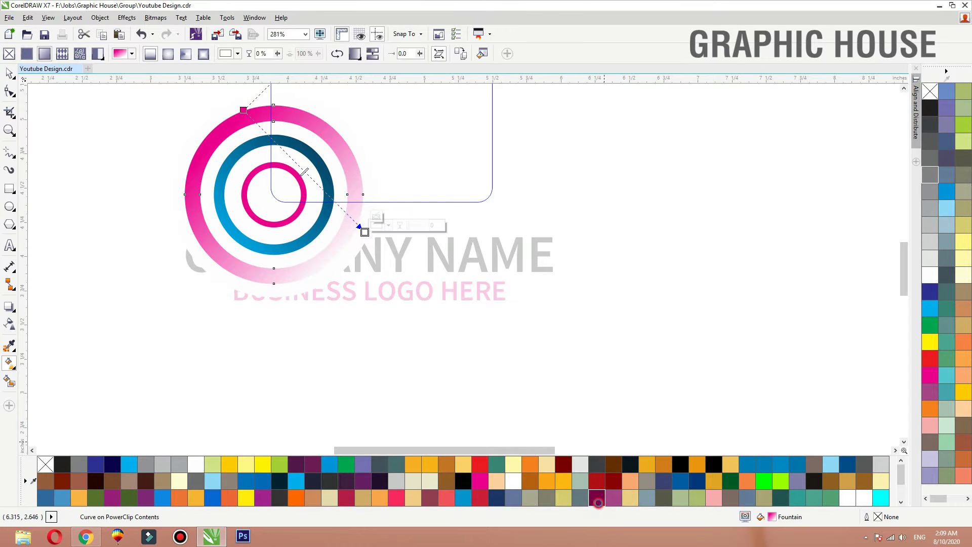
left_click(596, 498)
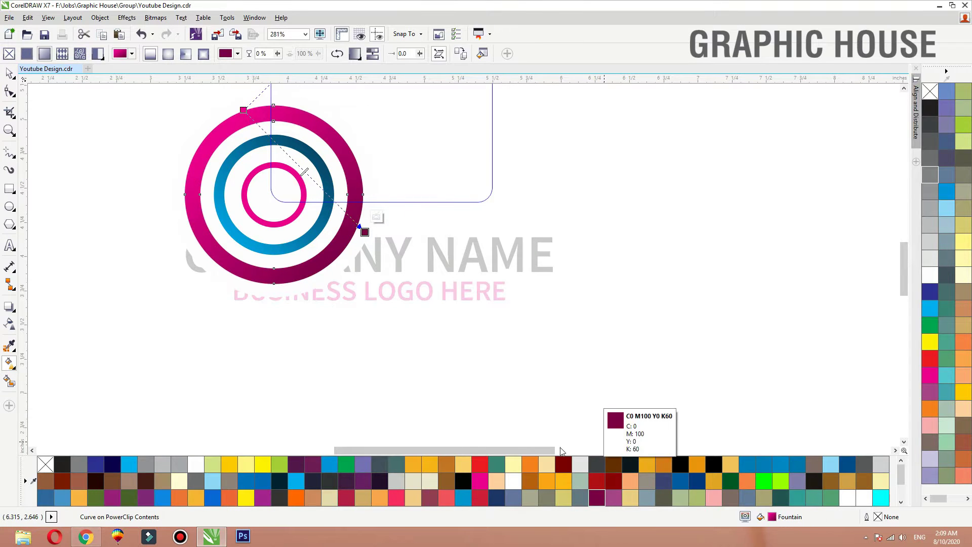
left_click(304, 189)
key("space")
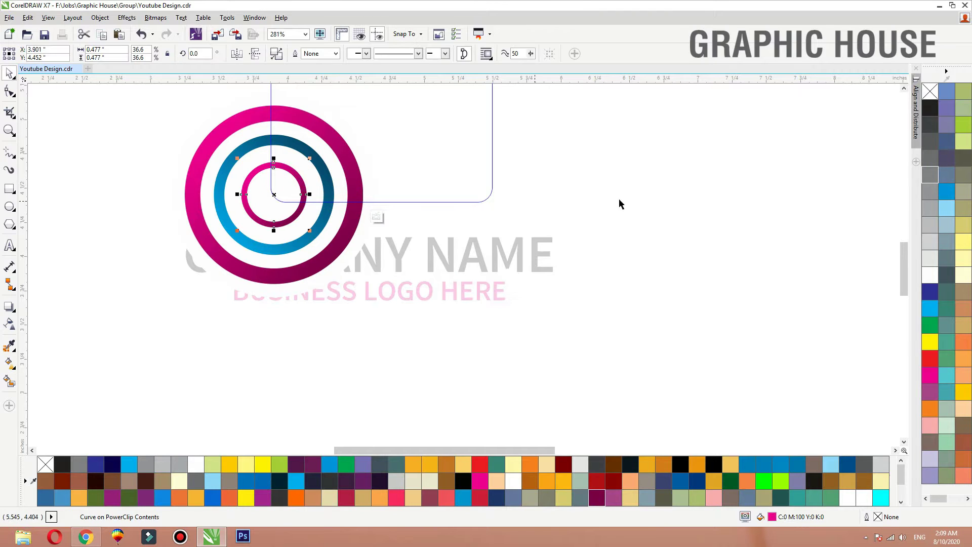
left_click(619, 202)
- Move both text lines up together, closer to the bottom edge of the house
left_click(412, 294)
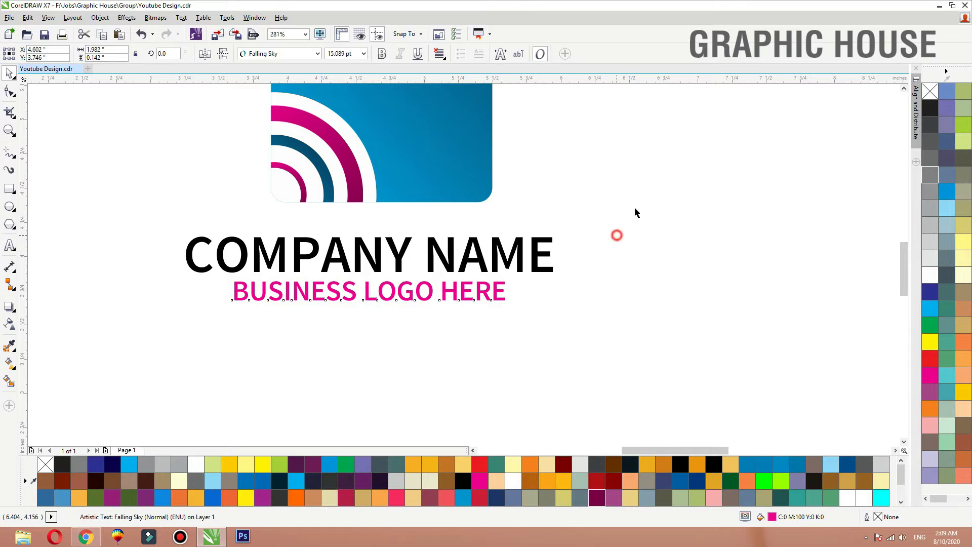
left_click_drag(635, 208, 637, 208)
left_click_drag(453, 270, 453, 255)
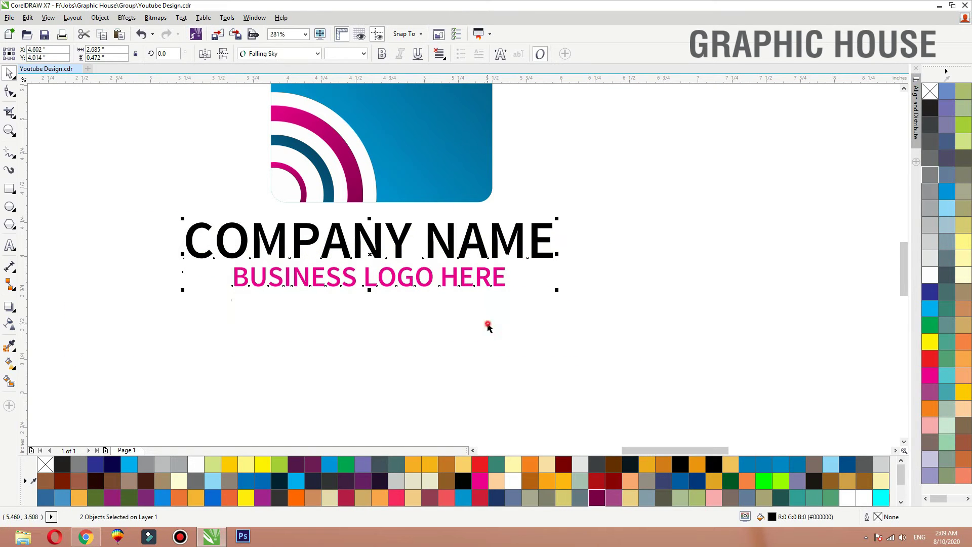
left_click(488, 326)
- Copy the house's gradient fill onto the COMPANY NAME text and make that text bold
left_click(465, 251)
left_click(27, 17)
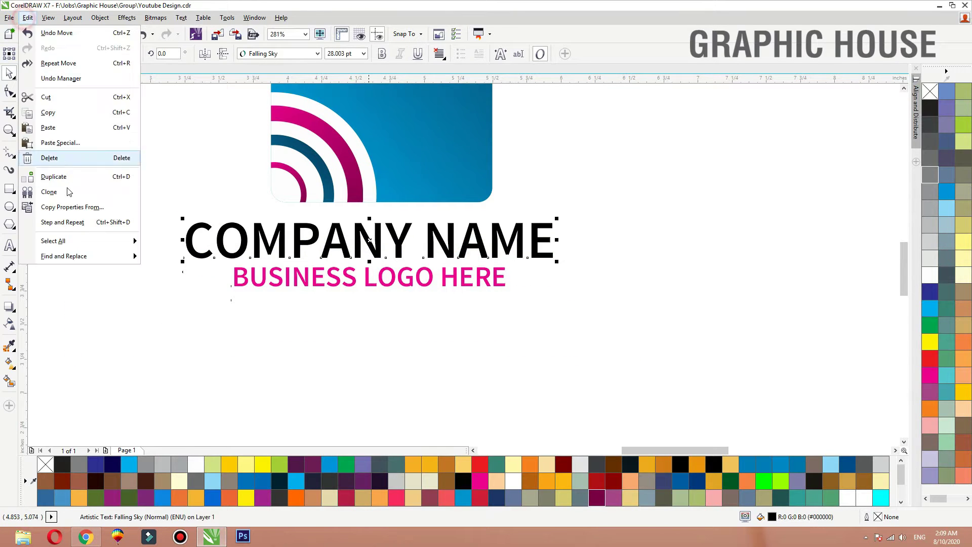
left_click(72, 207)
left_click(495, 286)
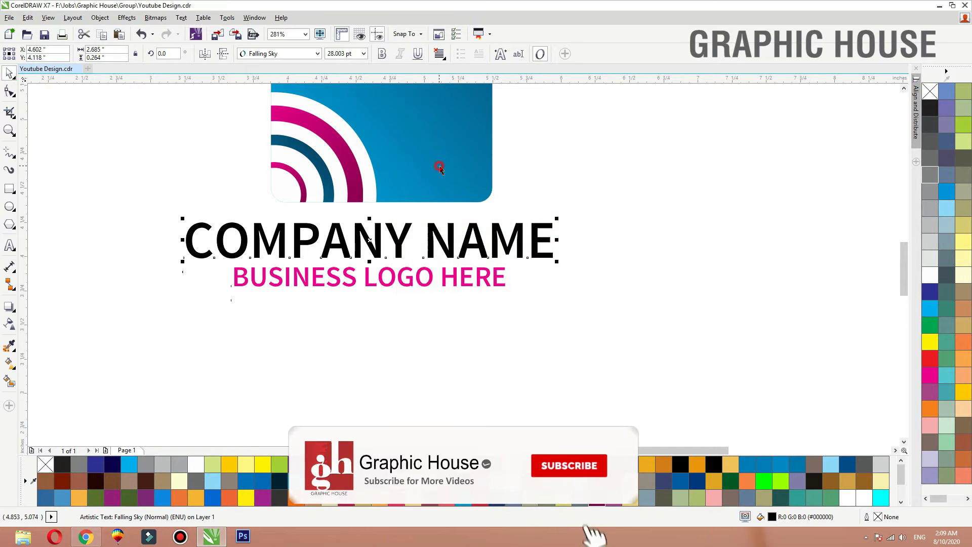
left_click(440, 167)
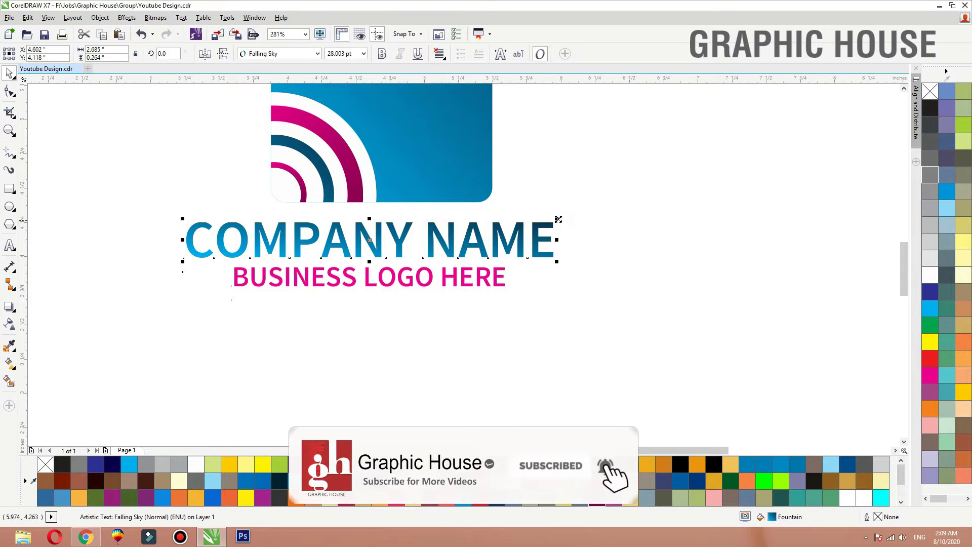
left_click(381, 53)
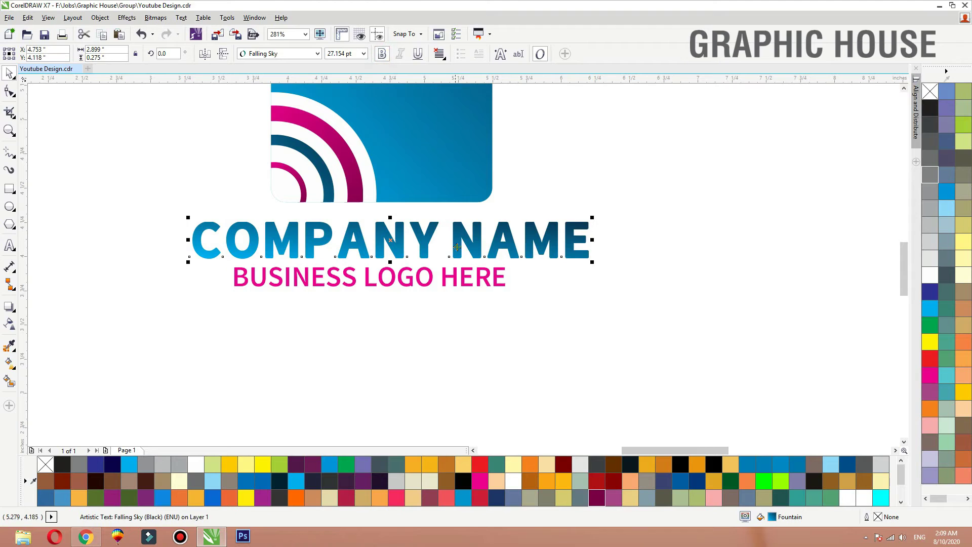
- Center BUSINESS LOGO HERE and COMPANY NAME on each other and nudge both left under the house
left_click(458, 274)
left_click(534, 242, "shift")
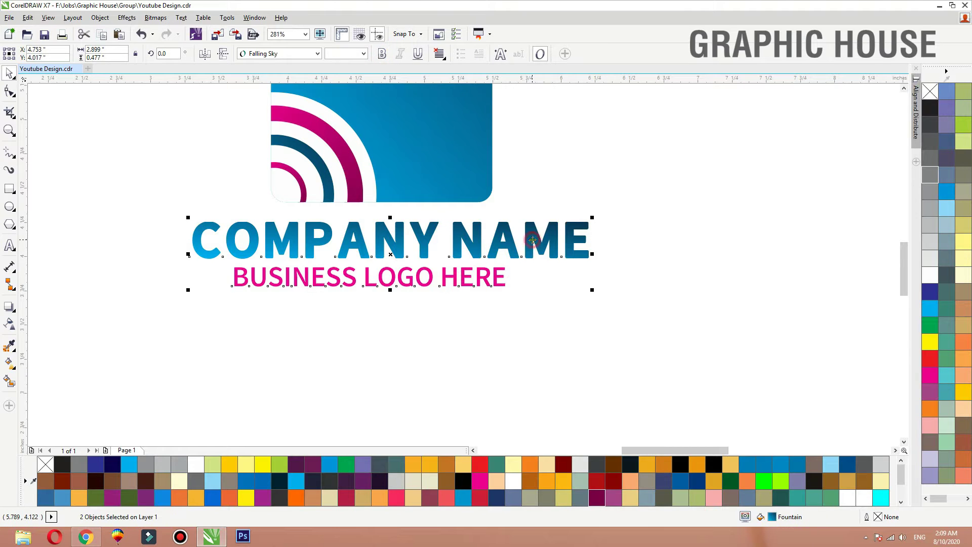
key("c")
key("Left")
left_click(710, 184)
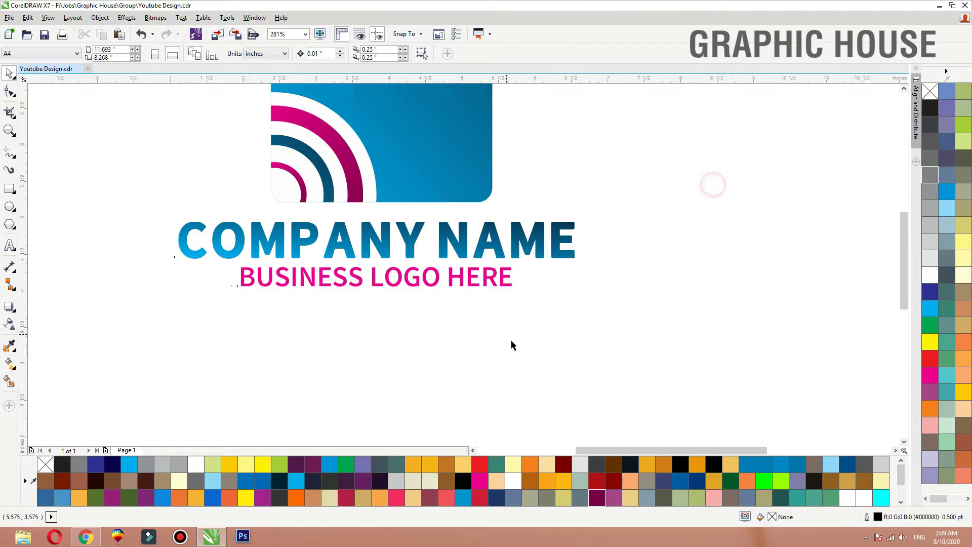
- Move the whole house logo with its texts down and left, below the red GRAPHIC HOUSE logo
scroll(601, 375, "down", 3)
left_click_drag(611, 363, 451, 136)
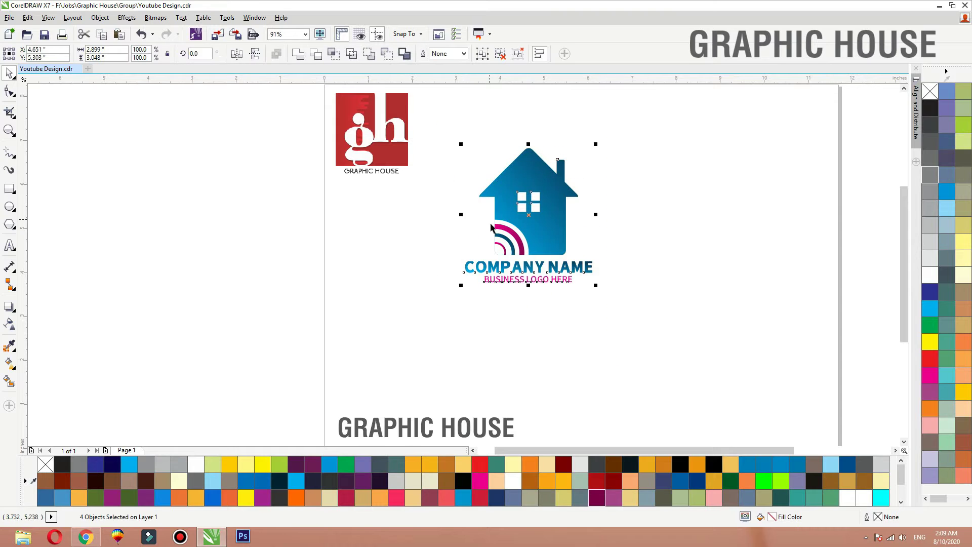
left_click_drag(495, 223, 421, 277)
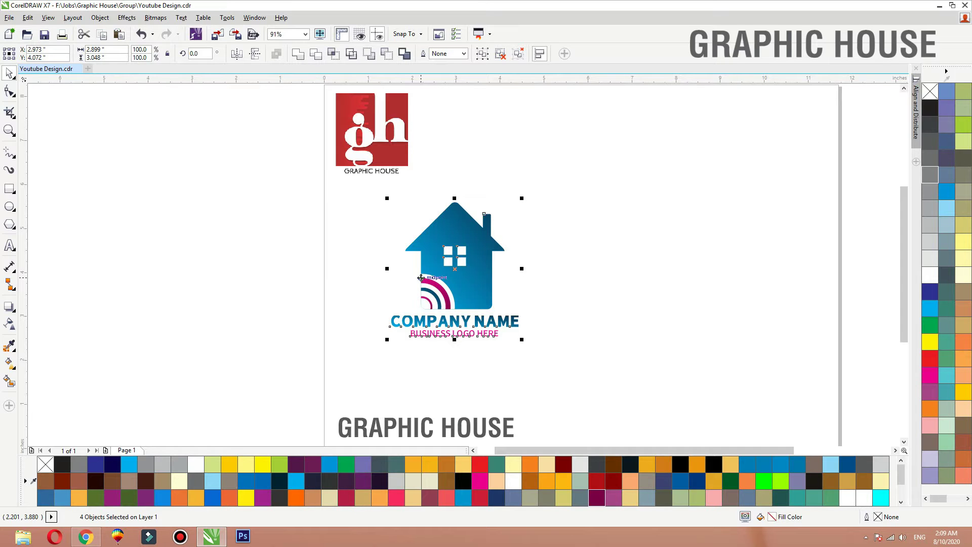
left_click(270, 262)
- Draw a circle about 2.15 in in diameter in the empty page area beside the house logo
key("F3")
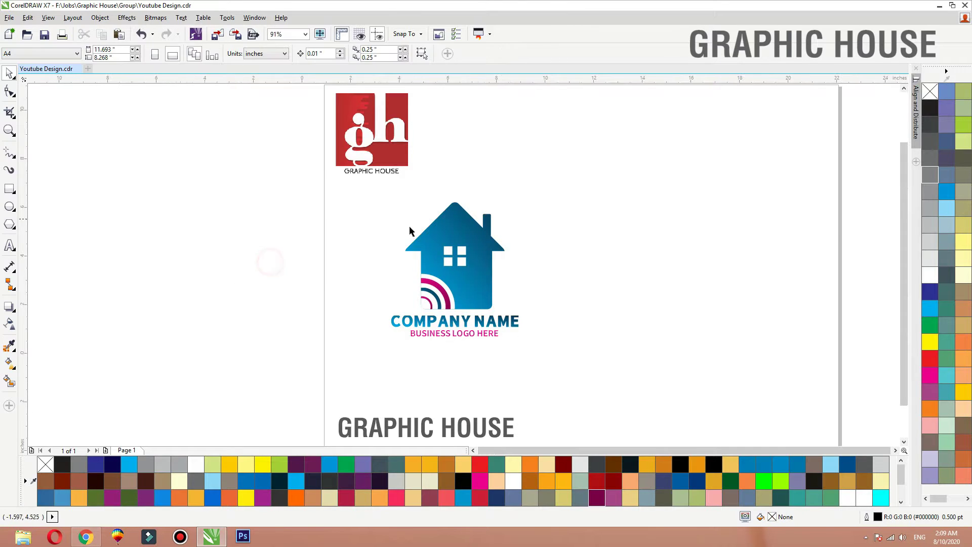
key("F2")
left_click_drag(373, 204, 585, 300)
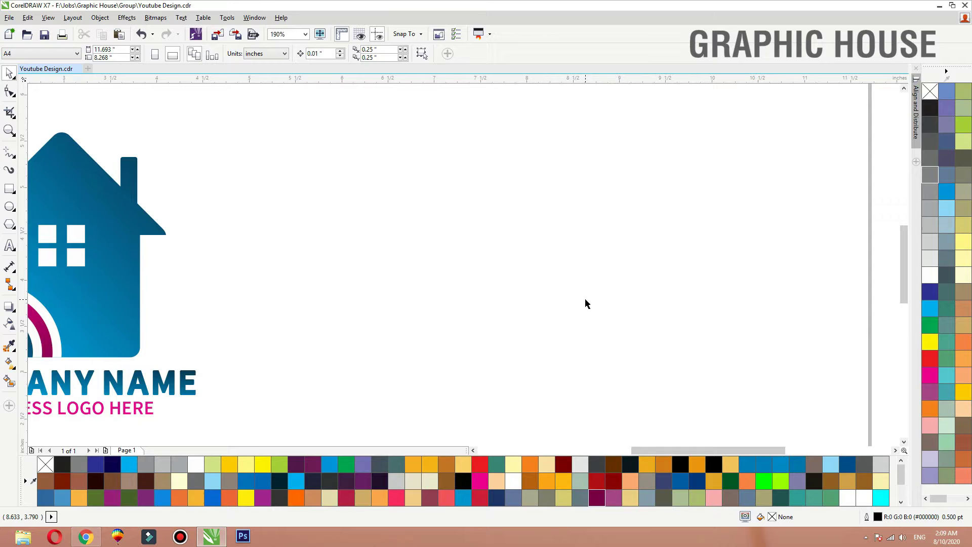
left_click(9, 211)
left_click_drag(330, 154, 531, 323)
key("space")
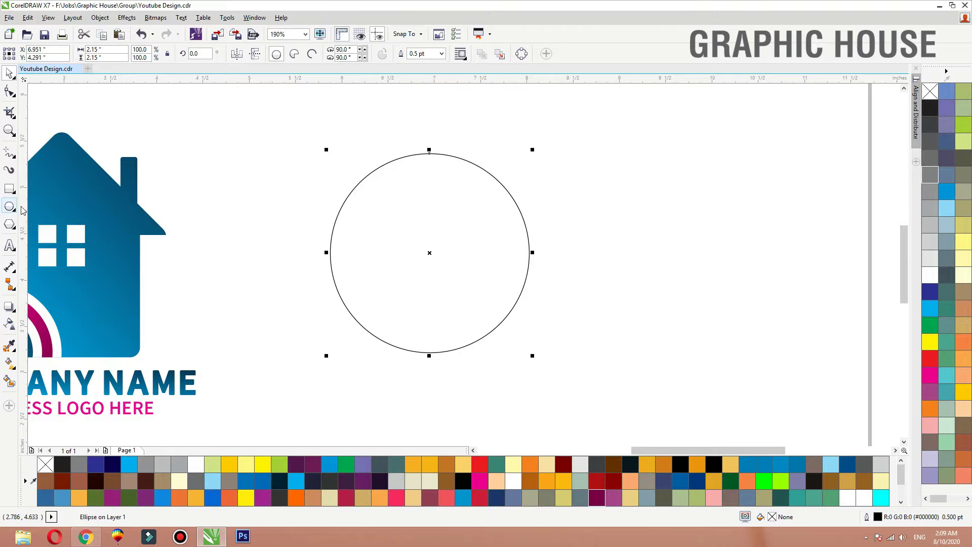
- Draw a rectangle about 1.88 in wide and 0.33 in high beside the circle
left_click(9, 189)
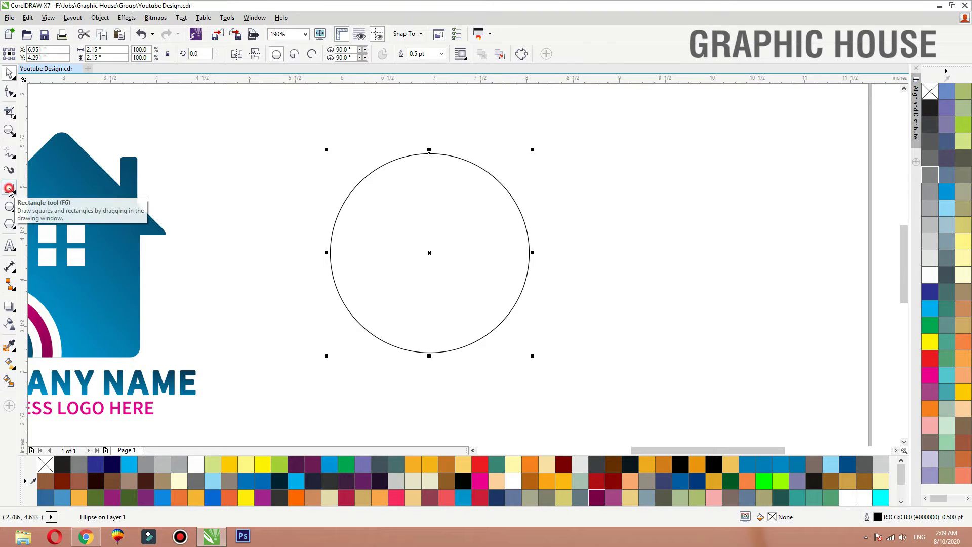
left_click_drag(583, 194, 756, 225)
scroll(472, 223, "down", 3)
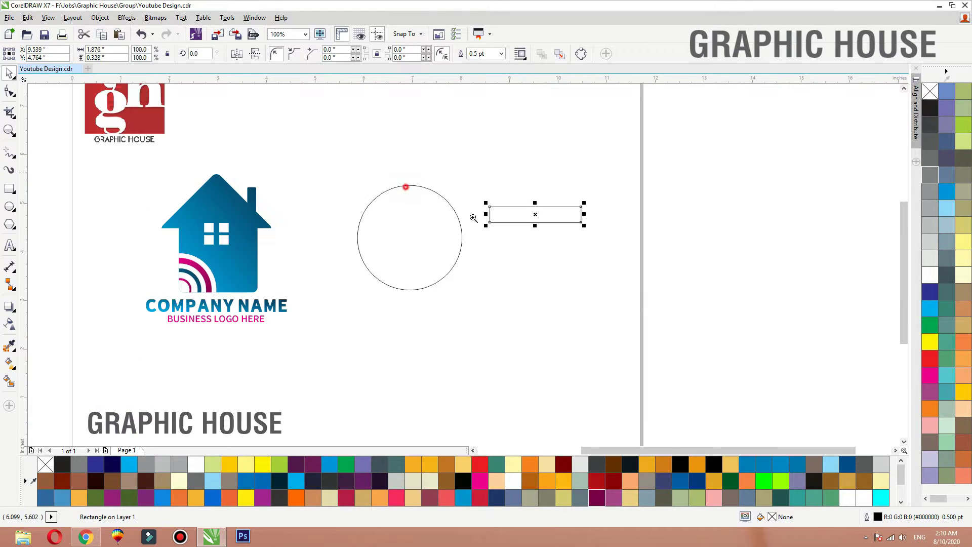
- Skew the rectangle vertically so its right end sits higher, and add a mirrored copy against that end to form a roof shape
left_click_drag(395, 183, 798, 350)
left_click(340, 159)
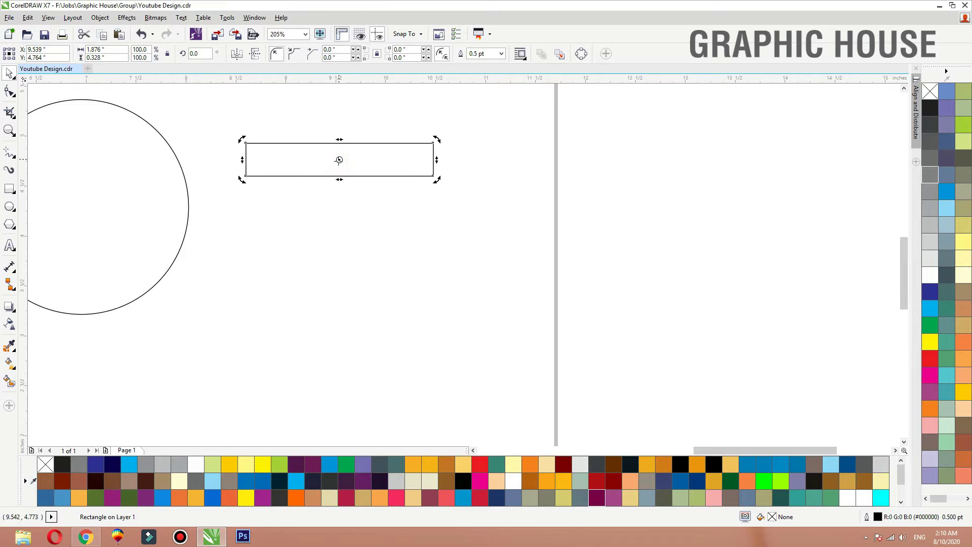
left_click_drag(241, 159, 511, 179)
left_click(265, 271)
left_click(243, 201)
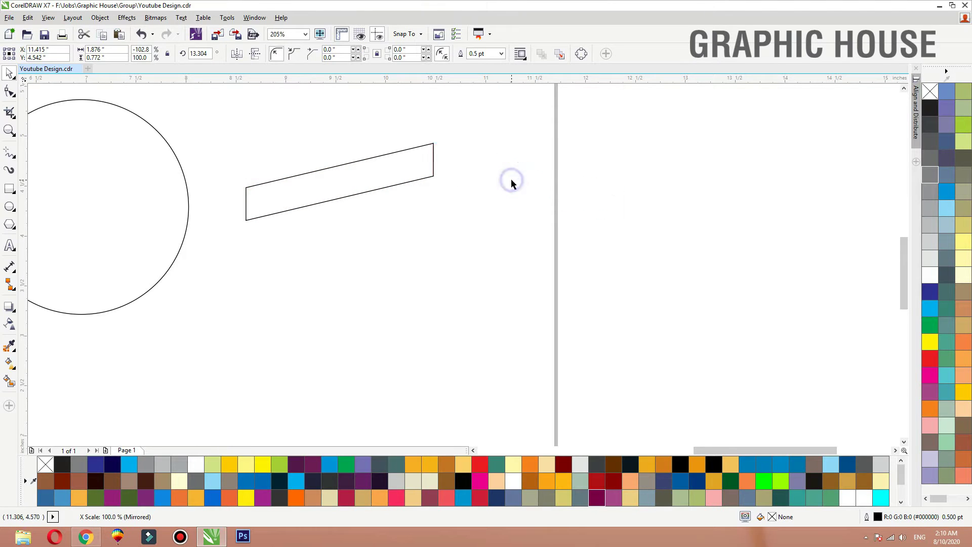
- Group the two roof halves and narrow the group symmetrically to about 2.175 in wide
left_click(423, 183)
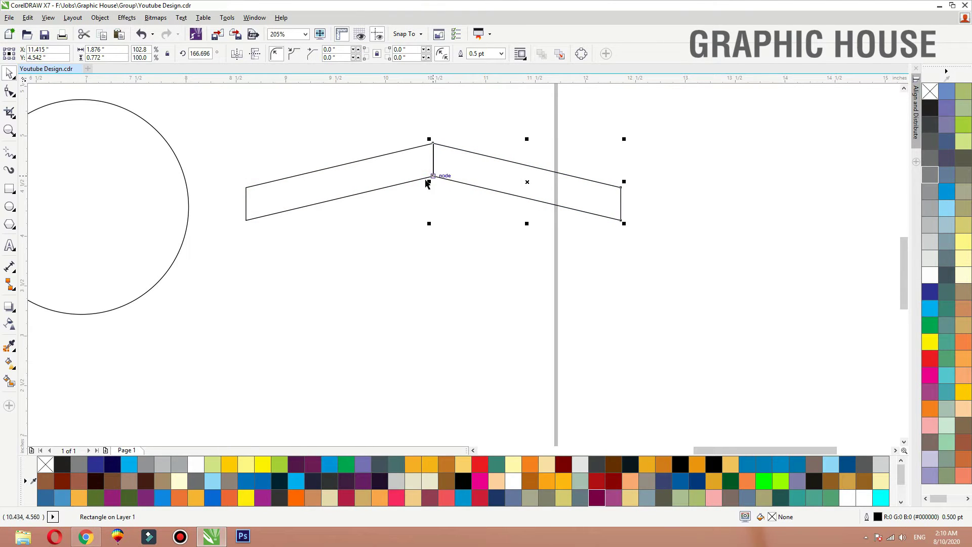
left_click(419, 180, "shift")
key("ctrl+g")
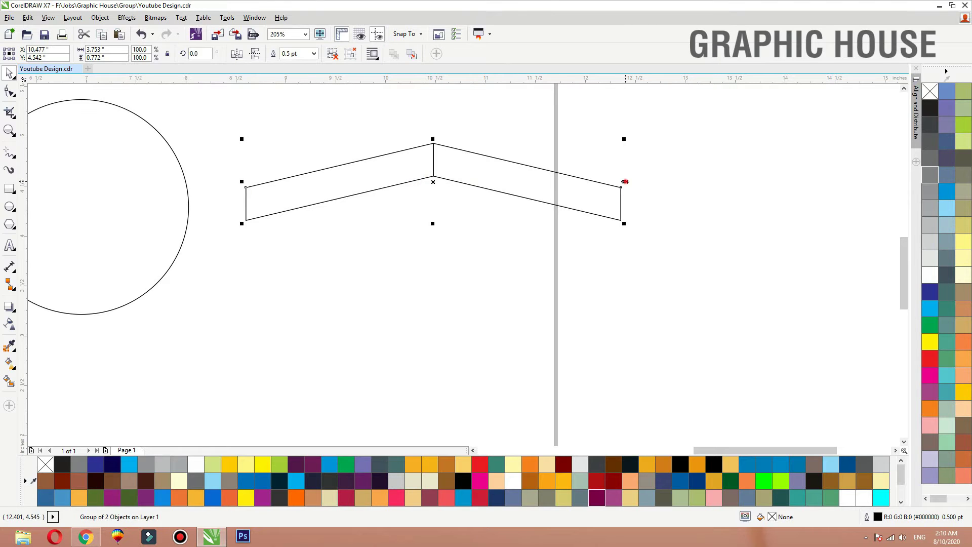
left_click_drag(625, 181, 546, 181)
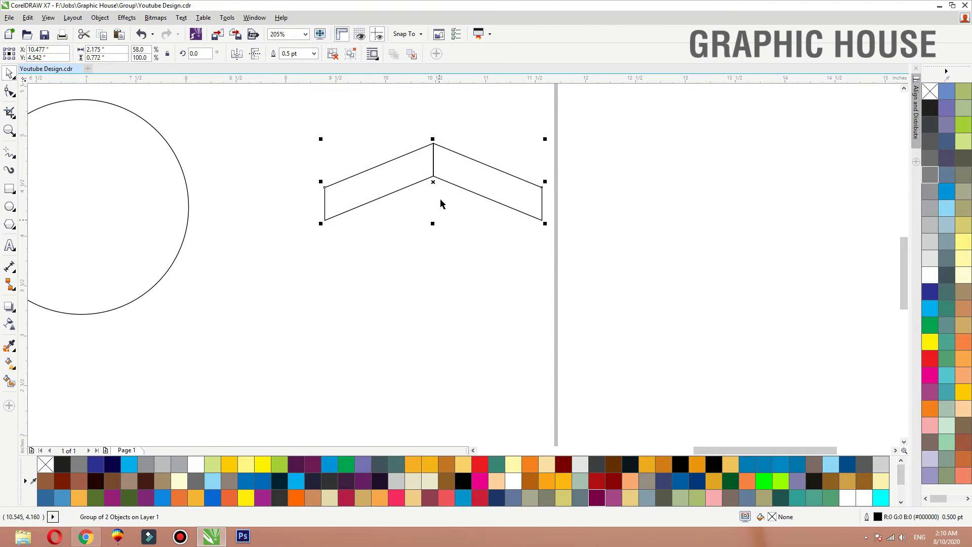
- Move the roof group onto the circle, spanning its full width, and center the two horizontally on each other
scroll(438, 188, "down", 2)
left_click_drag(435, 182, 265, 187)
scroll(182, 362, "up", 2)
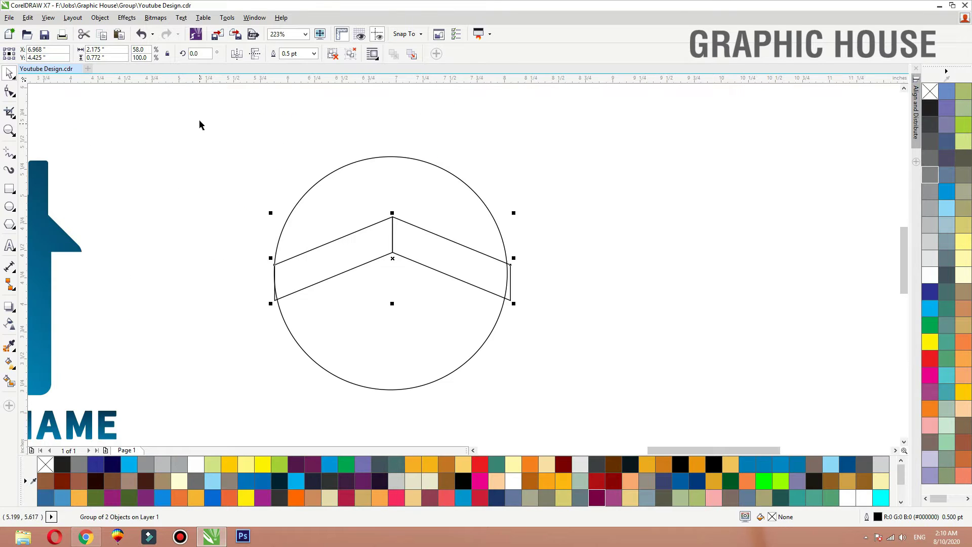
left_click_drag(200, 124, 521, 435)
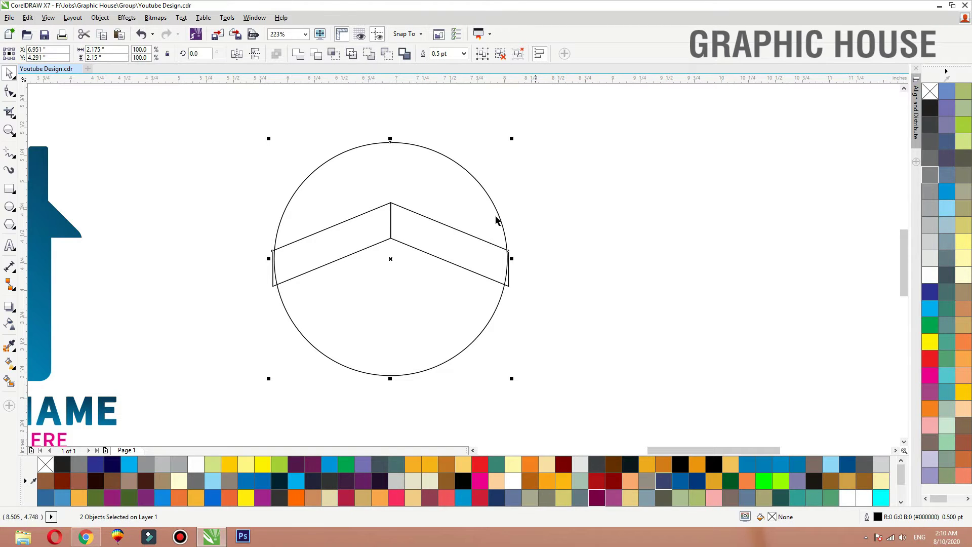
left_click(577, 217)
left_click(509, 251)
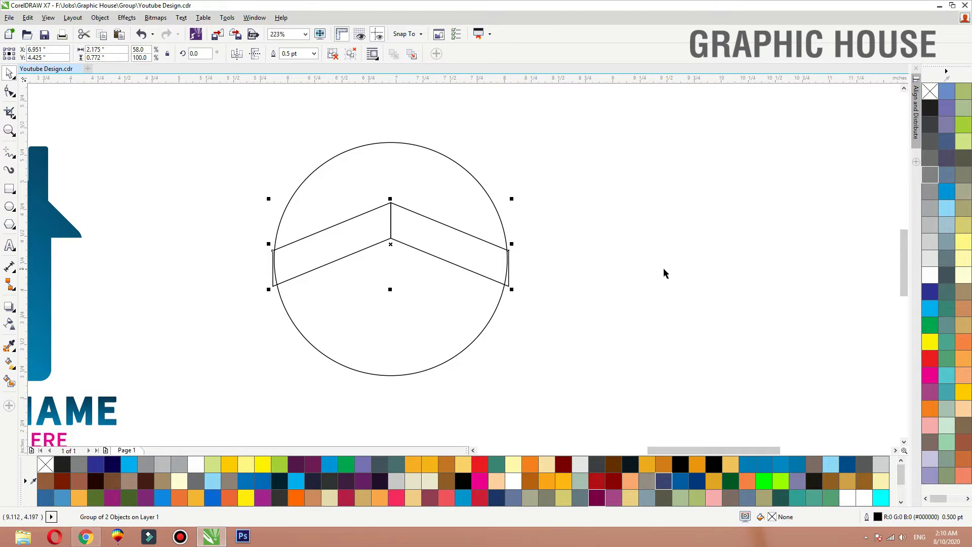
- Draw a window pane about 0.25 in by 0.215 in under the roof and duplicate it into a two-by-two grid
left_click(9, 188)
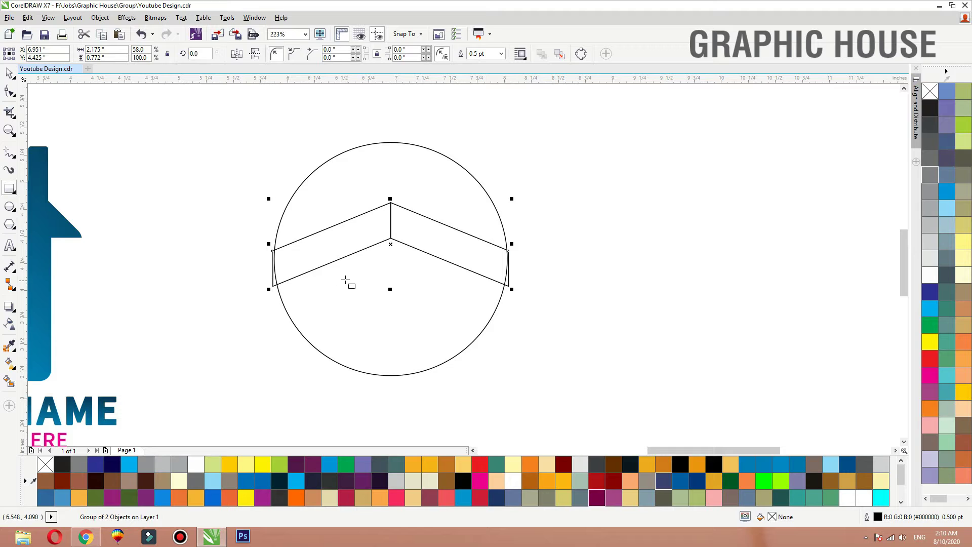
left_click_drag(346, 280, 401, 293)
right_click(401, 293)
left_click_drag(533, 368, 306, 264)
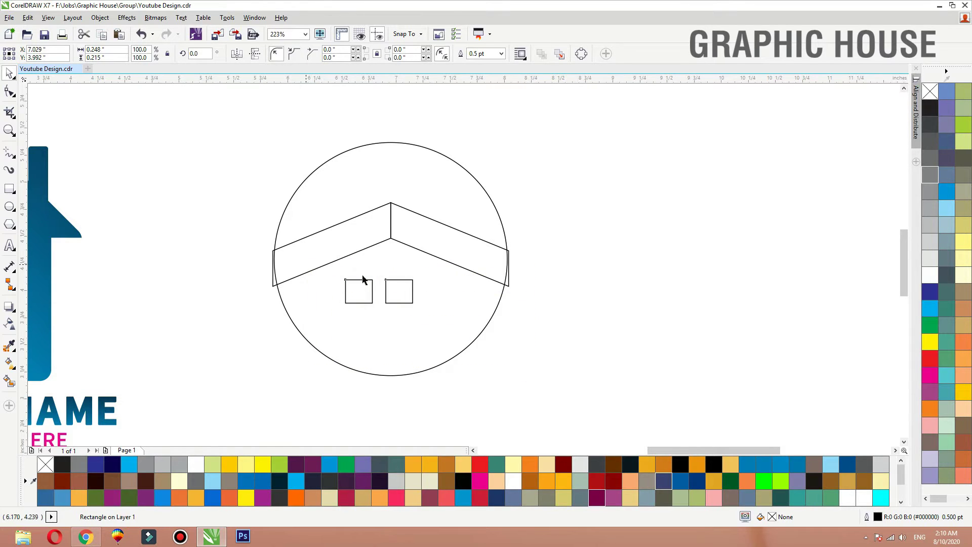
left_click_drag(380, 289, 380, 321)
right_click(380, 322)
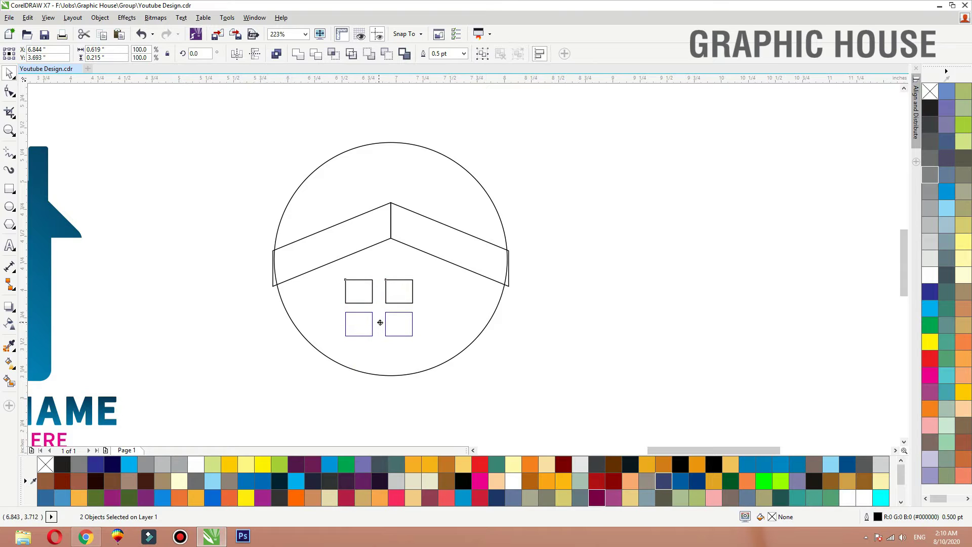
- Group the four window panes, center them horizontally under the roof peak and raise them slightly
left_click_drag(486, 397, 295, 263)
key("ctrl+g")
left_click(391, 239, "shift")
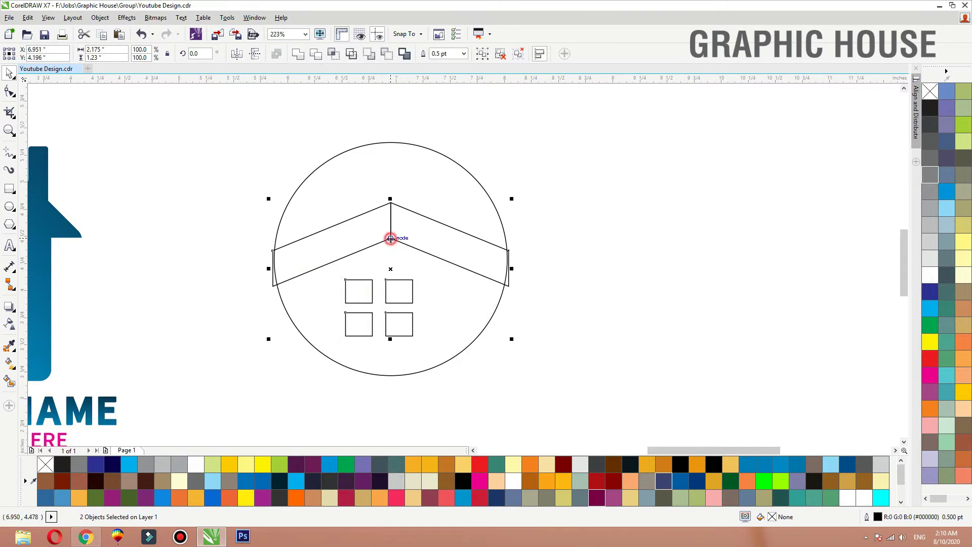
key("c")
left_click_drag(537, 393, 264, 259)
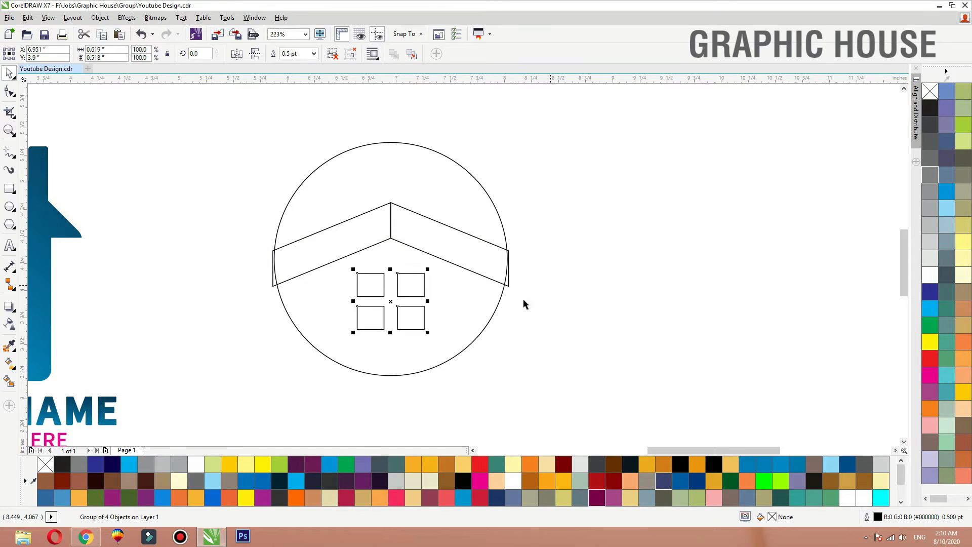
- Fill the circle with 60% black and give the windows and the roof a white fill
left_click(494, 316)
left_click(931, 175)
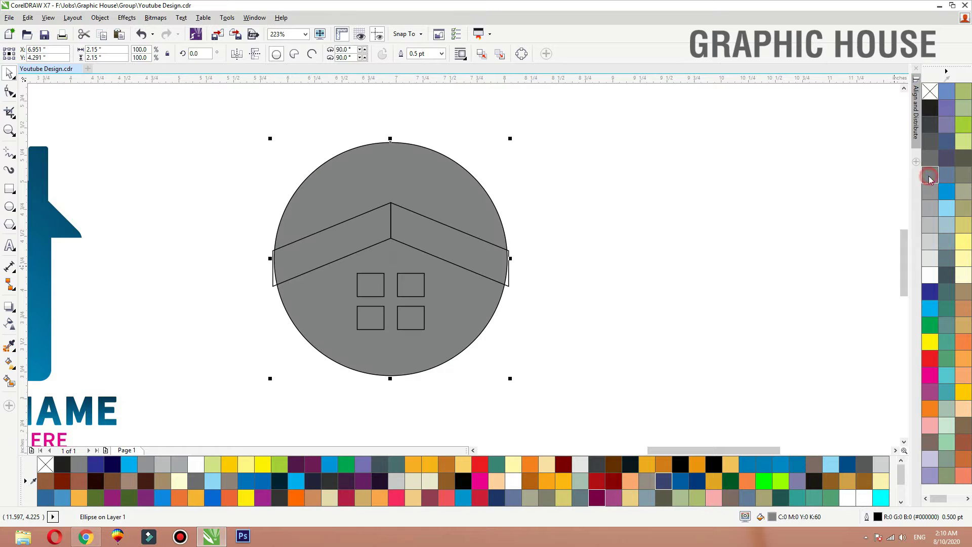
left_click_drag(623, 202, 304, 386)
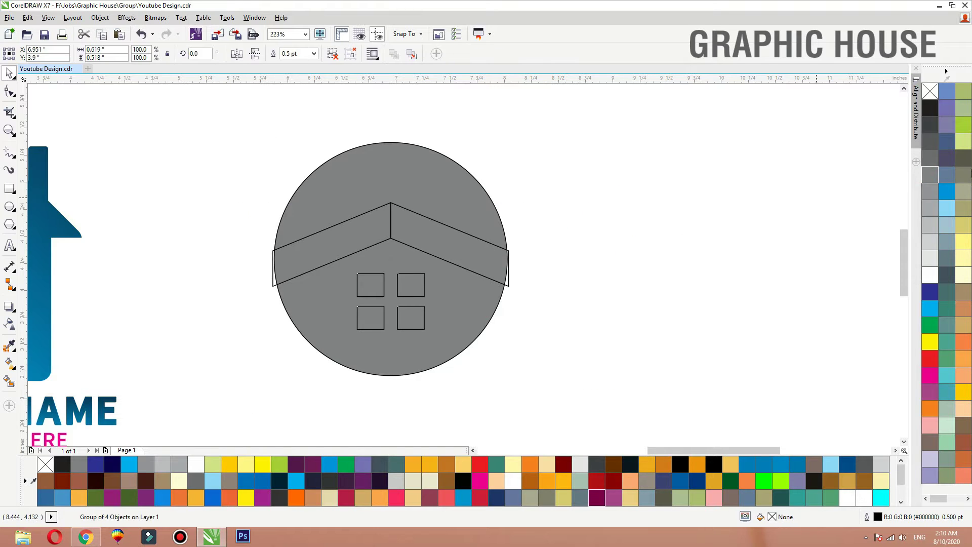
left_click(929, 275)
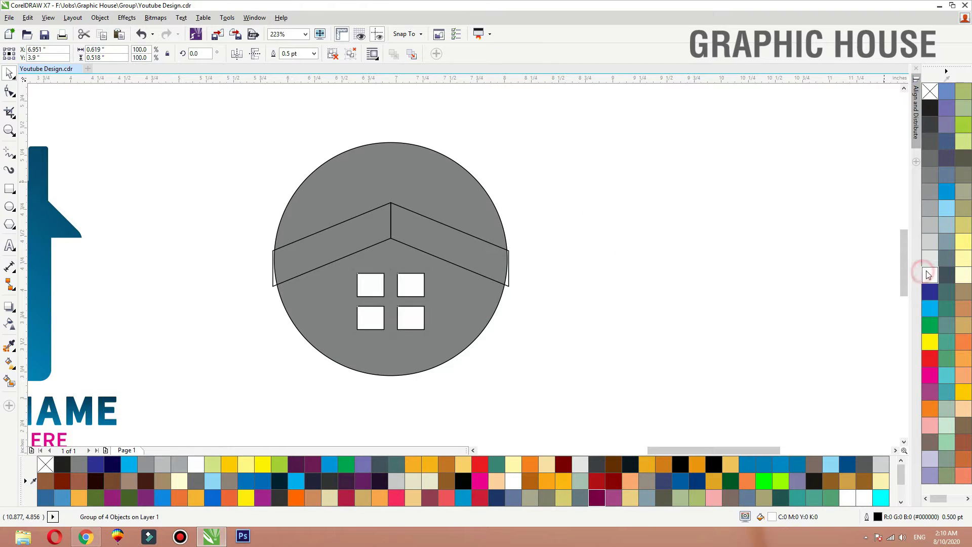
left_click(509, 284)
left_click(930, 275)
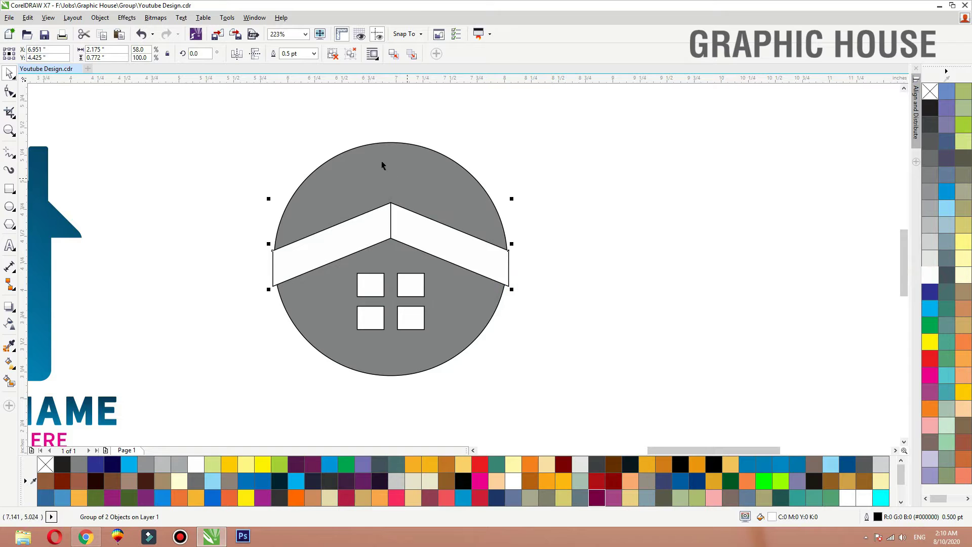
- Ungroup and weld the two roof halves into one shape, and remove the outlines of the roof and windows
left_click(330, 55)
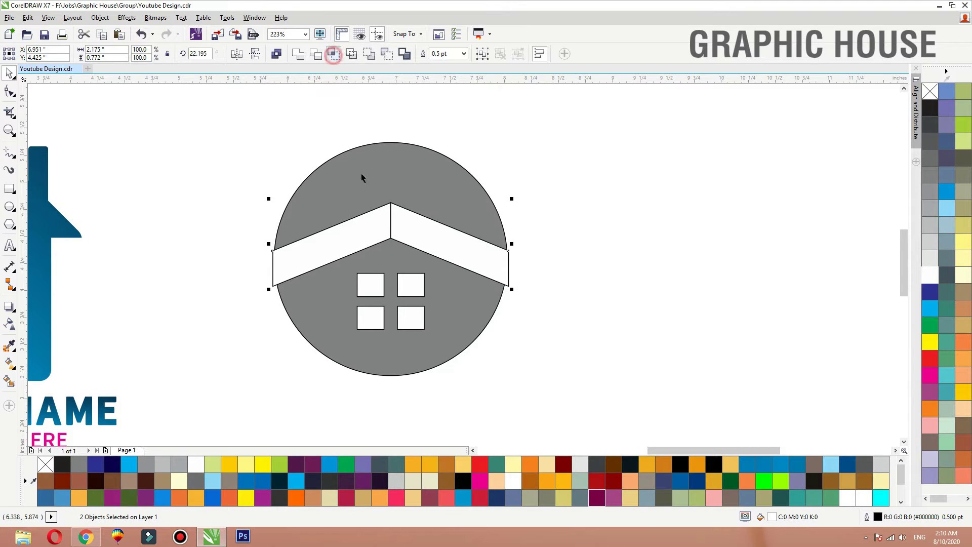
left_click(297, 54)
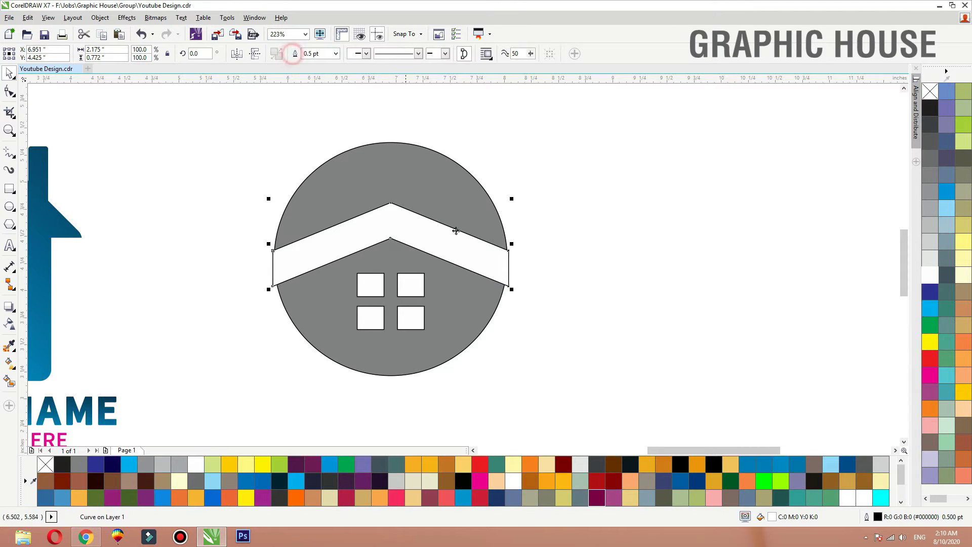
left_click(418, 327, "shift")
right_click(930, 91)
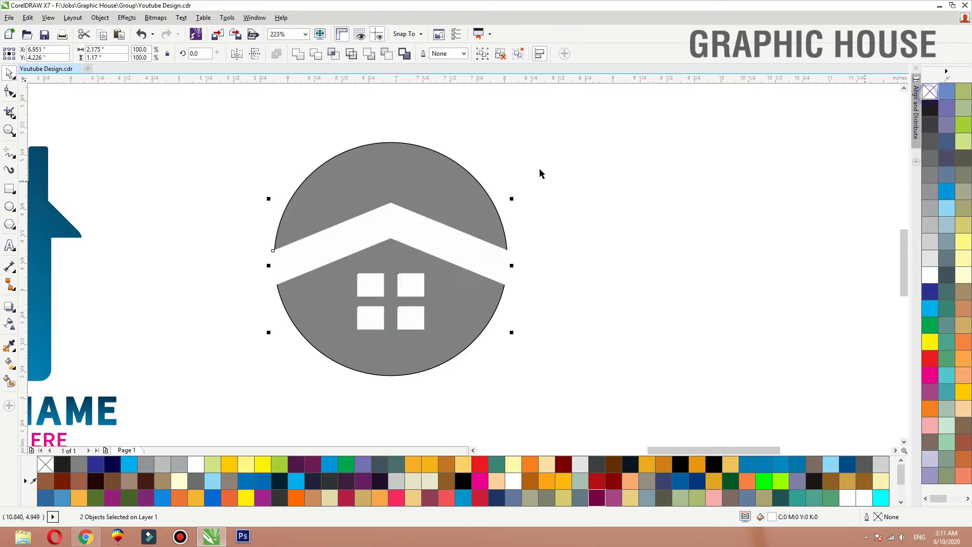
- PowerClip the roof and windows inside the grey circle and remove the circle's outline
right_click(462, 241)
left_click(481, 242)
left_click(491, 223)
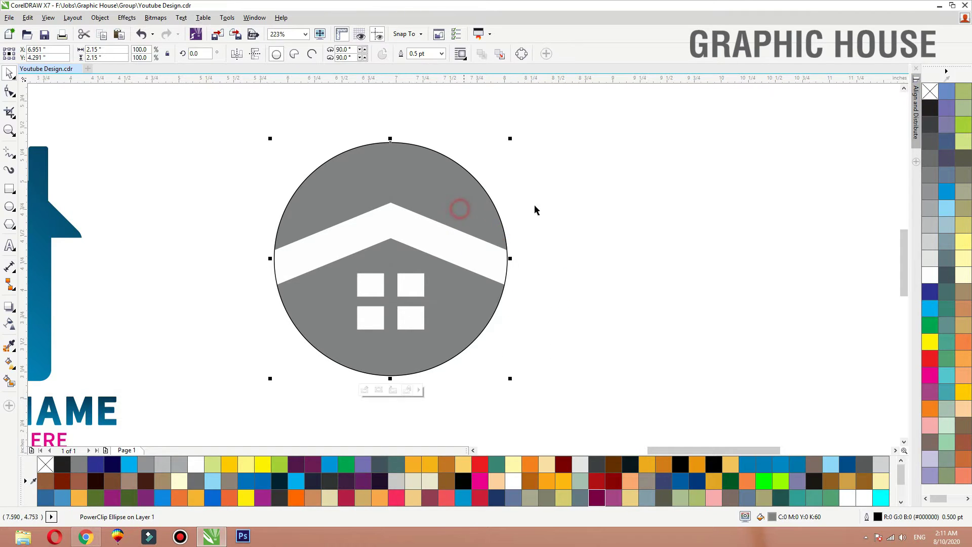
key("shift+F2")
right_click(930, 93)
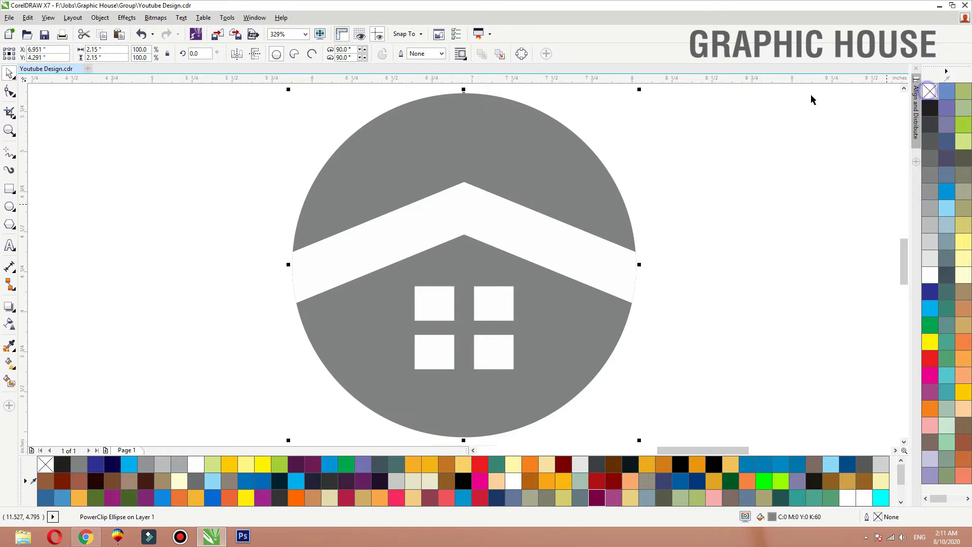
left_click(716, 297)
- Open the circle's PowerClip contents and draw a rectangle about 3.15 in by 1.62 in covering the upper part of the circle
double_click(574, 265)
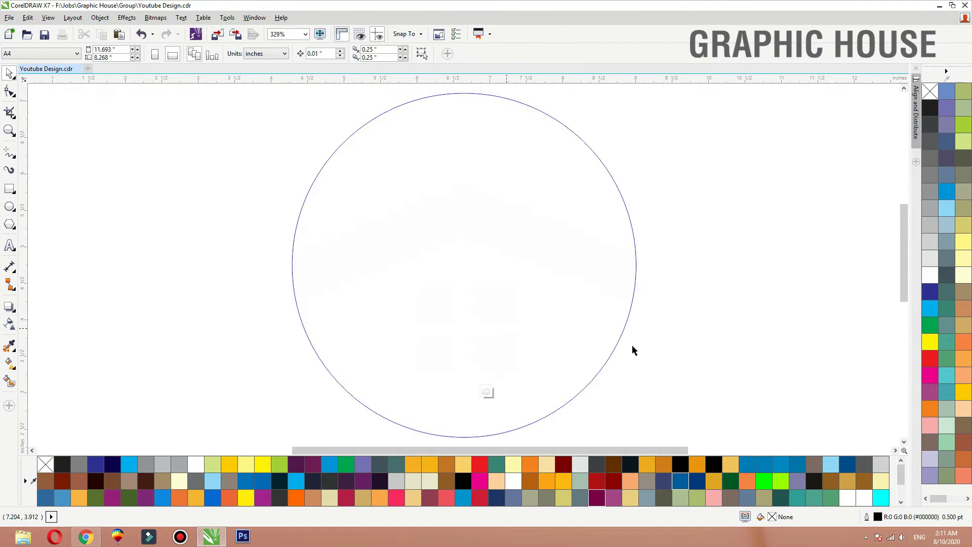
key("F3")
key("F2")
left_click_drag(722, 159, 332, 395)
left_click(10, 189)
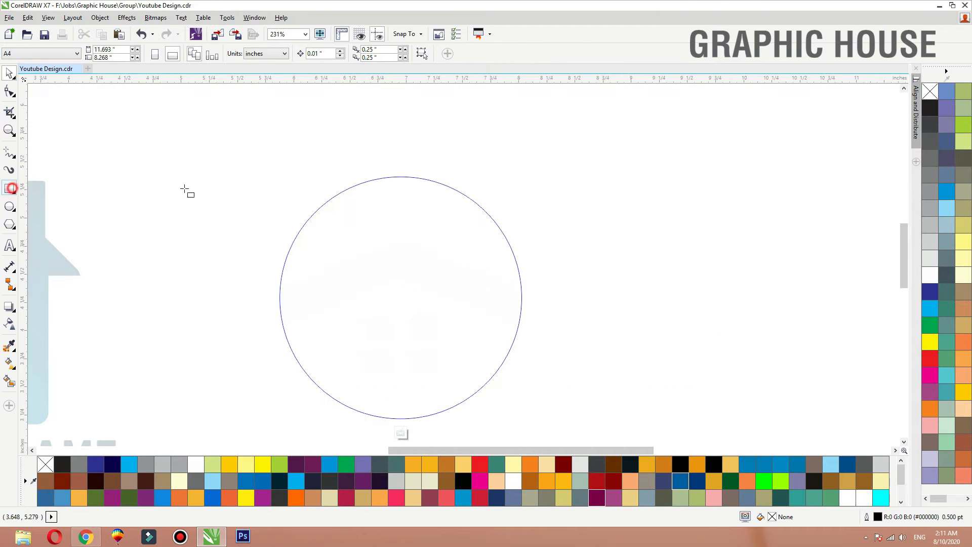
left_click_drag(590, 145, 236, 327)
key("space")
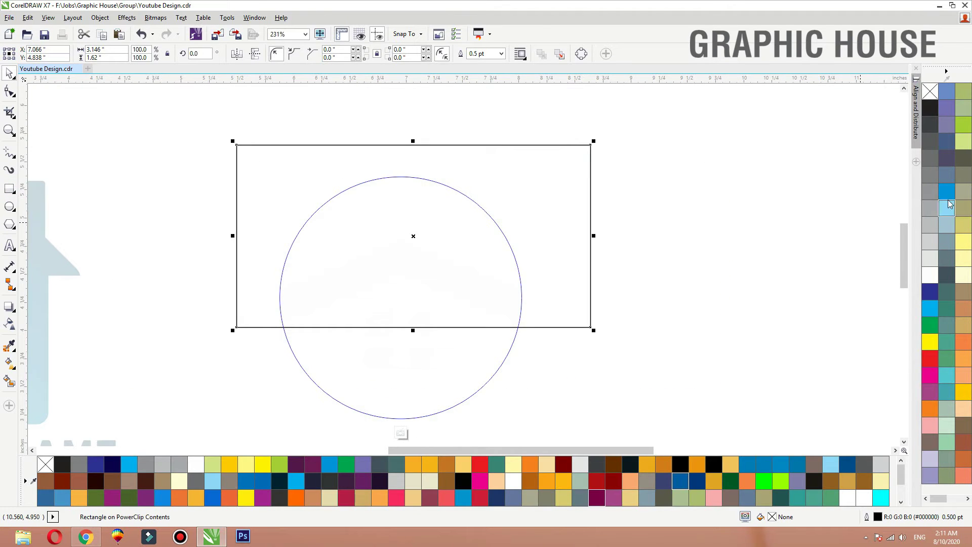
- Give the rectangle a blue fill (C:100 M:20 Y:0 K:0) without outline and place it behind the roof and windows
left_click(946, 192)
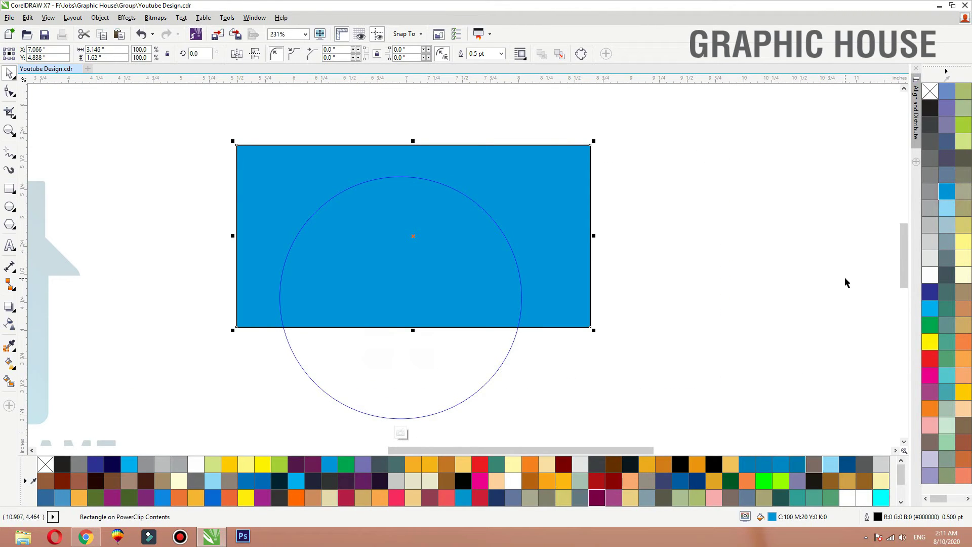
key("shift+Page_Down")
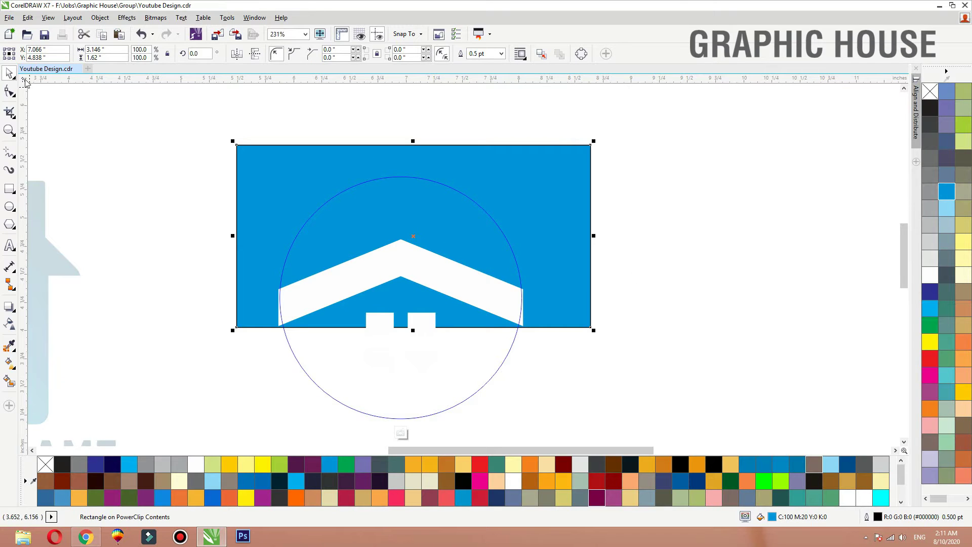
right_click(930, 91)
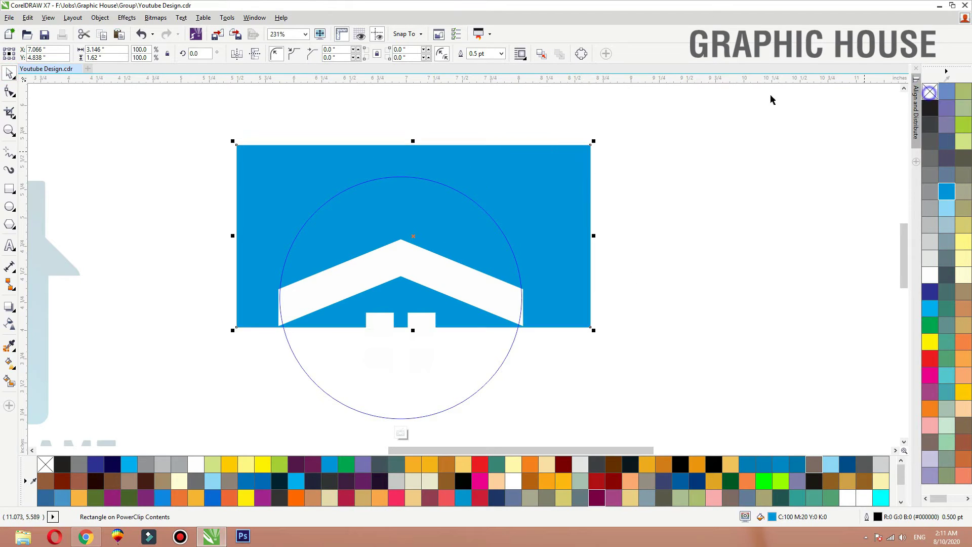
- Apply a vertical fountain fill to the rectangle, from blue near its lower part to dark blue at its upper edge
key("g")
left_click_drag(444, 317, 441, 97)
left_click(930, 296)
left_click_drag(444, 317, 441, 280)
key("space")
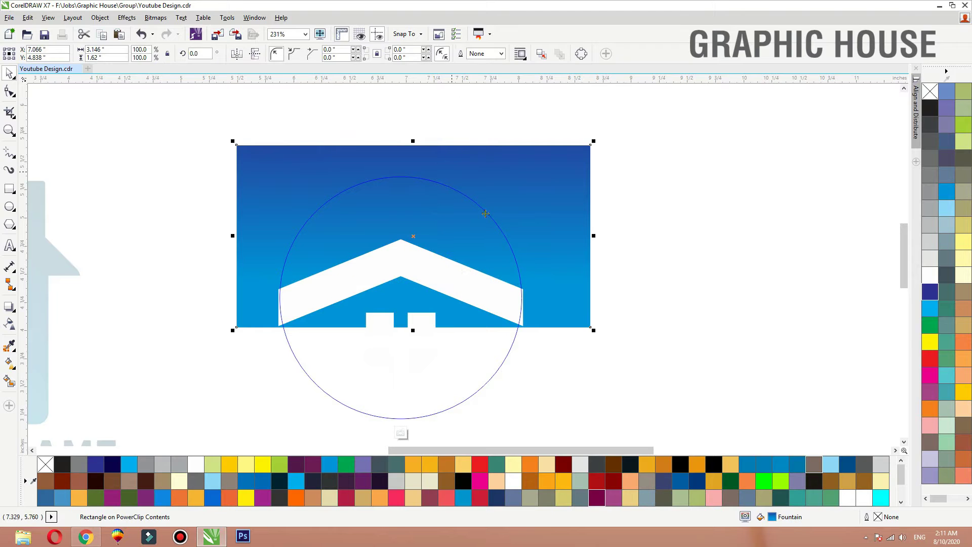
left_click(682, 247)
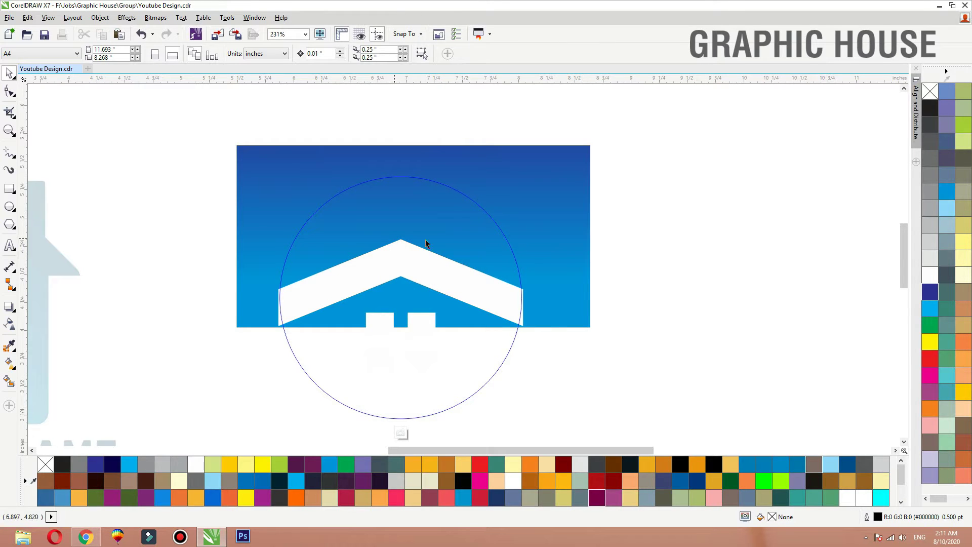
- Convert the gradient rectangle to curves and raise the middle of its lower edge into a peak behind the white roof
left_click(553, 324)
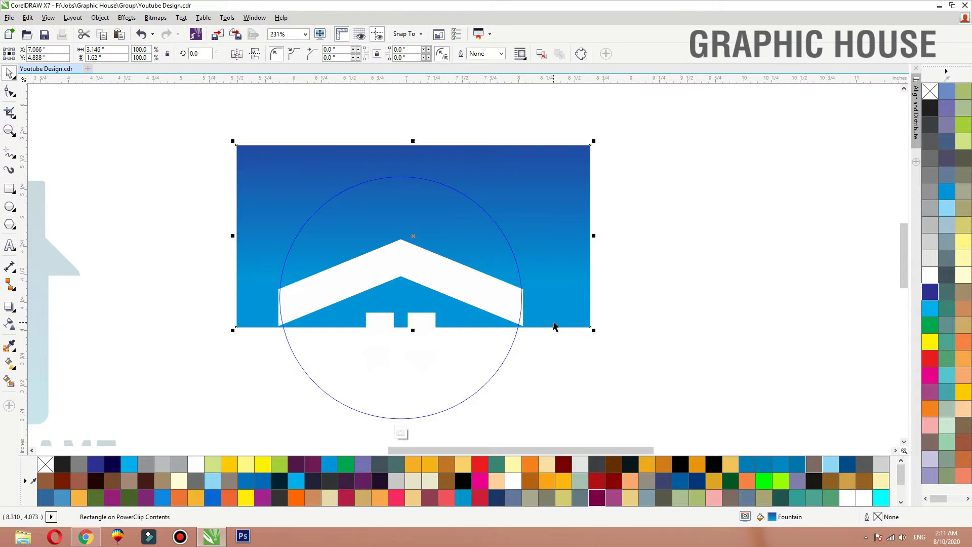
left_click_drag(564, 174, 492, 151)
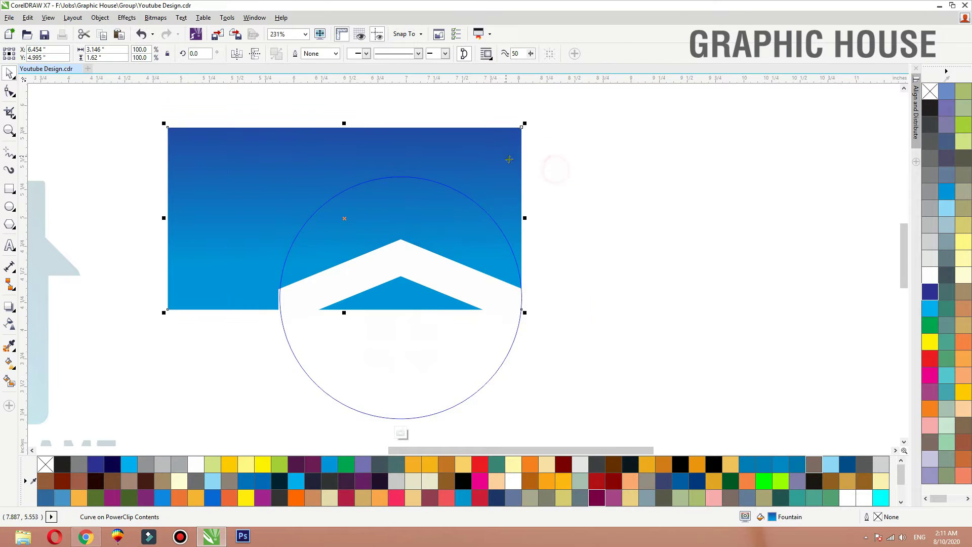
key("ctrl+z")
left_click(10, 94)
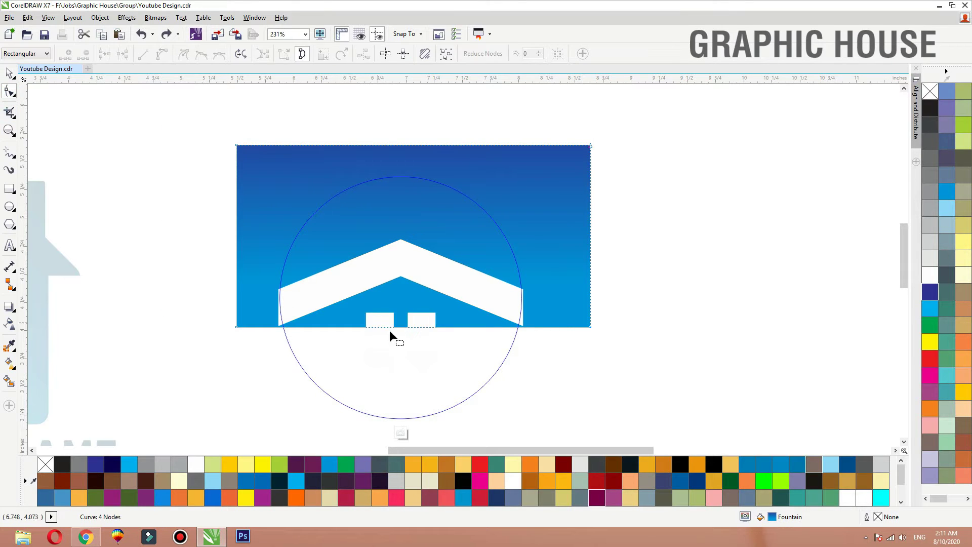
left_click(402, 326)
left_click_drag(402, 327, 402, 259)
key("space")
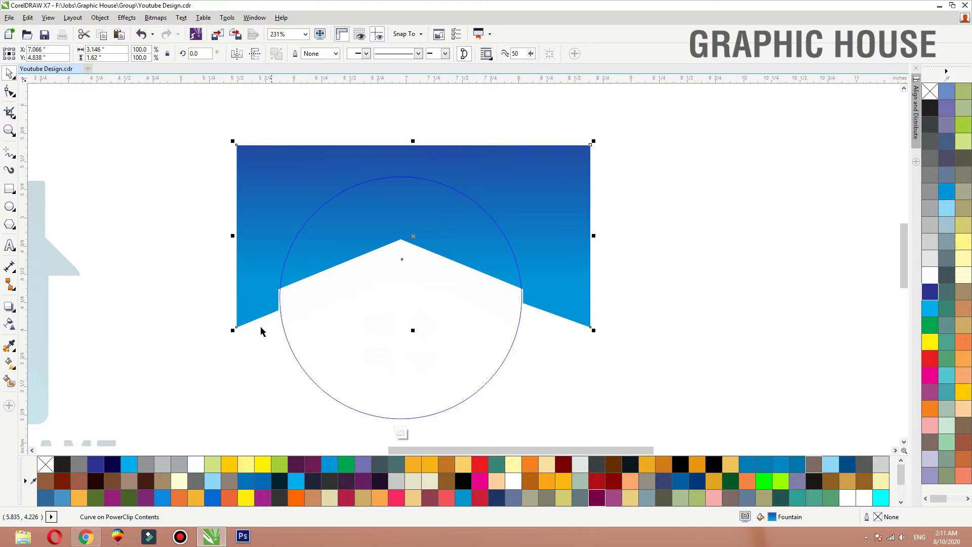
left_click(674, 300)
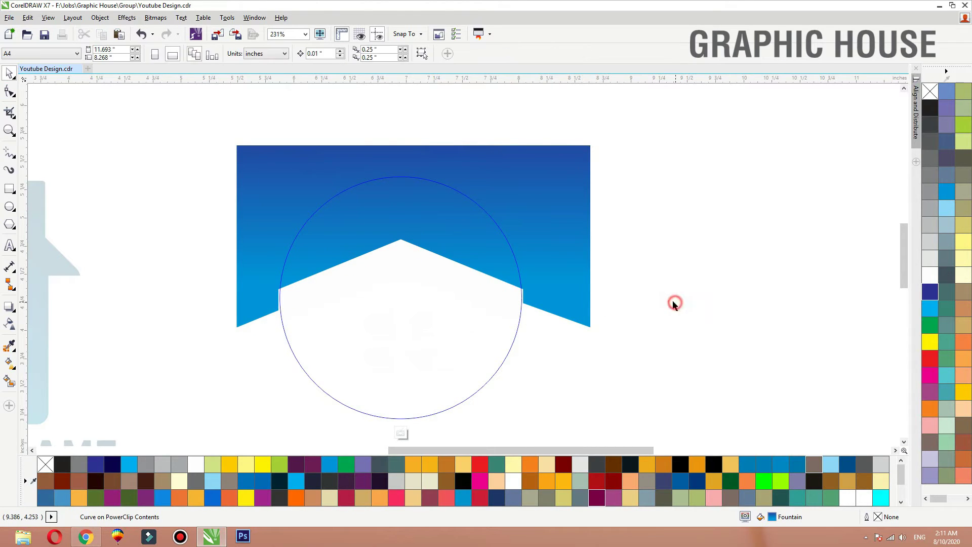
- Finish editing the circle's PowerClip contents and draw a square about 0.23 in wide above the circle's upper edge
left_click(674, 301)
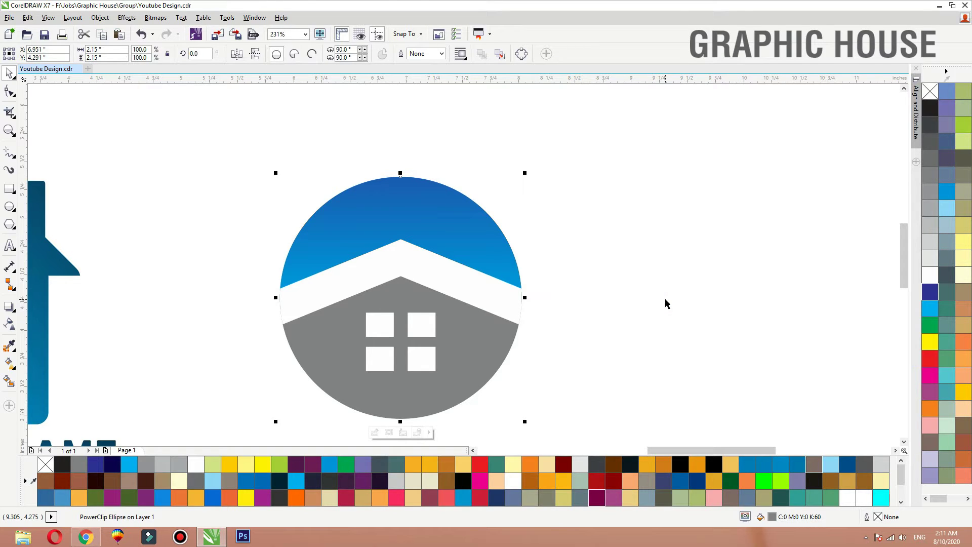
left_click(11, 190)
scroll(367, 317, "down", 3)
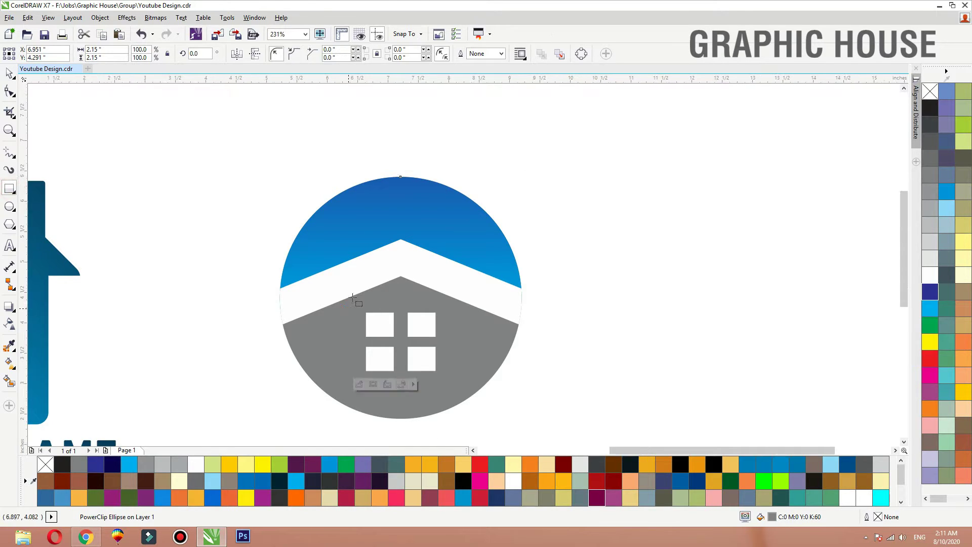
left_click_drag(374, 204, 540, 319)
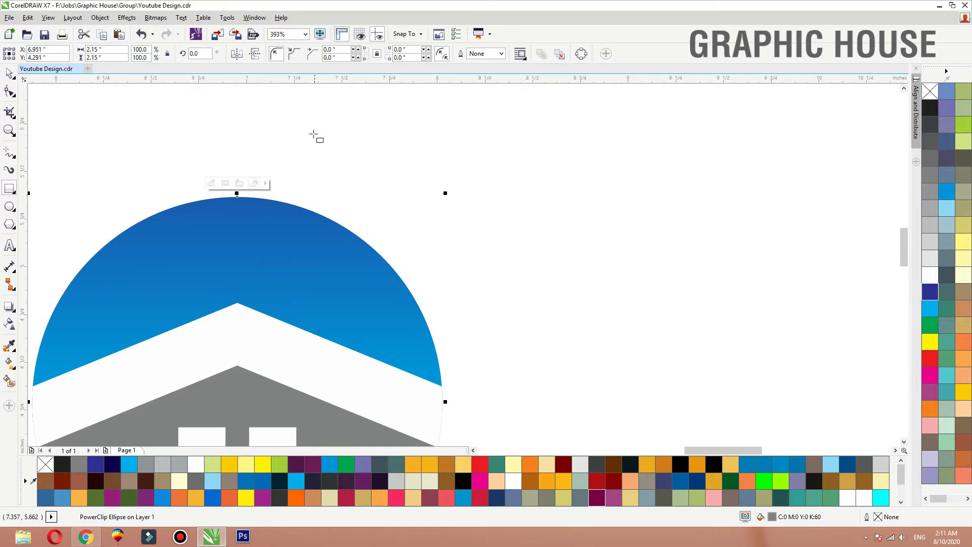
left_click_drag(314, 136, 358, 177)
key("space")
- Give the square a vertical fountain fill from blue (C:100 M:20 Y:0 K:0) to dark blue and remove its outline
left_click(946, 191)
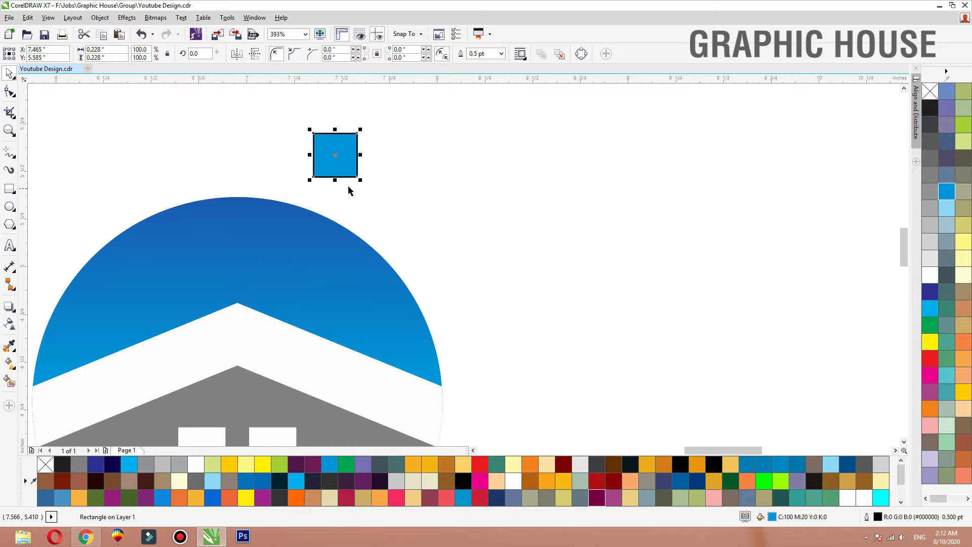
key("g")
left_click_drag(335, 121, 347, 209)
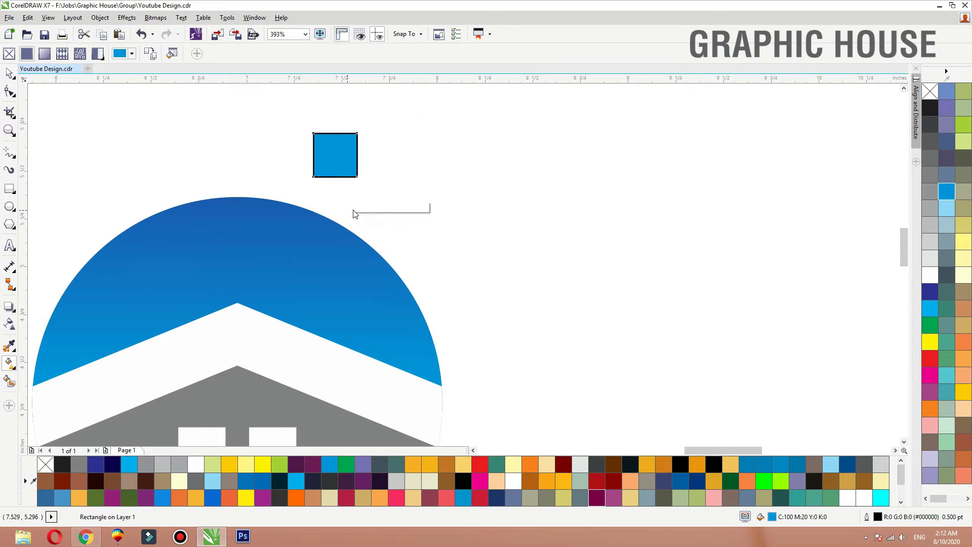
left_click(929, 296)
key("space")
right_click(930, 91)
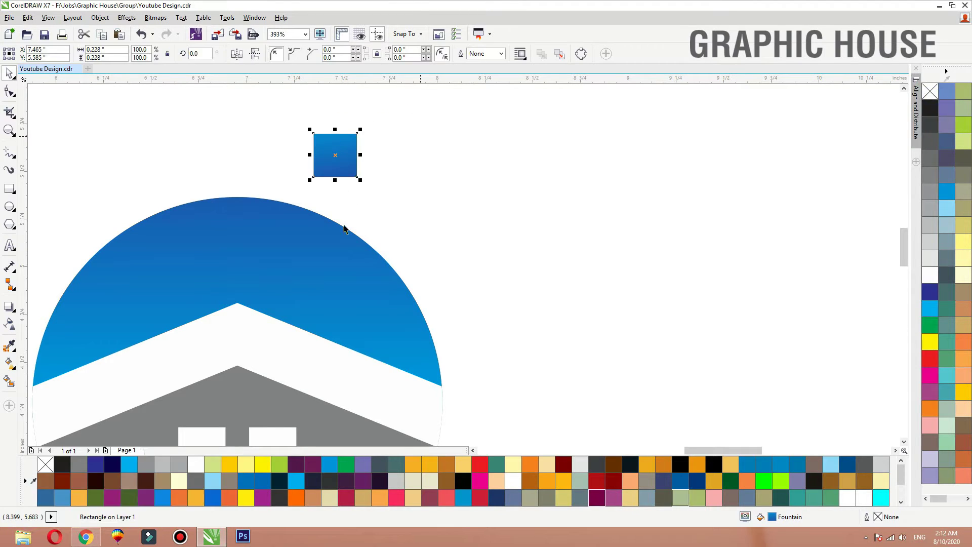
- Copy the square onto the circle's upper-right edge, enlarge the copy to about 0.31 in and fill it with grey (C:0 M:0 Y:0 K:60)
left_click_drag(335, 157, 426, 194)
right_click(385, 239)
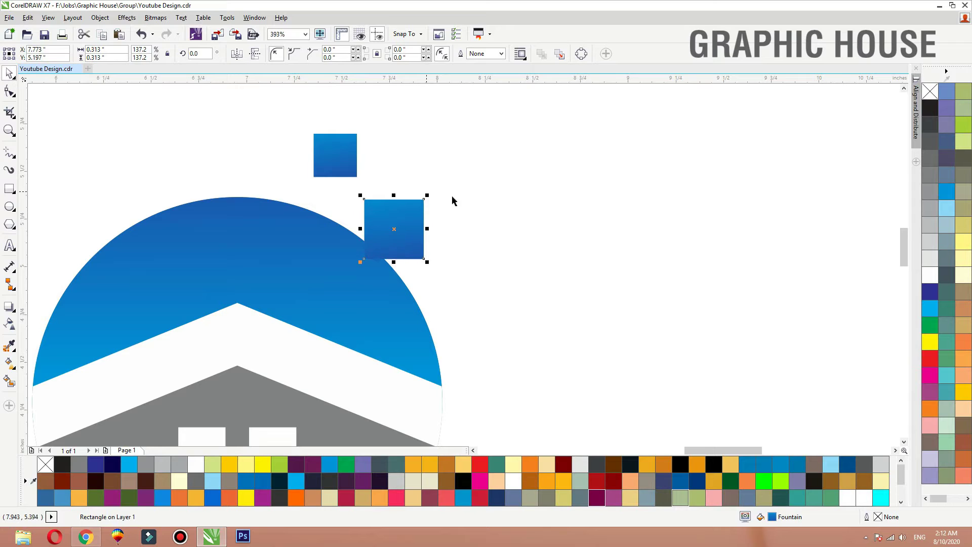
left_click(935, 176)
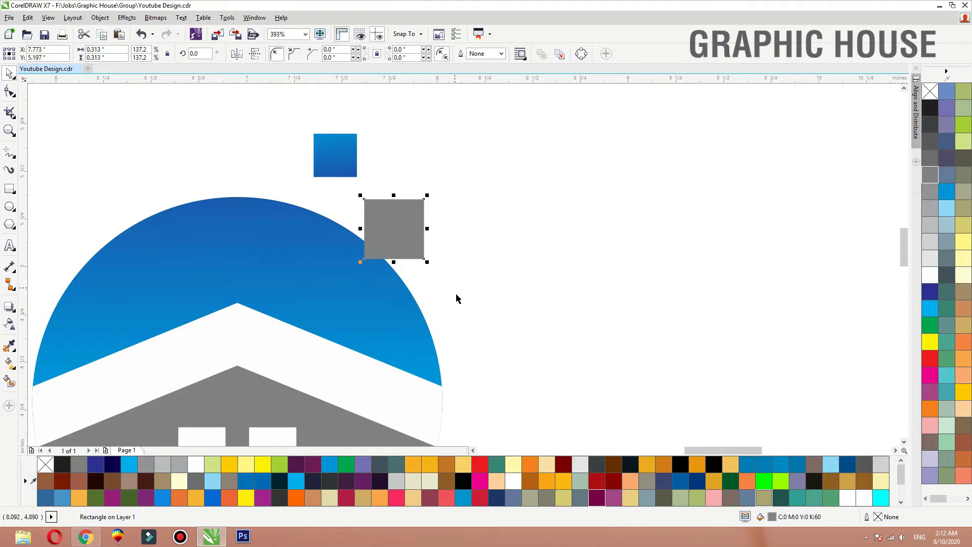
- Scatter four copies of the blue gradient square around the grey square, with two of the copies reduced in size
left_click_drag(350, 162, 454, 182)
right_click(454, 182)
left_click_drag(318, 158, 339, 175)
left_click_drag(467, 197, 467, 231)
right_click(477, 149)
- Create an enlarged copy of the grey square about 0.36 in wide, filled with white and placed behind it
left_click(402, 238)
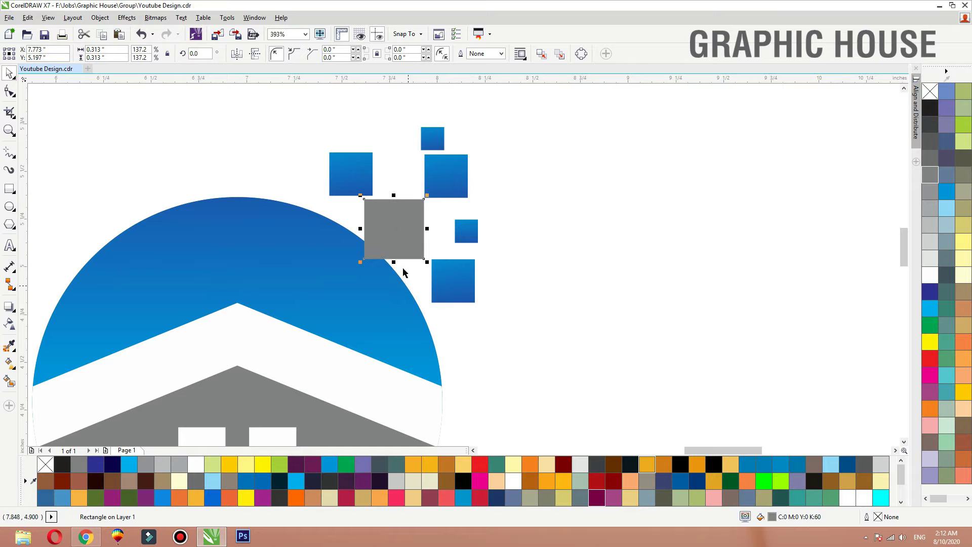
scroll(479, 216, "up", 2)
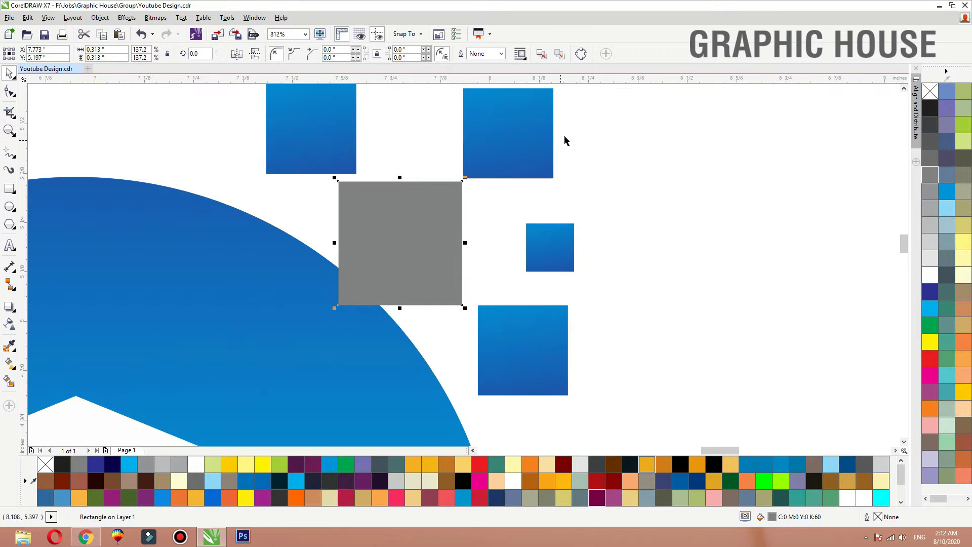
left_click_drag(466, 175, 475, 167)
left_click(931, 282)
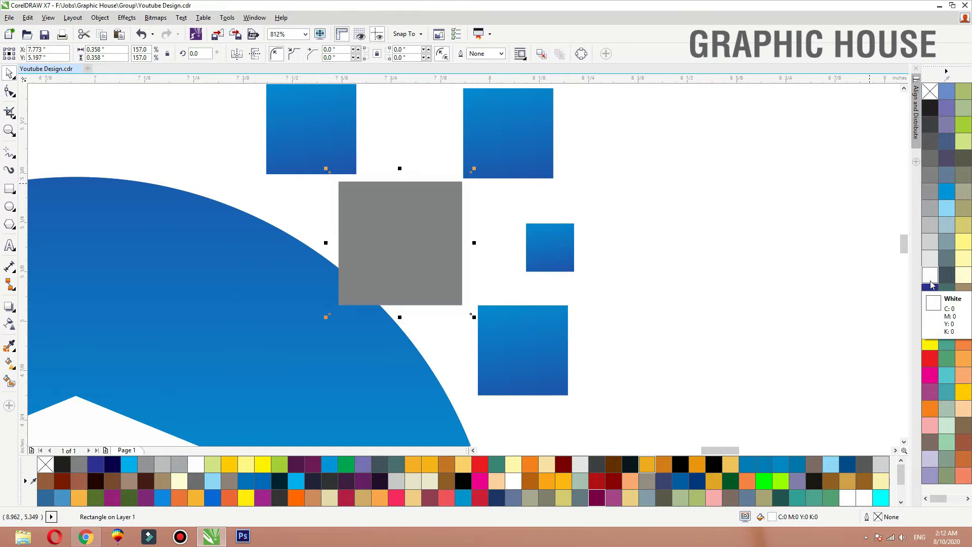
left_click(931, 282)
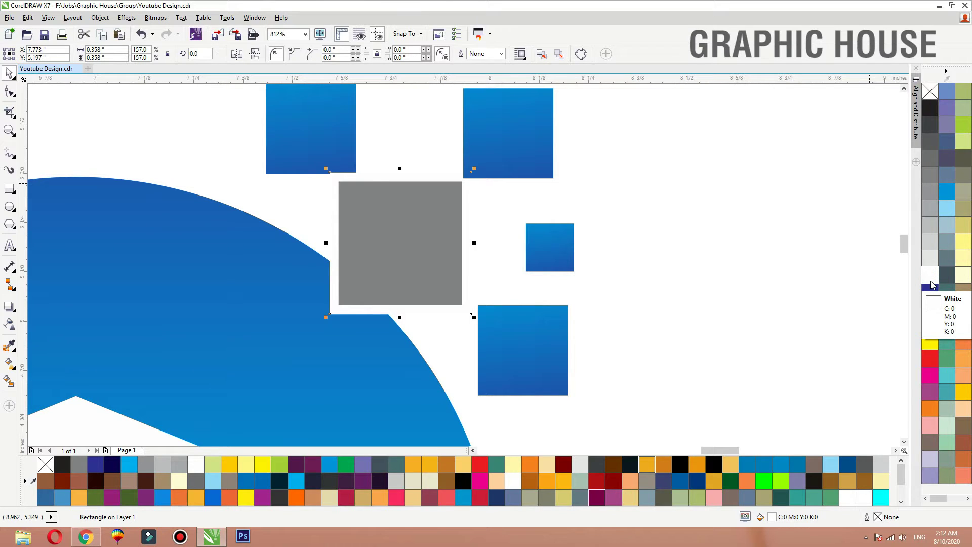
- Trim the round logo's circle with the white square behind the grey one
left_click(267, 260, "shift")
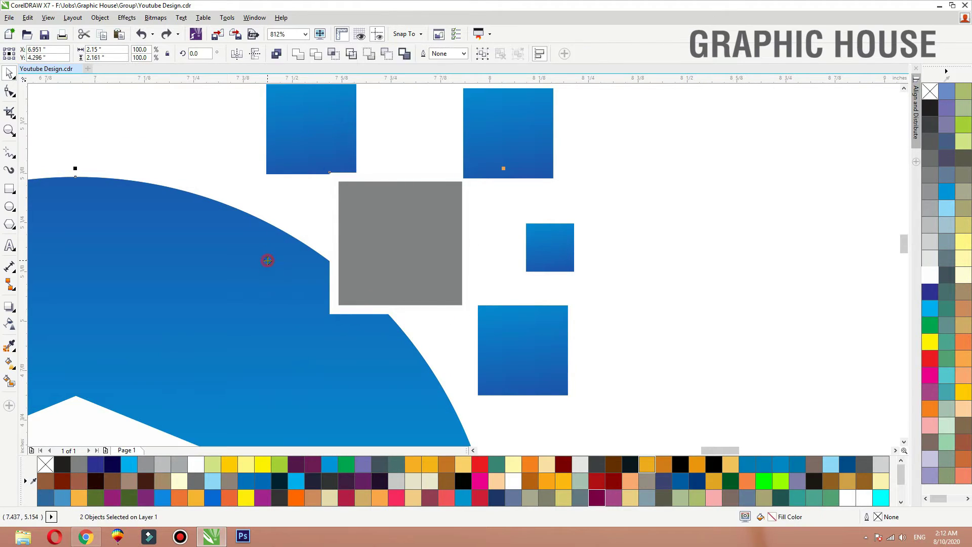
left_click(316, 55)
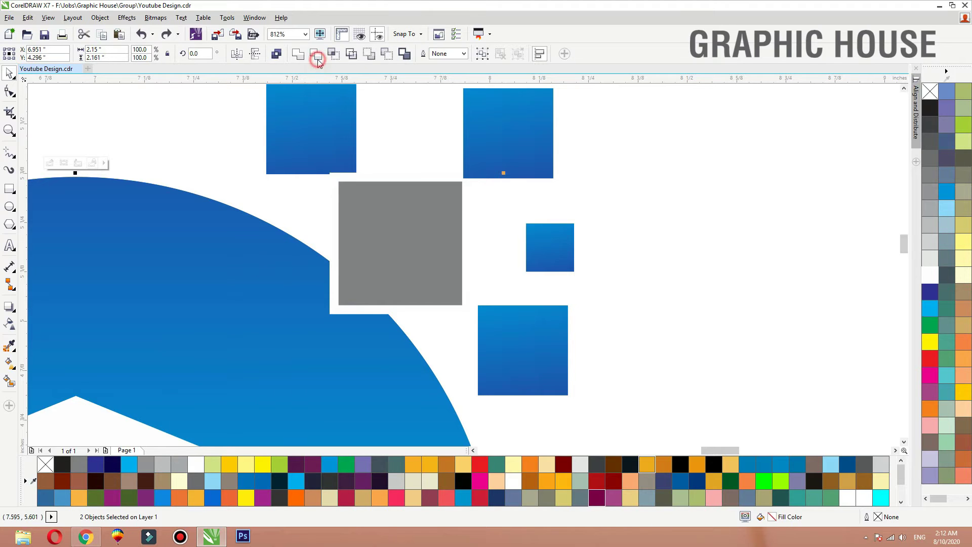
left_click(250, 153)
left_click_drag(337, 309, 280, 262)
key("ctrl+z")
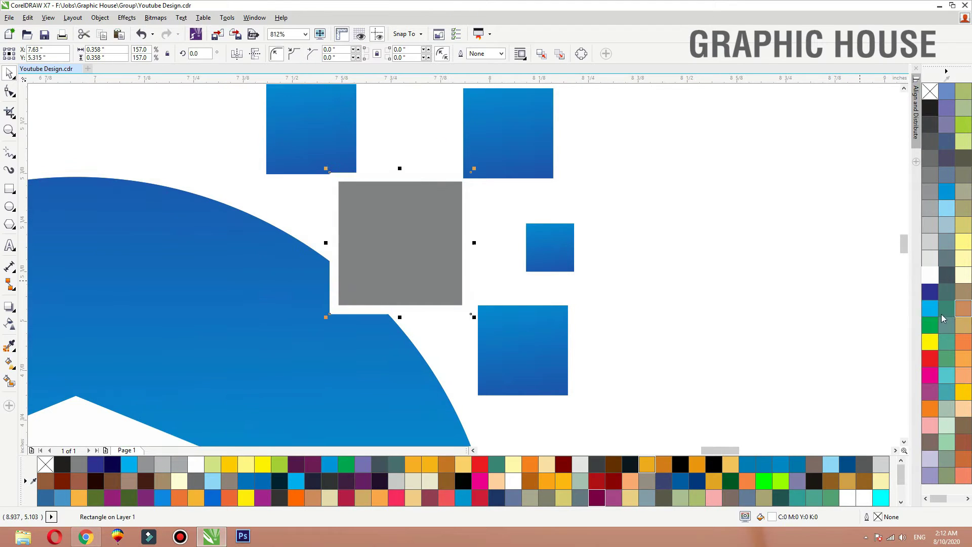
- Color the trimming square red and remove it from the artwork, leaving only the notch in the circle
left_click(929, 361)
left_click_drag(372, 311, 670, 305)
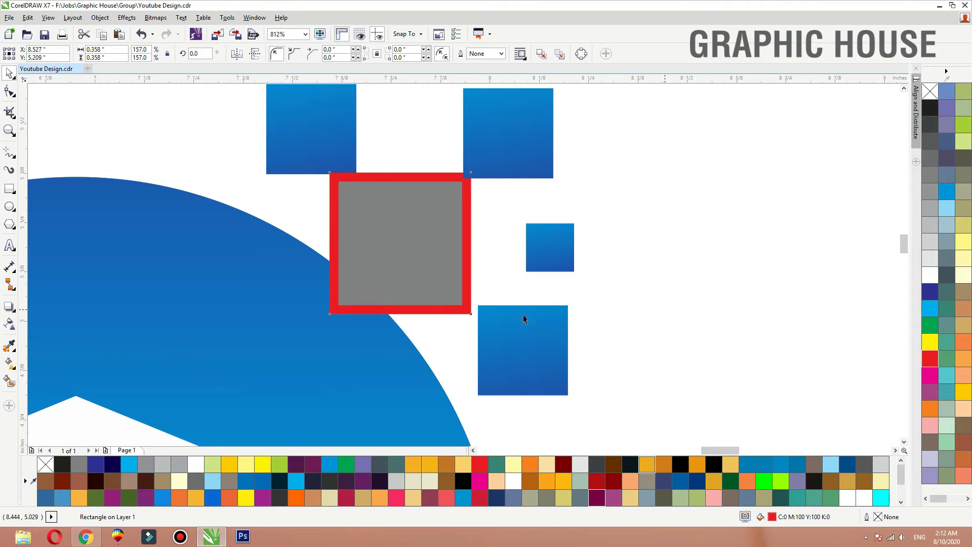
left_click_drag(344, 325, 347, 287)
key("ctrl+z")
key("F10")
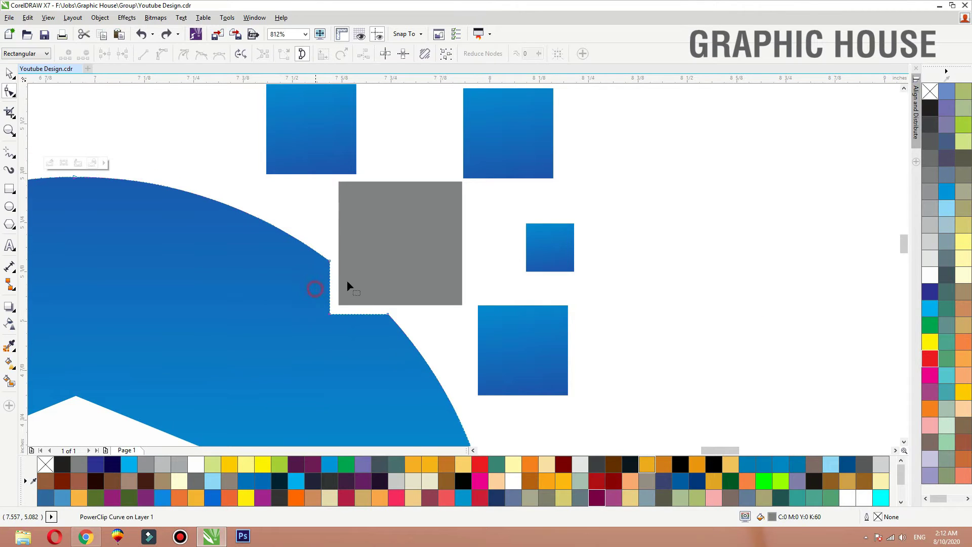
scroll(422, 253, "down", 2)
key("space")
left_click(531, 231)
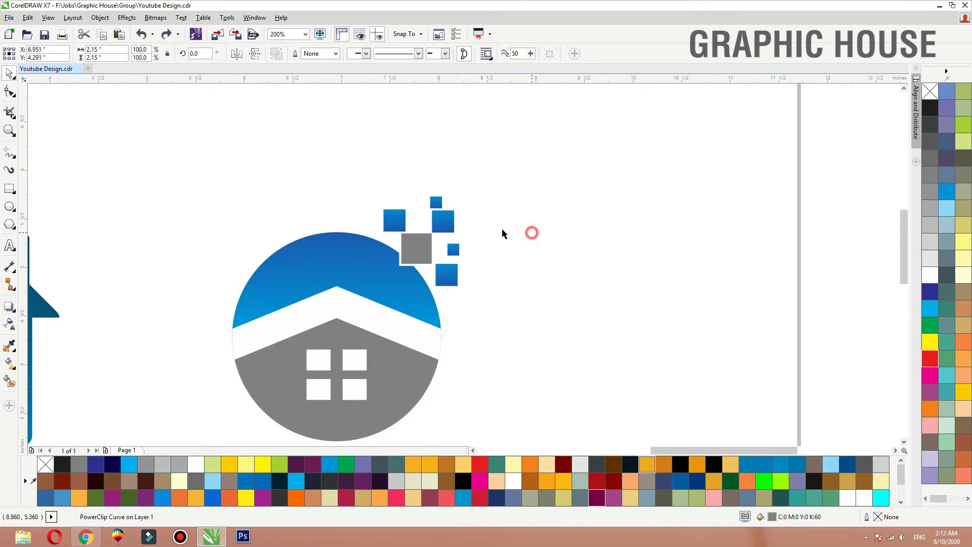
- Group the round house logo together with its scattered small squares
scroll(526, 223, "down", 1)
left_click_drag(528, 179, 327, 373)
key("ctrl+g")
left_click(564, 336)
- Copy the COMPANY NAME and BUSINESS LOGO HERE text lines from the house logo to beneath the round logo
key("F2")
left_click_drag(572, 209, 118, 414)
left_click(336, 307)
left_click(327, 338)
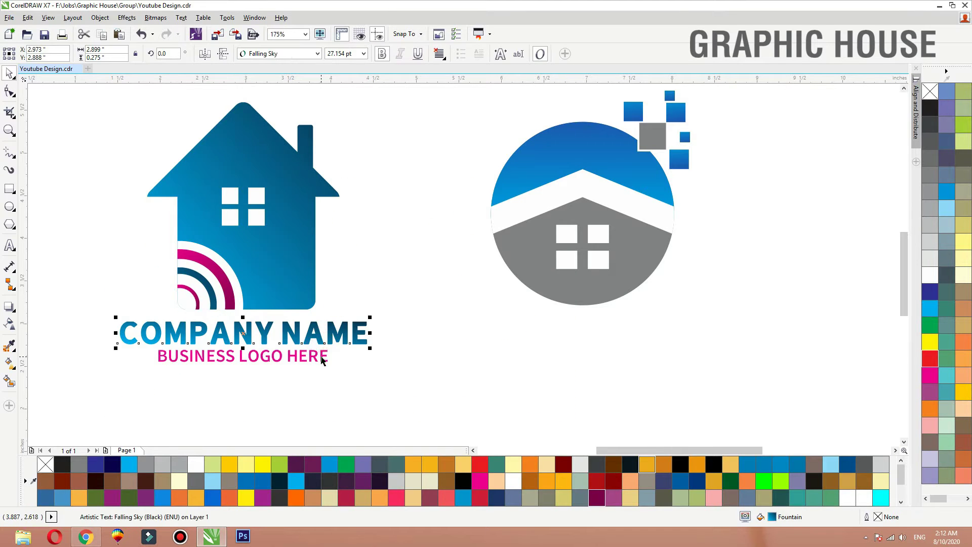
left_click(321, 357, "shift")
left_click_drag(321, 358, 650, 363)
left_click(744, 276)
- Apply a vertical fountain fill to the copied COMPANY NAME text, from dark blue above to cyan below
left_click(664, 339)
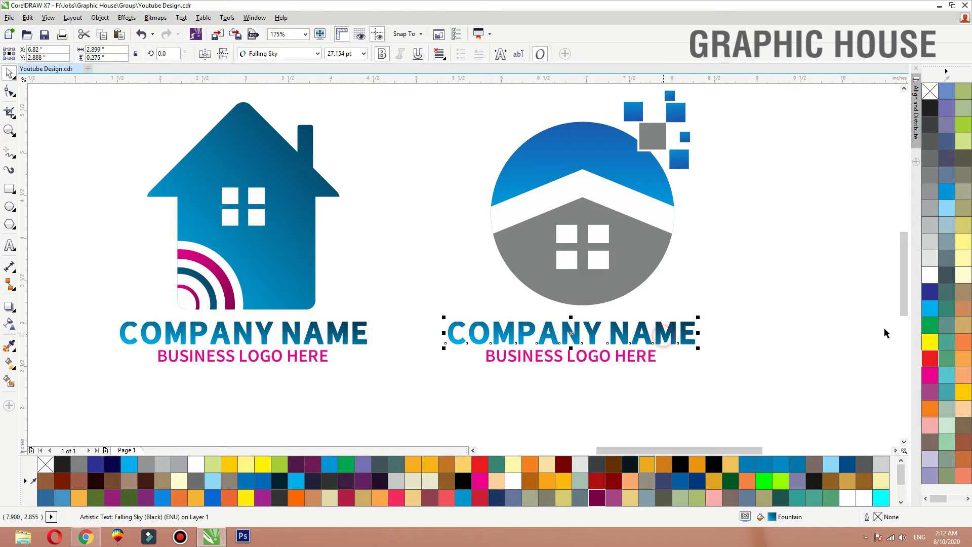
left_click(930, 292)
key("g")
left_click_drag(601, 309, 601, 343)
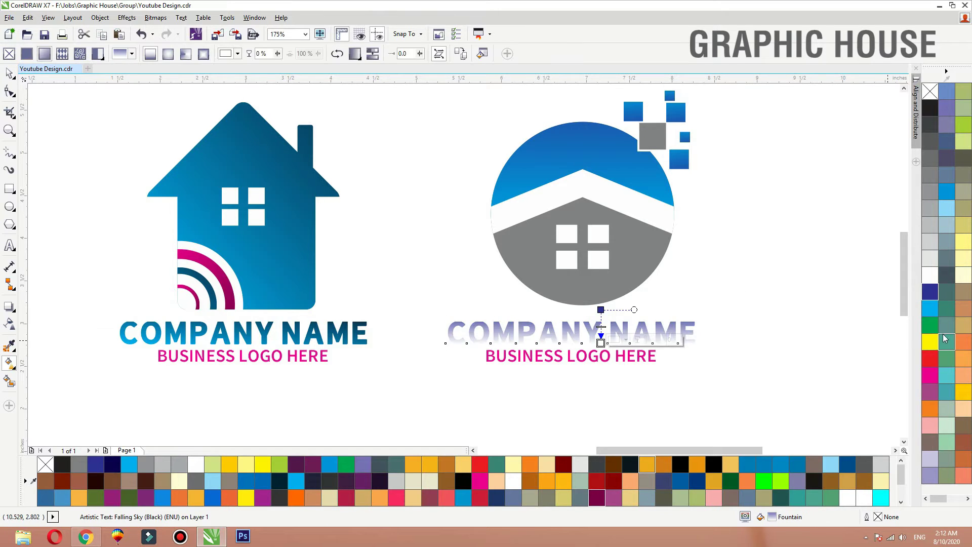
left_click(930, 308)
left_click_drag(601, 310, 598, 303)
key("space")
- Fill the copied BUSINESS LOGO HERE line with dark grey
left_click(592, 355)
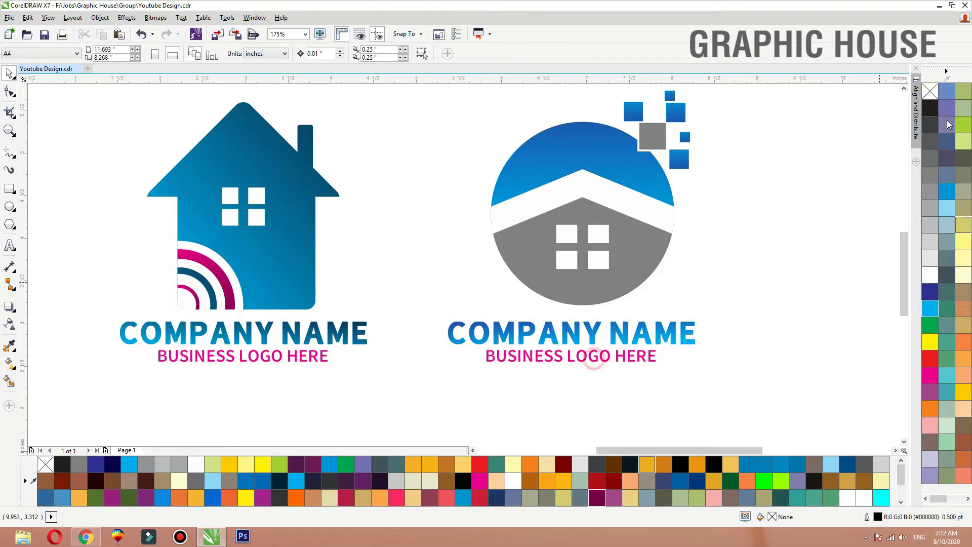
left_click(653, 357)
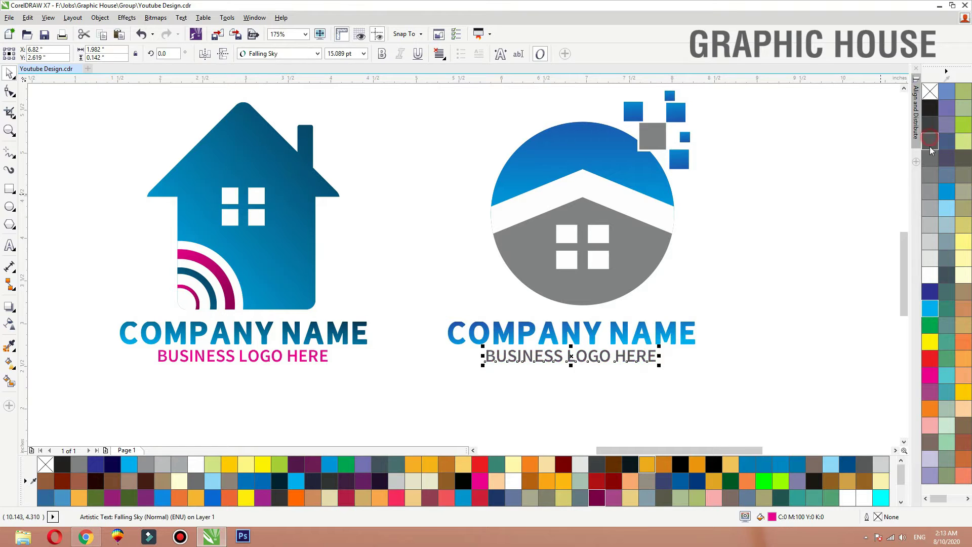
left_click(931, 150)
left_click(801, 228)
- Center-align the round logo and its two text lines along a common vertical axis
scroll(637, 233, "down", 2)
left_click_drag(757, 127, 527, 296)
left_click_drag(729, 133, 525, 340)
key("c")
left_click(647, 350)
left_click(727, 293)
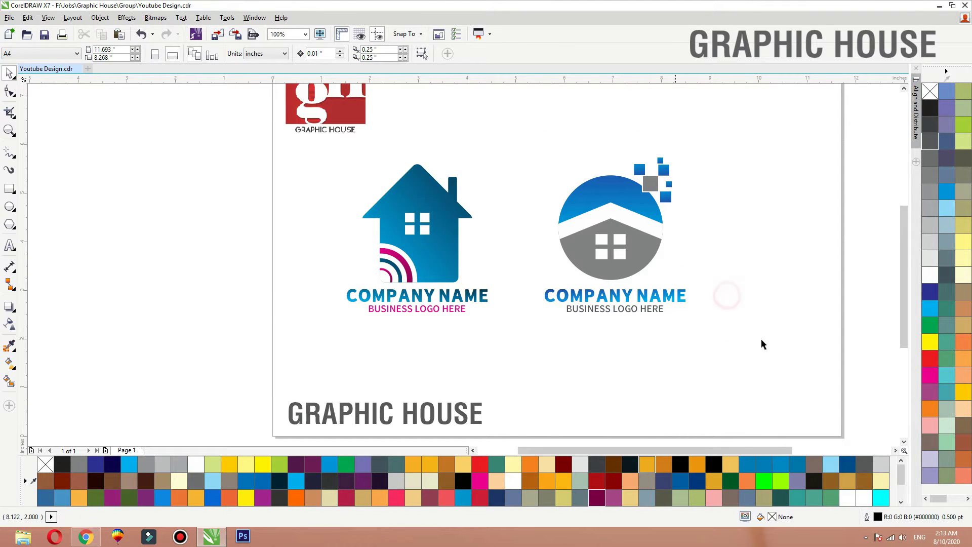
- Move both finished logos up the page beside the red Graphic House logo, leaving the area beneath them free
left_click_drag(781, 336, 308, 112)
left_click_drag(426, 244, 492, 151)
left_click(290, 281)
scroll(290, 281, "down", 1)
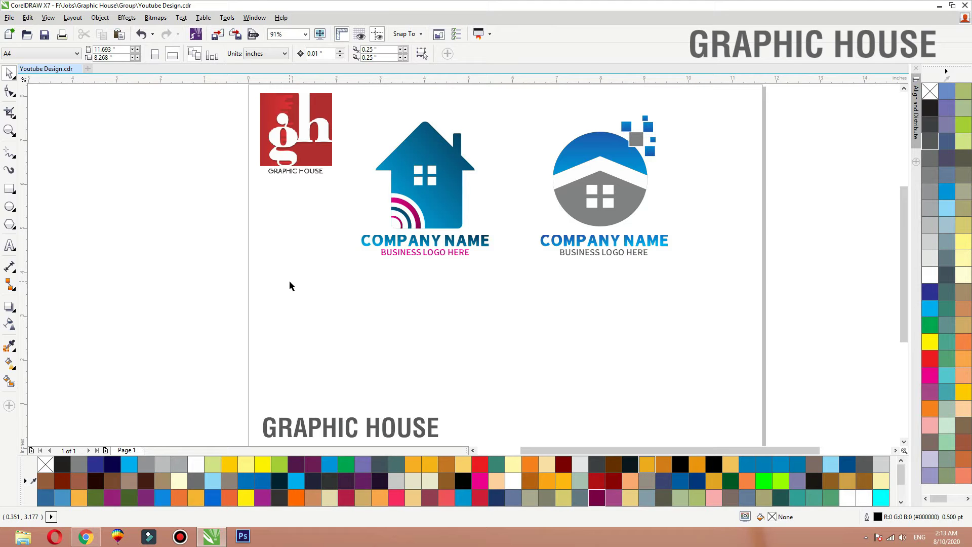
- Draw a narrow rectangle about 1.97 in by 0.26 in below the first logo's text
key("F2")
left_click_drag(248, 228, 630, 387)
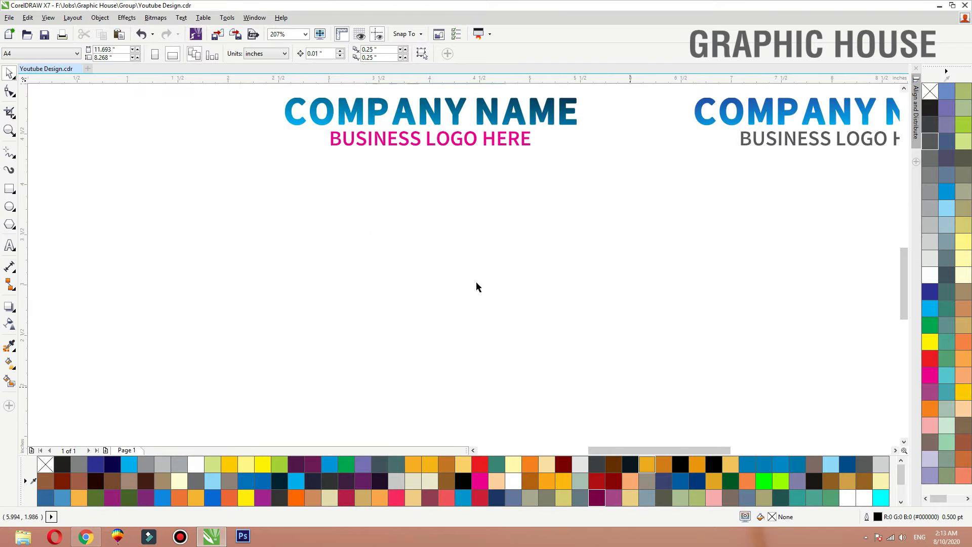
left_click(11, 188)
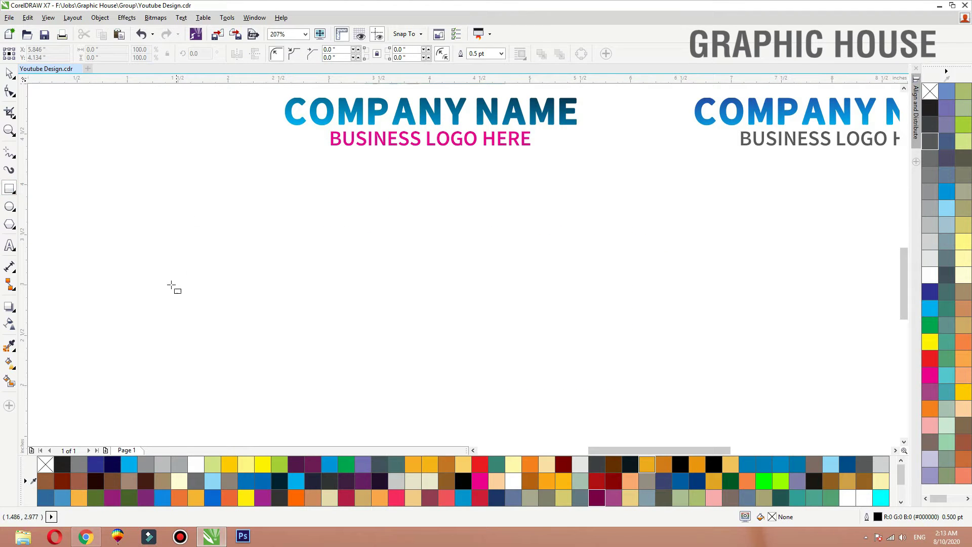
mouse_move(159, 222)
left_mouse_down()
mouse_move(334, 258)
mouse_move(357, 249)
left_mouse_up()
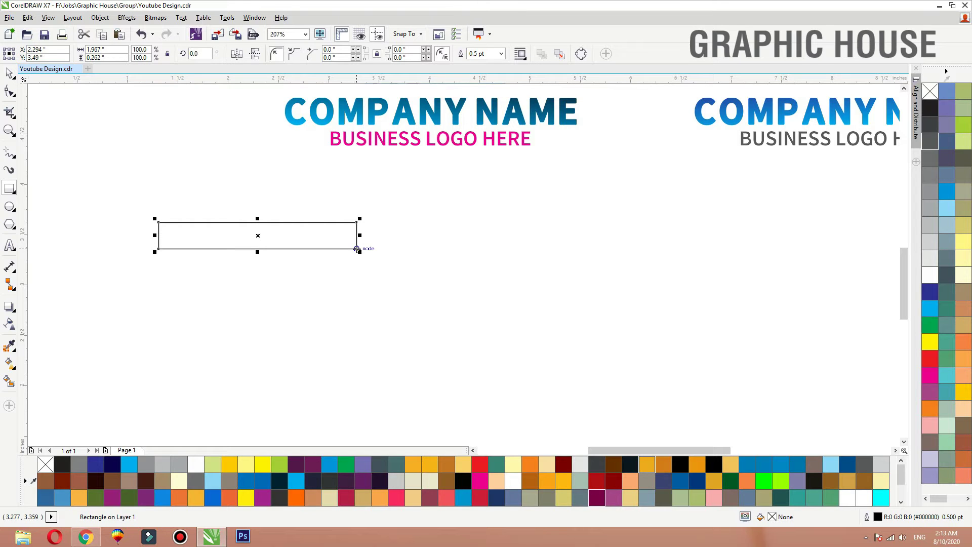
key("space")
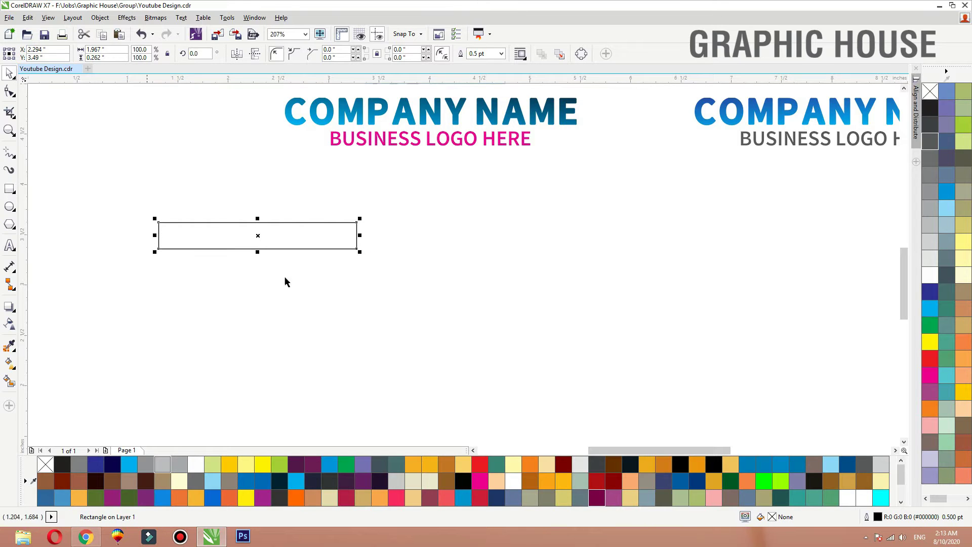
- Skew the rectangle into a rising bar about 1.49 in high and mirror a copy horizontally to form a gable roof
left_click(356, 243)
left_click_drag(357, 240, 358, 179)
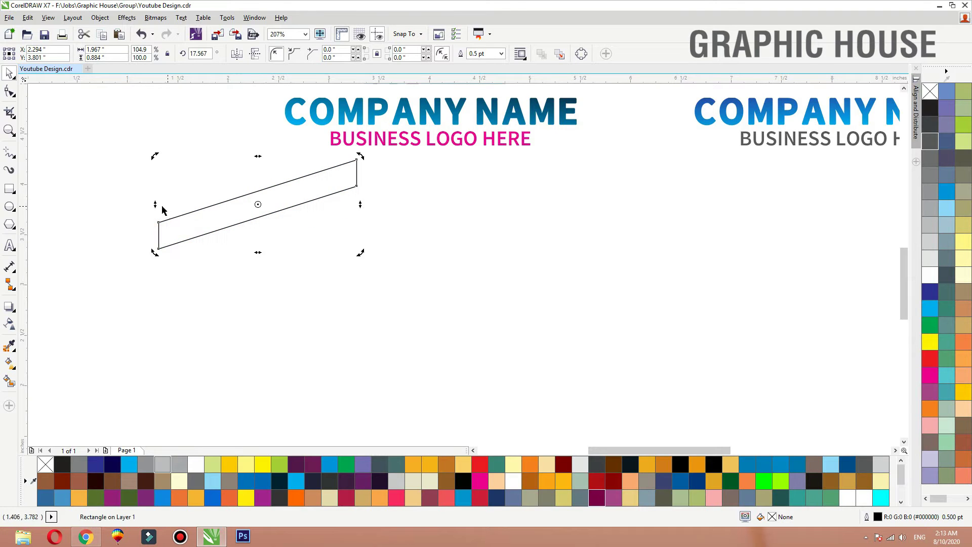
left_click_drag(157, 206, 170, 267)
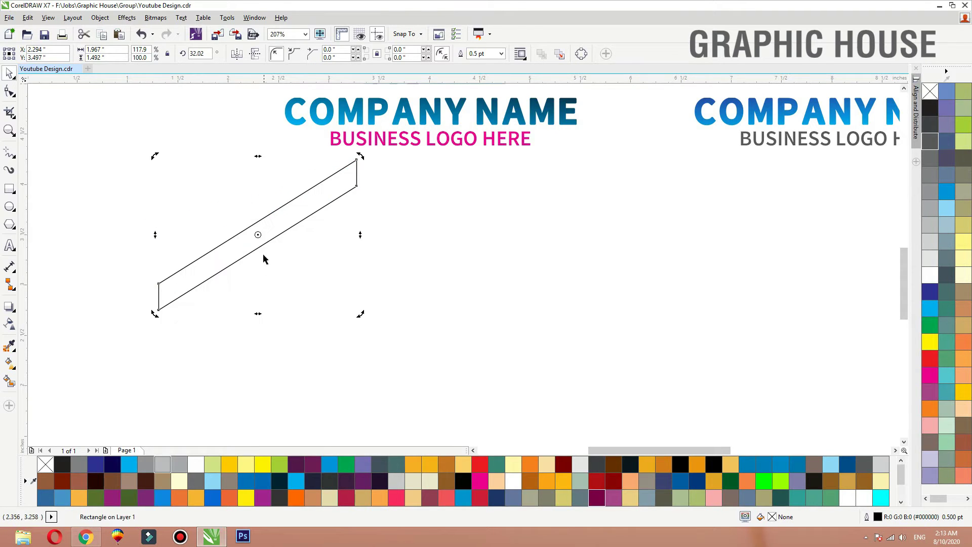
left_click_drag(255, 251, 234, 290)
key("ctrl+z")
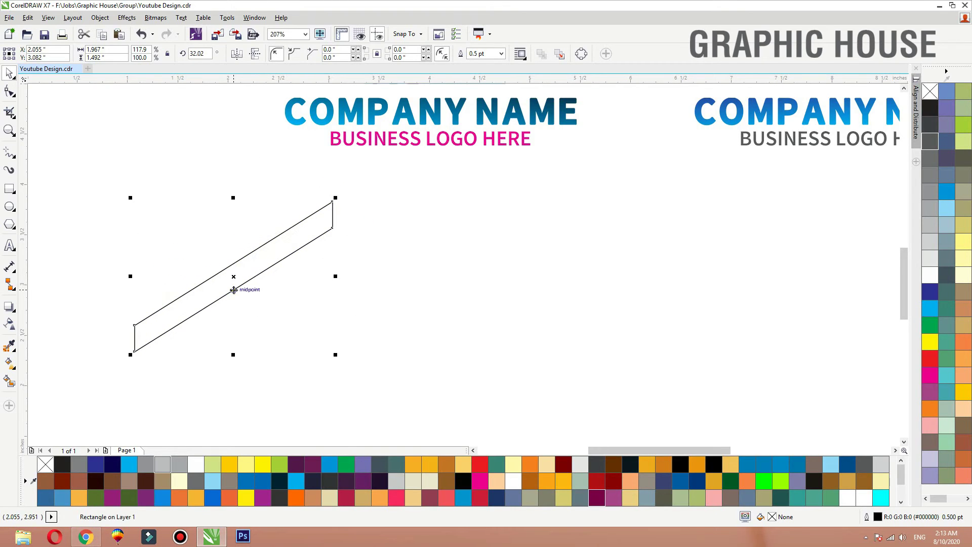
left_click_drag(133, 278, 396, 276)
- Weld the two slanted bars into one roof outline and narrow it evenly to about 3.2 in wide
left_click(311, 243, "shift")
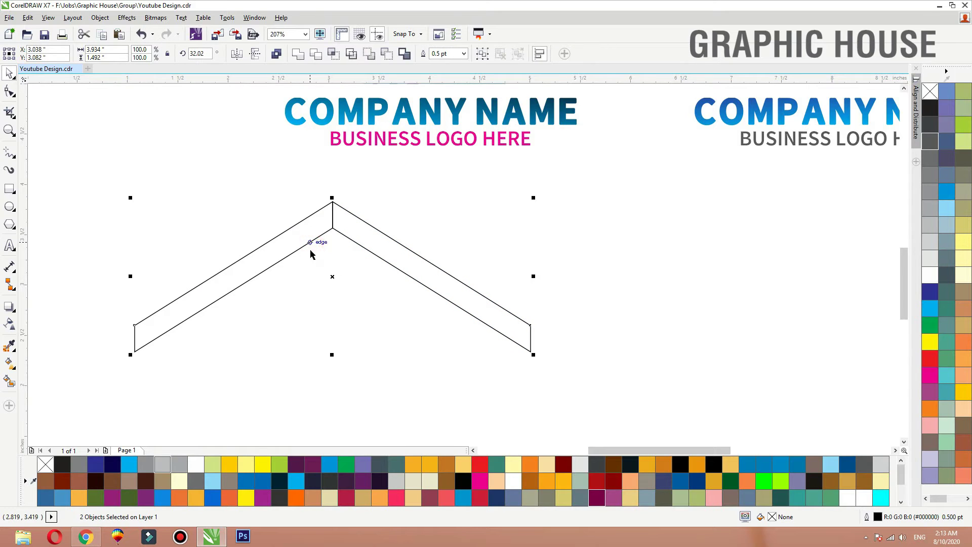
left_click(297, 55)
left_click(467, 201)
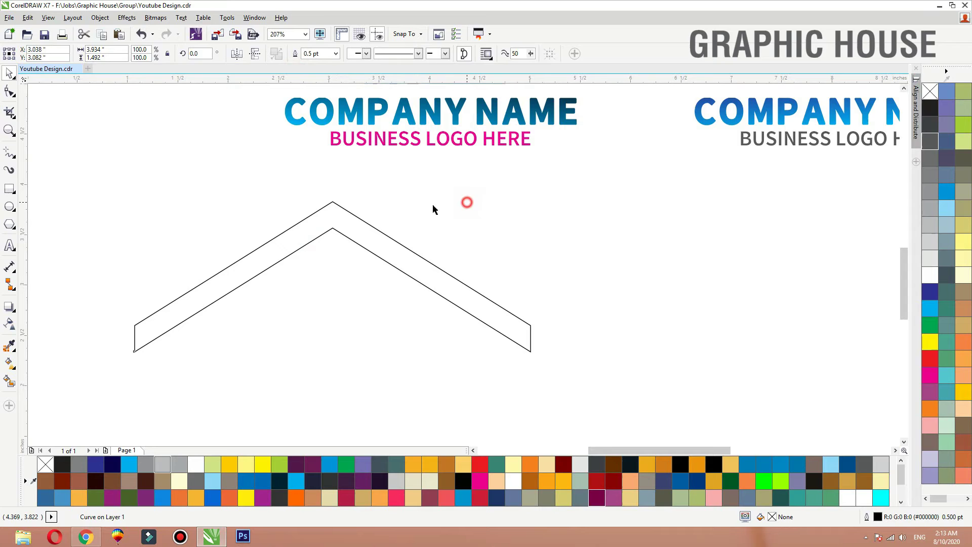
left_click(334, 230)
left_click_drag(534, 277, 496, 273)
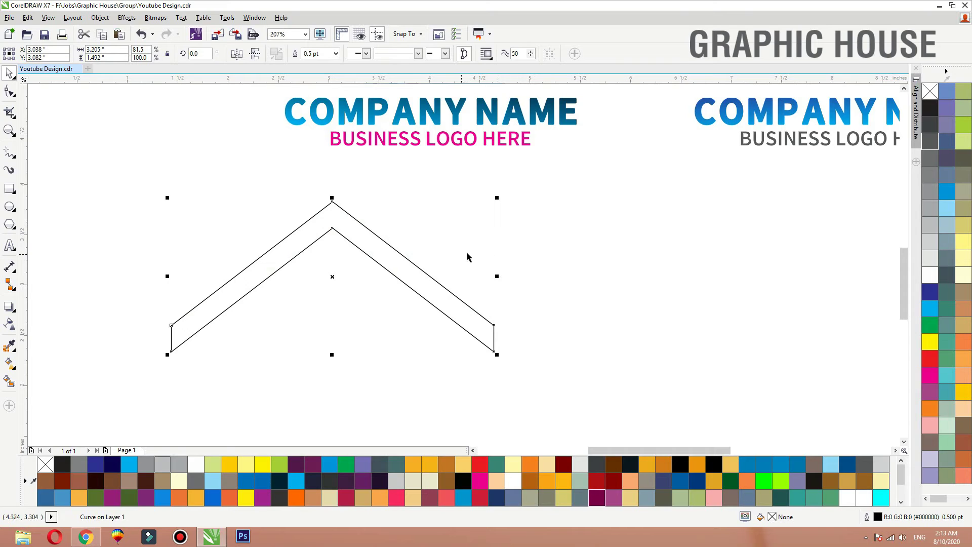
- Draw a narrow upright chimney rectangle about 0.21 in wide and 0.54 in high over the roof's left slope
left_click(10, 189)
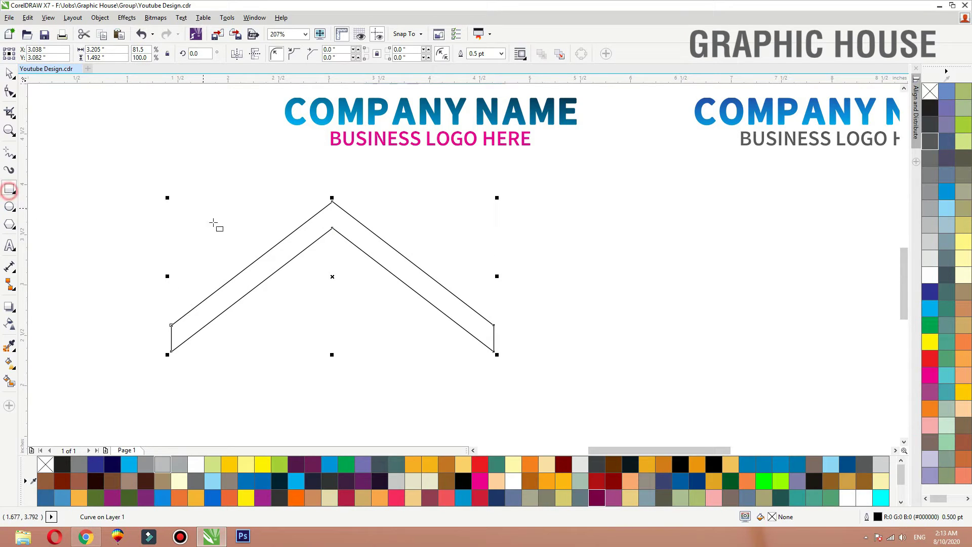
left_click_drag(206, 207, 228, 298)
key("space")
left_click_drag(218, 205, 218, 240)
key("F2")
left_click_drag(315, 188, 138, 367)
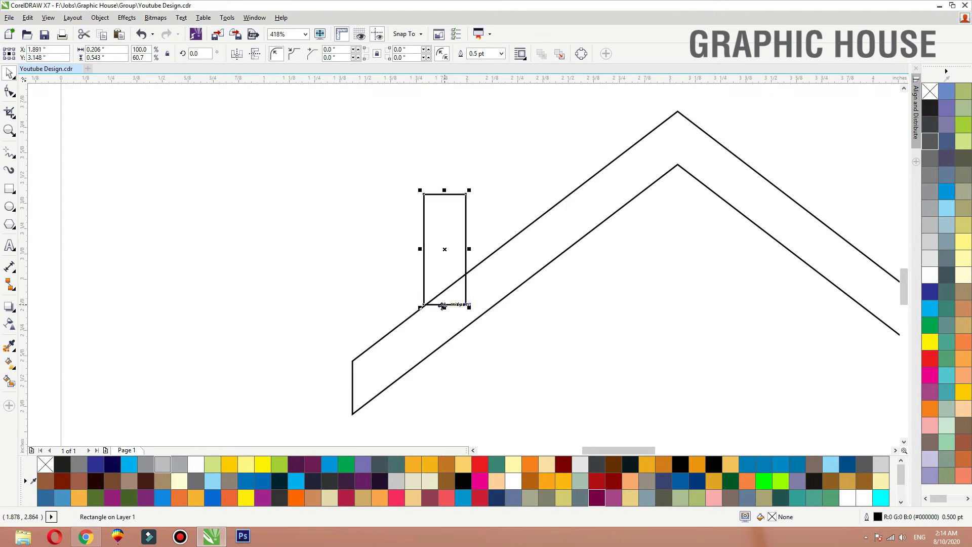
- Lower the chimney rectangle slightly into the left slope and weld it to the roof outline
left_click_drag(443, 307, 443, 313)
left_click(475, 267, "shift")
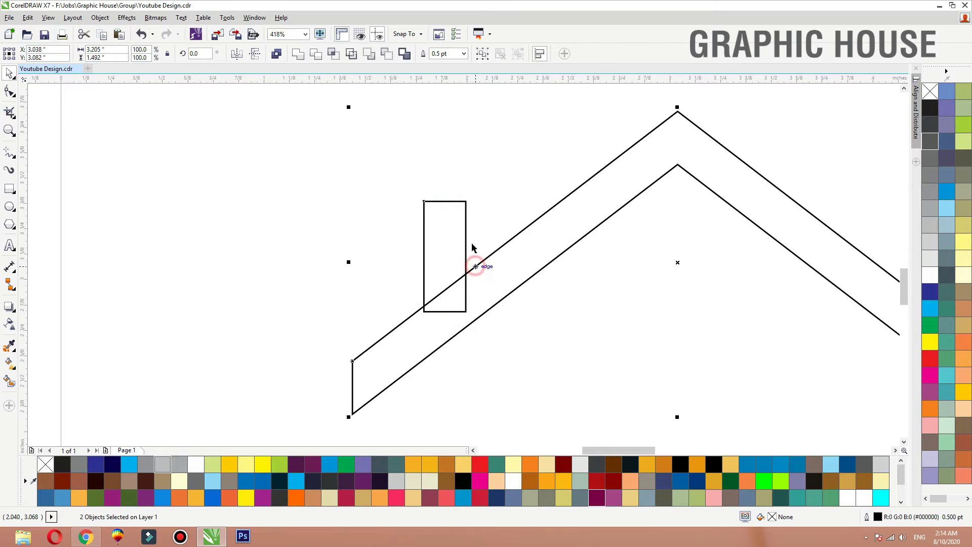
left_click(301, 55)
left_click(167, 185)
- Draw a black square about 0.17 in wide without outline under the roof and place a copy beside it
key("F3")
key("F3")
key("F2")
left_click_drag(136, 176, 439, 300)
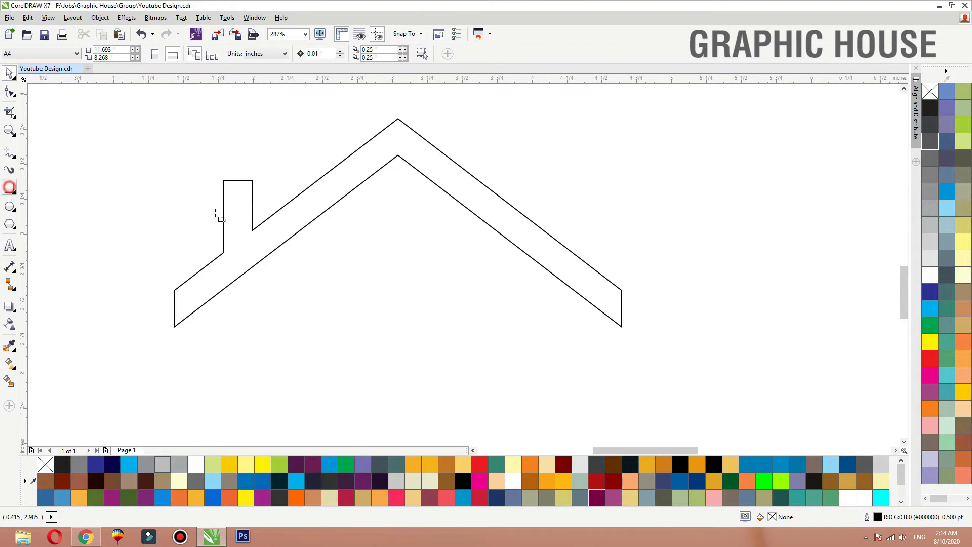
left_click_drag(336, 229, 399, 245)
key("space")
left_click(930, 108)
right_click(930, 92)
right_click(400, 245)
- Group the two black squares and centre them horizontally on the roof
left_click(347, 241, "shift")
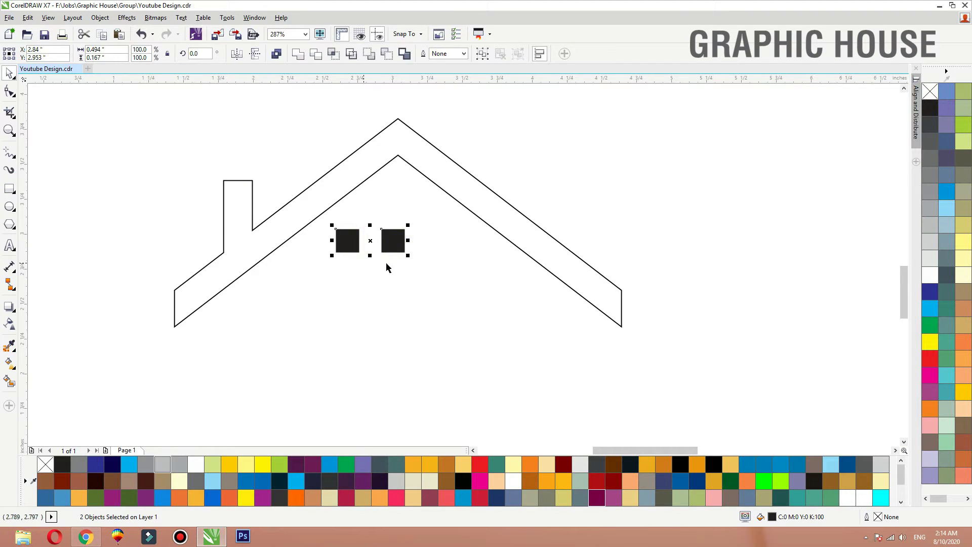
key("ctrl+g")
left_click(449, 195, "shift")
key("c")
left_click(451, 322)
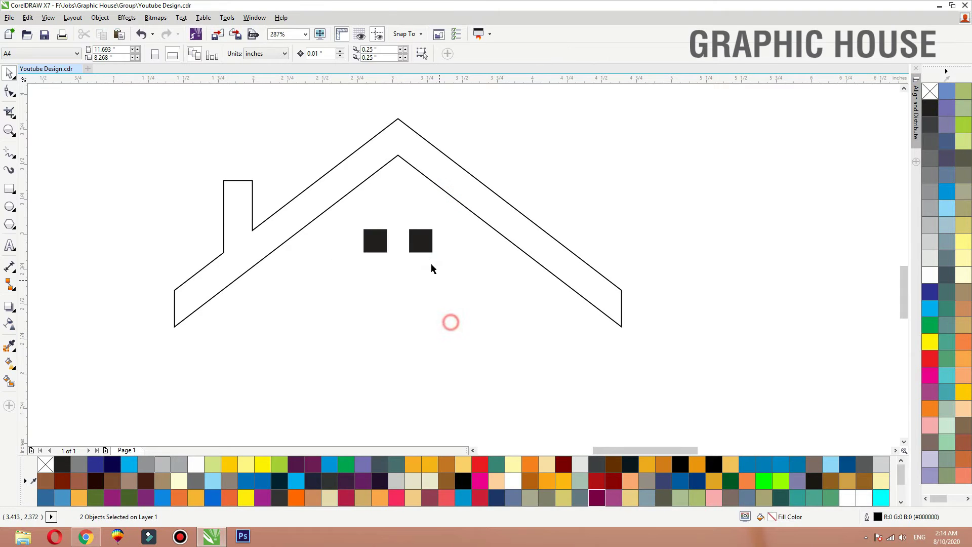
left_click_drag(426, 250, 427, 295)
right_click(427, 295)
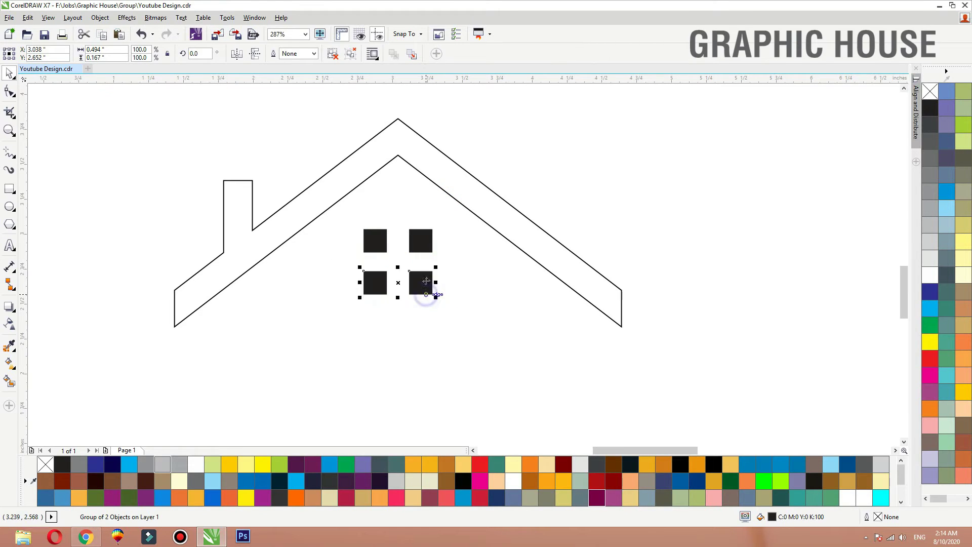
left_click(426, 232)
left_click(427, 286)
key("Delete")
- Bring the two squares closer, copy them below as a four-pane window about 0.4 in wide, and centre it under the roof
left_click(426, 243, "ctrl")
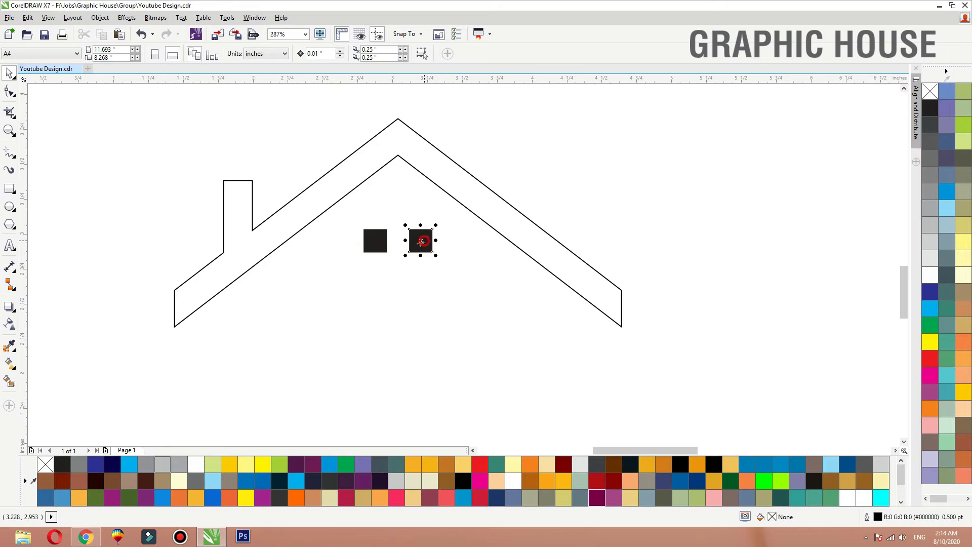
left_click_drag(426, 244, 408, 272)
left_click(408, 239)
right_click(408, 271)
left_click_drag(479, 350, 301, 208)
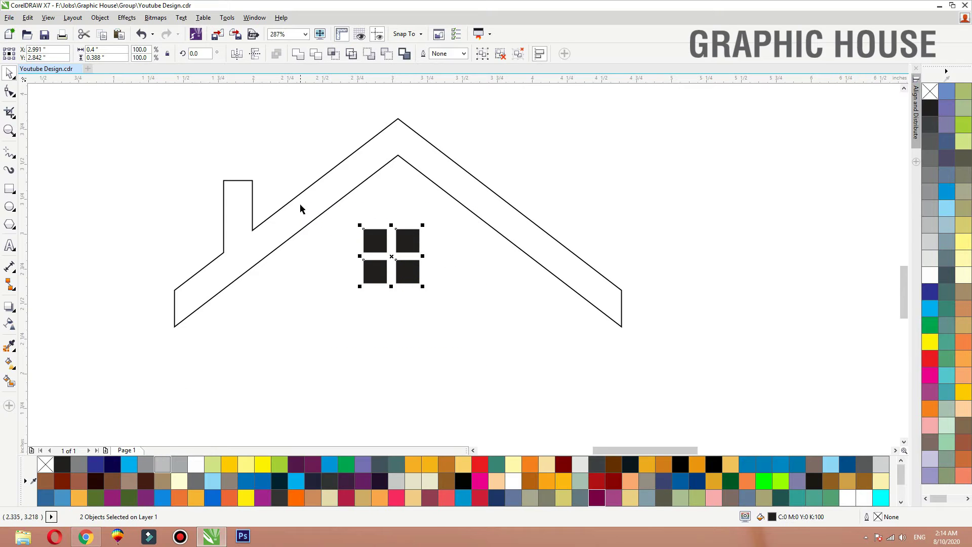
left_click_drag(397, 155, 398, 156)
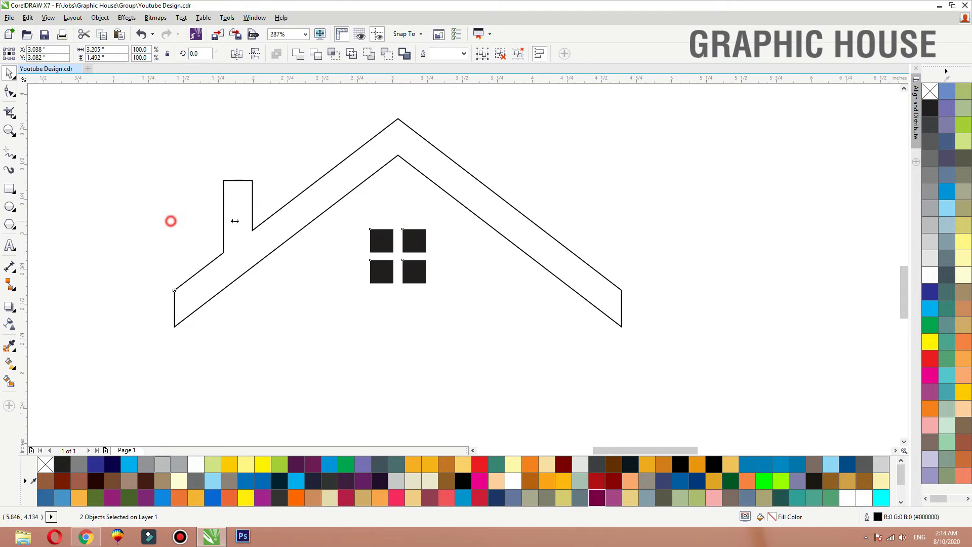
- Mirror a copy of the roof and window horizontally to the right and fill both houses with black
left_click_drag(234, 221, 688, 230)
scroll(388, 269, "down", 5)
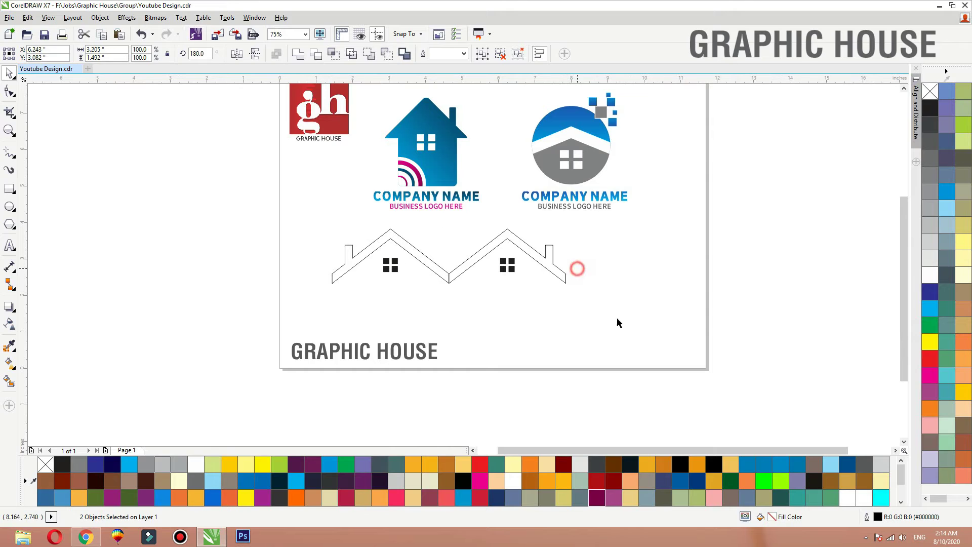
left_click_drag(617, 320, 310, 218)
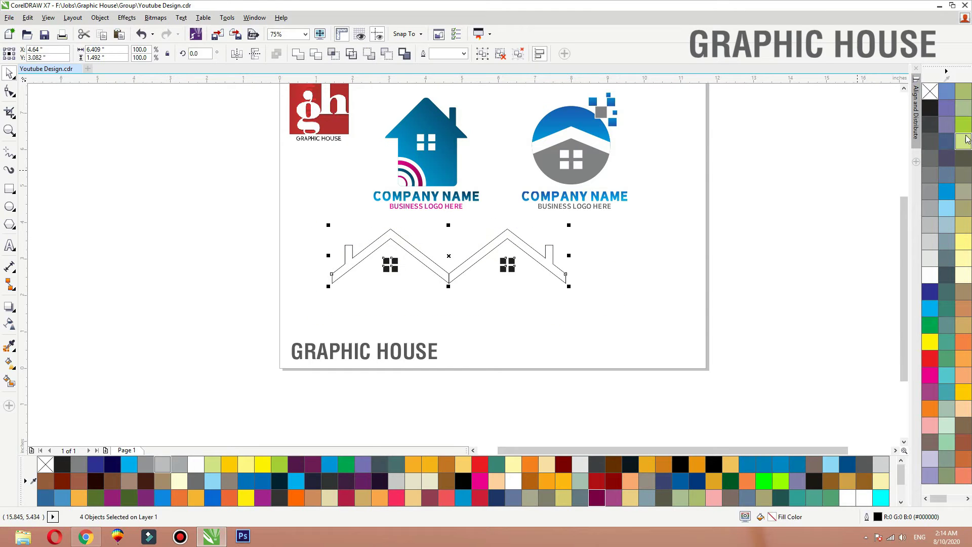
left_click(930, 108)
- Scale the two joined houses down evenly to about 3.77 in wide
left_click_drag(570, 228, 487, 252)
scroll(486, 251, "up", 5)
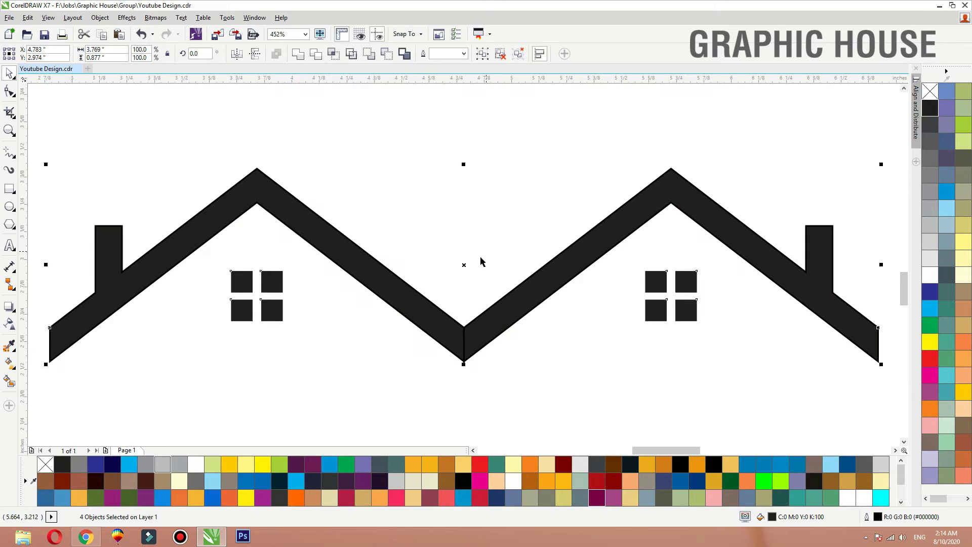
scroll(480, 261, "down", 2)
- Copy the right house above the valley between the roofs and shrink it evenly to about 1.32 in wide
left_click(788, 168)
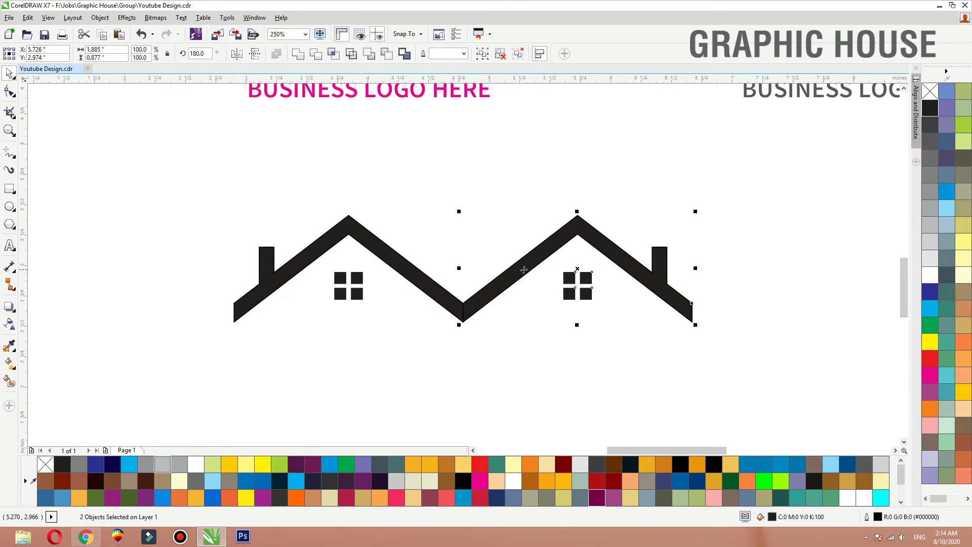
left_click_drag(524, 269, 409, 178)
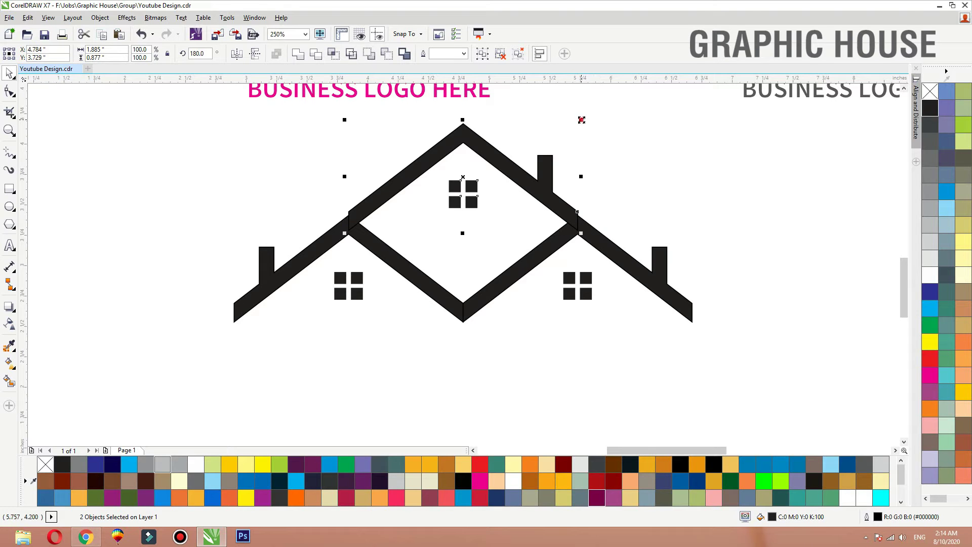
left_click_drag(582, 120, 547, 148)
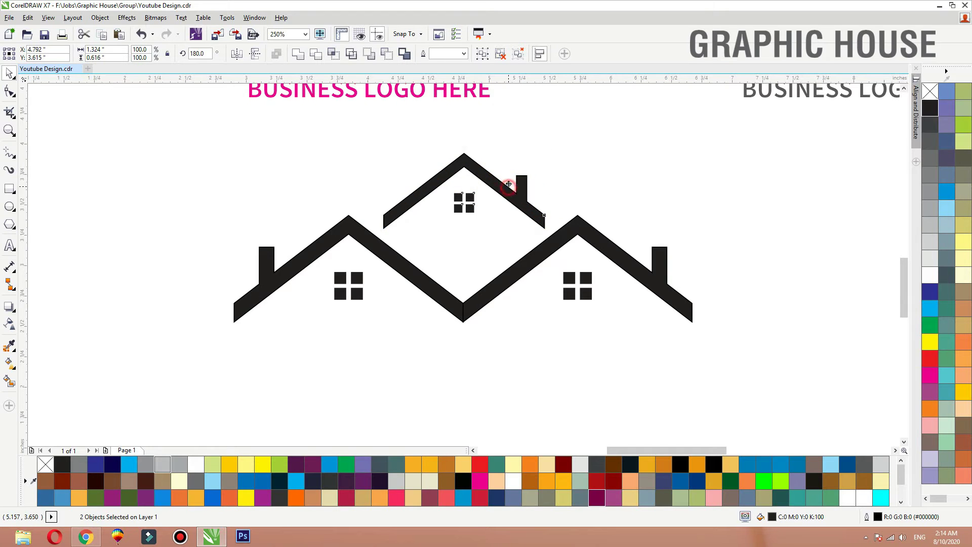
left_click_drag(509, 184, 510, 179)
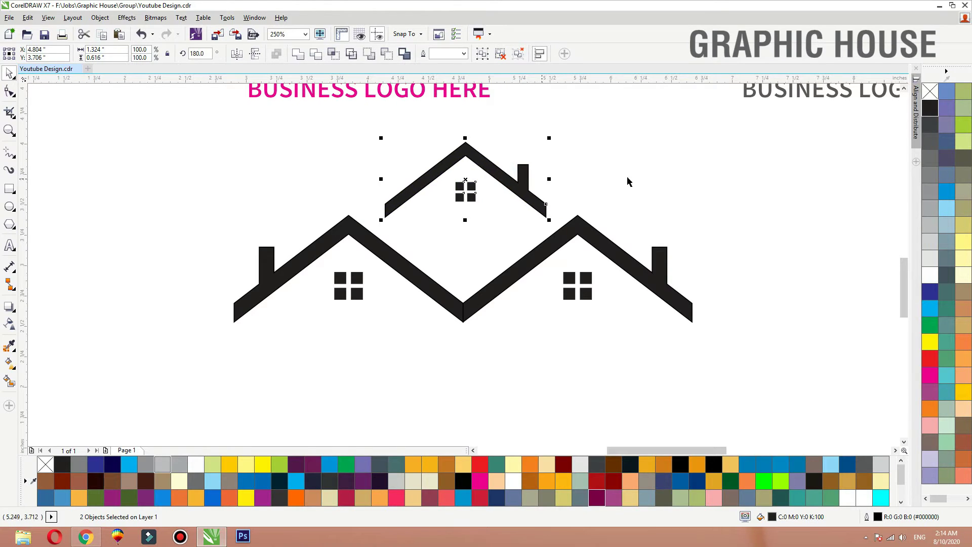
left_click(626, 178)
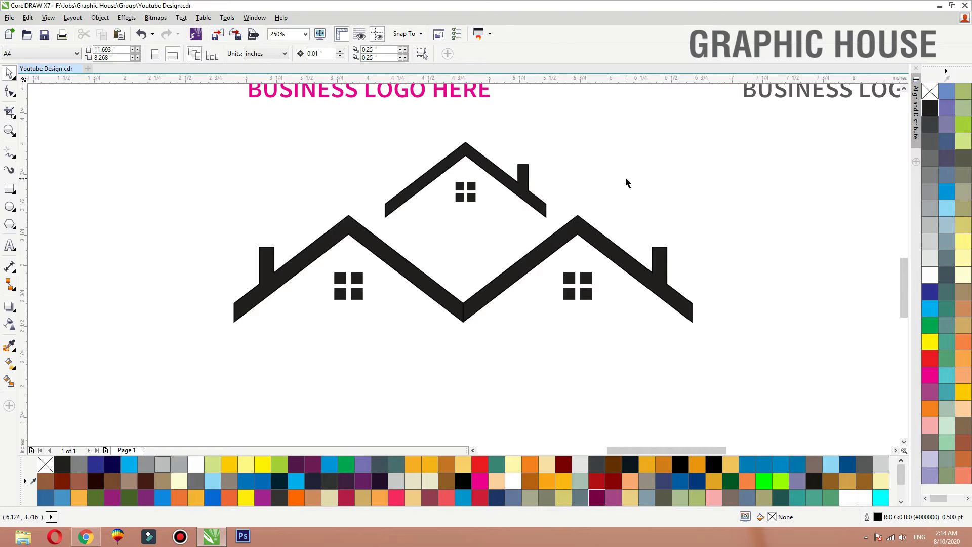
key("ctrl+z")
left_click(662, 181)
- Draw a rectangle about 1.33 in by 0.6 in below the small upper house, matching the width of its roof
key("F3")
key("F2")
left_click_drag(659, 172, 279, 300)
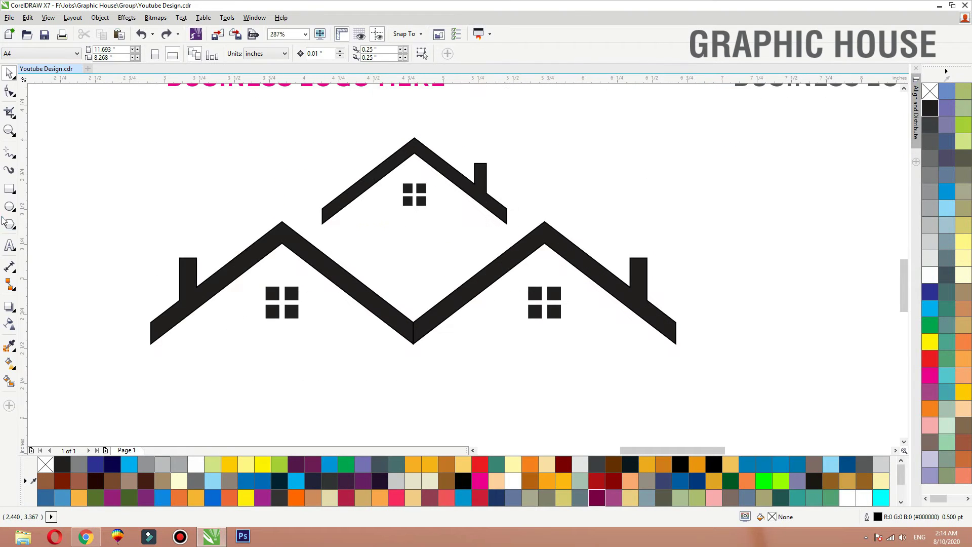
key("F6")
left_click_drag(320, 200, 507, 284)
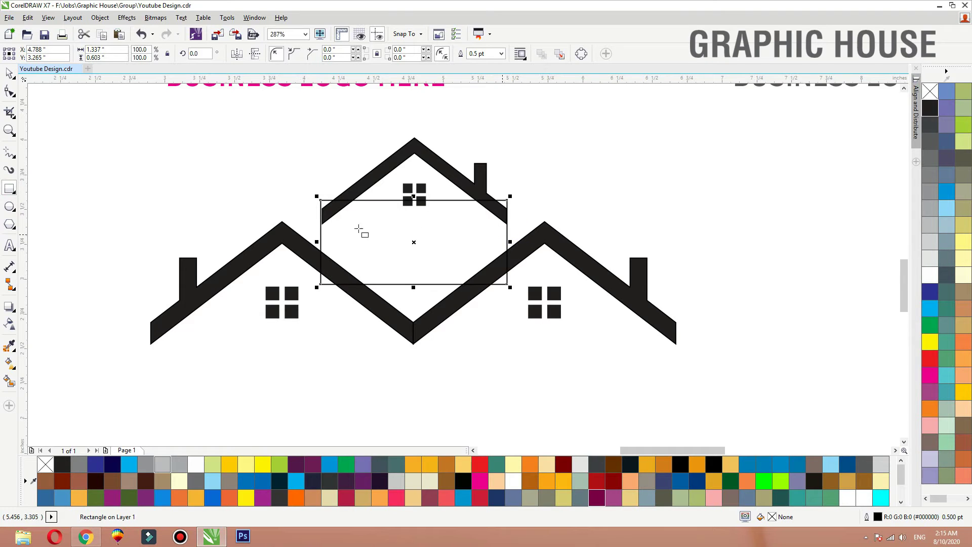
key("space")
key("F2")
left_click_drag(434, 176, 261, 282)
left_click_drag(370, 311, 376, 311)
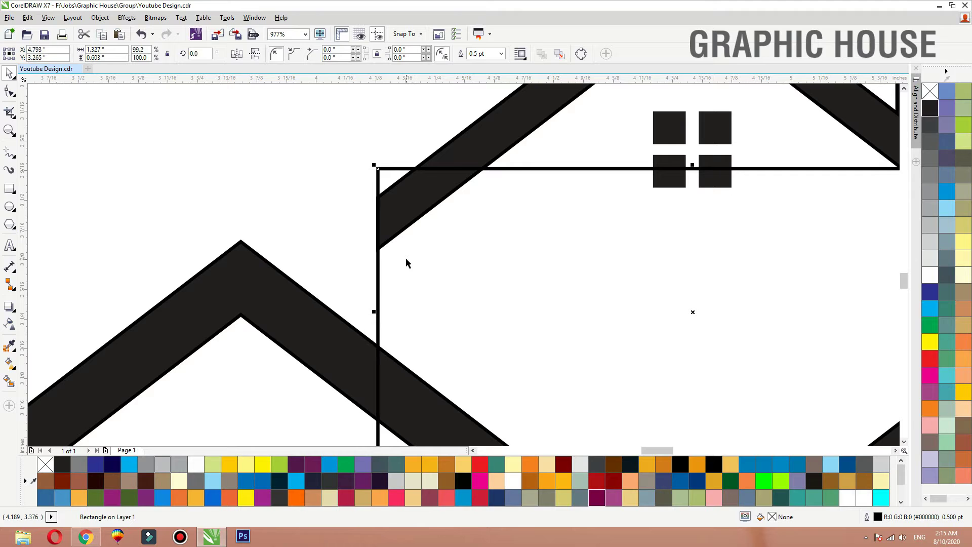
- Extend the rectangle's lower edge down to the valley of the two roofs, making it about 0.87 in high
scroll(406, 134, "down", 2)
key("F2")
left_click_drag(310, 198, 743, 462)
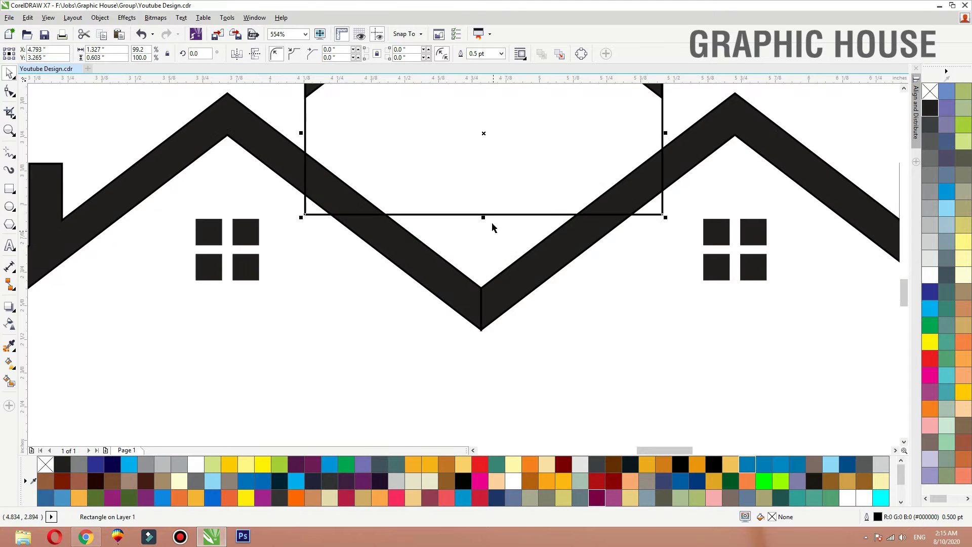
left_click_drag(482, 218, 483, 286)
scroll(486, 319, "down", 2)
key("F2")
left_click_drag(297, 98, 642, 330)
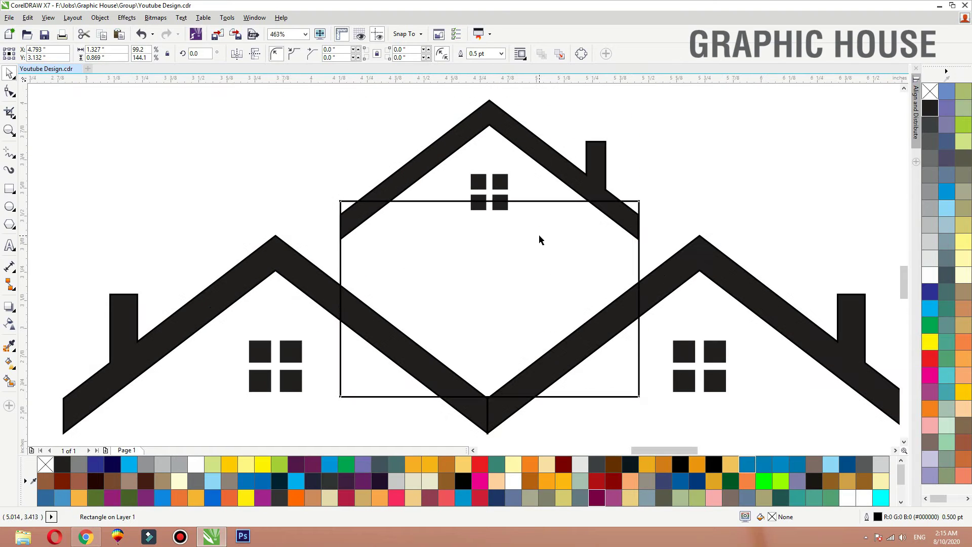
- Convert the rectangle to curves and reshape it into a downward-pointing triangle with its tip in the roof valley
key("ctrl+q")
key("F10")
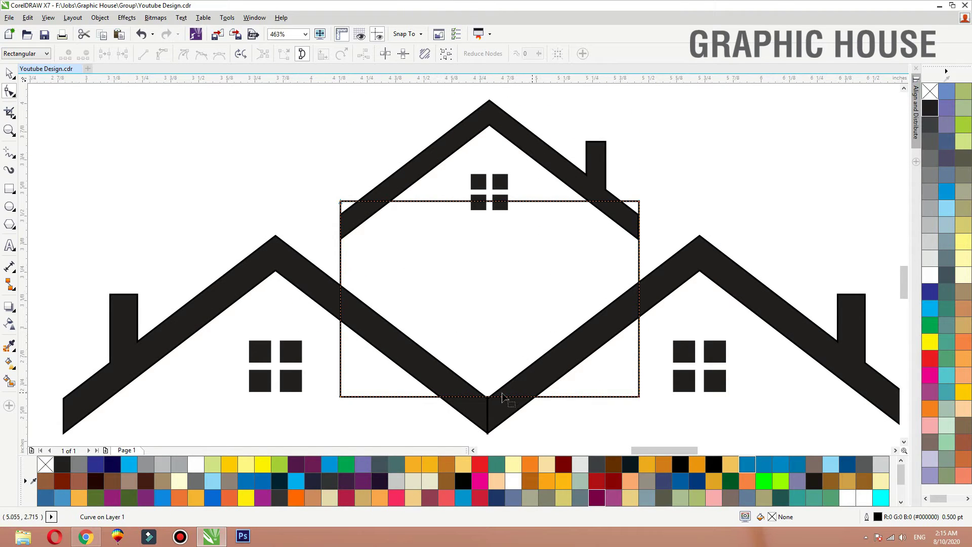
double_click(488, 397)
left_click_drag(627, 400, 660, 374)
key("Delete")
left_click_drag(408, 426, 408, 426)
key("Delete")
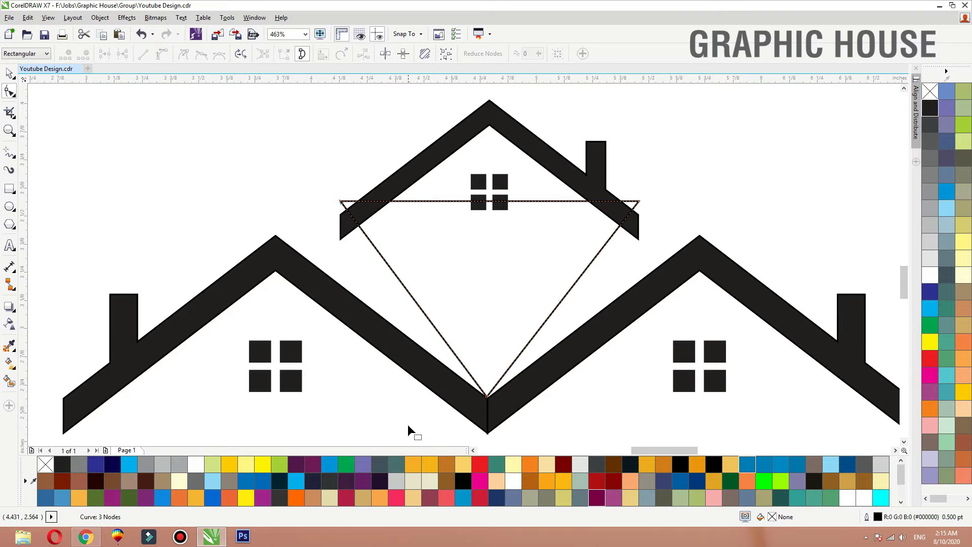
- Add a lowered node midway along the triangle's upper edge and spread its two upper corners outward along the roof slopes
double_click(490, 202)
left_click_drag(490, 202, 491, 251)
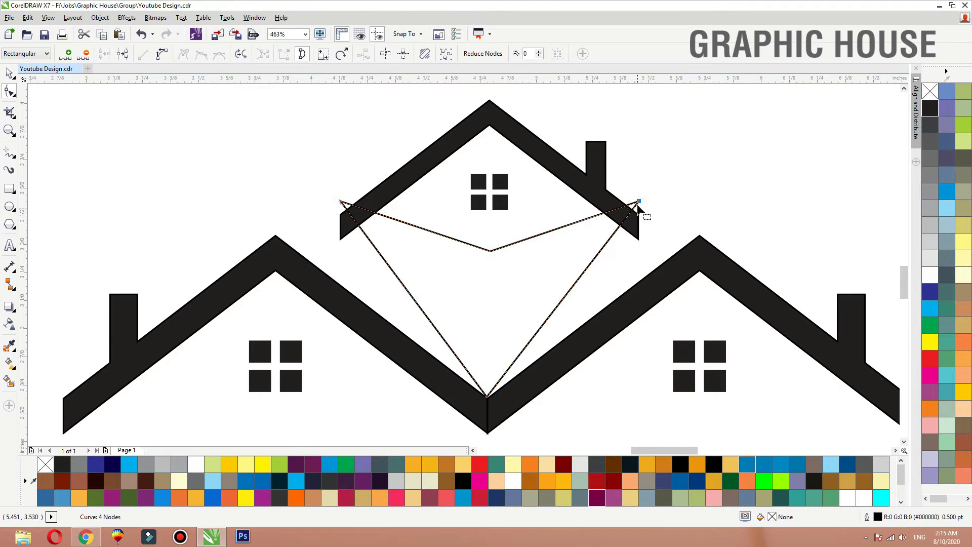
left_click_drag(639, 203, 667, 244)
left_click_drag(343, 203, 307, 244)
key("space")
left_click(296, 202)
scroll(423, 224, "down", 2)
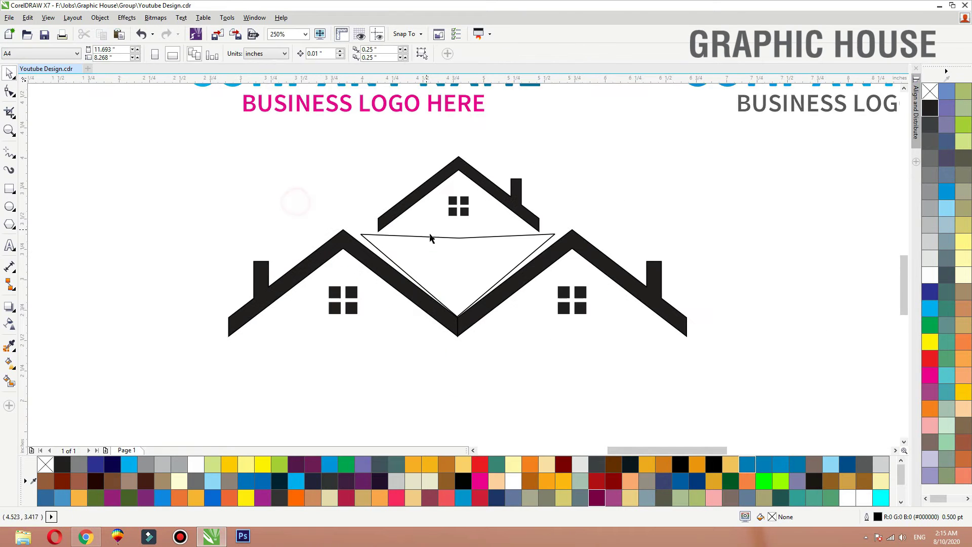
- Pull the middle node of the shape's upper edge further down to form a clearer V
left_click(459, 239)
key("space")
key("F2")
left_click_drag(637, 204, 338, 353)
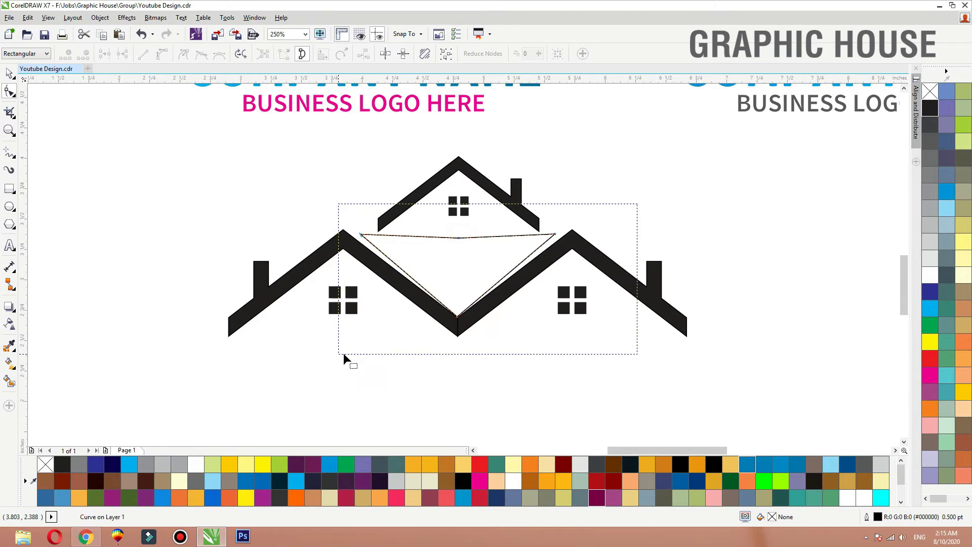
left_click_drag(395, 166, 395, 195)
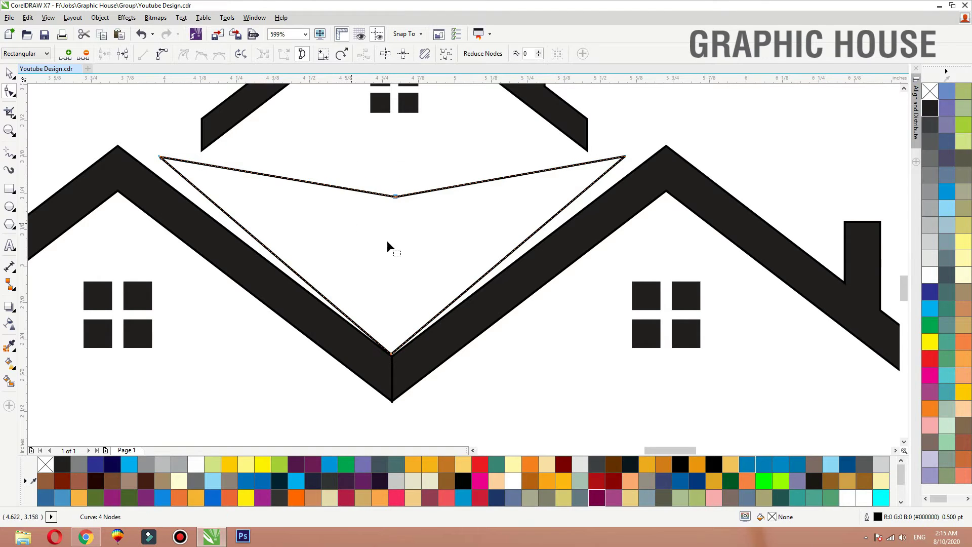
- Raise the V shape and its lowest node slightly, leaving a narrow gap above the roof valley
key("space")
left_click_drag(393, 257, 394, 247)
key("space")
left_click_drag(393, 345, 394, 339)
key("space")
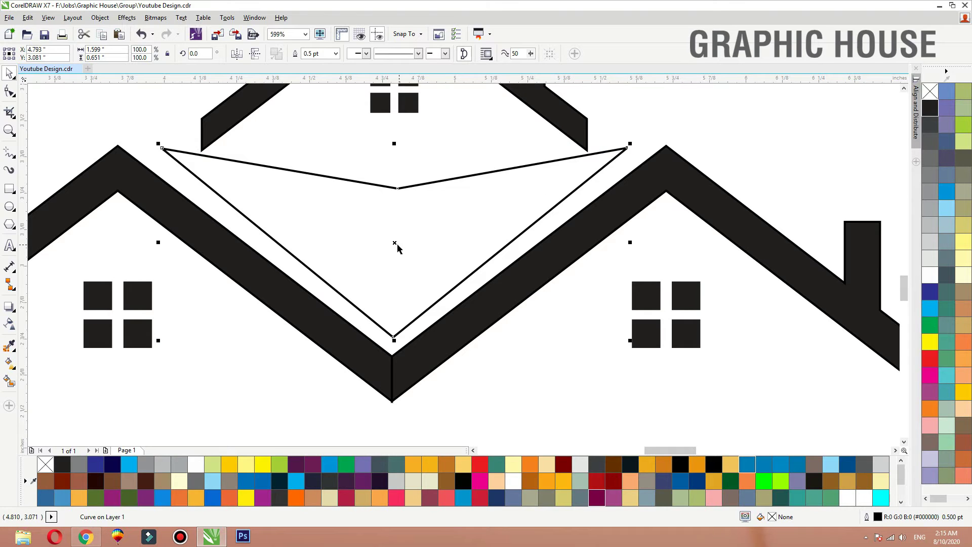
left_click_drag(396, 245, 396, 251)
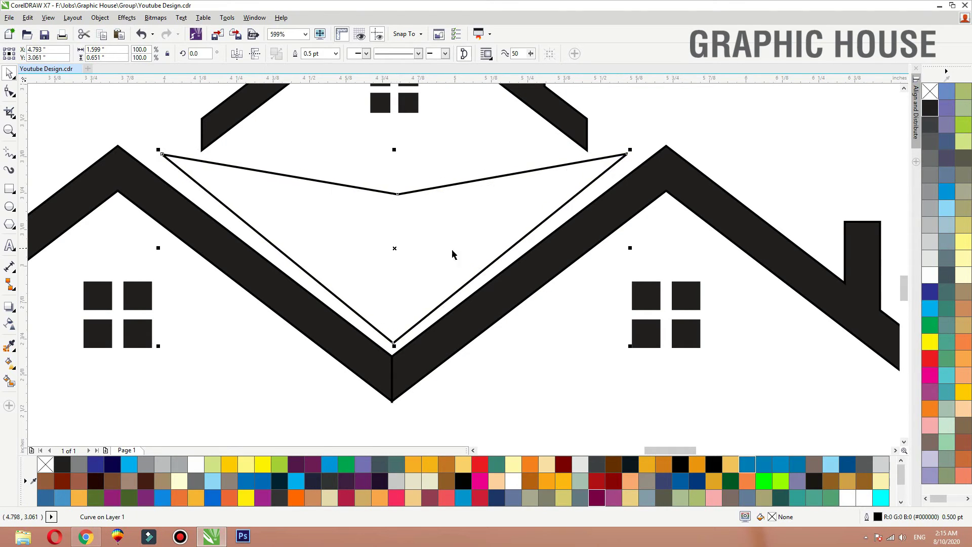
left_click(484, 302, "shift")
key("c")
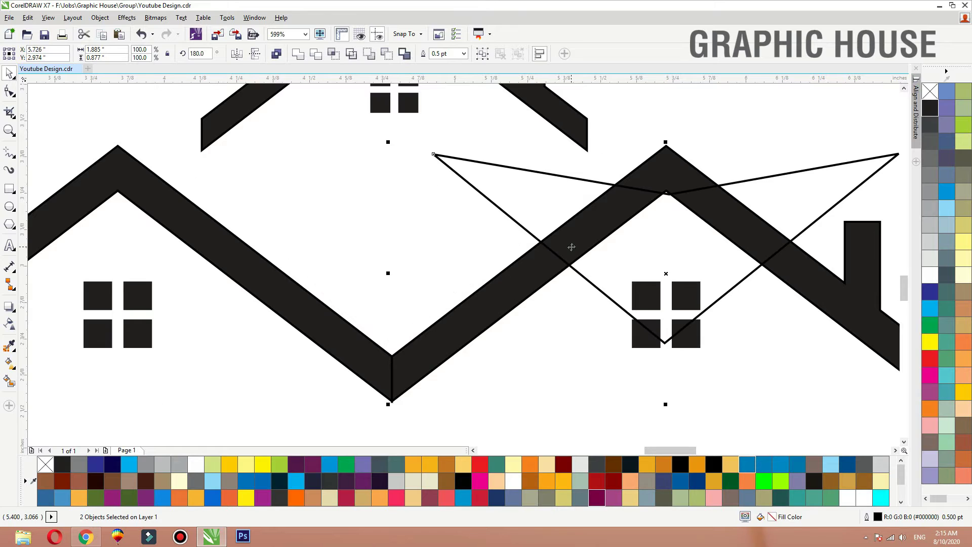
key("ctrl+z")
left_click(723, 114)
- Group the two large lower houses together with their windows
scroll(483, 234, "down", 1)
left_click(650, 259)
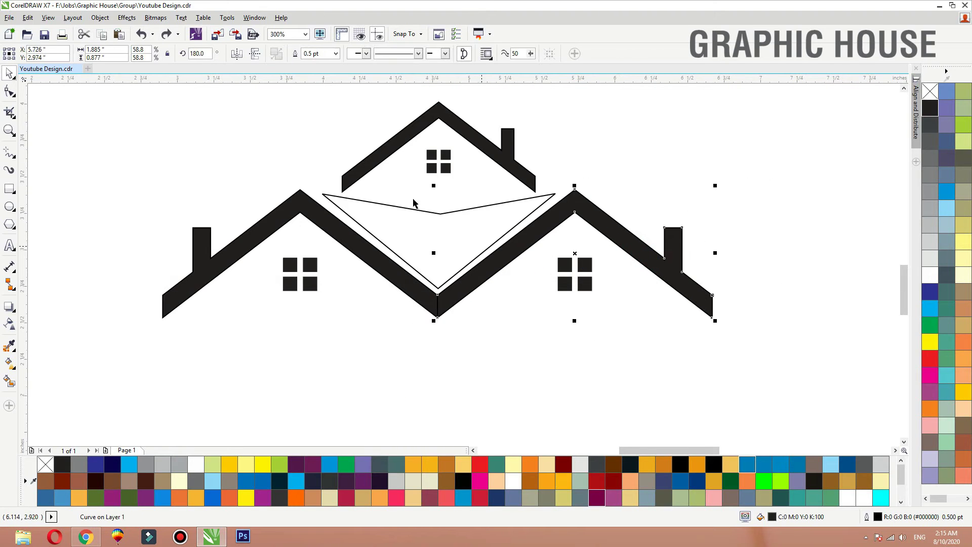
left_click_drag(805, 185, 154, 385)
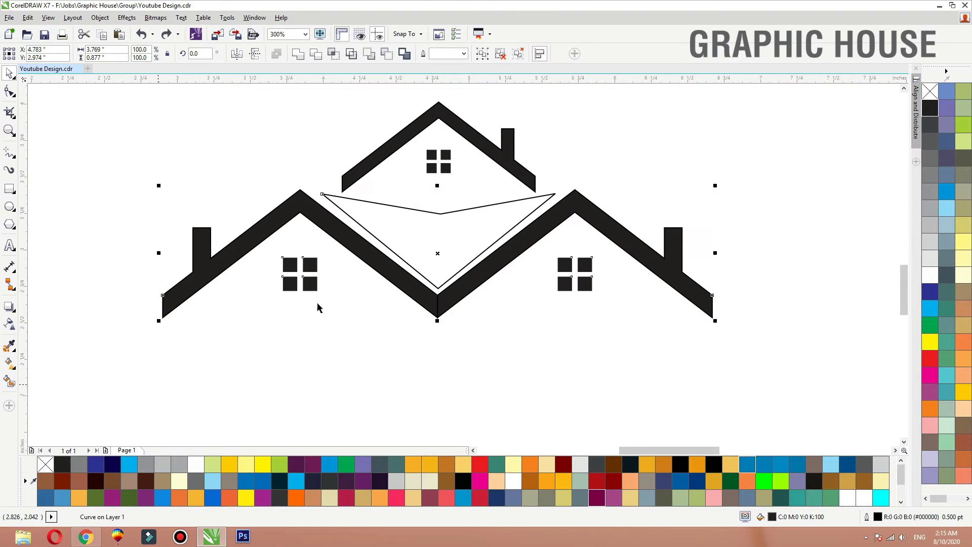
left_click(402, 208, "shift")
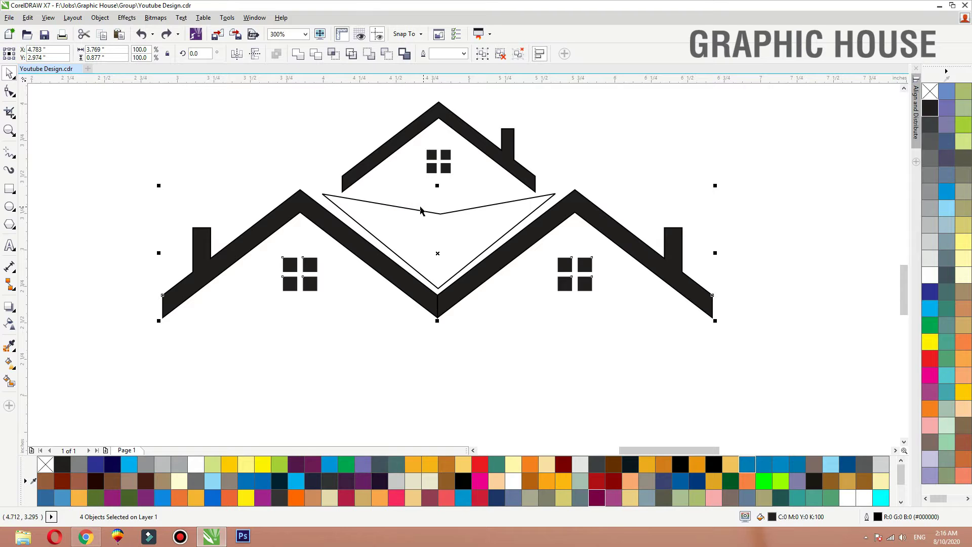
left_click_drag(444, 303, 443, 363)
key("ctrl+z")
- Centre the V shape horizontally on the grouped lower houses
left_click(579, 150)
left_click(552, 195)
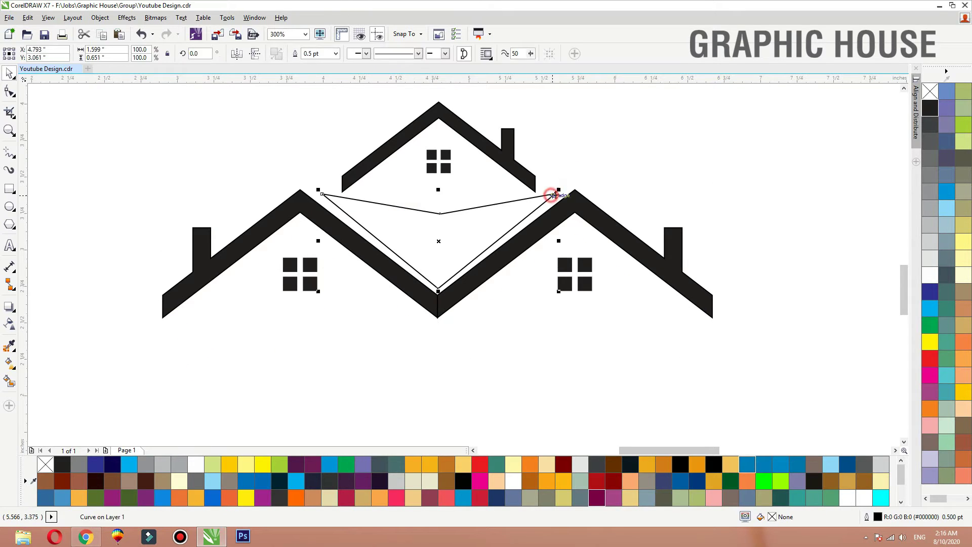
left_click(575, 201, "shift")
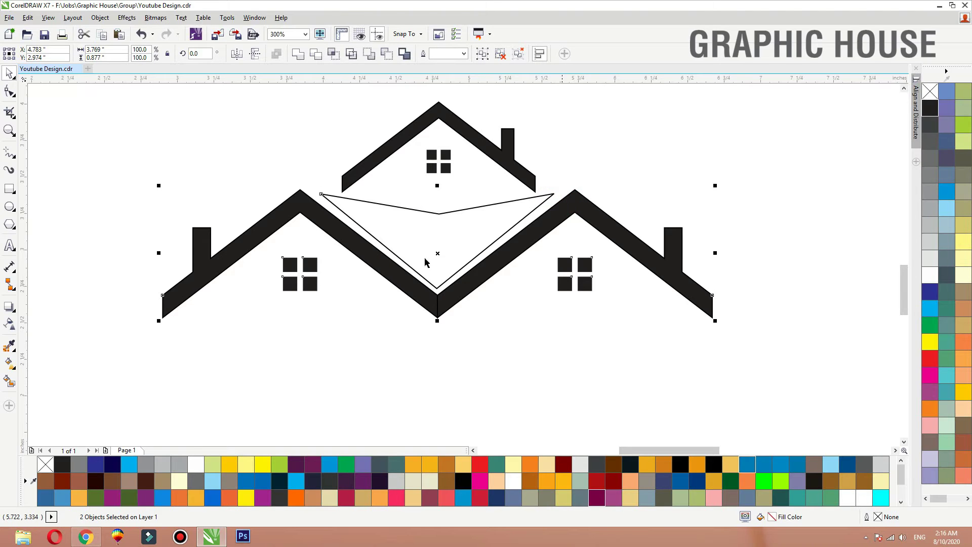
left_click(473, 328)
- Select the grouped lower houses together with the small upper roof
left_click(476, 285)
left_click(508, 163, "shift")
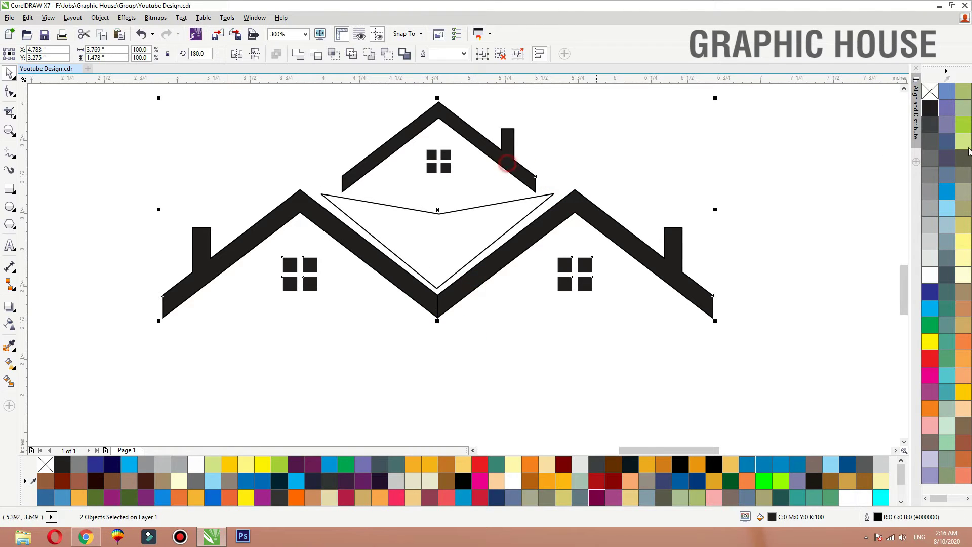
- Remove the outline from the two lower houses, and fill the V shape between the roofs with red without an outline
right_click(930, 91)
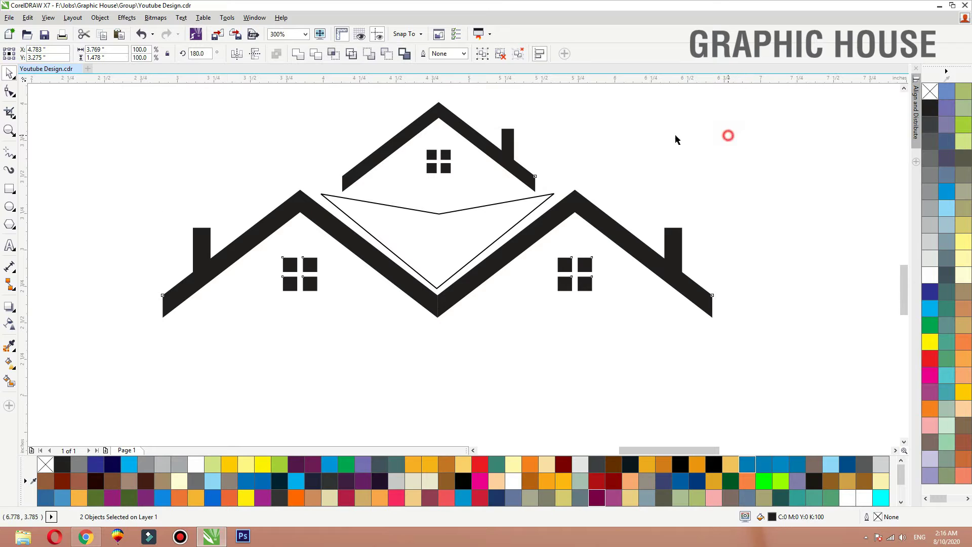
left_click(728, 135)
left_click(441, 214)
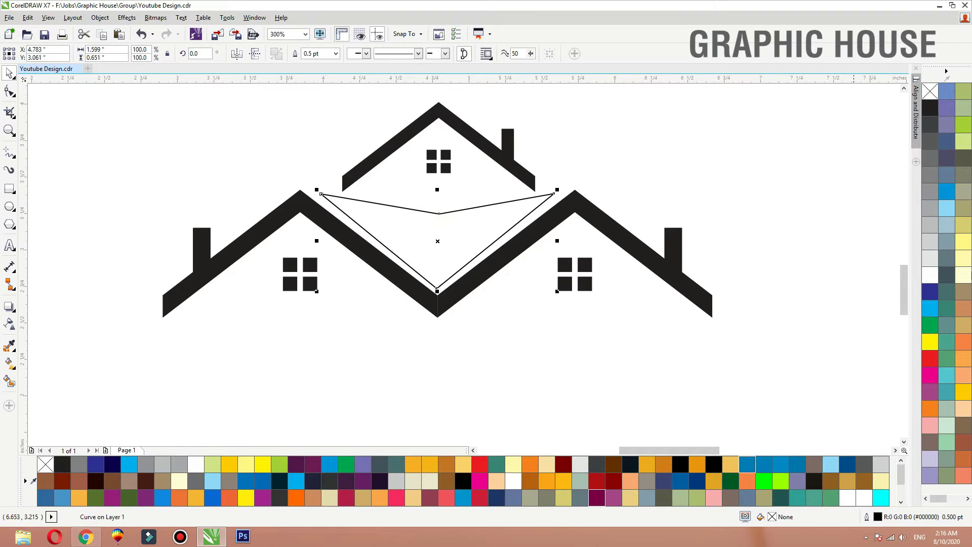
left_click(930, 358)
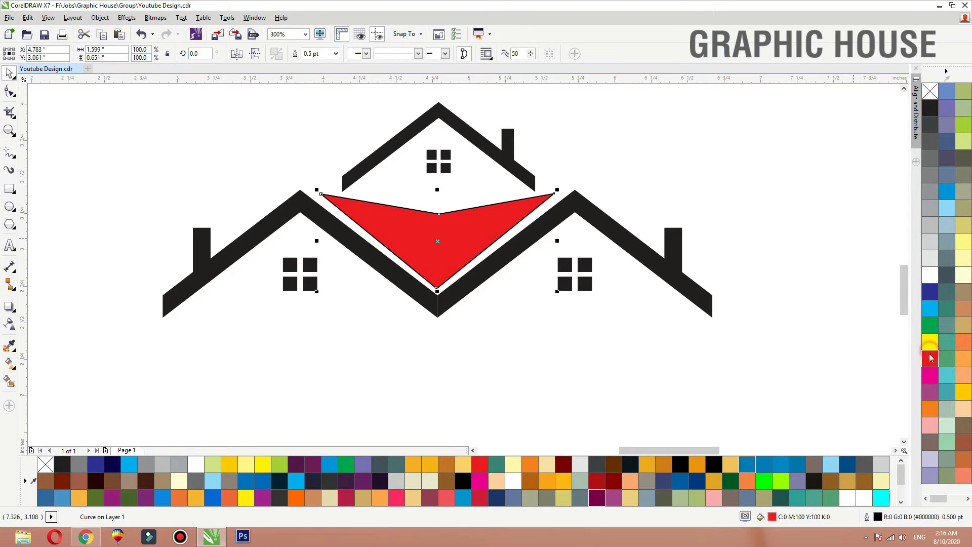
right_click(930, 91)
- Darken the V shape's red fill by setting its black value to 60 in the CMYK fill settings
double_click(772, 517)
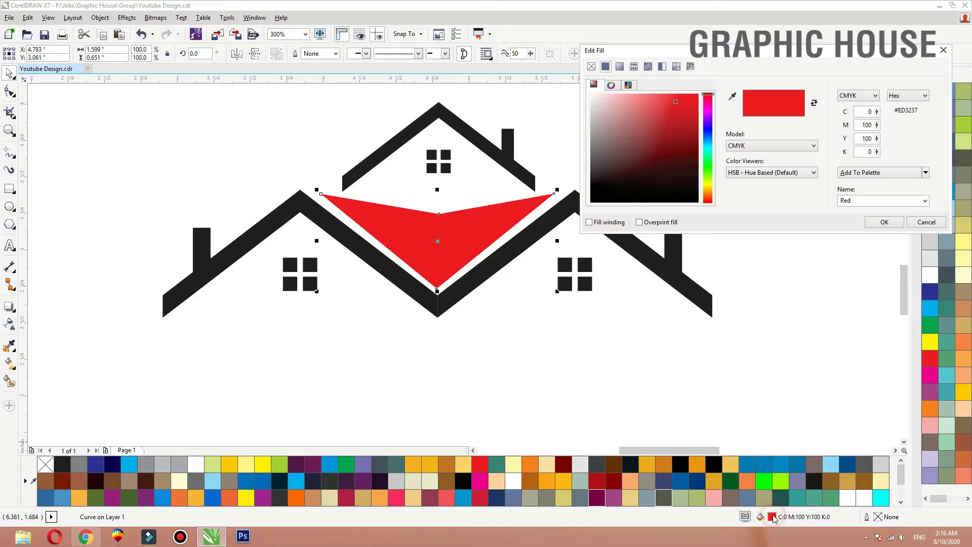
double_click(869, 151)
type("60")
key("Tab")
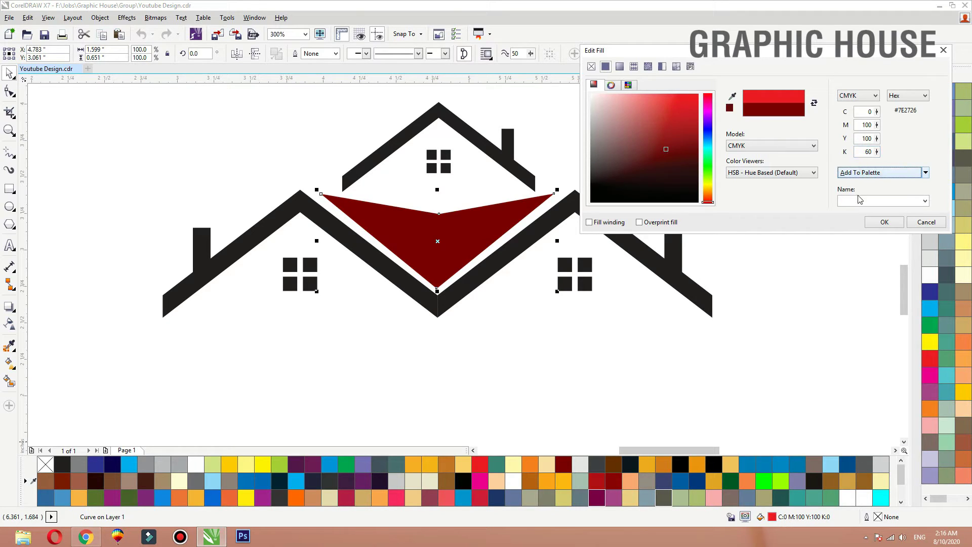
left_click(883, 222)
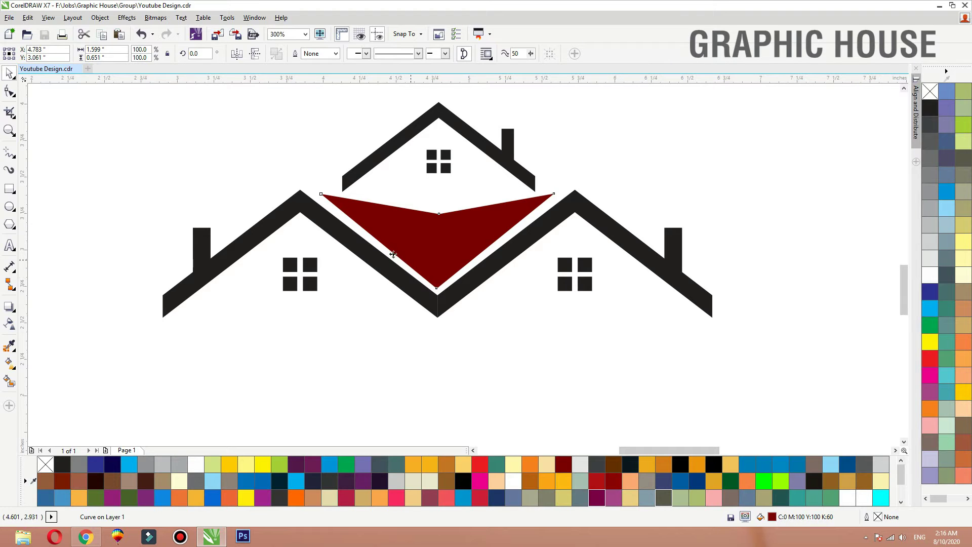
- Give the V shape a vertical linear fountain fill running from dark red at its lower point to bright red at the top
left_click_drag(436, 286, 445, 172)
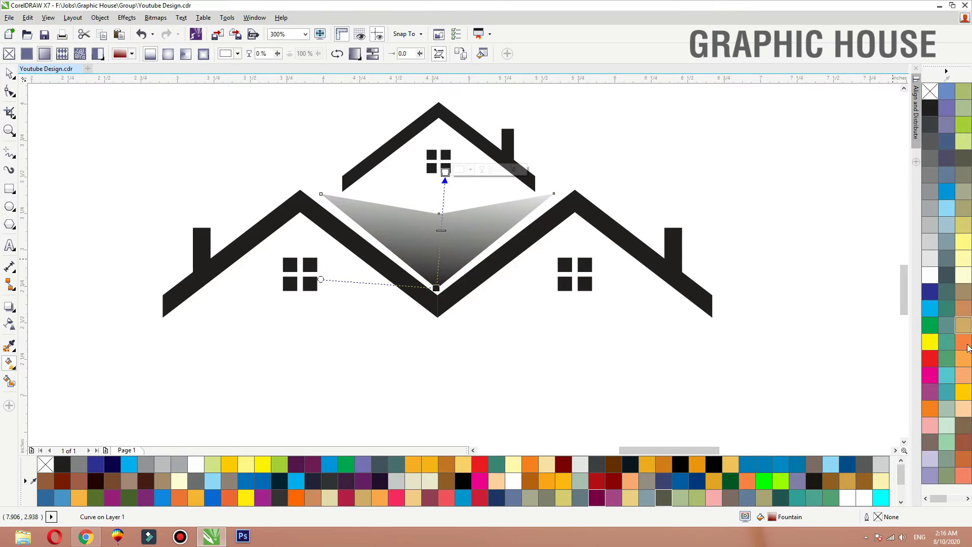
key("ctrl+z")
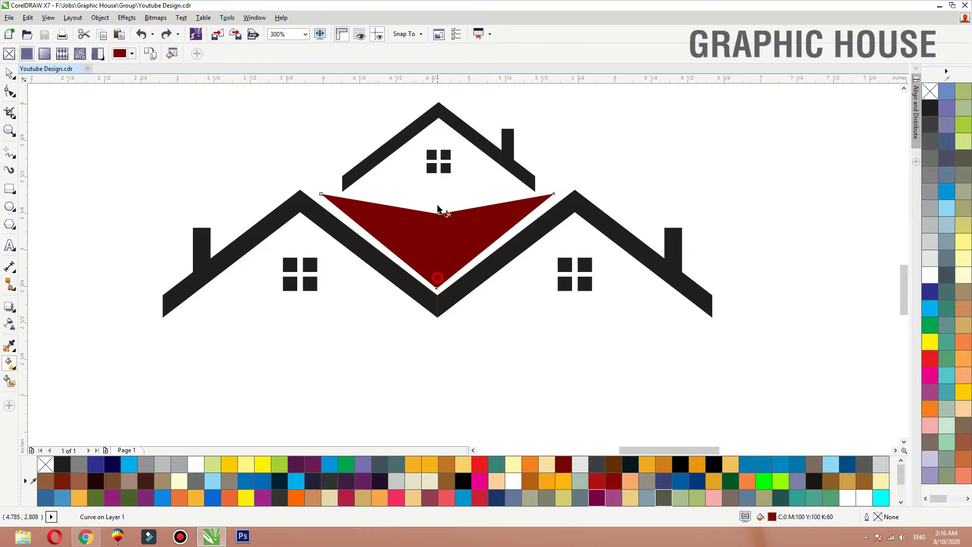
left_click_drag(436, 277, 438, 196)
left_click(934, 364)
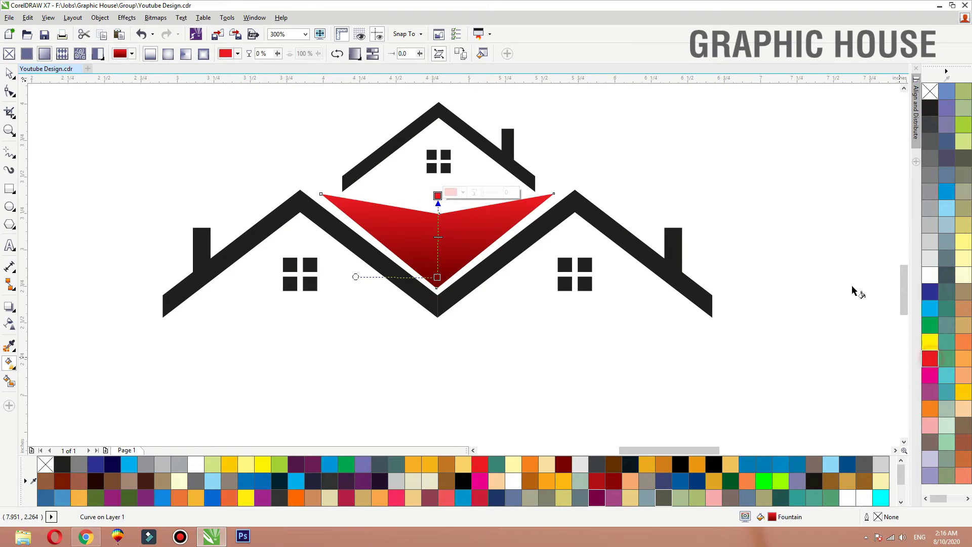
left_click_drag(437, 277, 436, 261)
left_click_drag(438, 195, 450, 168)
key("space")
left_click(647, 159)
- Copy the COMPANY NAME and BUSINESS LOGO HERE text from the circular house logo to below the three-roof logo
scroll(388, 327, "down", 1)
scroll(389, 327, "down", 1)
key("F2")
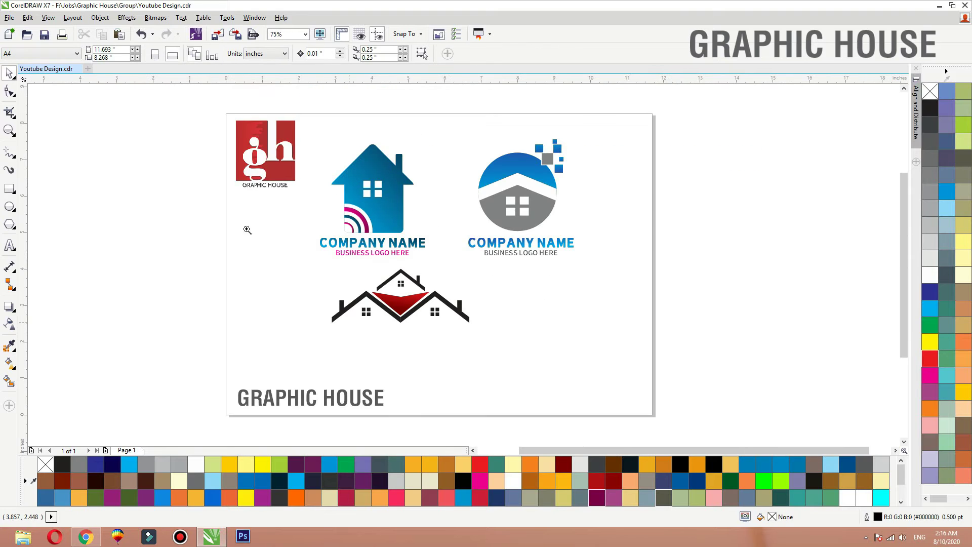
left_click_drag(243, 160, 663, 404)
left_click(577, 202)
left_click(571, 221, "shift")
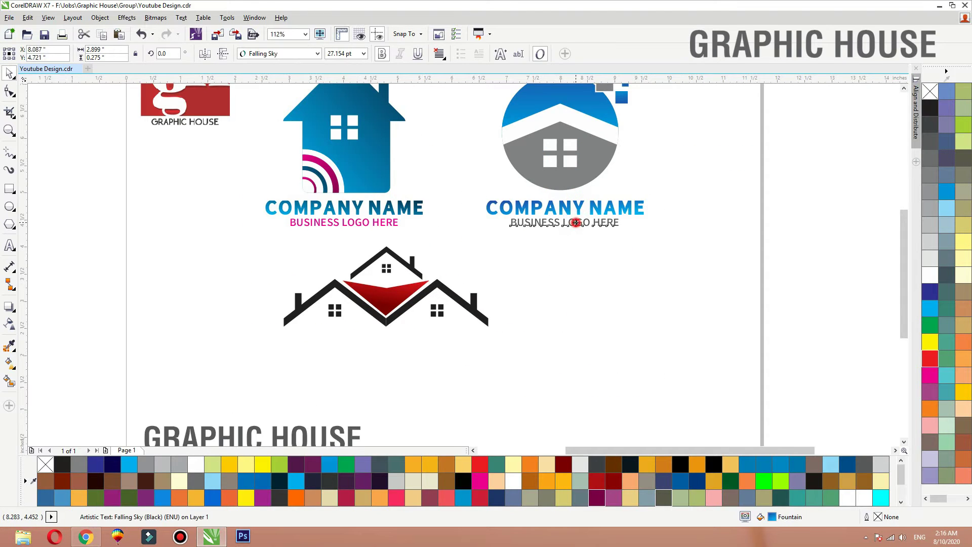
left_click_drag(578, 205, 394, 360)
left_click(581, 241)
- Draw a wide ellipse about 4.83 by 1.63 inches around the copied text below the roofs
left_click_drag(603, 226, 197, 430)
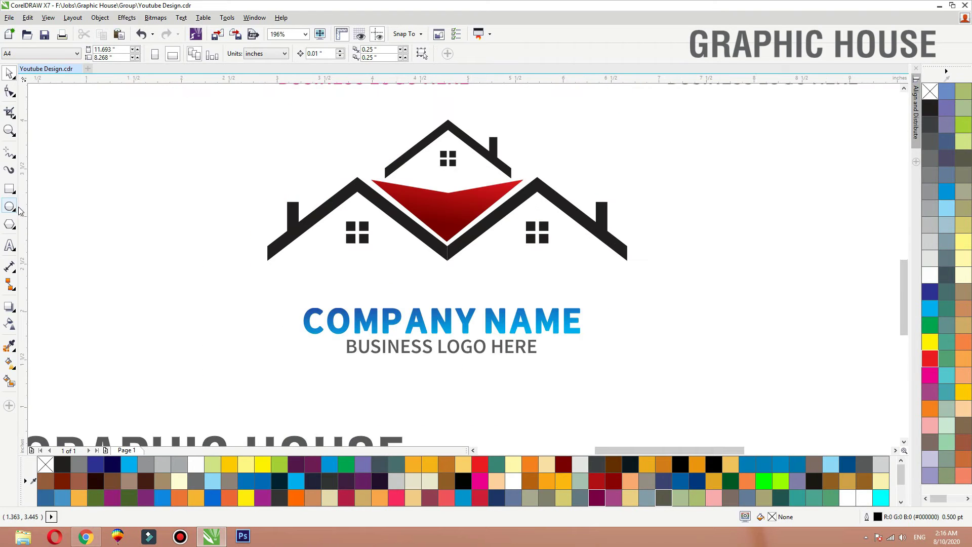
key("F7")
left_click_drag(241, 282, 679, 435)
key("space")
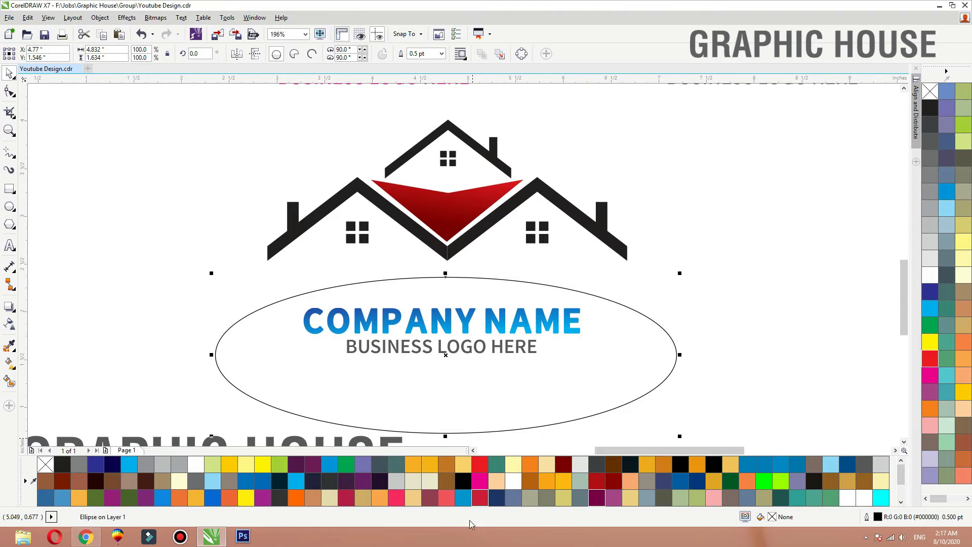
- Duplicate the ellipse about 0.055 inches lower, then fill the duplicate red and the original blue
key("F3")
key("F2")
left_click_drag(307, 243, 580, 392)
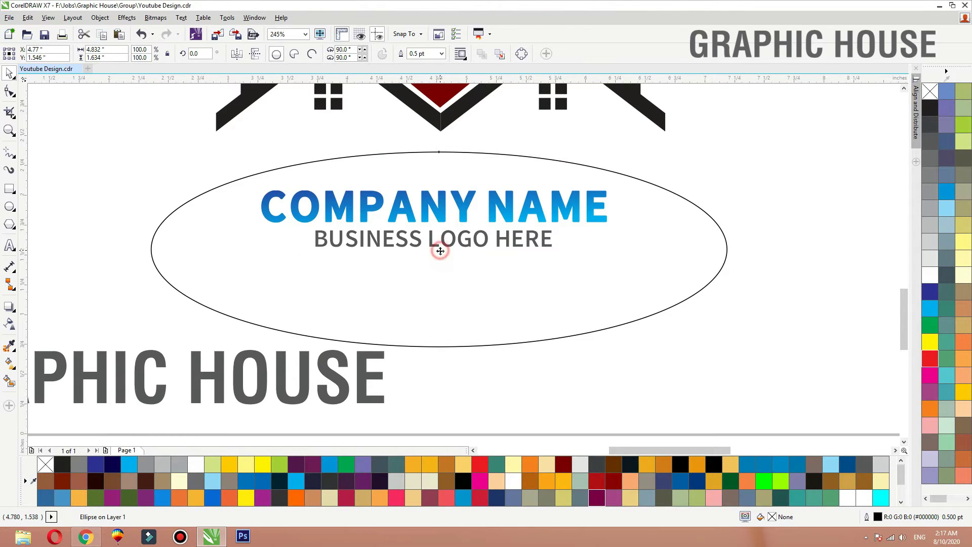
left_click_drag(439, 250, 440, 256)
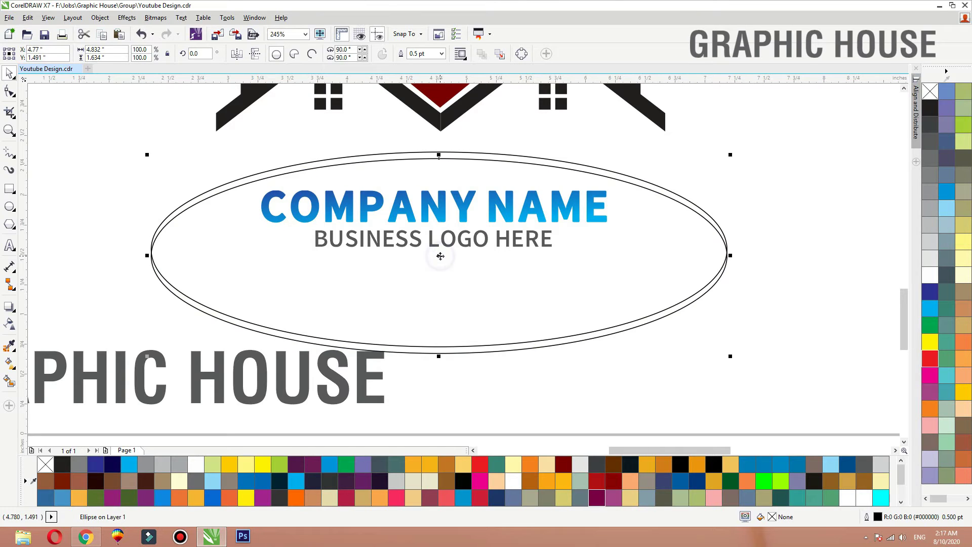
left_click(929, 360)
left_click(818, 240)
left_click(586, 162)
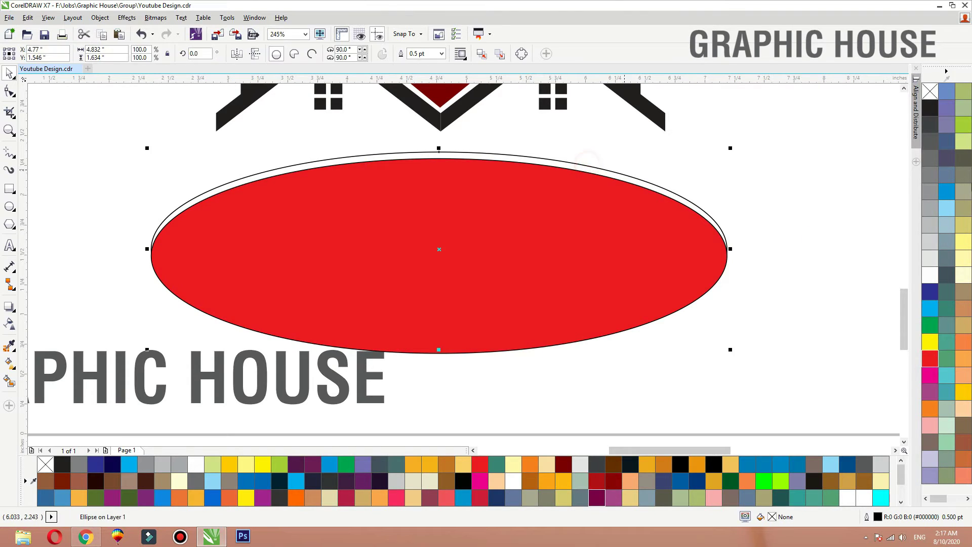
left_click(953, 185)
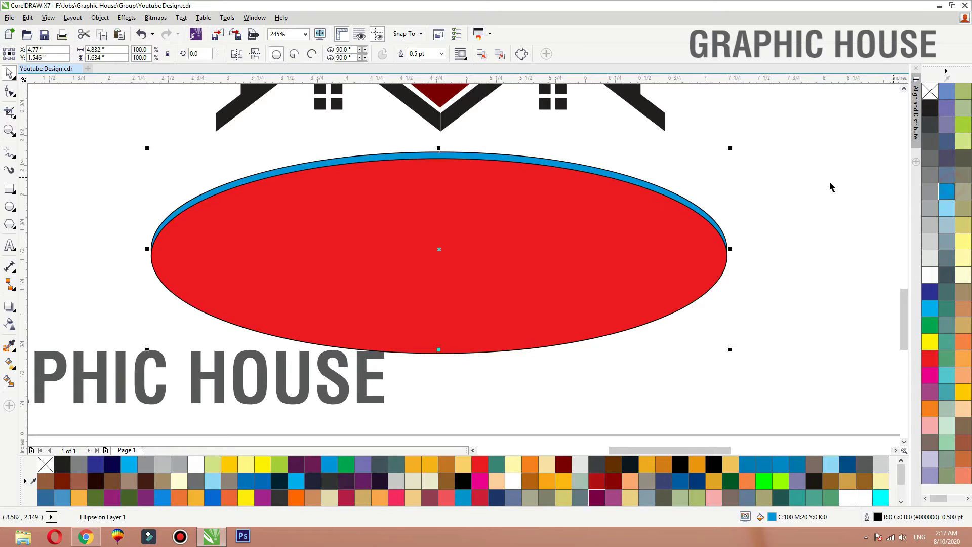
- Narrow both ellipses together to about 4.27 inches wide and move them slightly up toward the roofs
left_click(550, 163)
left_click(624, 233, "shift")
left_click_drag(732, 252, 667, 237)
left_click(750, 196)
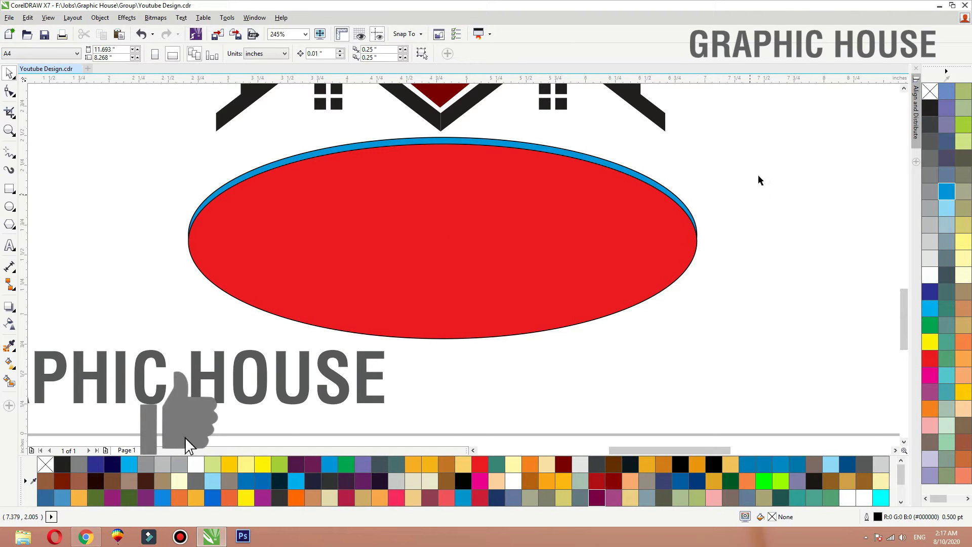
- Trim the blue ellipse with the red one to leave a thin arc, and delete the red ellipse
left_click(537, 169)
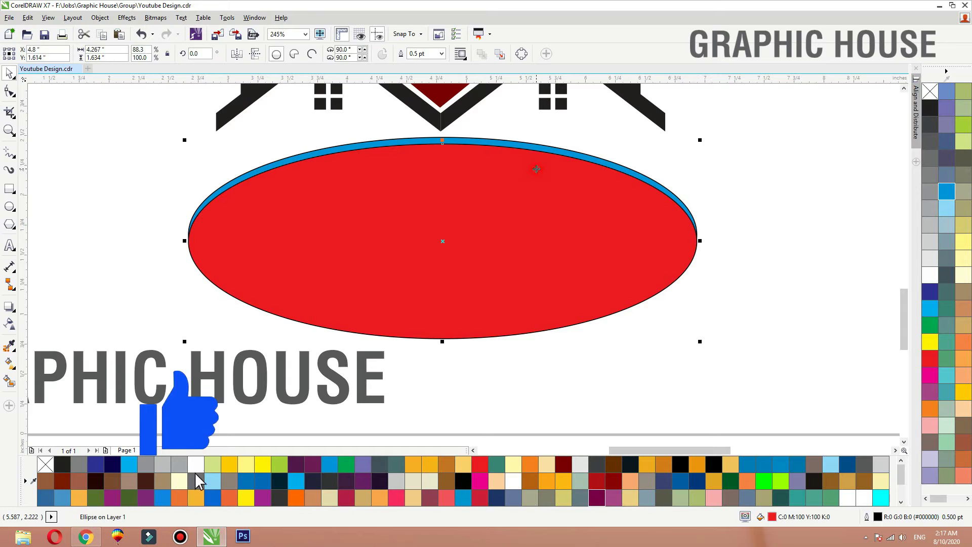
left_click(514, 144)
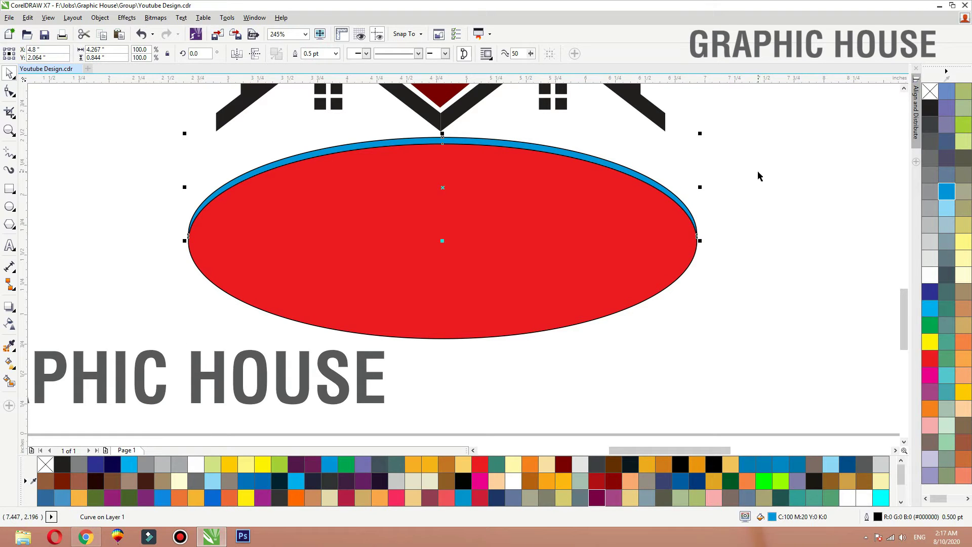
left_click_drag(545, 251, 549, 332)
key("ctrl+z")
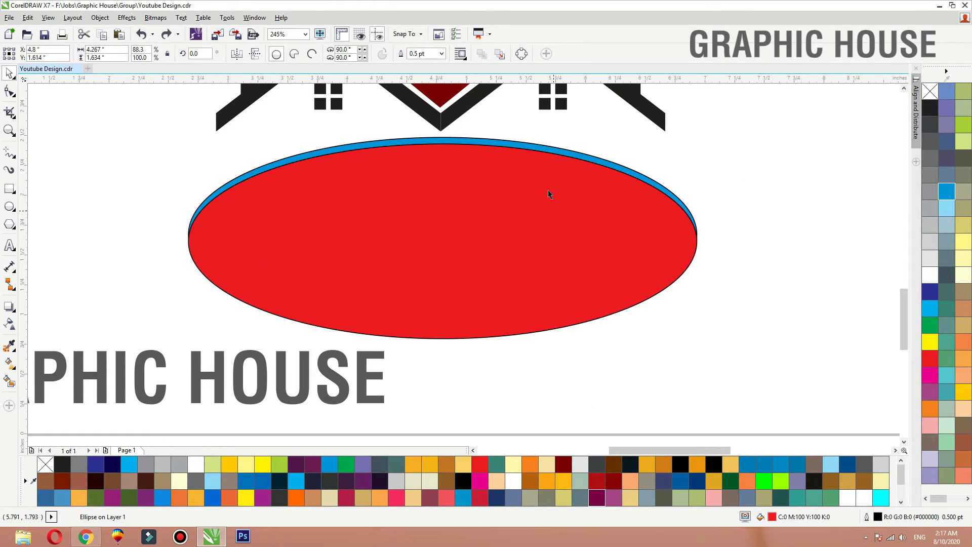
key("Delete")
- Fill the blue arc with black and remove its outline
left_click(553, 147)
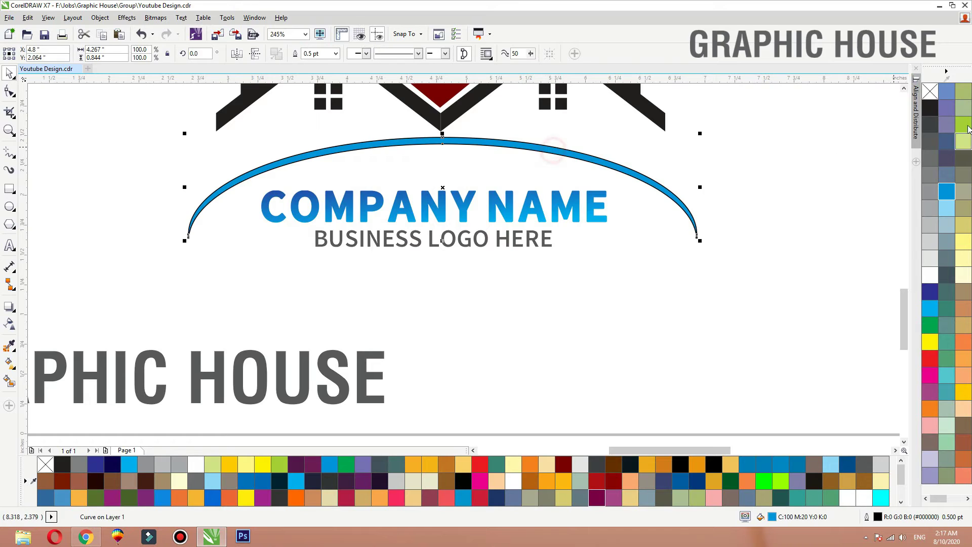
right_click(930, 109)
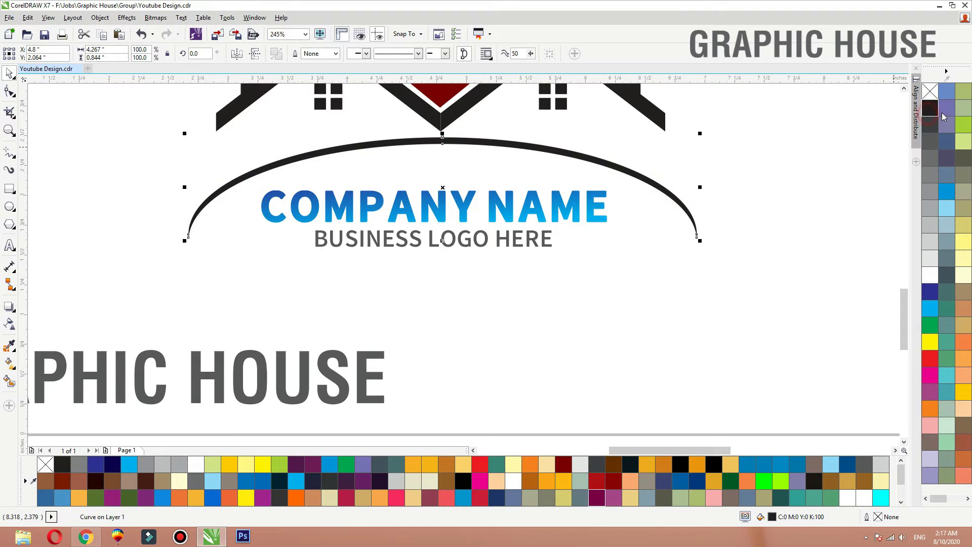
- Flip the arc vertically and shrink it to about 2.96 by 0.45 inches, placed between the roofs and the company name
left_click(253, 55)
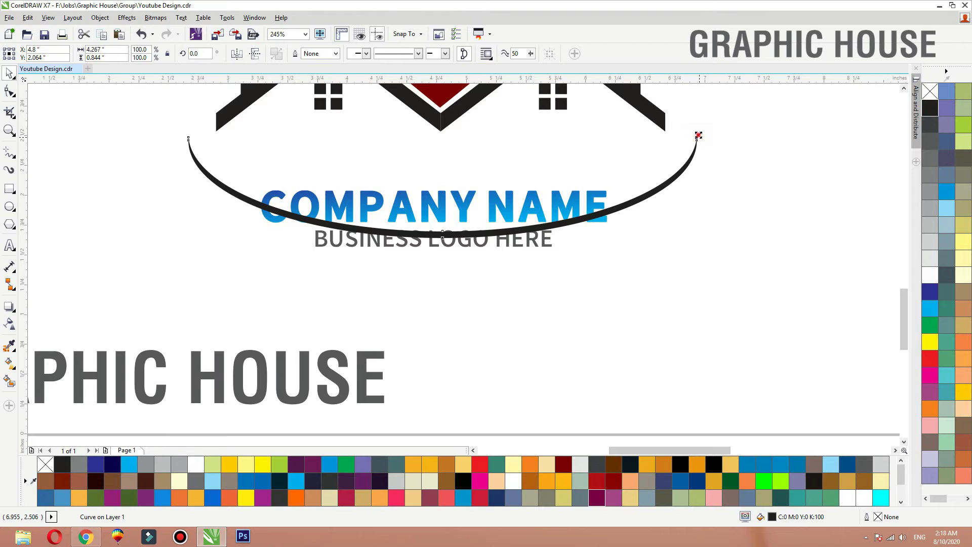
left_click_drag(698, 135, 622, 137)
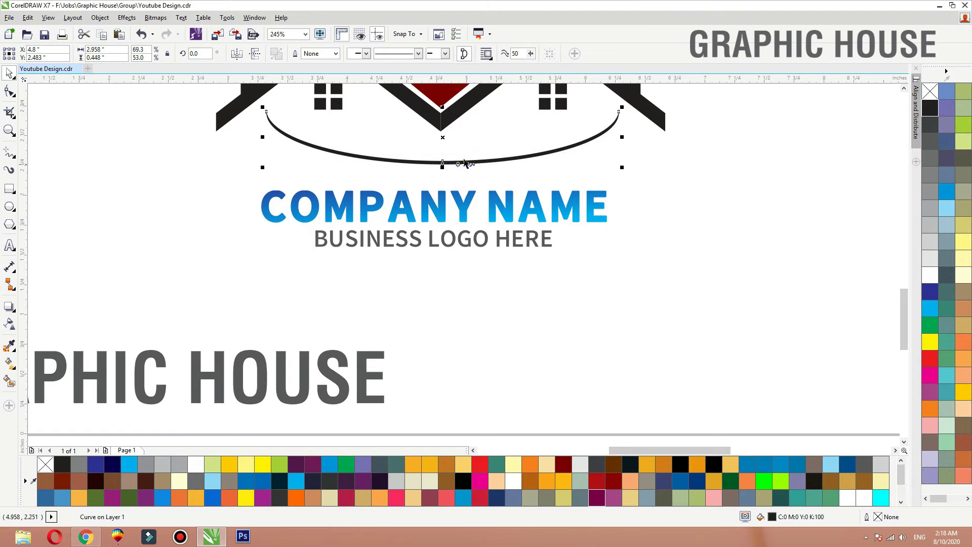
left_click(255, 53)
left_click_drag(476, 116, 476, 146)
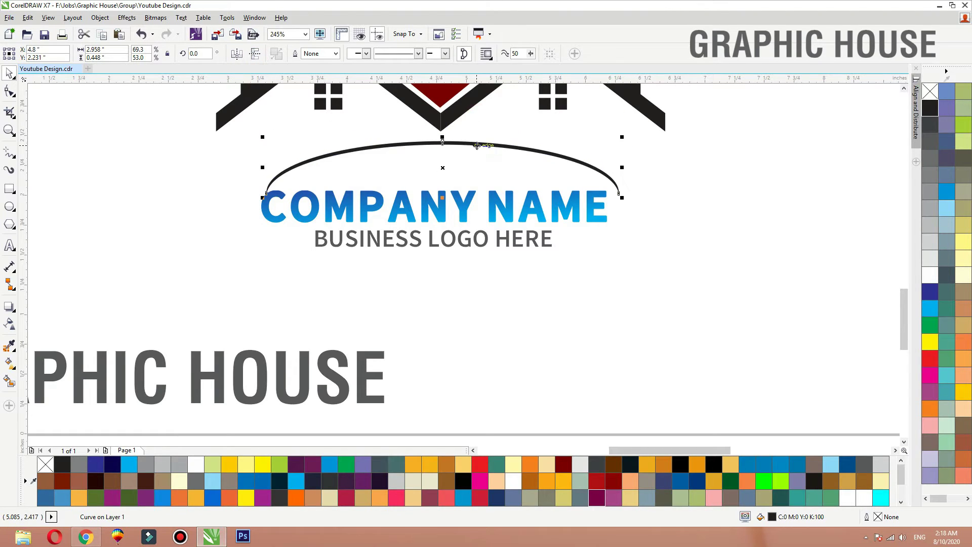
key("ctrl+z")
key("ctrl+z")
left_click(669, 162)
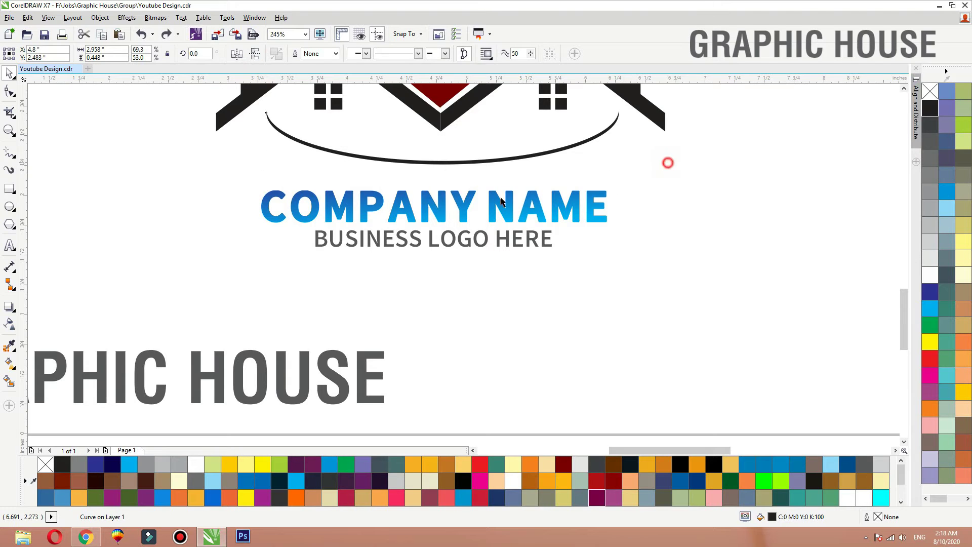
- Move the company name and tagline together up by about 0.1 inches, closer to the arc
scroll(476, 239, "down", 2)
left_click_drag(624, 282, 378, 161)
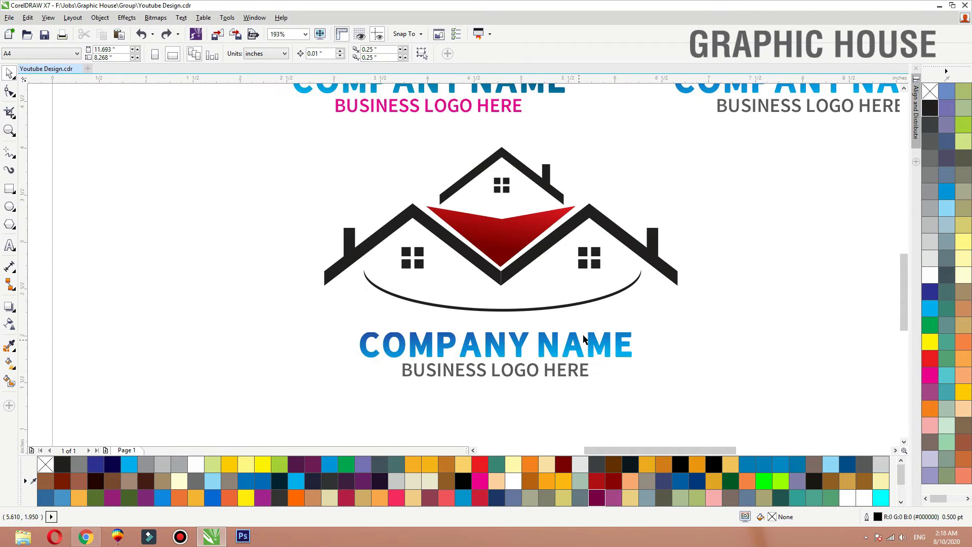
left_click_drag(684, 328, 317, 407)
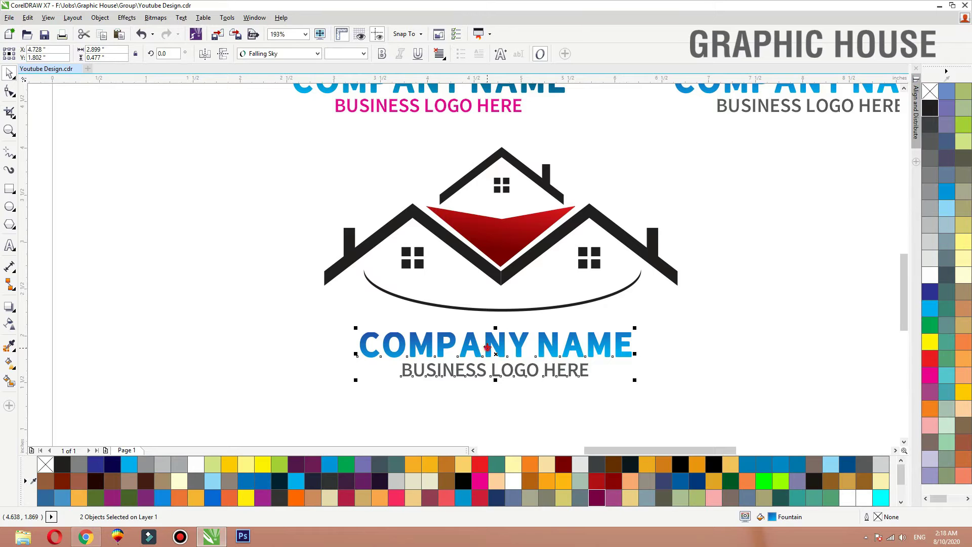
left_click_drag(487, 347, 495, 339)
left_click(497, 339)
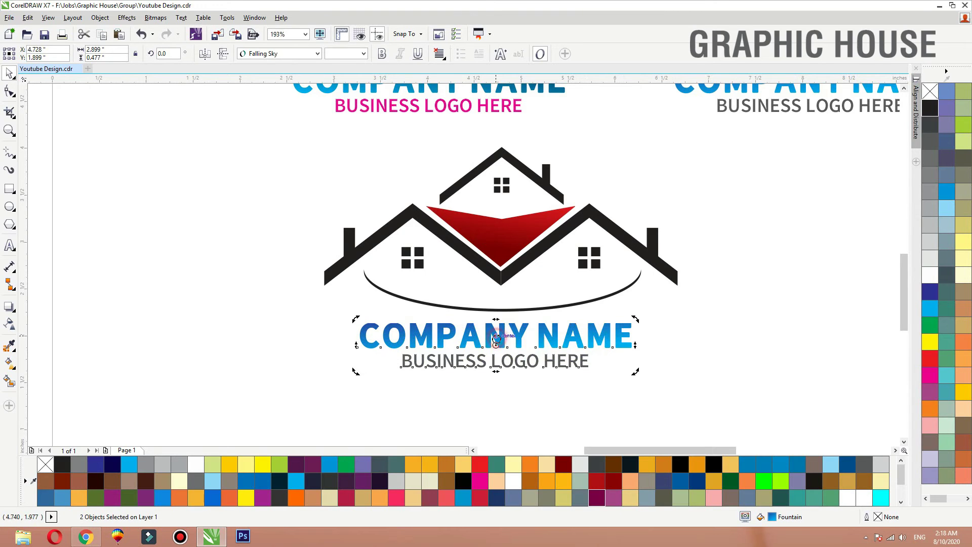
- Colour the tagline black and give COMPANY NAME a vertical fountain fill from dark red C0 M100 Y100 K50 up to bright red
left_click(509, 365)
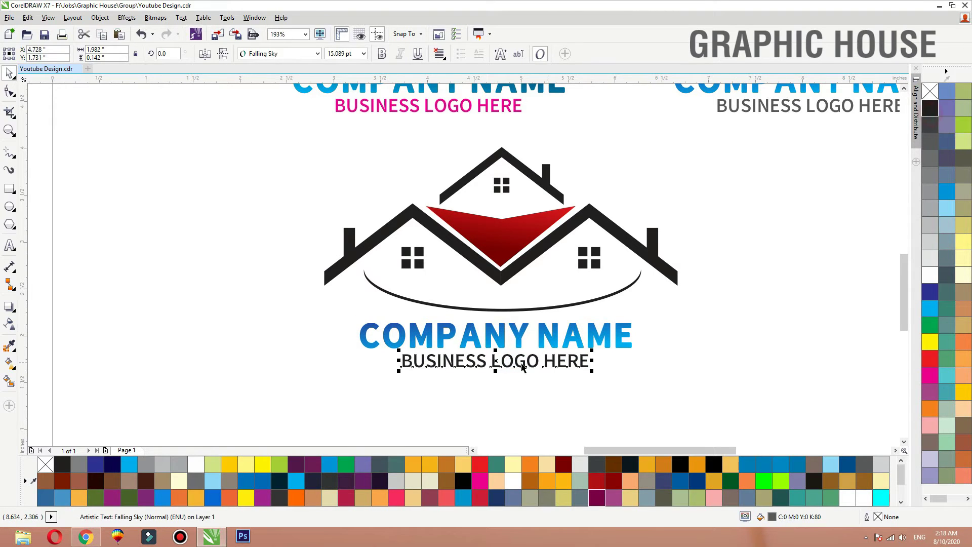
left_click(519, 343)
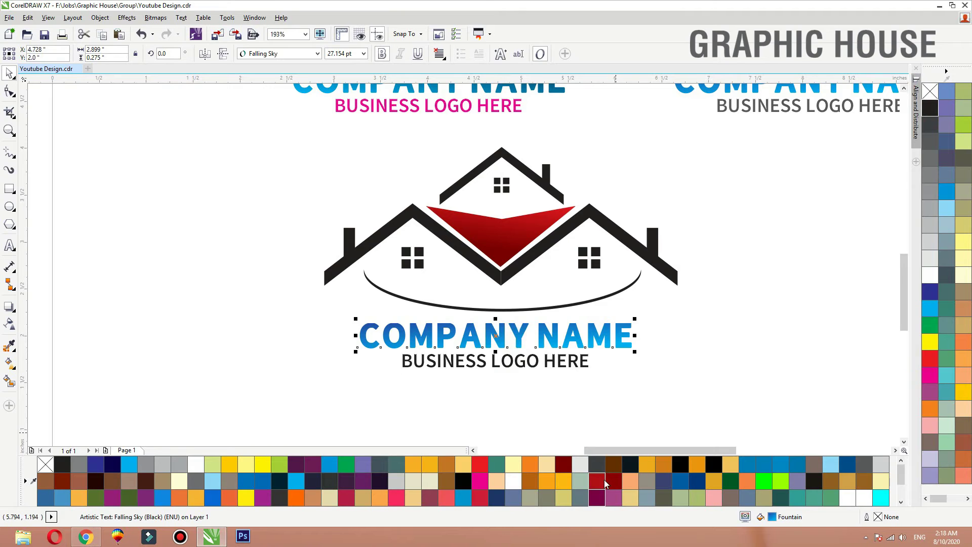
left_click(609, 480)
key("g")
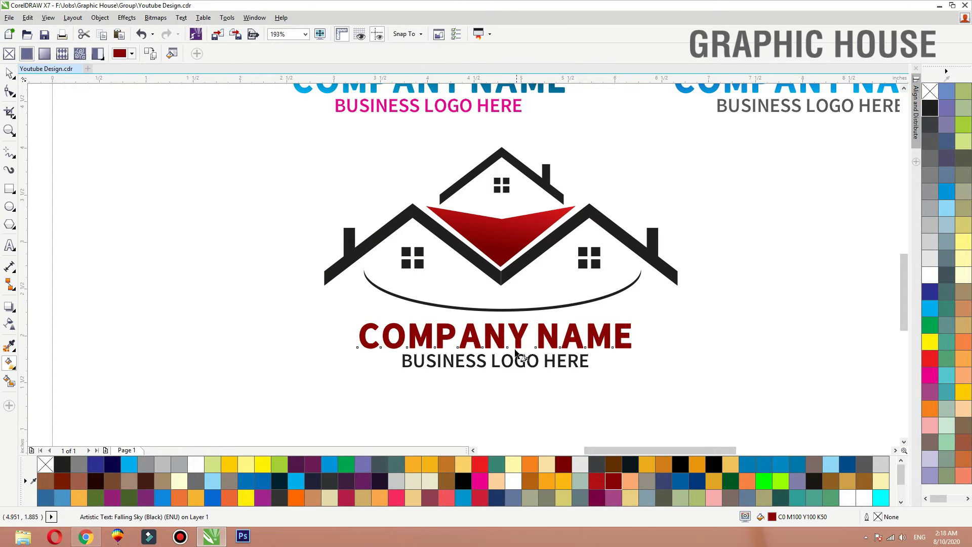
left_click_drag(516, 350, 515, 329)
left_click(930, 359)
key("space")
left_click(736, 353)
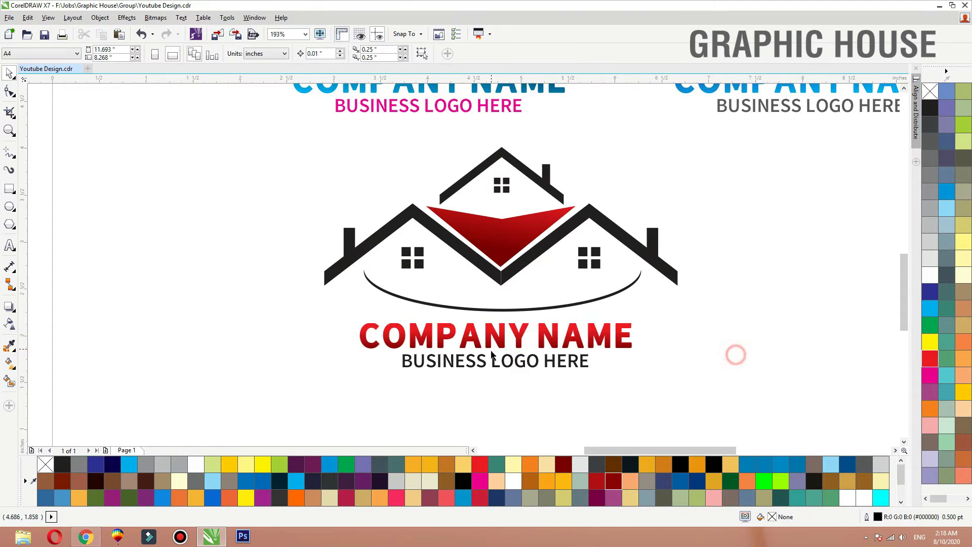
- Move the complete three-roof logo with its arc and text to the left on the page
scroll(492, 352, "down", 1)
left_click_drag(667, 383, 346, 226)
left_click_drag(481, 294, 374, 301)
left_click(599, 301)
scroll(327, 277, "down", 1)
key("F2")
left_click_drag(296, 158, 655, 346)
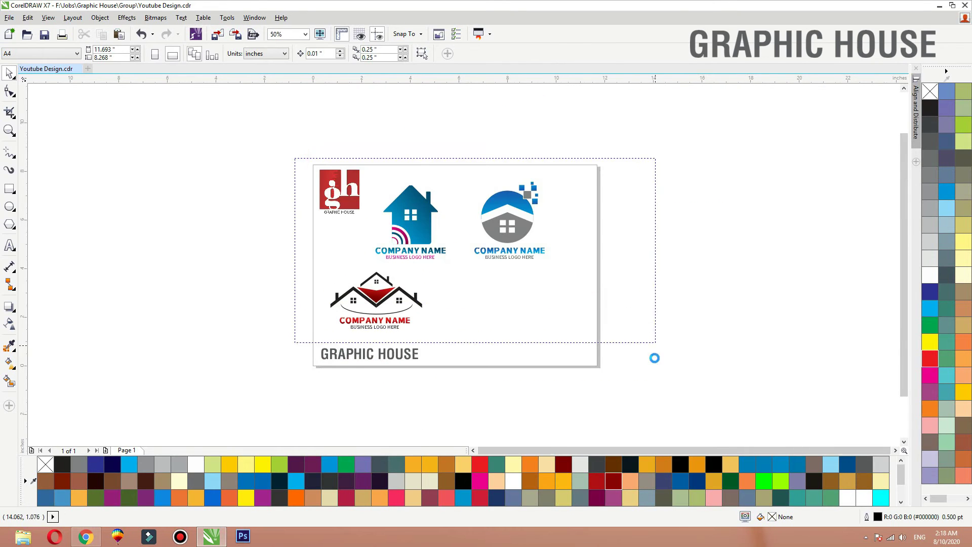
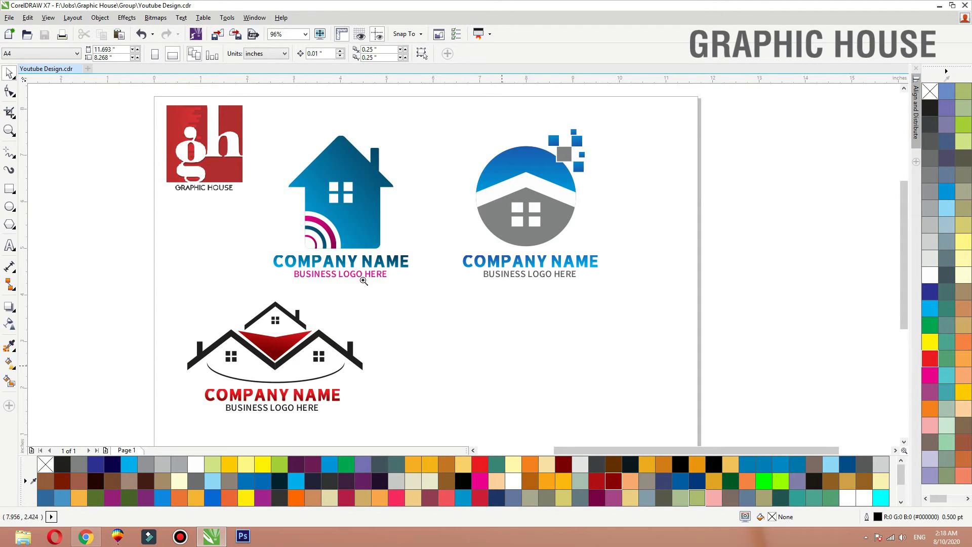
- Draw a rectangle about 1.835 by 0.962 inches in the empty area beside the three-roof logo
left_click_drag(362, 276, 617, 418)
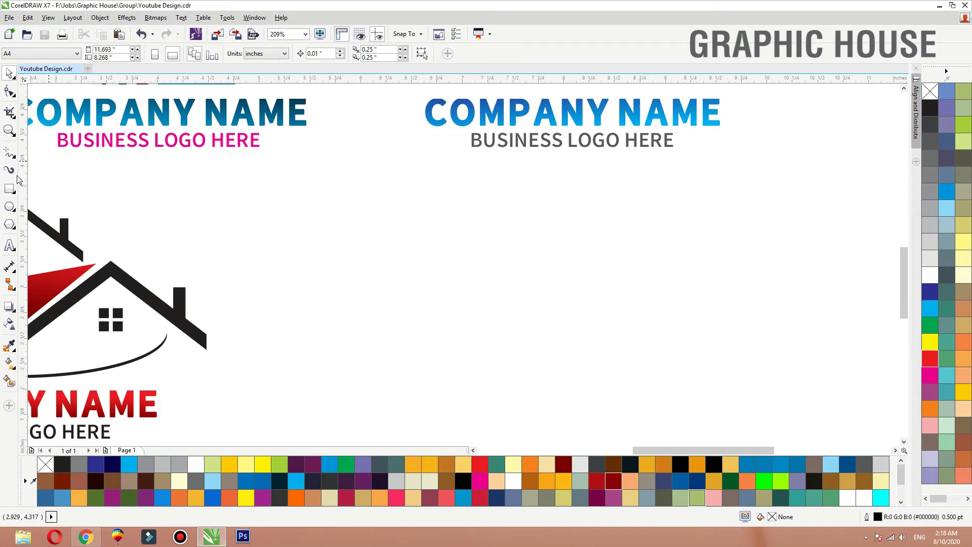
key("F6")
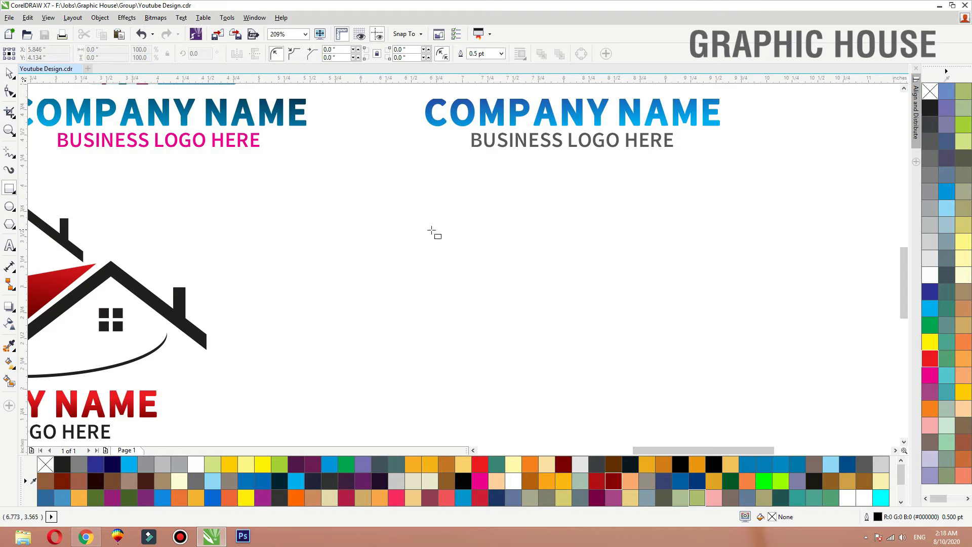
left_click_drag(417, 253, 602, 351)
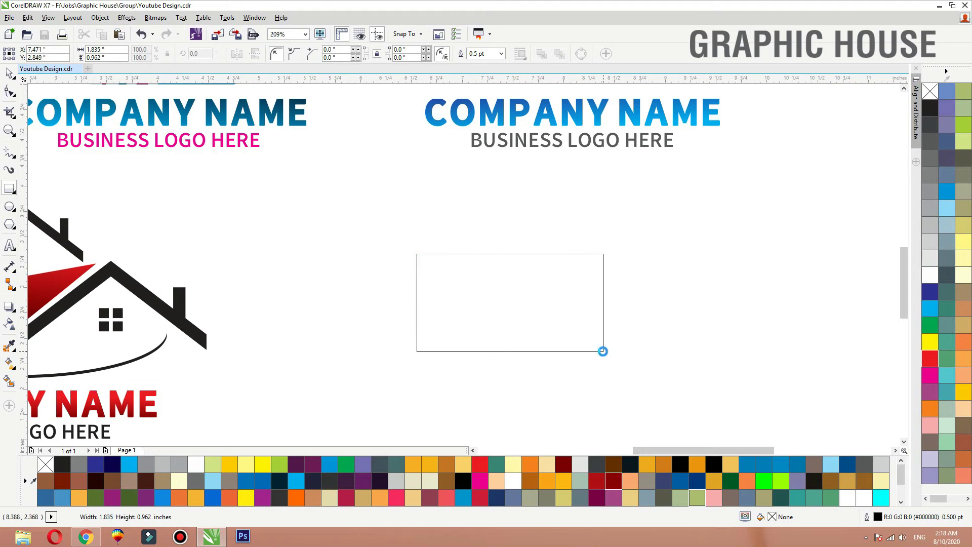
key("space")
key("F2")
left_click_drag(683, 210, 333, 412)
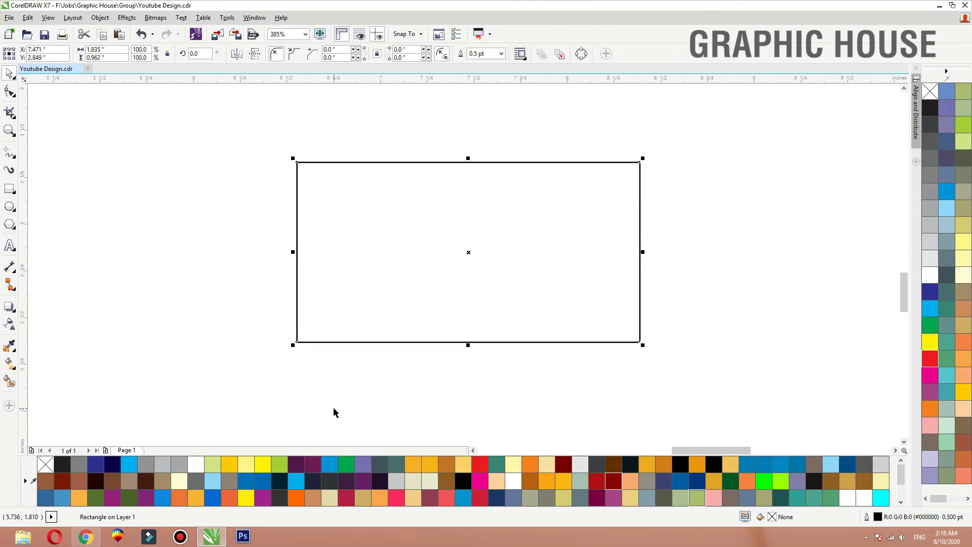
- Give the rectangle a diagonal fountain fill from dark red C0 M100 Y100 K30 to bright red and remove its outline
left_click(599, 481)
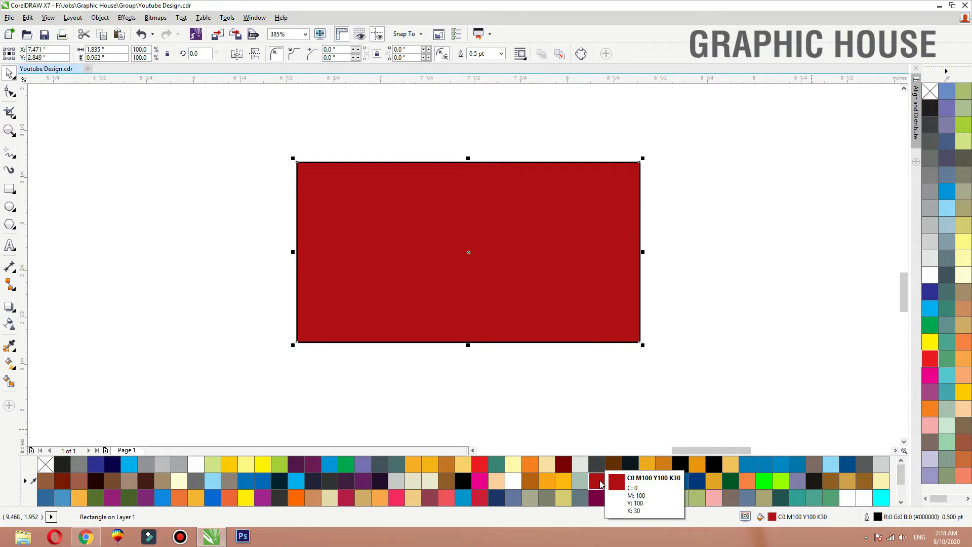
key("g")
left_click_drag(536, 159, 418, 342)
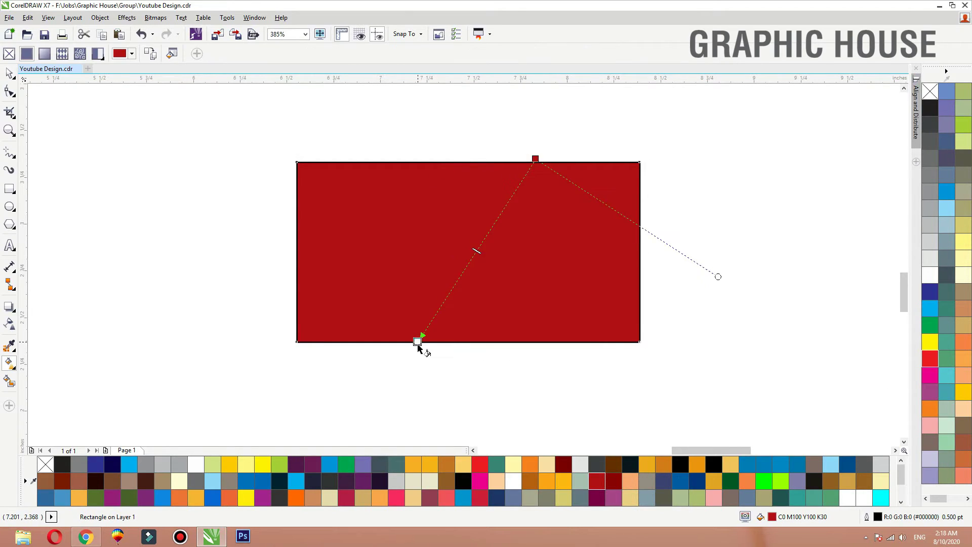
left_click(930, 358)
key("space")
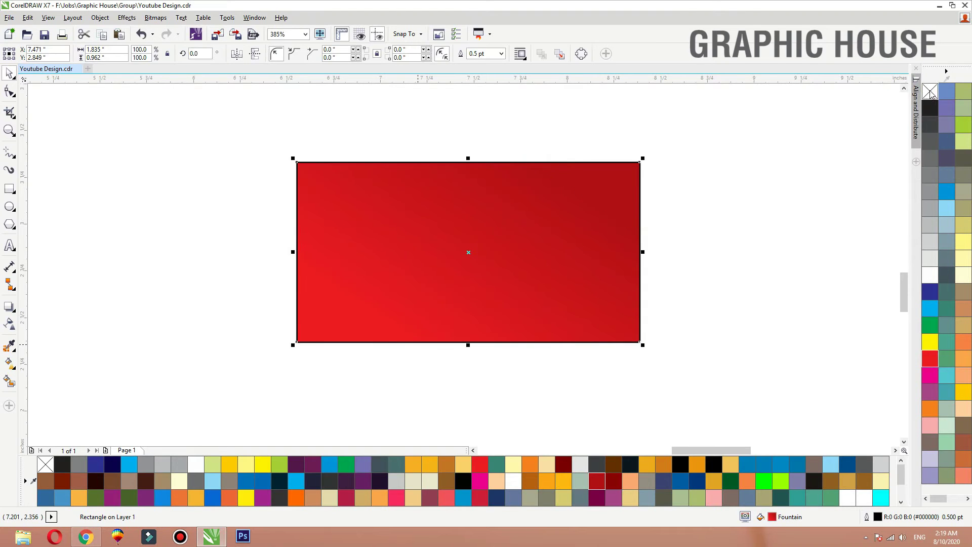
right_click(930, 91)
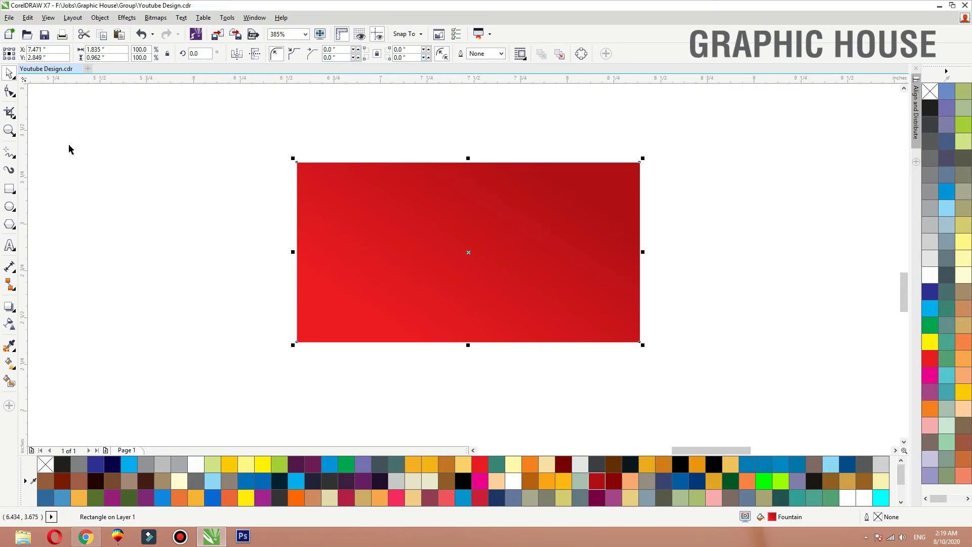
- Place a vertically mirrored copy of the red rectangle about 0.04 inches above it and shift both down about 0.3 inches
scroll(361, 266, "down", 3)
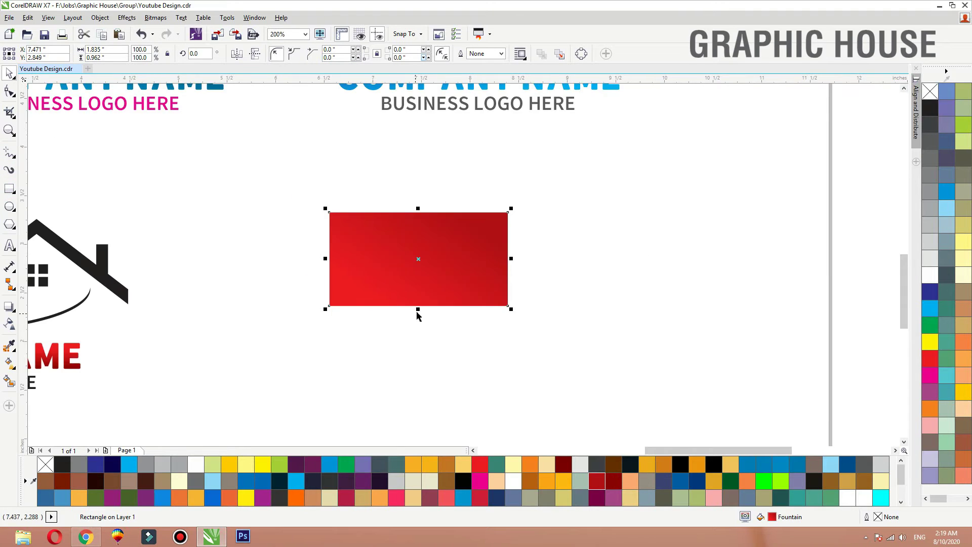
left_click_drag(417, 310, 418, 220)
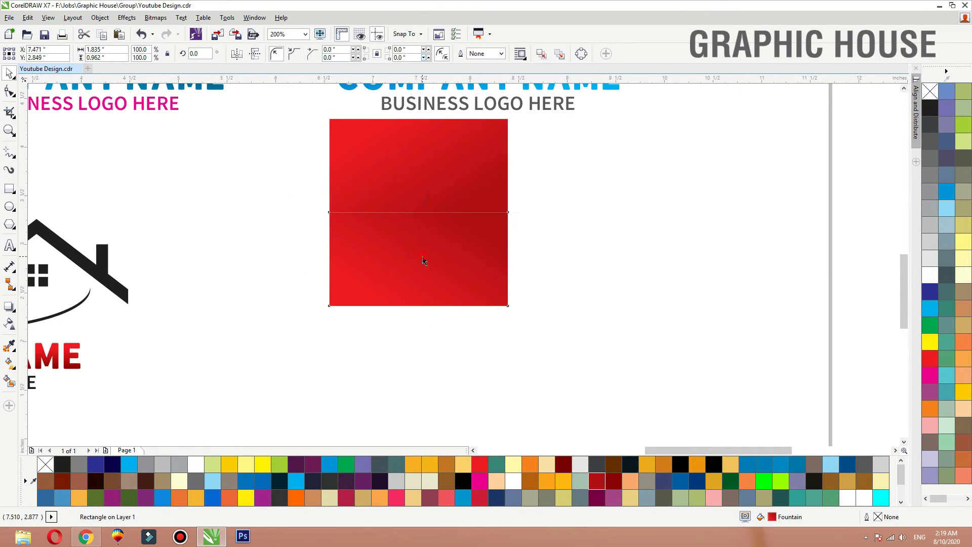
left_click_drag(422, 263, 423, 267)
left_click(429, 195, "shift")
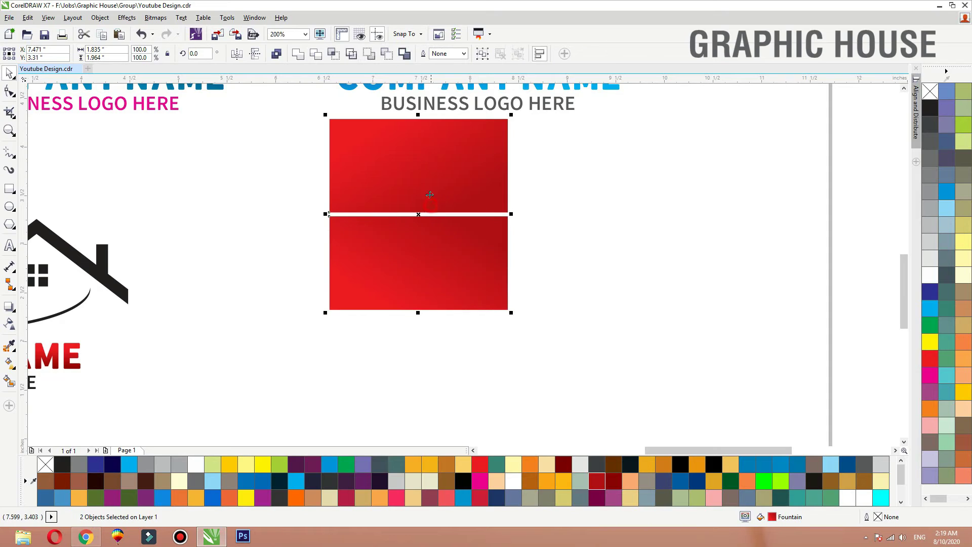
left_click_drag(429, 195, 429, 224)
left_click(558, 221)
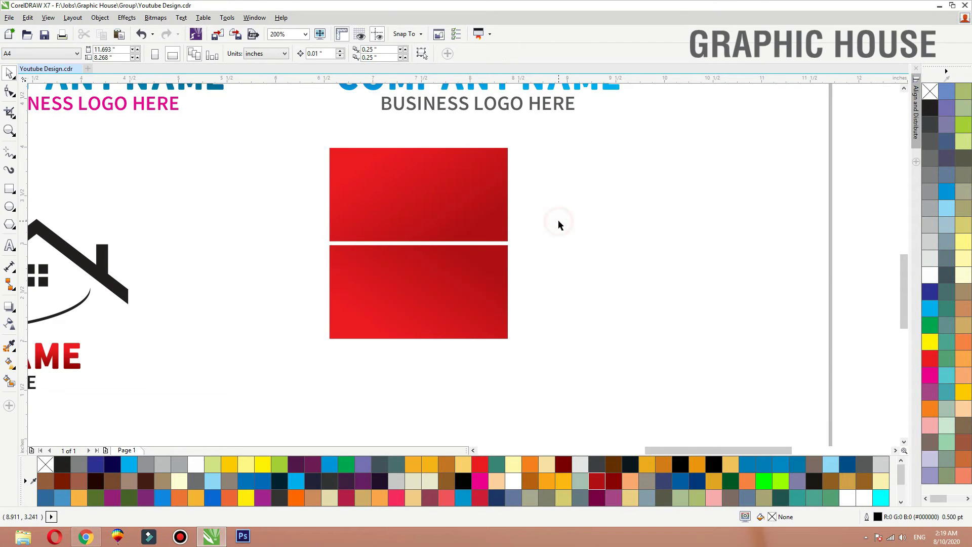
- Draw a thin vertical guide rectangle about 0.006 by 1.598 inches and centre it horizontally on the upper red rectangle
left_click(500, 218)
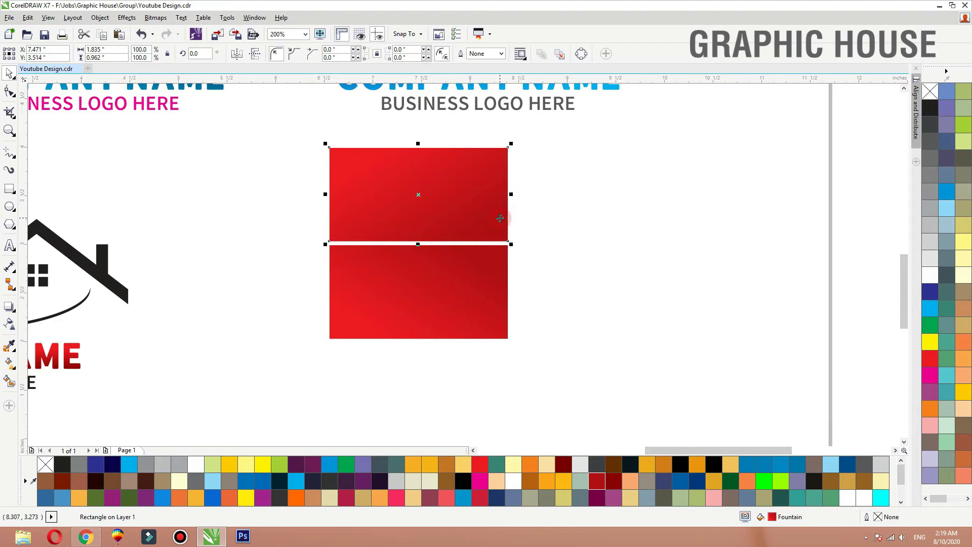
left_click(604, 202)
key("F2")
left_click_drag(598, 134, 286, 316)
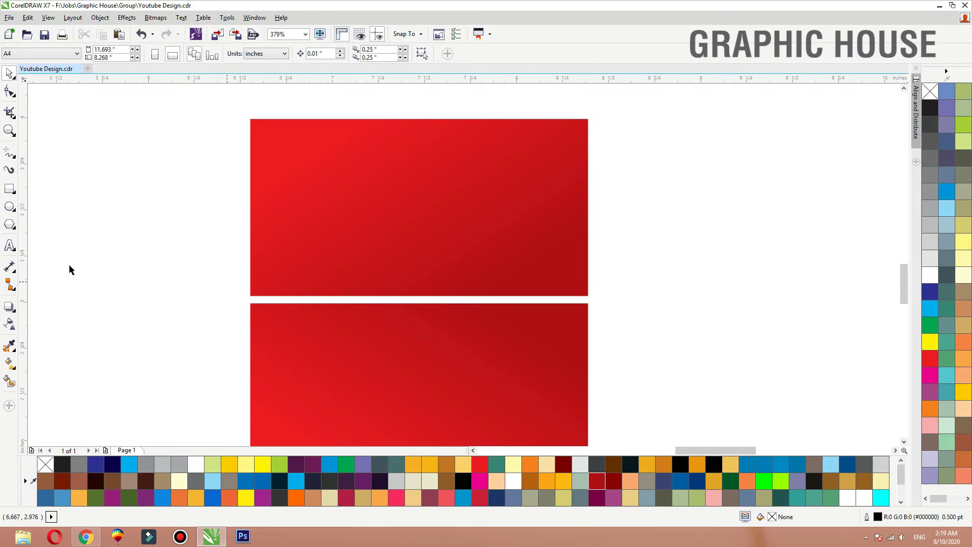
left_click(12, 189)
left_click_drag(422, 93, 421, 390)
key("space")
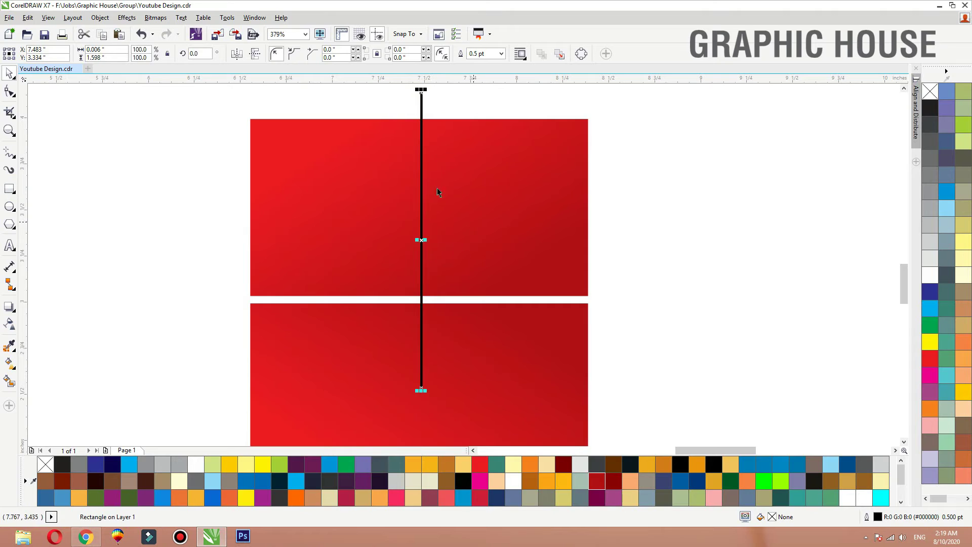
left_click(448, 145, "shift")
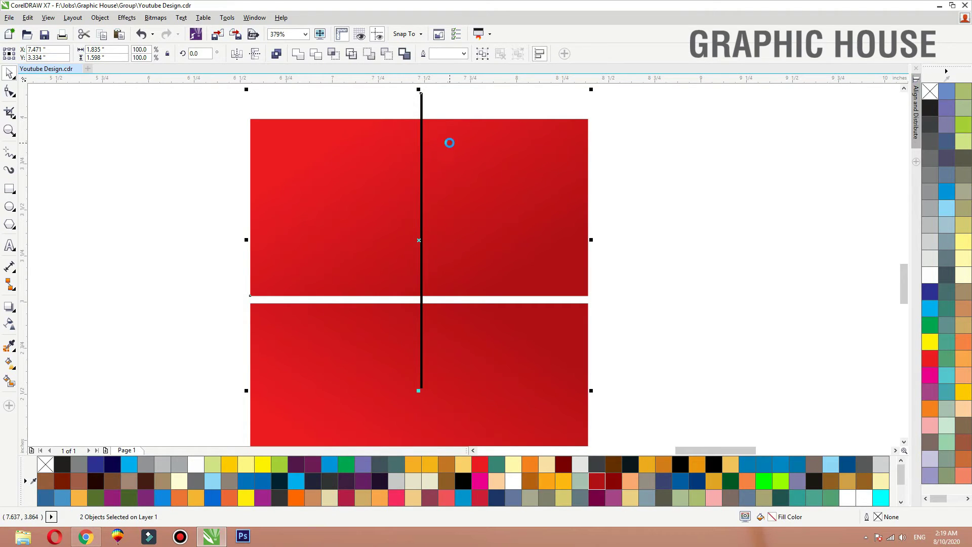
key("c")
left_click(431, 104)
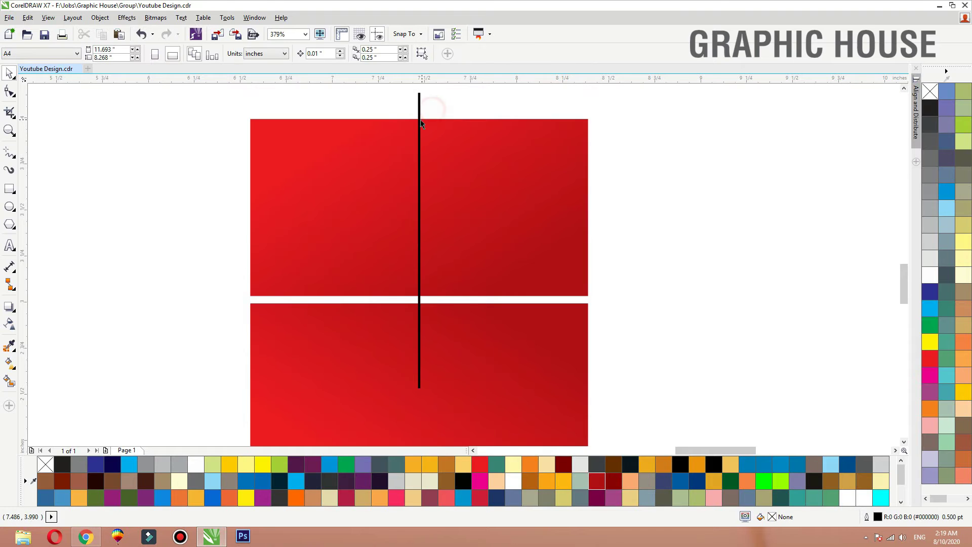
- Convert the upper red rectangle to curves and add a node on its top edge where the guide crosses it
left_click(419, 119)
left_click_drag(439, 111, 396, 138)
left_click(516, 193)
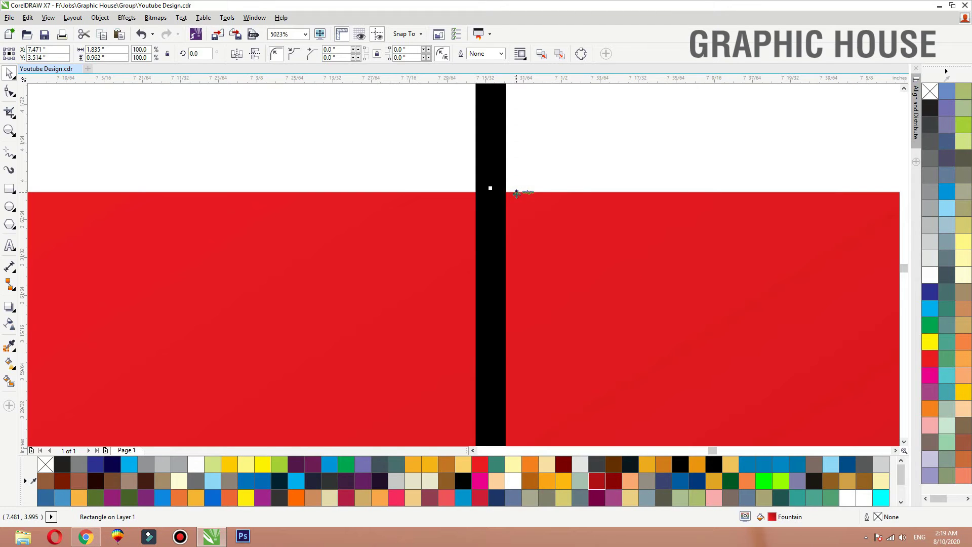
key("ctrl+q")
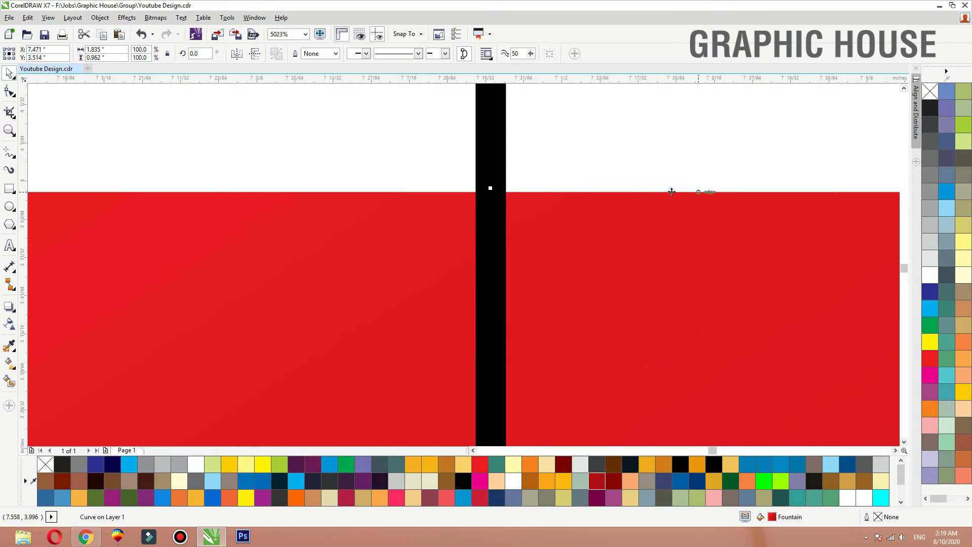
left_click(9, 92)
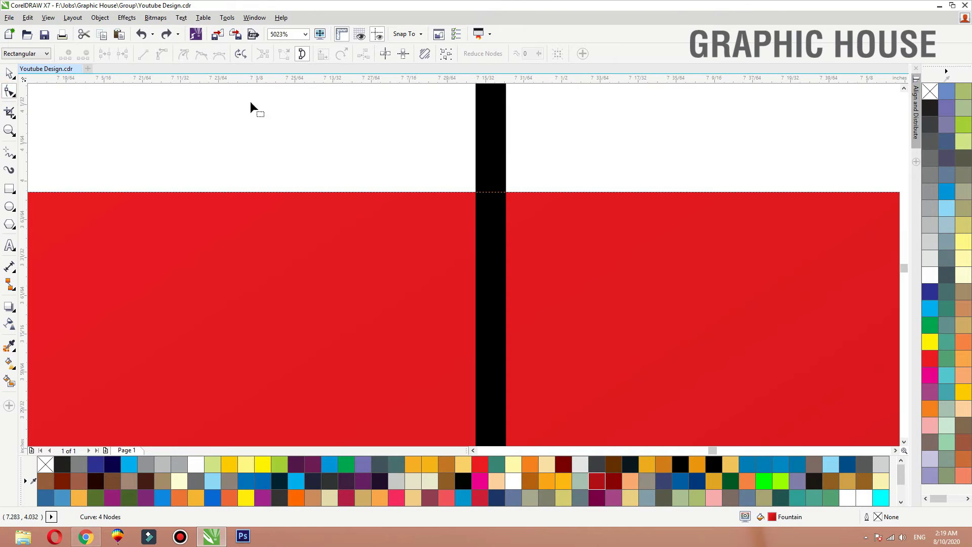
double_click(489, 193)
scroll(402, 192, "down", 5)
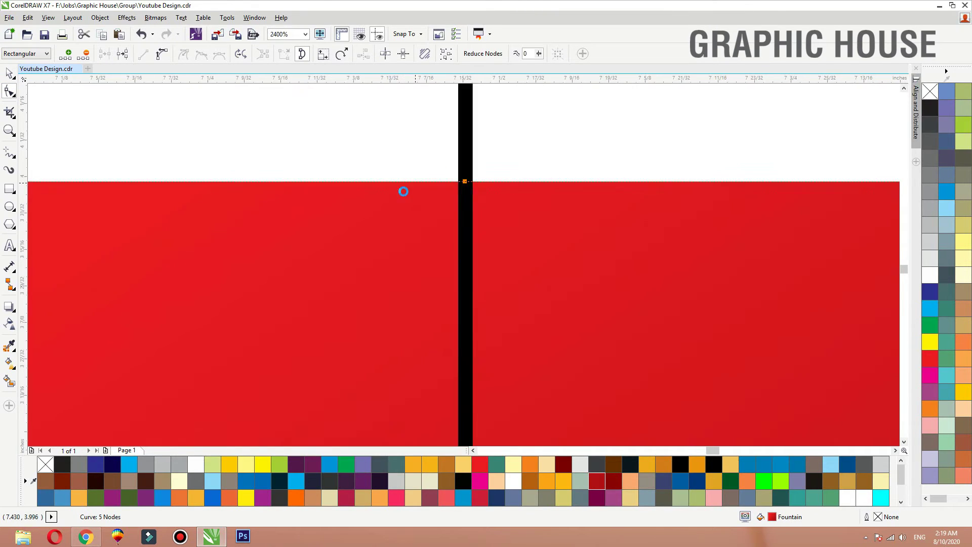
- Delete the two top corner nodes of the upper red shape to turn it into a triangular roof
scroll(399, 198, "down", 2)
left_click_drag(524, 163, 573, 234)
key("Delete")
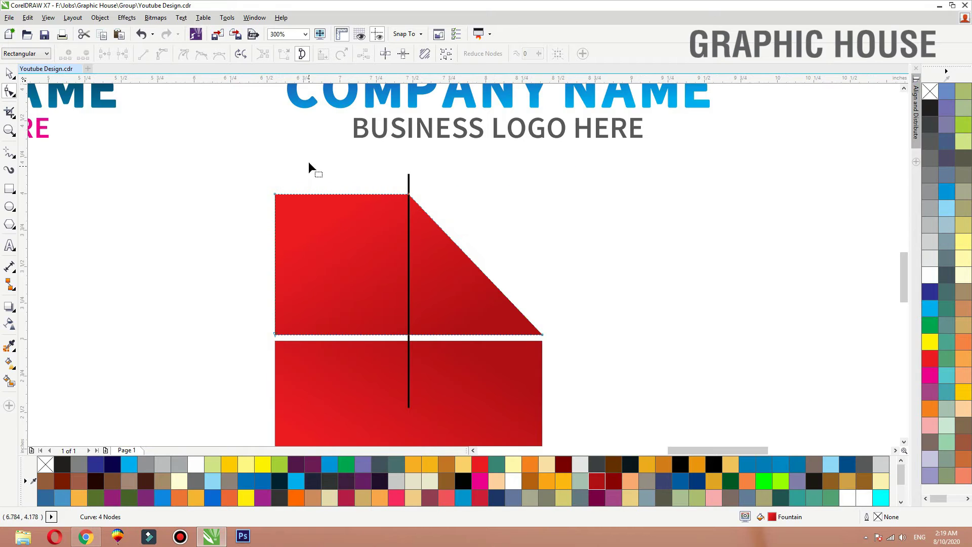
left_click_drag(306, 172, 211, 262)
key("Delete")
key("space")
- Delete the thin vertical guide and flatten the triangular roof to about 0.591 inches high
left_click(408, 253)
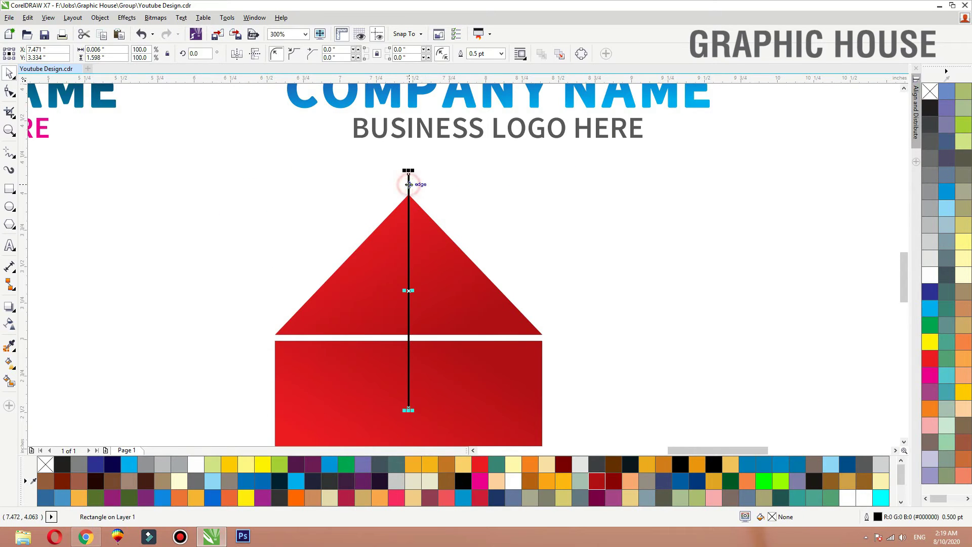
key("Delete")
left_click(414, 253)
scroll(385, 167, "down", 1)
key("F2")
left_click_drag(280, 153, 570, 390)
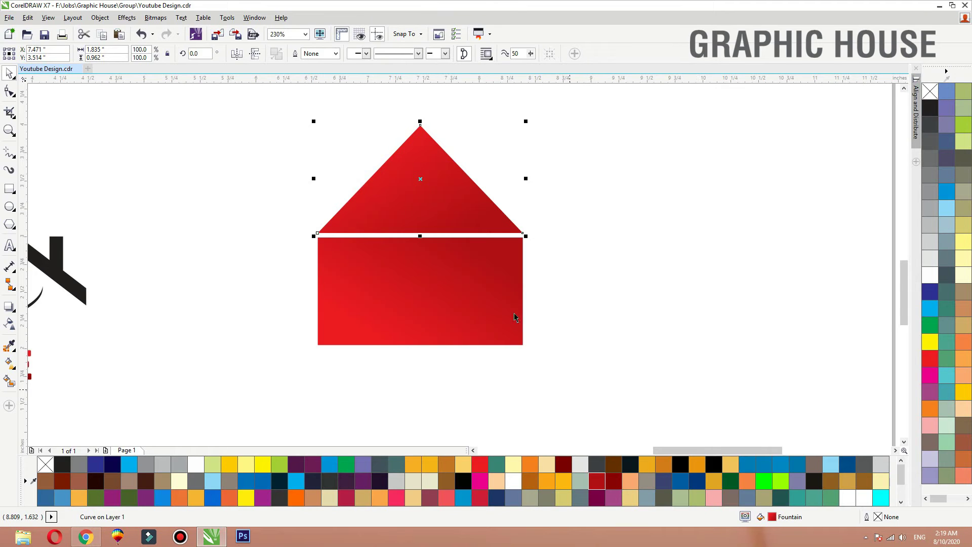
left_click_drag(420, 121, 421, 165)
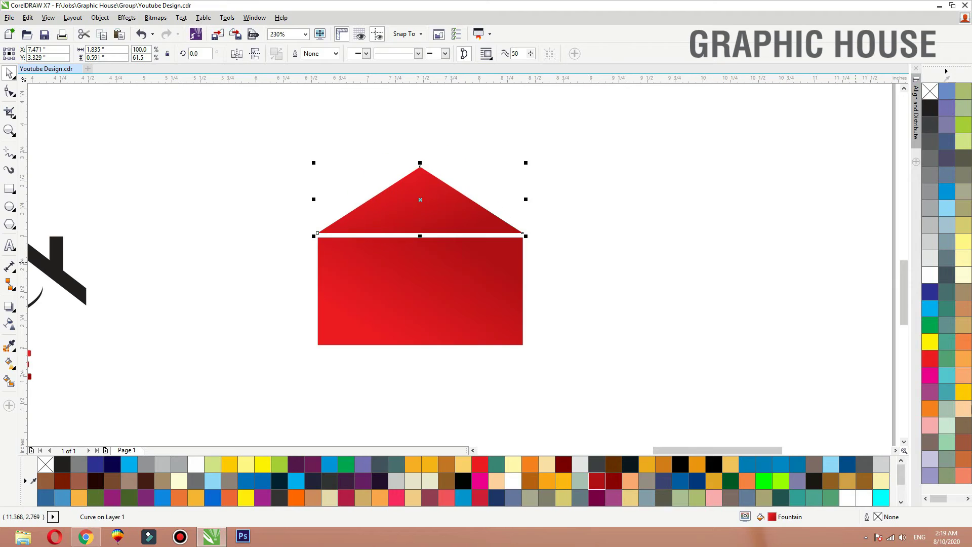
- Fill the triangular roof with dark blue C100 M100 Y0 K60
left_click(932, 294)
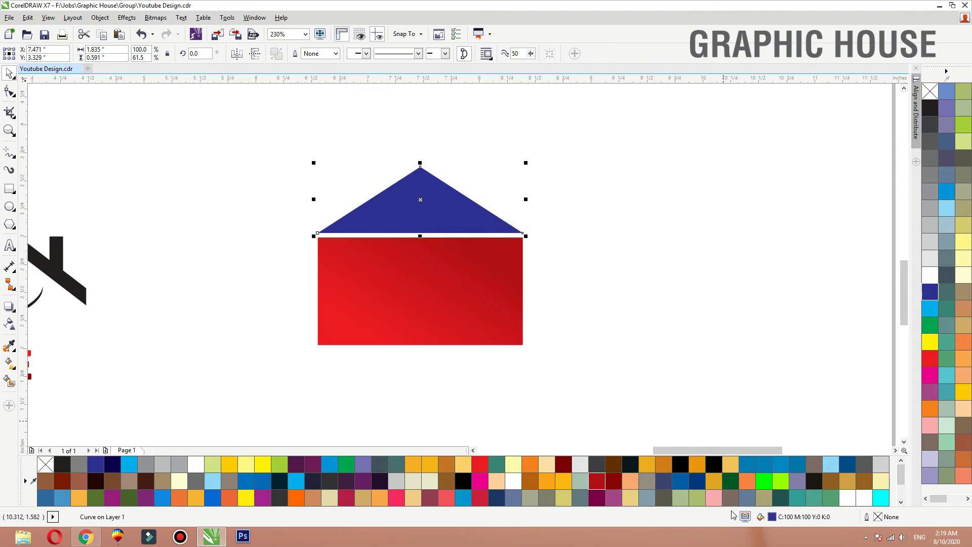
double_click(776, 519)
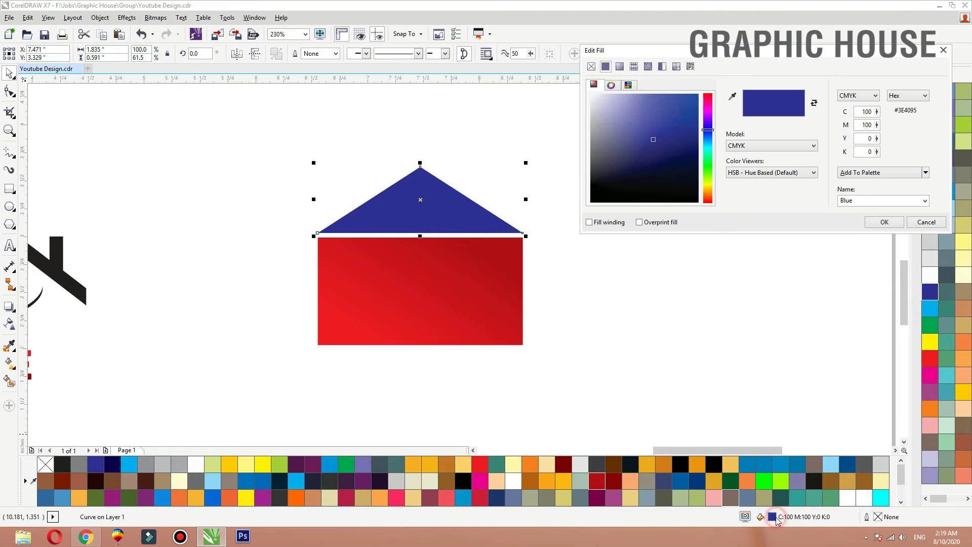
double_click(862, 152)
type("60")
key("shift+Tab")
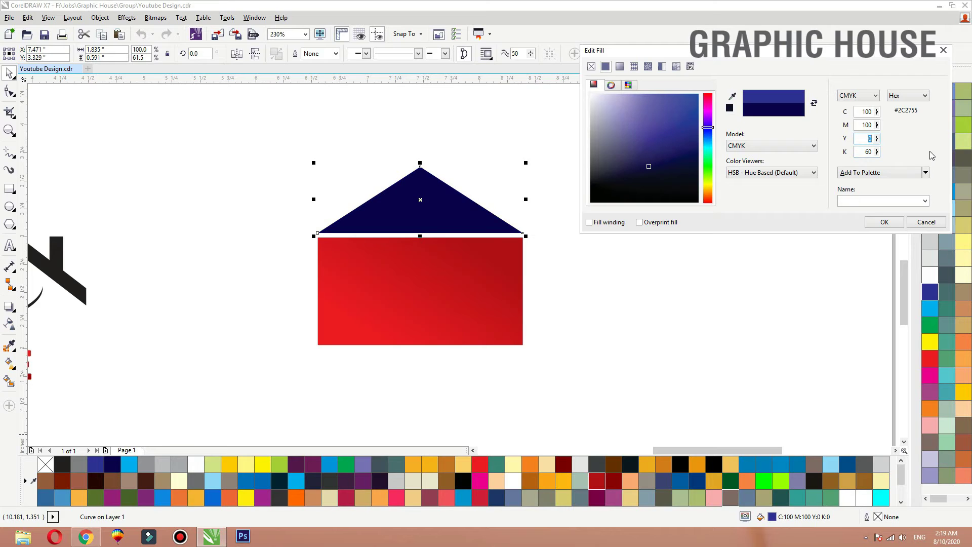
left_click(884, 222)
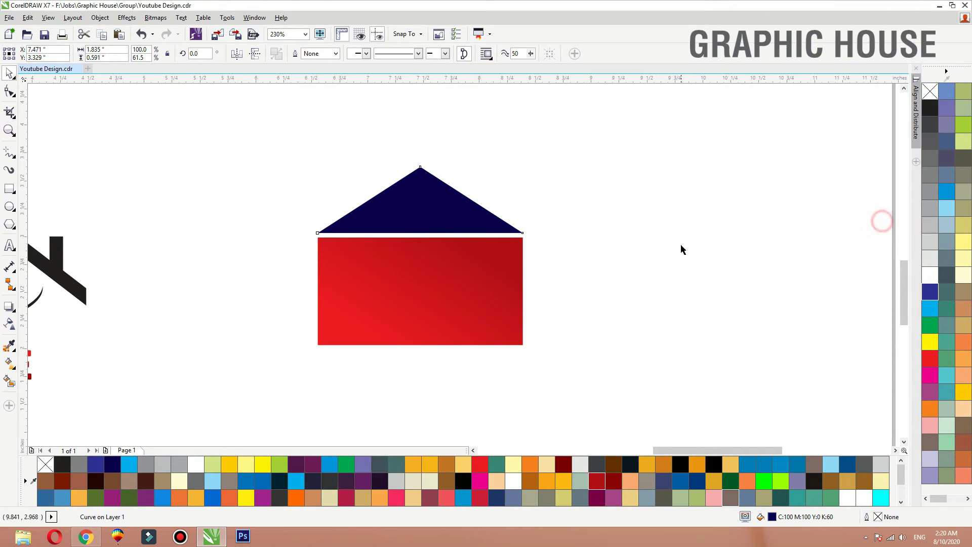
- Add a one-step inside contour of about 0.115 inches to the red rectangle below the roof
left_click(392, 259)
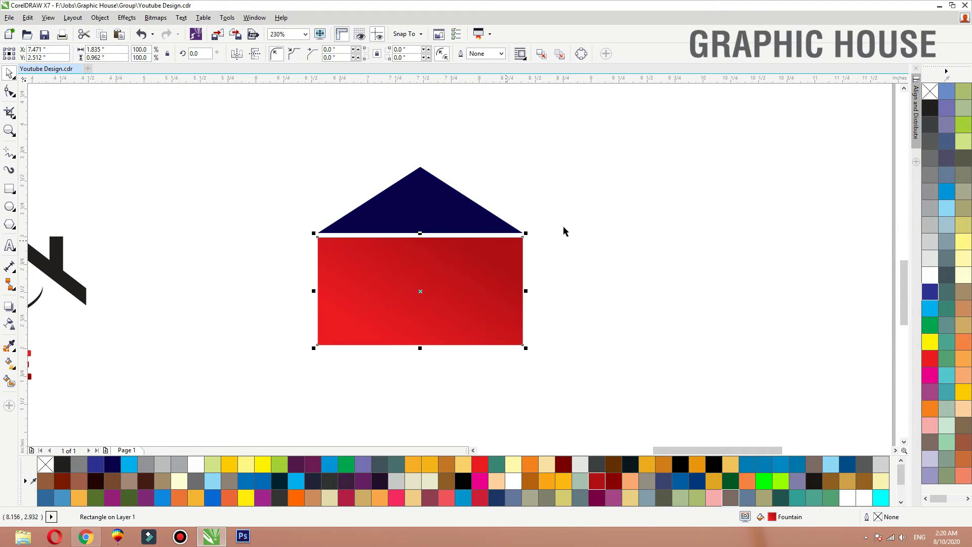
left_click(577, 224)
key("F2")
left_click_drag(598, 178, 76, 459)
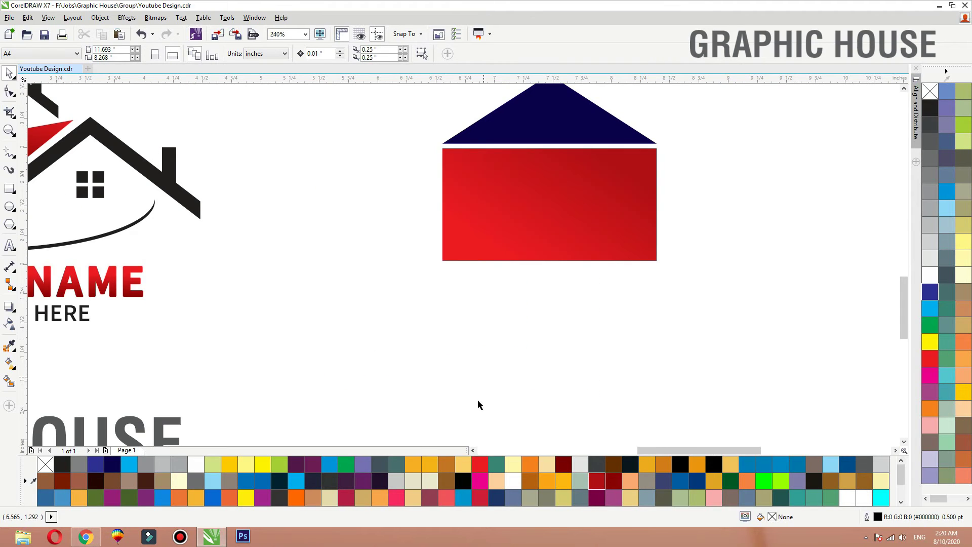
left_click(485, 247)
key("F2")
left_click_drag(367, 123, 744, 288)
left_click(14, 306)
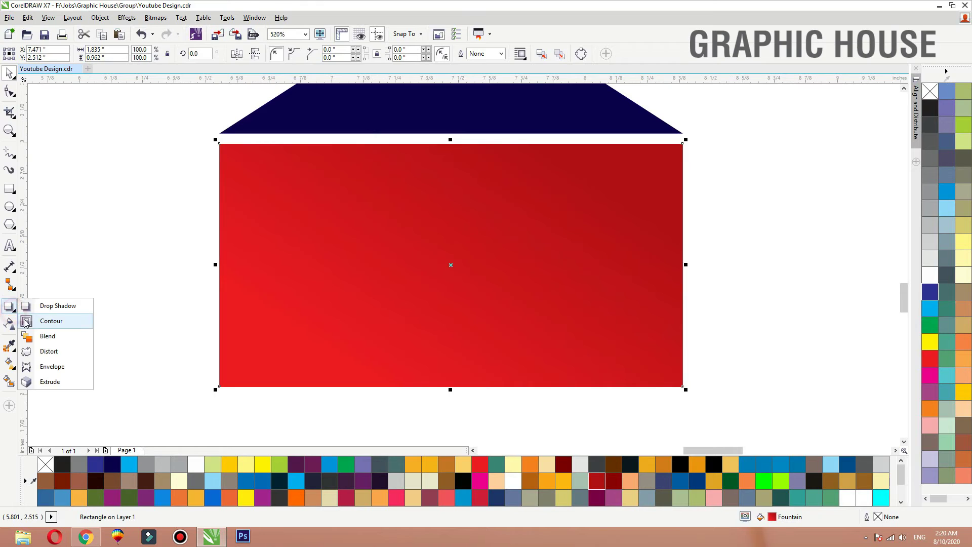
left_click(45, 320)
left_click_drag(219, 265, 249, 275)
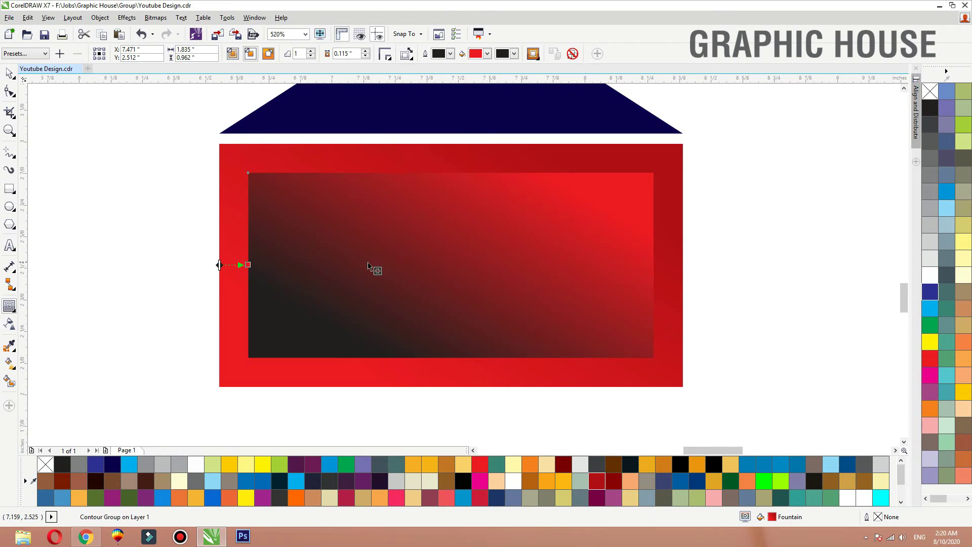
- Break the contour apart and move the inner rectangle about 0.17 inches right and 0.09 inches down
key("ctrl+k")
left_click(187, 272)
left_click_drag(420, 258, 465, 282)
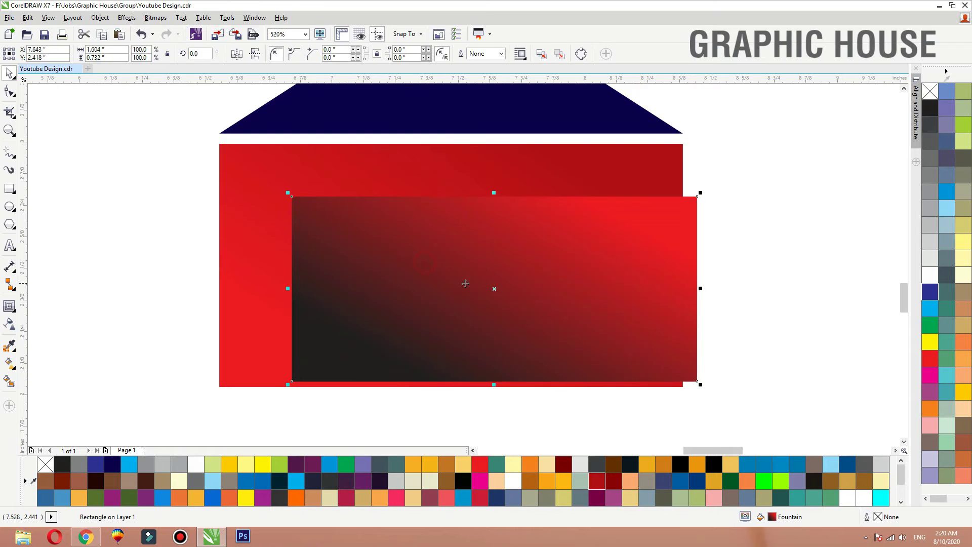
- Enlarge the inner rectangle in its original centered position to about 1.671 by 0.763 inches and trim it out of the red rectangle
key("ctrl+z")
left_click_drag(657, 168, 668, 164)
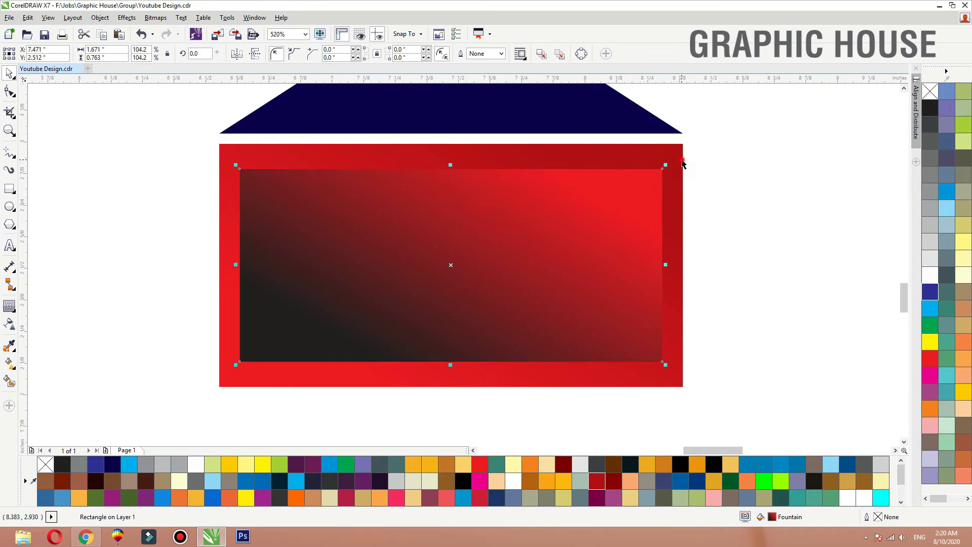
left_click(681, 160, "shift")
left_click(639, 171)
left_click(633, 161, "shift")
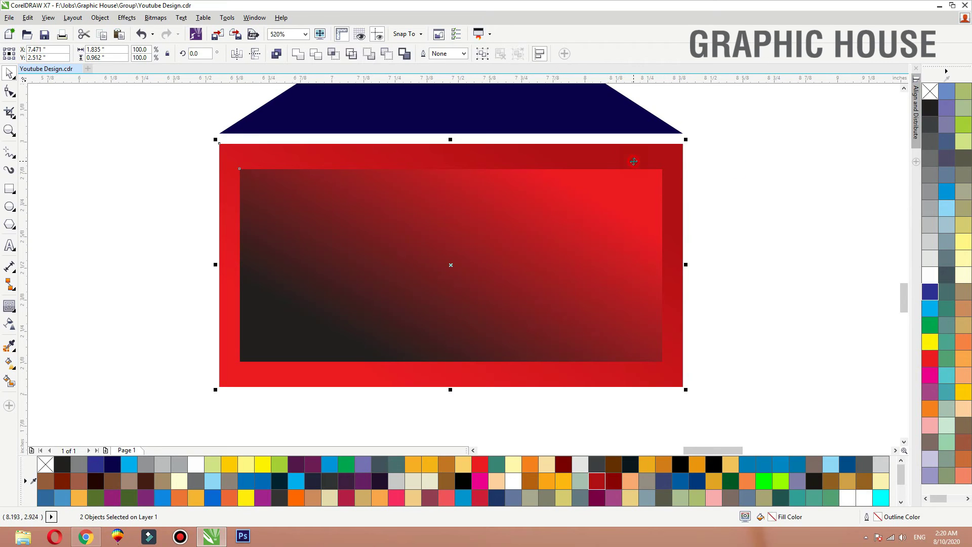
left_click(317, 55)
- Move the inner gradient rectangle about 2.37 inches to the right, clear of the house
left_click(154, 130)
left_click_drag(406, 271, 460, 322)
key("ctrl+z")
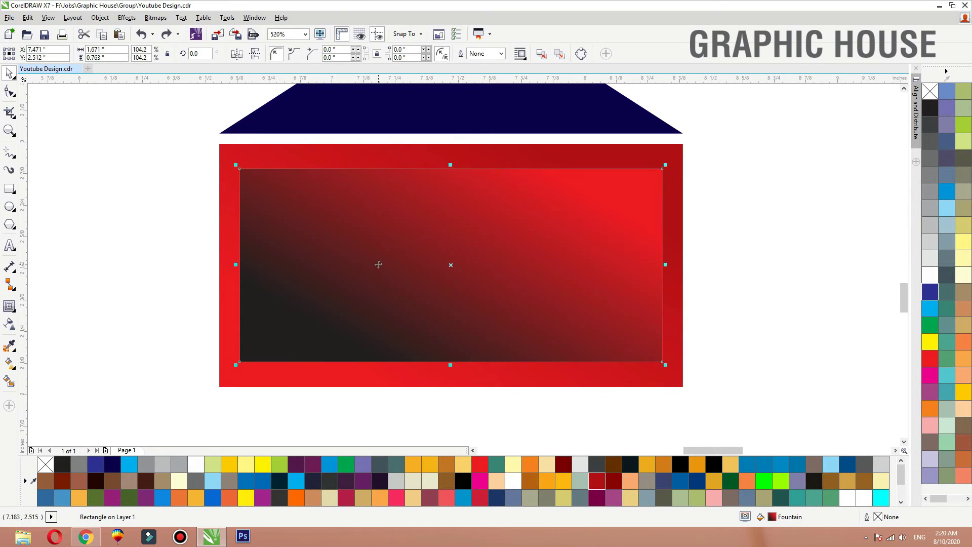
key("Delete")
key("ctrl+z")
scroll(437, 262, "down", 1)
left_click_drag(440, 262, 728, 264)
- Fill the hollow frame below the roof with yellow-green C40 M0 Y100 K0
key("F2")
left_click_drag(678, 169, 335, 339)
left_click(363, 319)
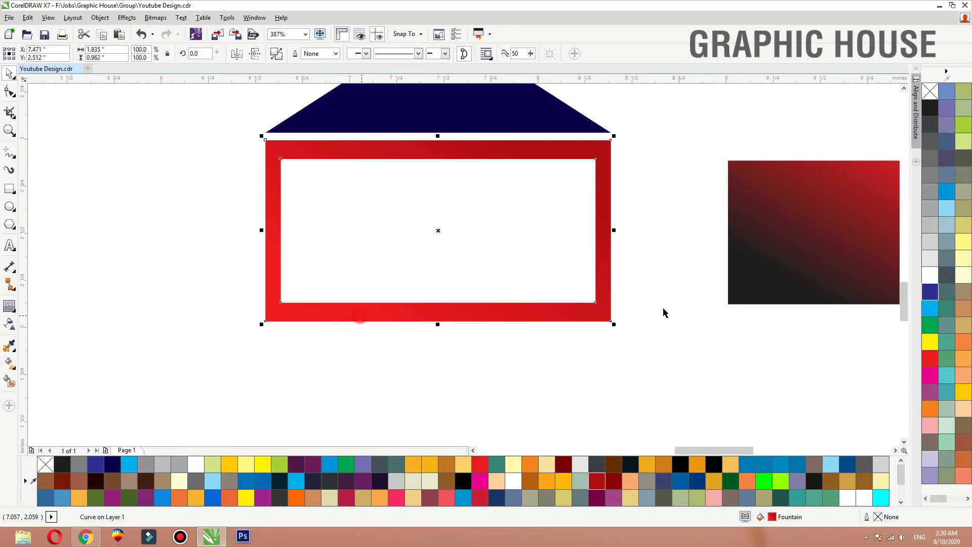
left_click(962, 125)
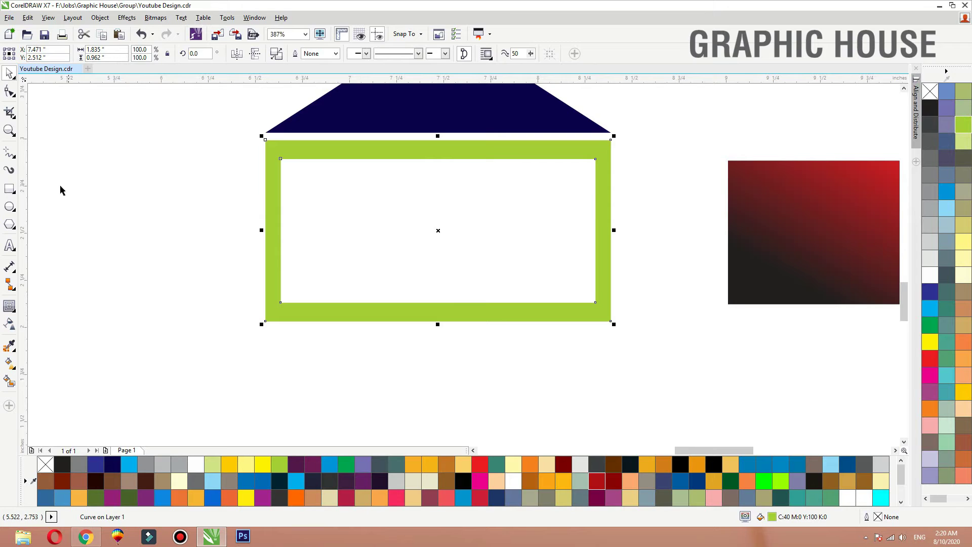
- Draw a rectangle about 1.671 by 0.659 inches over the frame's top bar, with its sides on the frame's inner edges
left_click(9, 188)
left_click_drag(276, 98, 596, 222)
key("space")
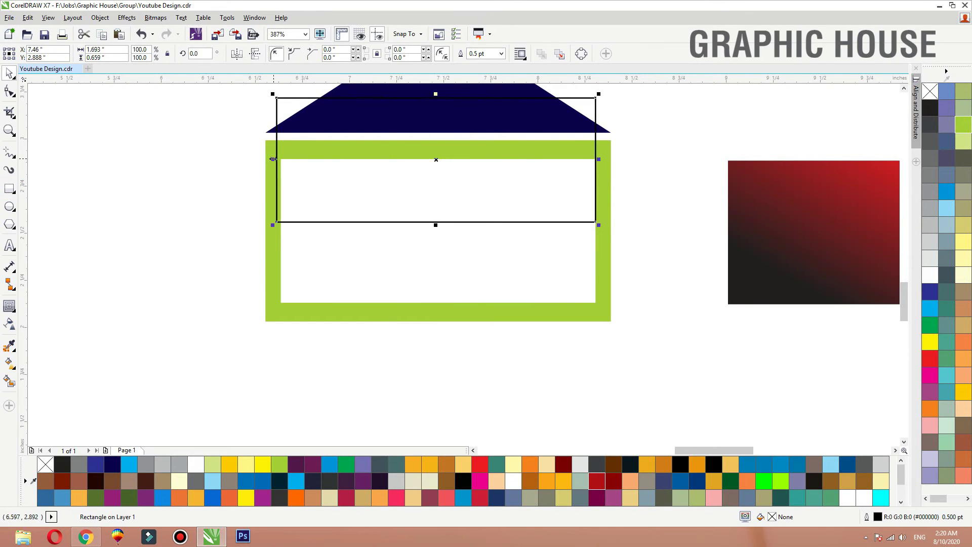
left_click_drag(272, 159, 276, 159)
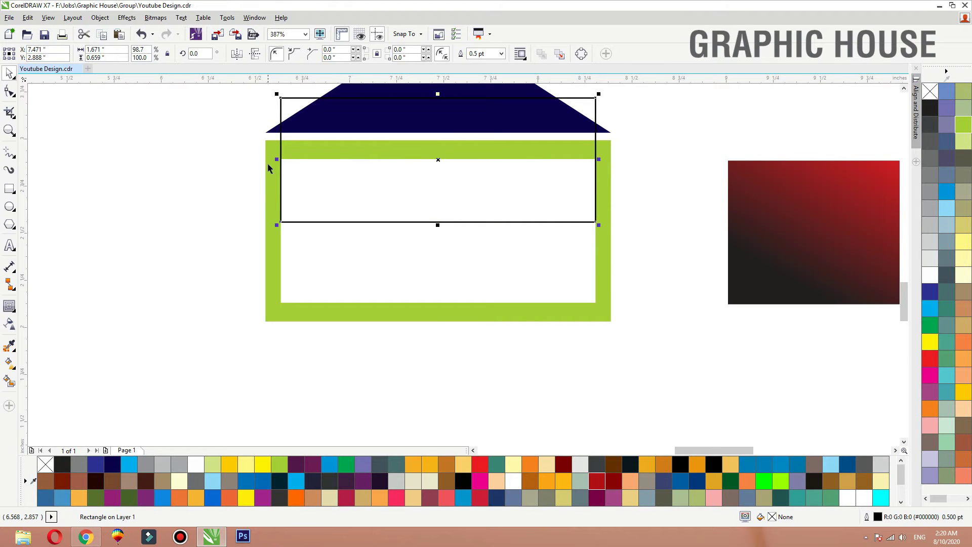
- Trim the frame's top bar away with the overlapping rectangle and delete that rectangle
left_click(267, 163, "shift")
left_click(313, 54)
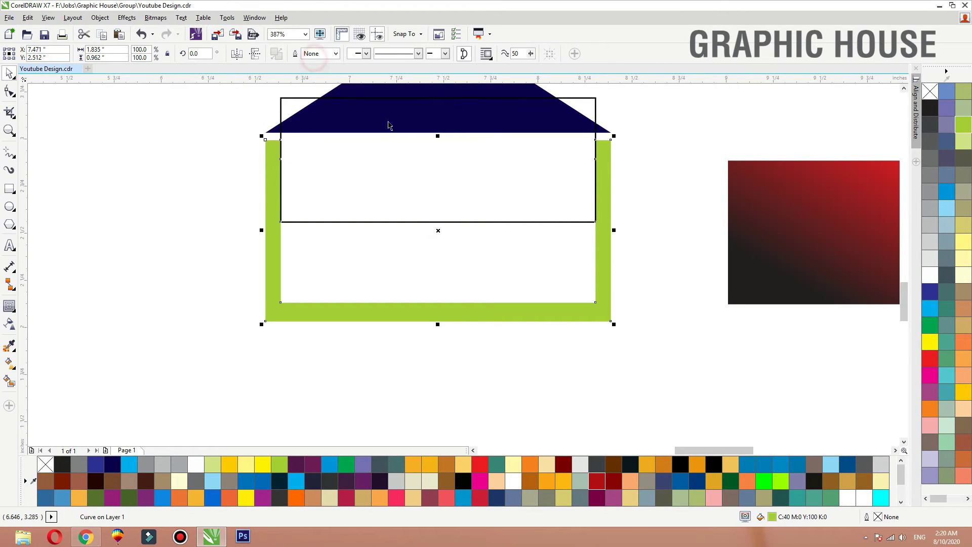
left_click(635, 194)
left_click(596, 104)
key("Delete")
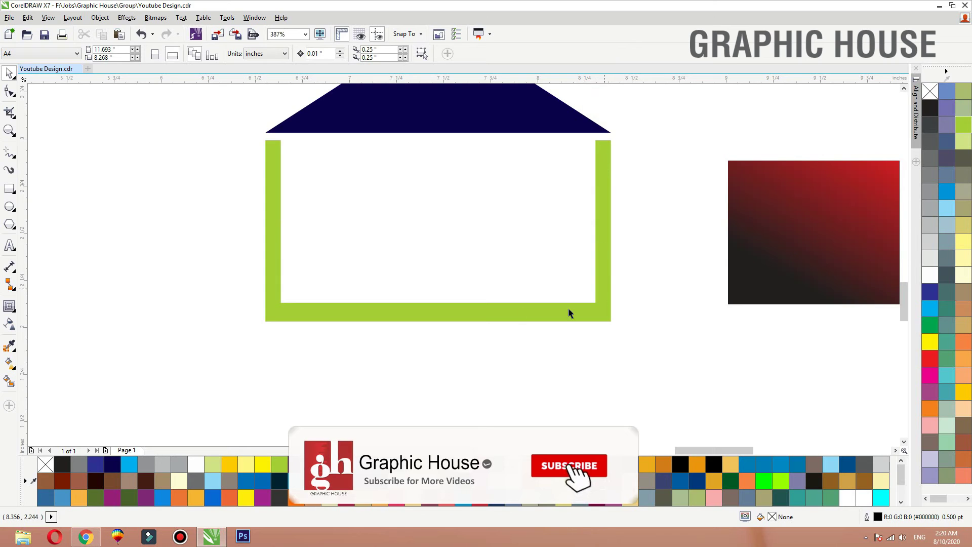
- Center the gradient rectangle horizontally and vertically on the green frame
left_click(744, 243)
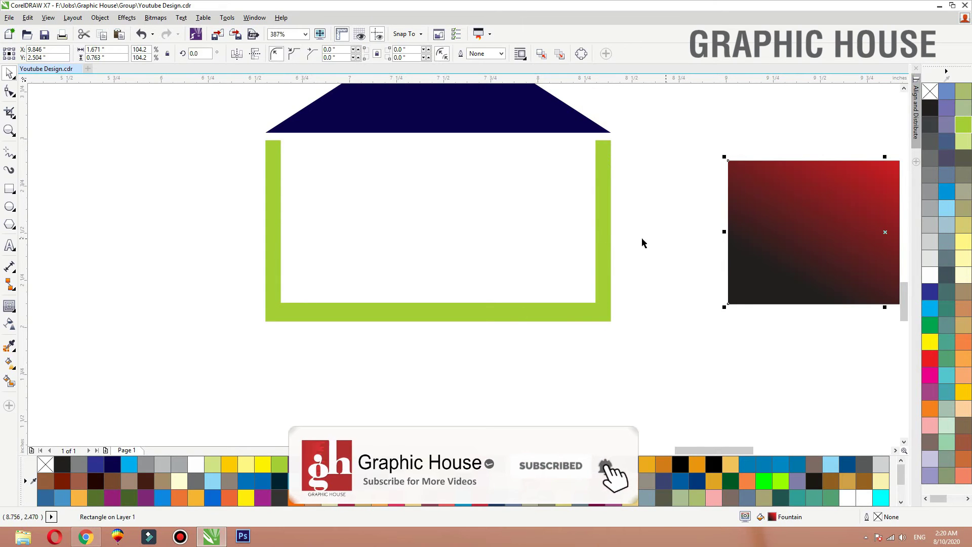
left_click(610, 244, "shift")
key("e")
left_click(729, 226)
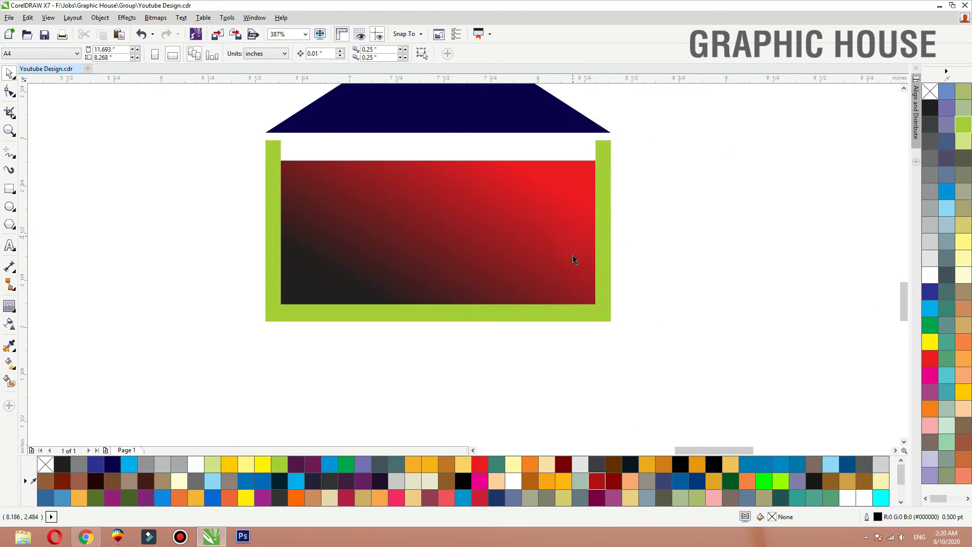
- Shrink the gradient rectangle proportionally to about 1.543 by 0.704 inches and raise it about 0.05 inches
left_click(540, 213)
left_click_drag(601, 157, 586, 157)
left_click_drag(546, 199, 543, 202)
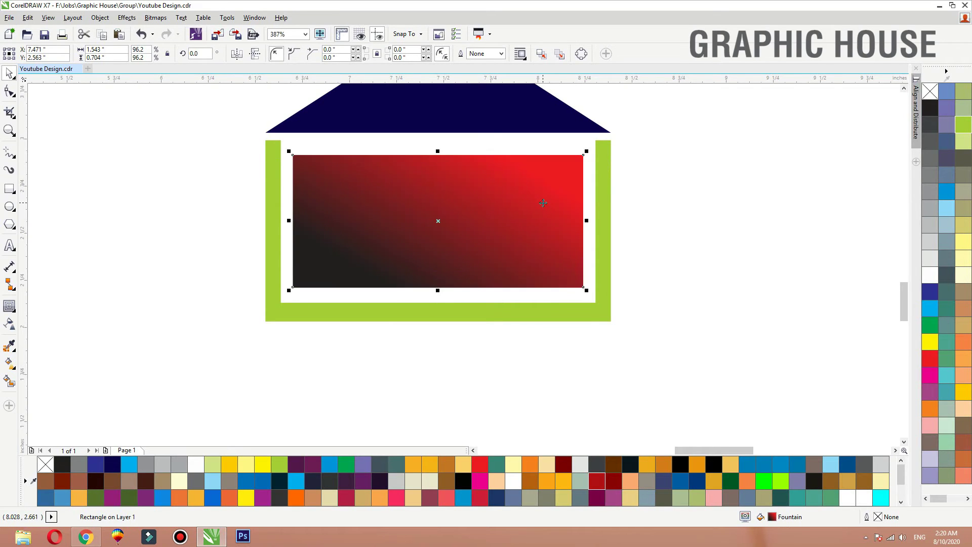
- Draw a narrow guide rectangle about 0.094 by 0.902 inches from the roof to the frame's bottom bar and center the gradient rectangle on it
left_click(9, 189)
left_click_drag(446, 133, 463, 303)
key("space")
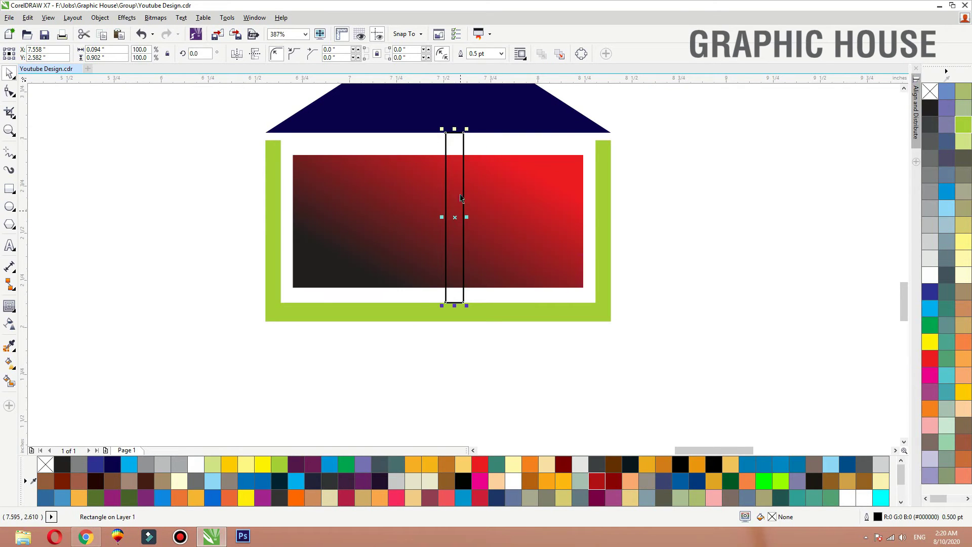
left_click(473, 164)
left_click(464, 146, "shift")
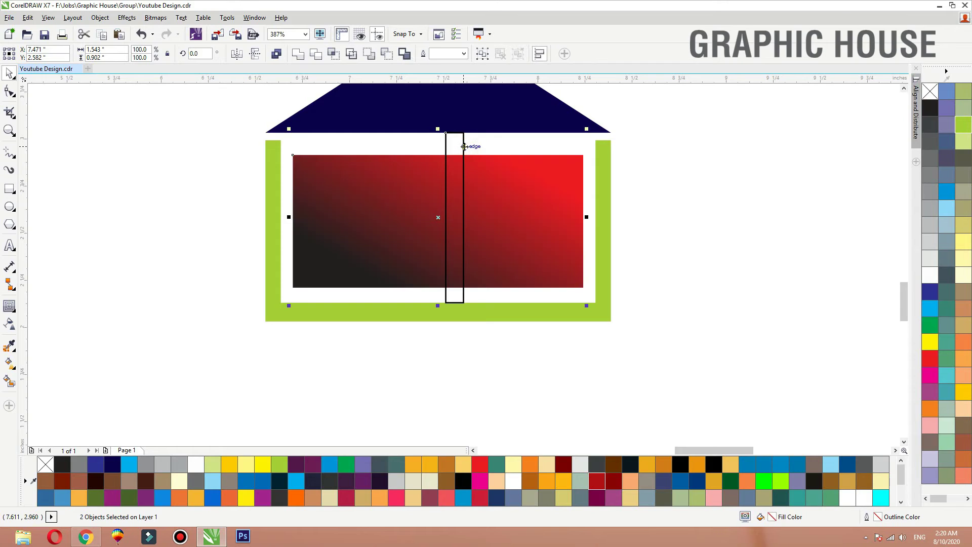
key("c")
key("e")
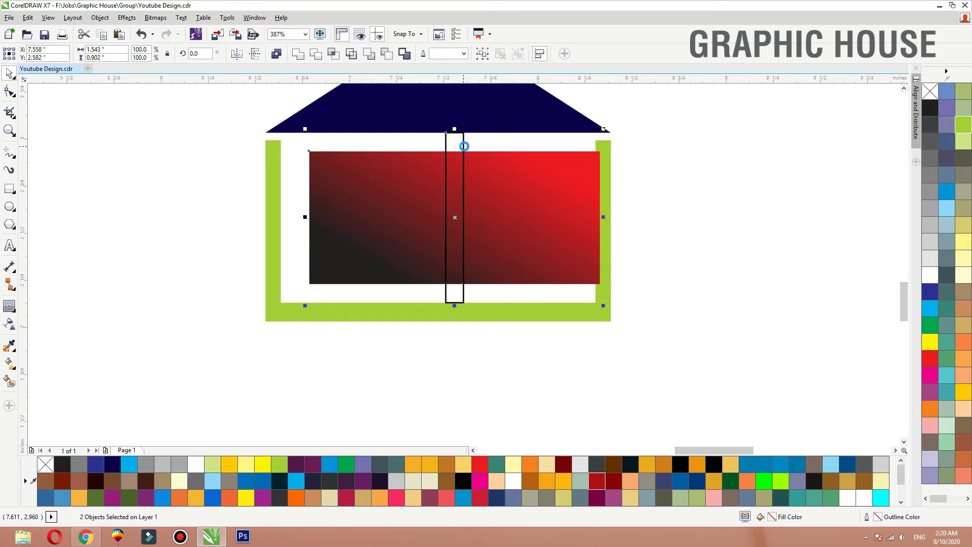
- Center the gradient rectangle horizontally under the dark blue roof
left_click(642, 153)
left_click(583, 166)
left_click(590, 127, "shift")
key("c")
left_click(673, 151)
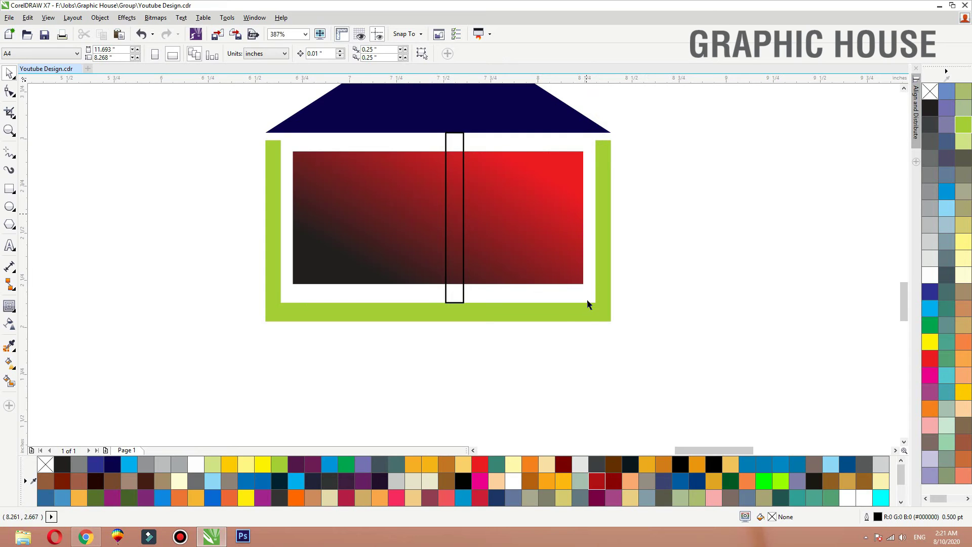
- Shorten the guide rectangle to about 0.862 inches high from its top and center the gradient rectangle vertically against it
left_click(460, 145)
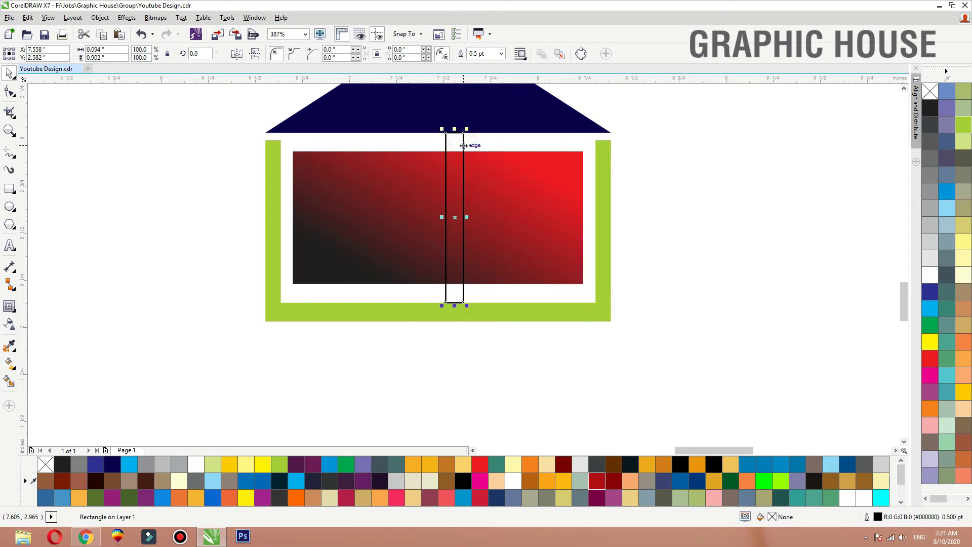
left_click_drag(373, 149, 281, 138)
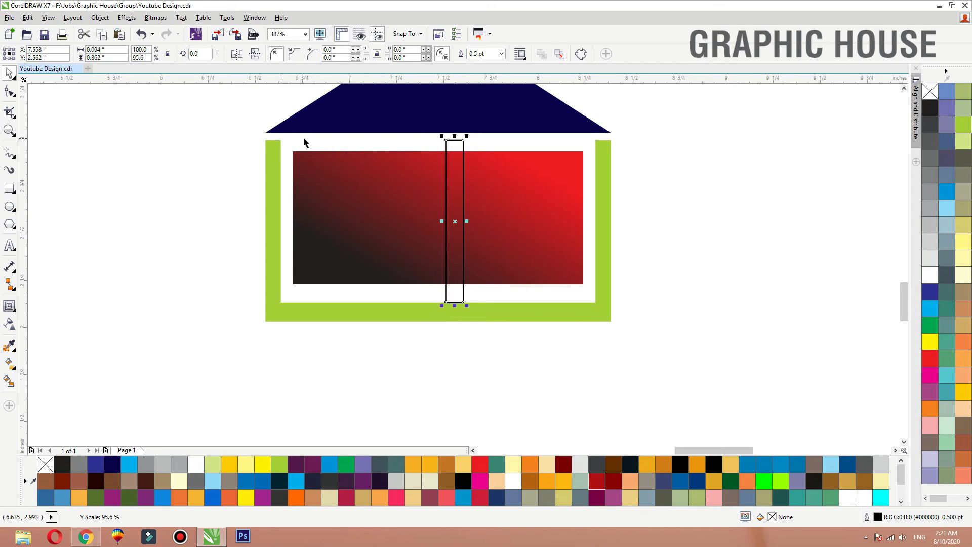
left_click(476, 152, "shift")
key("e")
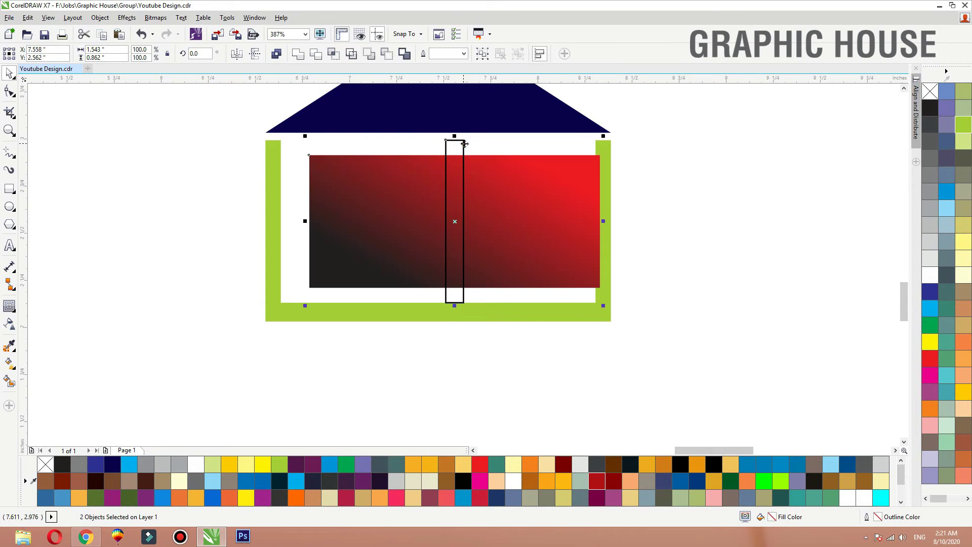
key("c")
key("ctrl+z")
- Center the narrow guide rectangle horizontally on the frame and delete it
left_click(704, 146)
left_click(461, 143)
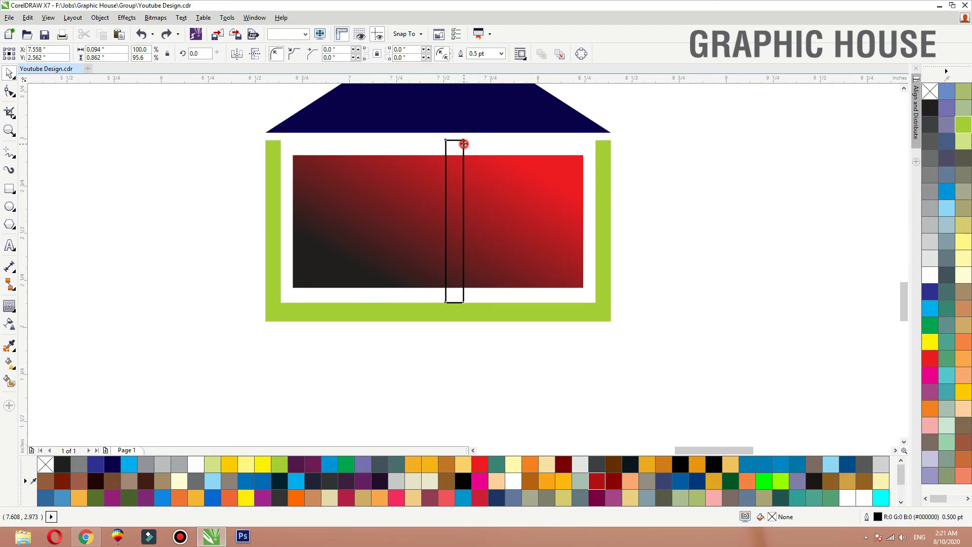
left_click(477, 309, "shift")
key("c")
left_click(492, 246)
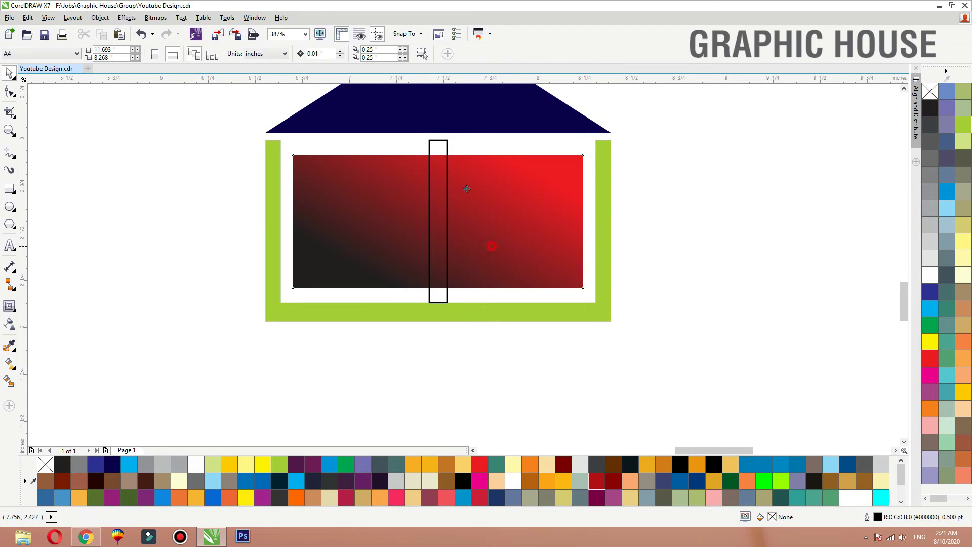
left_click(448, 144, "shift")
left_click(672, 157)
left_click(447, 147)
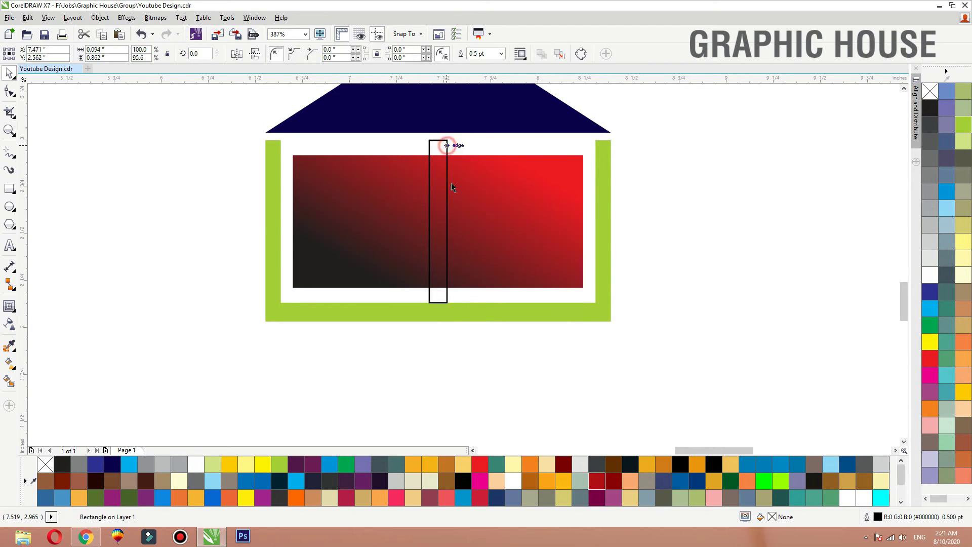
key("Delete")
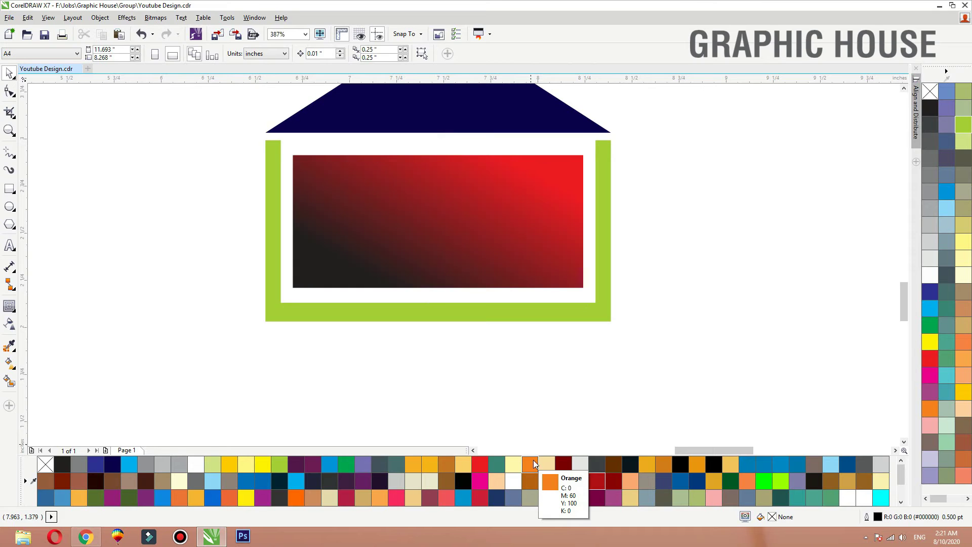
- Build a four-pane window about 0.328 by 0.306 inches from white rectangles without outlines and group the panes
left_click(9, 188)
mouse_move(382, 176)
left_mouse_down()
mouse_move(409, 201)
mouse_move(432, 191)
mouse_move(403, 221)
left_mouse_up()
left_click(930, 274)
right_click(930, 91)
left_click(401, 187, "shift")
left_click_drag(527, 393, 321, 142)
key("ctrl+g")
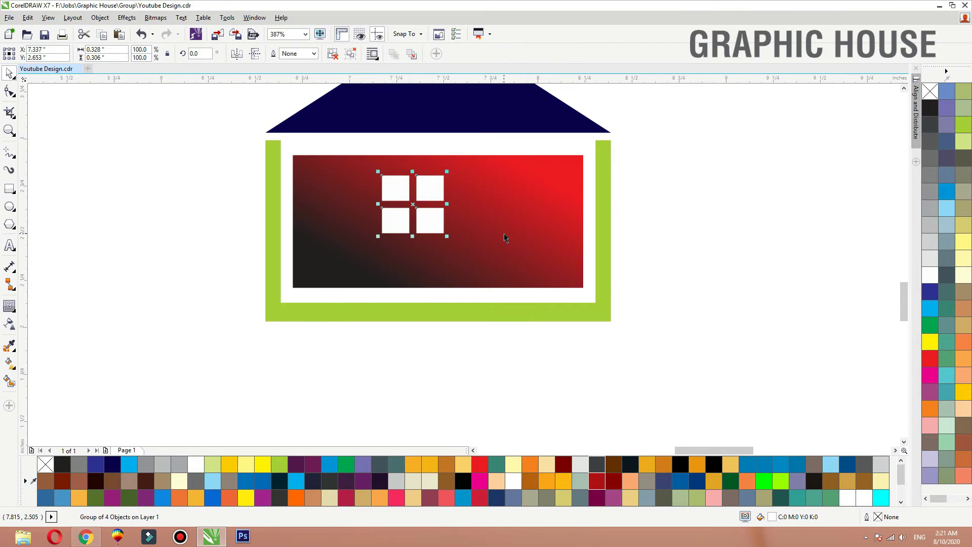
- Center the window group horizontally and vertically on the gradient rectangle
left_click(504, 236, "shift")
key("c")
key("e")
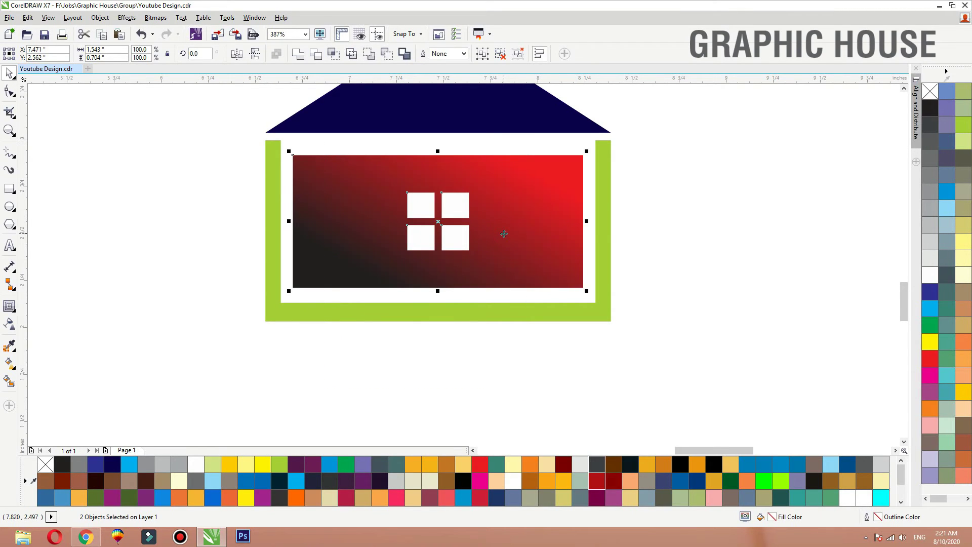
left_click(655, 204)
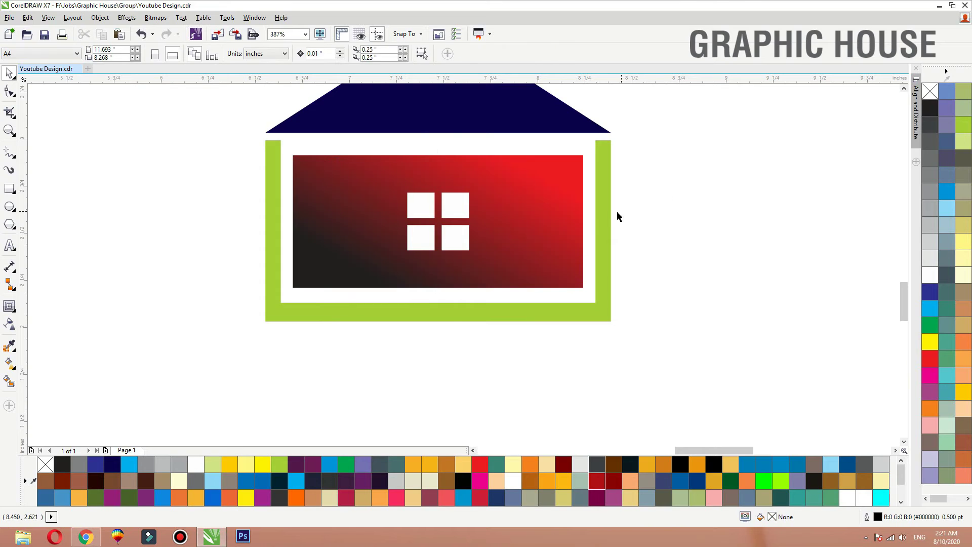
- Sample the roof's dark blue C100 M100 Y0 K60 and apply it to the green frame
left_click(604, 213)
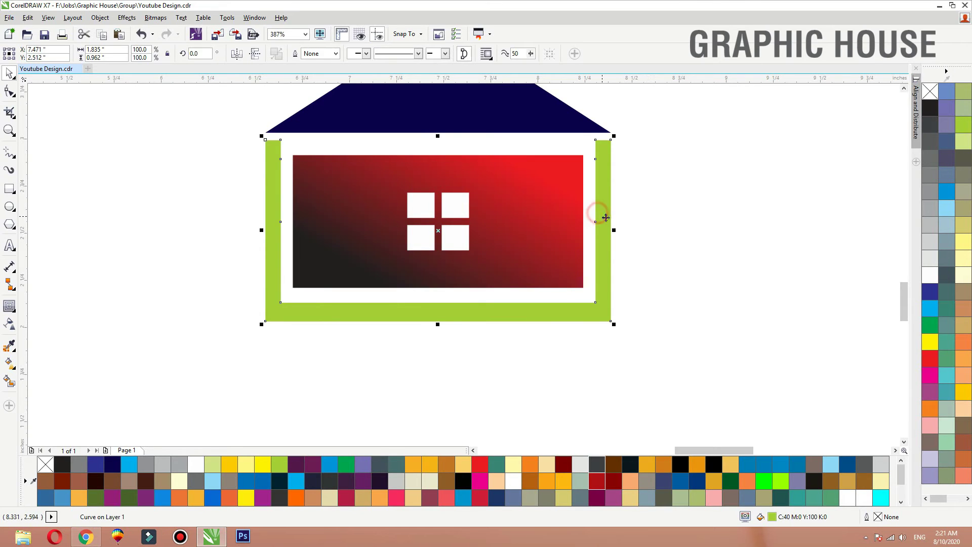
left_click(9, 345)
left_click(374, 103)
left_click(274, 165)
key("space")
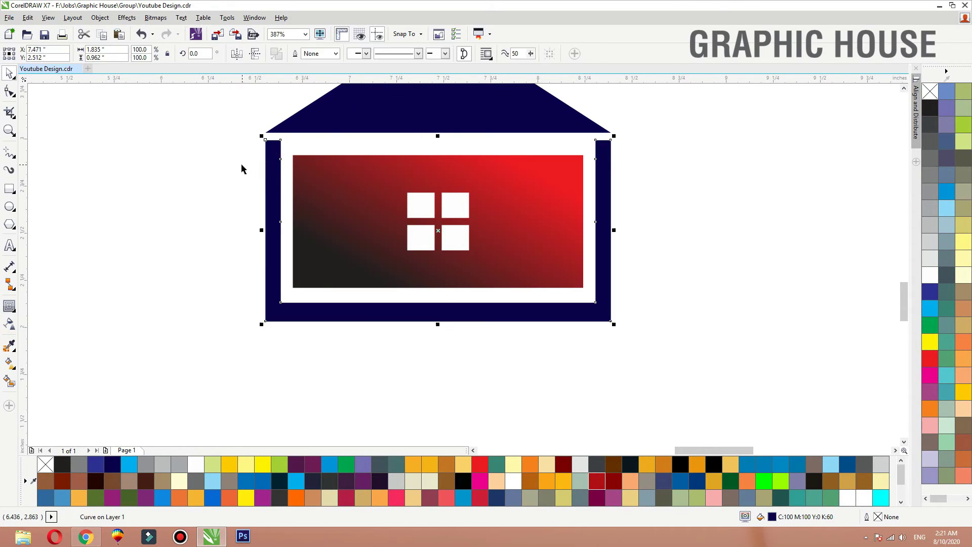
left_click(242, 165)
- Replace the gradient of the rectangle behind the window with solid dark red C0 M100 Y100 K50
key("F3")
key("F2")
left_click_drag(564, 338, 329, 147)
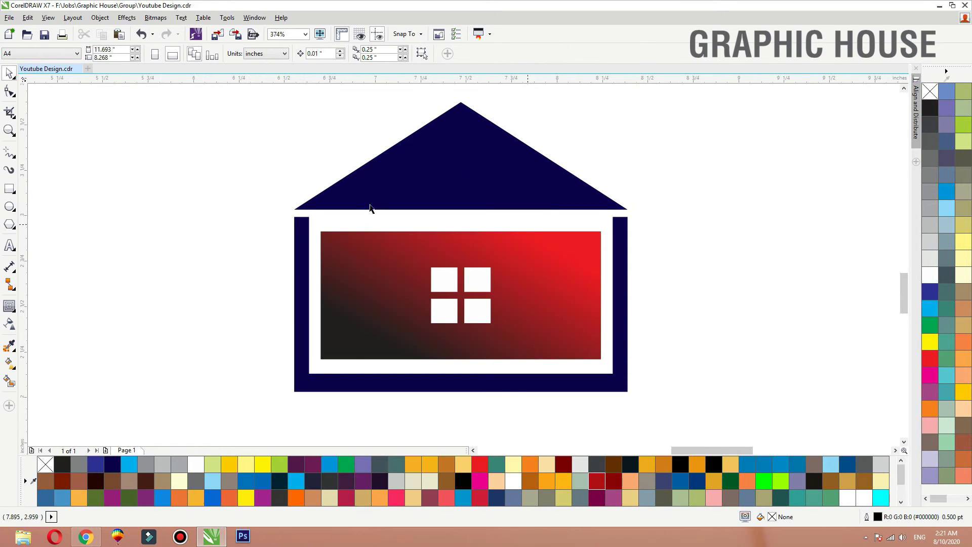
key("F2")
left_click_drag(230, 152, 532, 410)
left_click(354, 283)
left_click(442, 288)
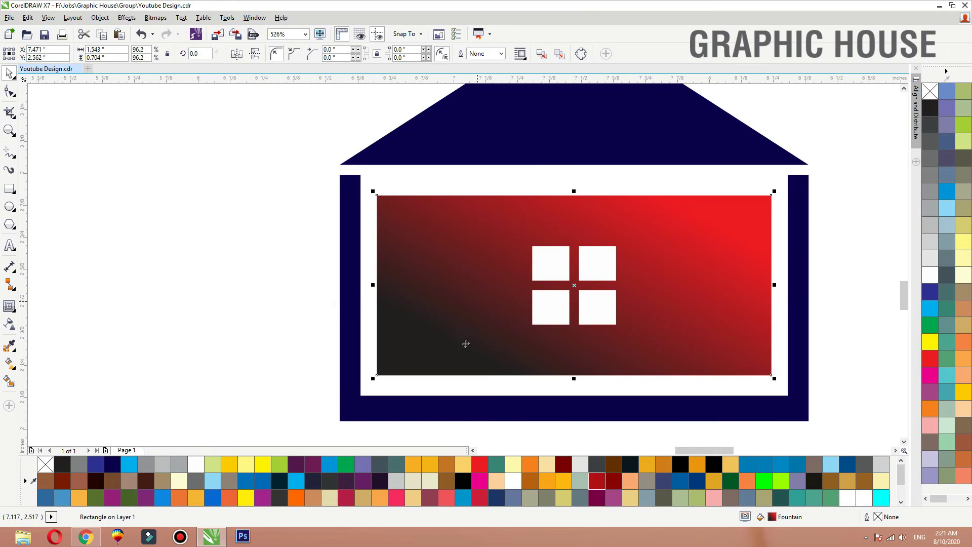
key("g")
key("space")
left_click(615, 480)
- Draw a circle about 0.267 inches wide over the upper left wall of the frame, filled C100 M100 Y0 K60 without an outline
left_click(9, 206)
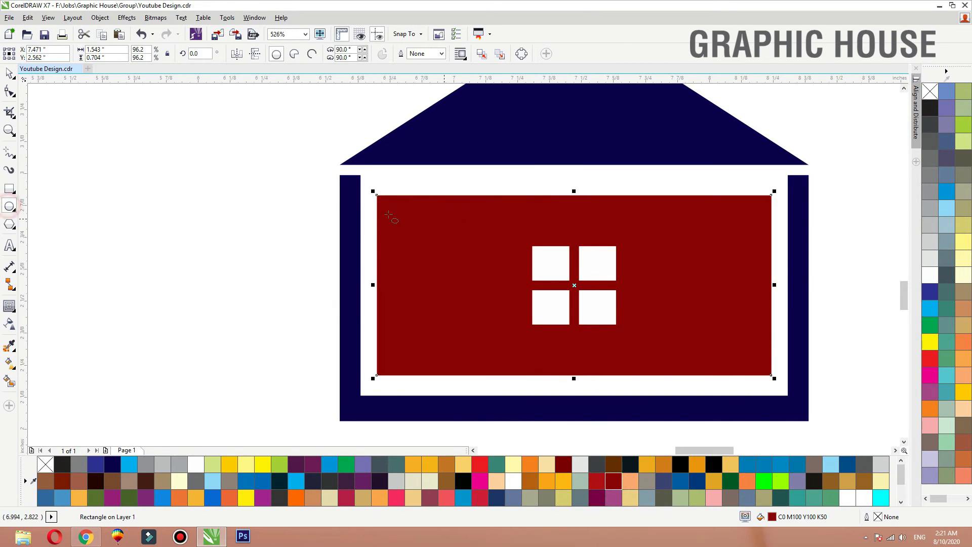
left_click_drag(312, 187, 376, 232)
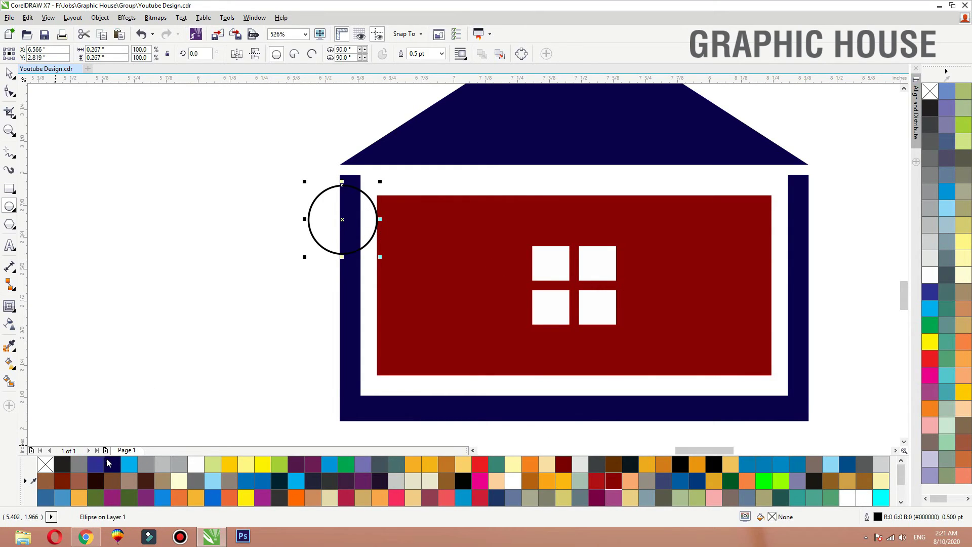
left_click(107, 463)
right_click(937, 93)
- Move the dark blue circle about 0.04 inches right and 0.03 inches down
key("F2")
left_click_drag(549, 146, 234, 327)
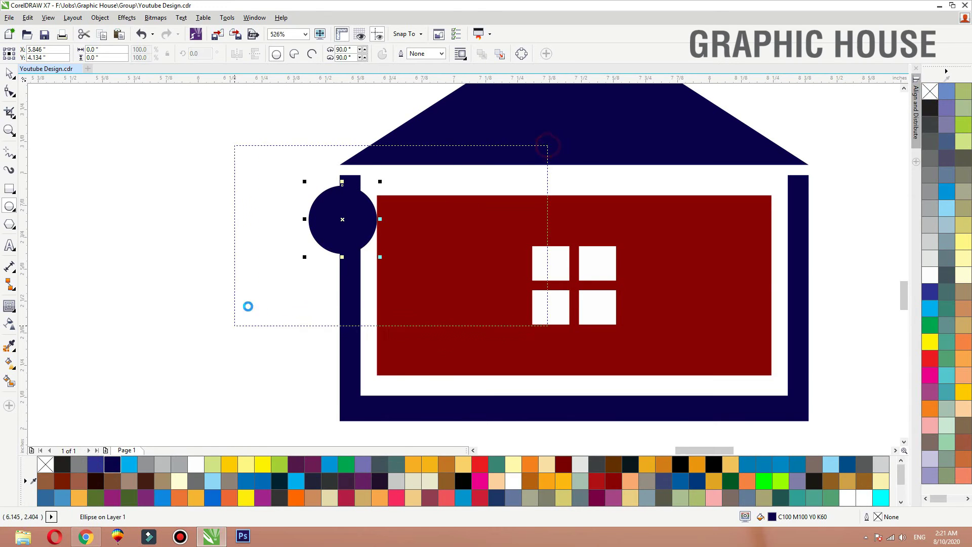
key("space")
left_click_drag(392, 205, 413, 218)
- Give the dark blue circle a 1 pt white outline
key("F12")
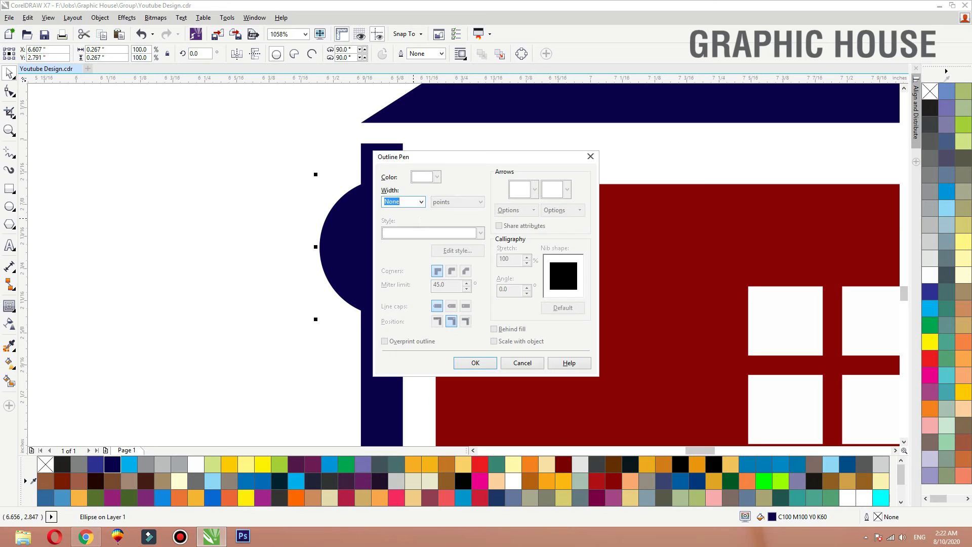
type("1")
key("Return")
right_click(930, 274)
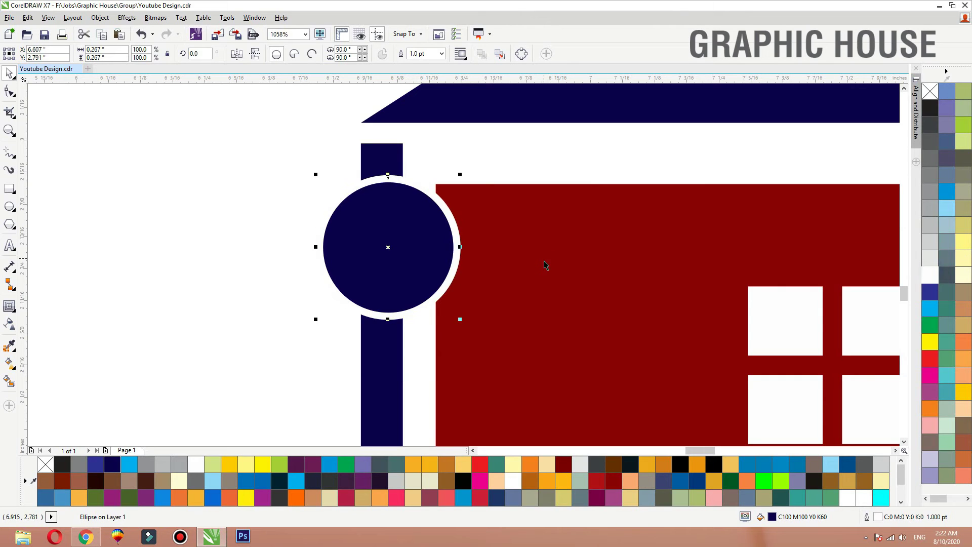
- Nudge the dark blue circle slightly left and add a concentric white circle about 0.151 inches wide inside it
left_click_drag(416, 253, 412, 252)
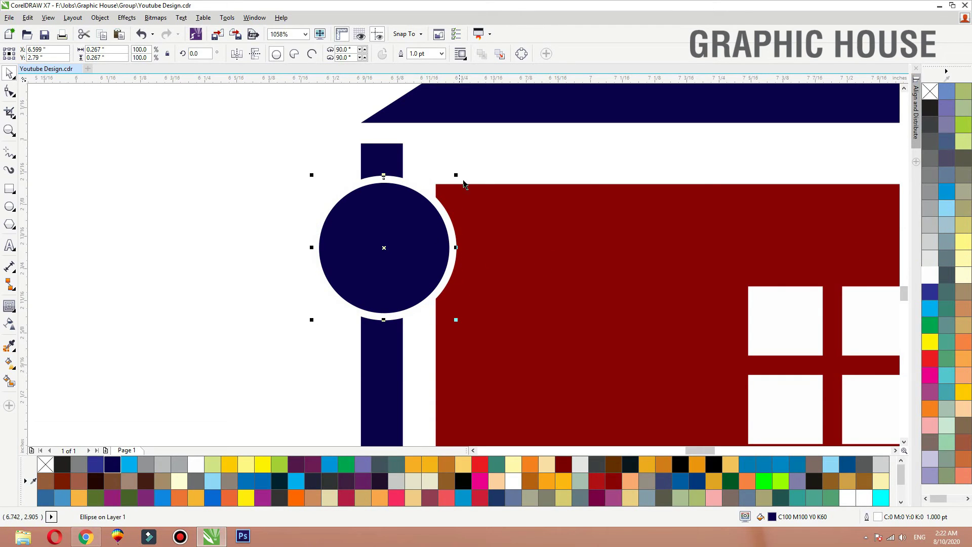
left_click_drag(455, 176, 427, 190)
left_click(930, 274)
right_click(930, 91)
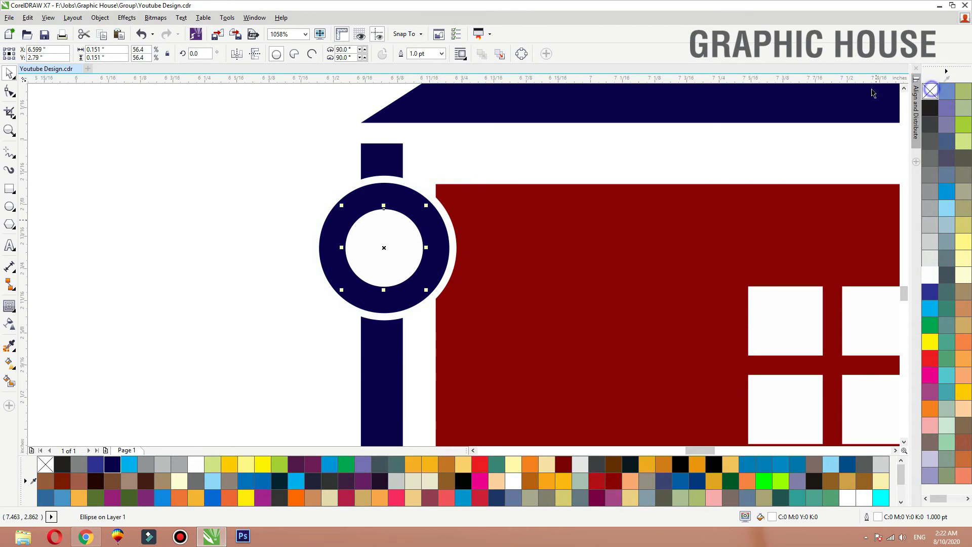
- Move both circles together up to the top end of the frame's left wall and enlarge them to about 0.276 inches wide
left_click(371, 187, "shift")
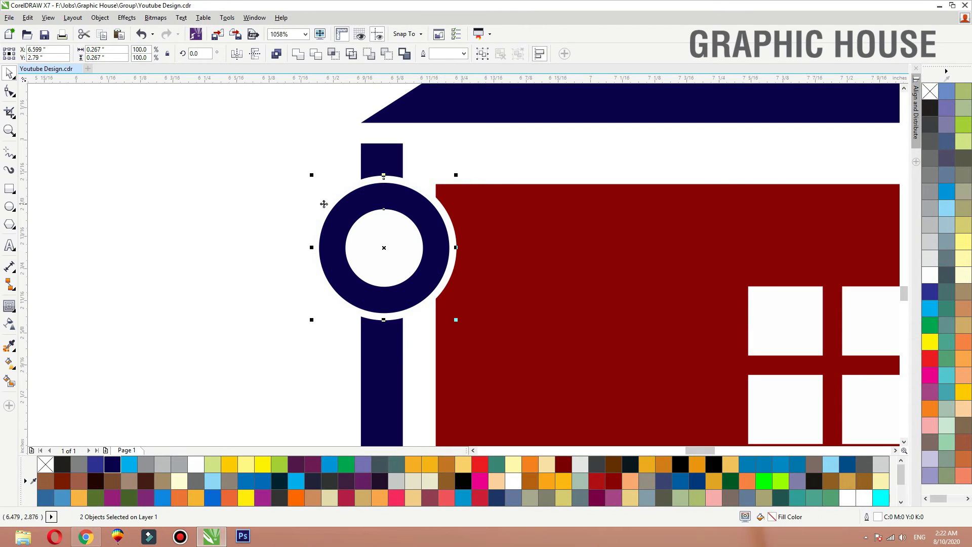
left_click_drag(351, 211, 351, 169)
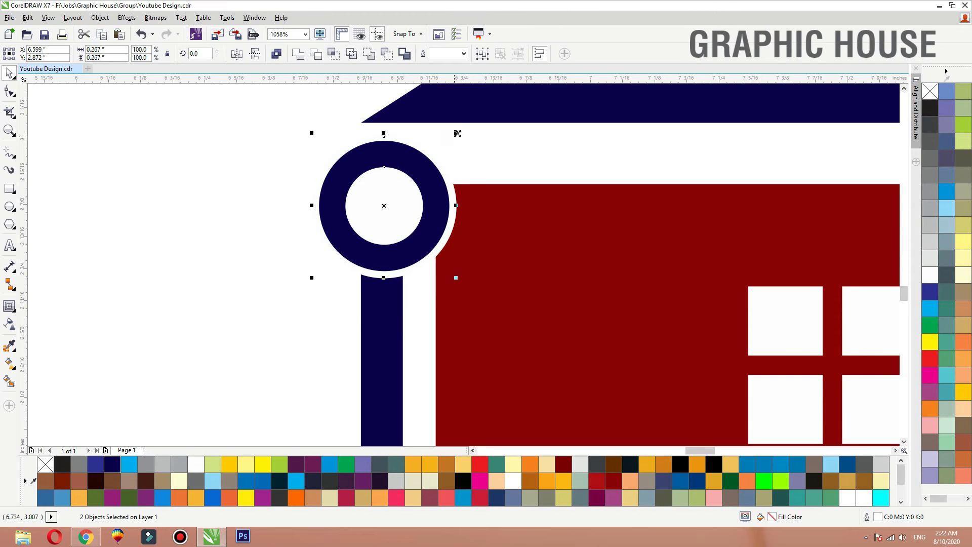
left_click_drag(459, 132, 462, 130)
- Place a larger copy of the ring on the frame's right wall at about mid-height
scroll(211, 303, "down", 2)
key("F2")
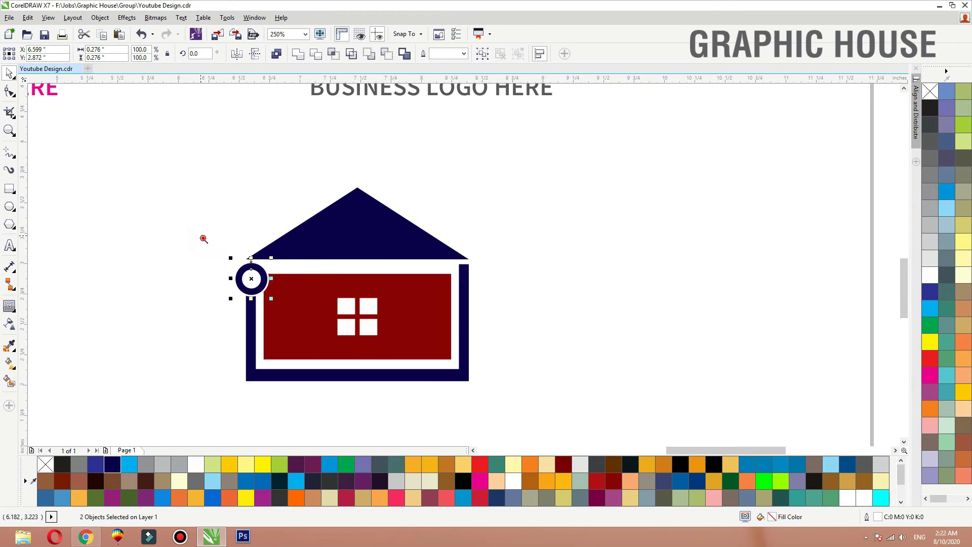
left_click_drag(201, 236, 571, 428)
left_click_drag(218, 168, 621, 264)
right_click(621, 265)
left_click_drag(647, 224, 653, 219)
left_click(700, 221)
key("F3")
key("F2")
left_click_drag(649, 370, 387, 208)
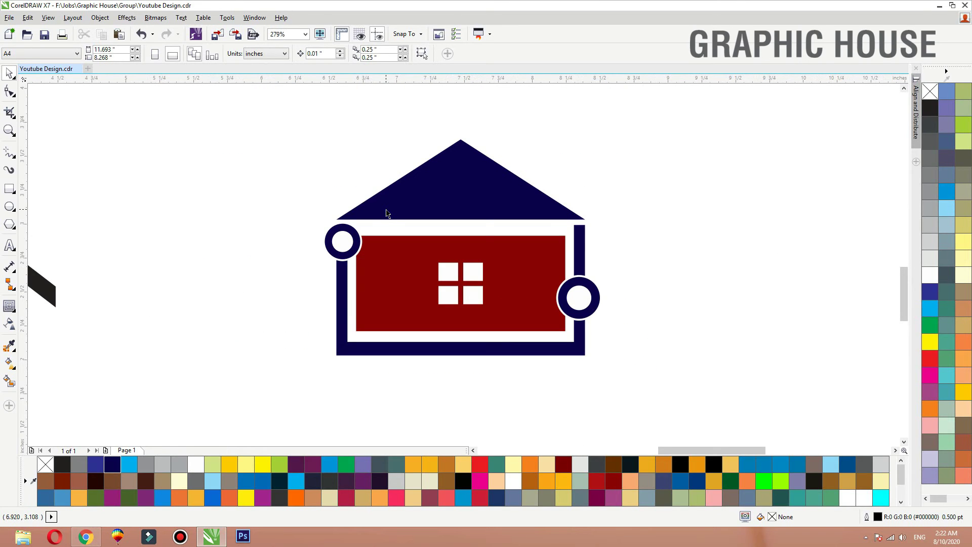
- Copy the COMPANY NAME and BUSINESS LOGO HERE texts from the logo above, scaling them down and placing them just below the house
scroll(387, 213, "down", 2)
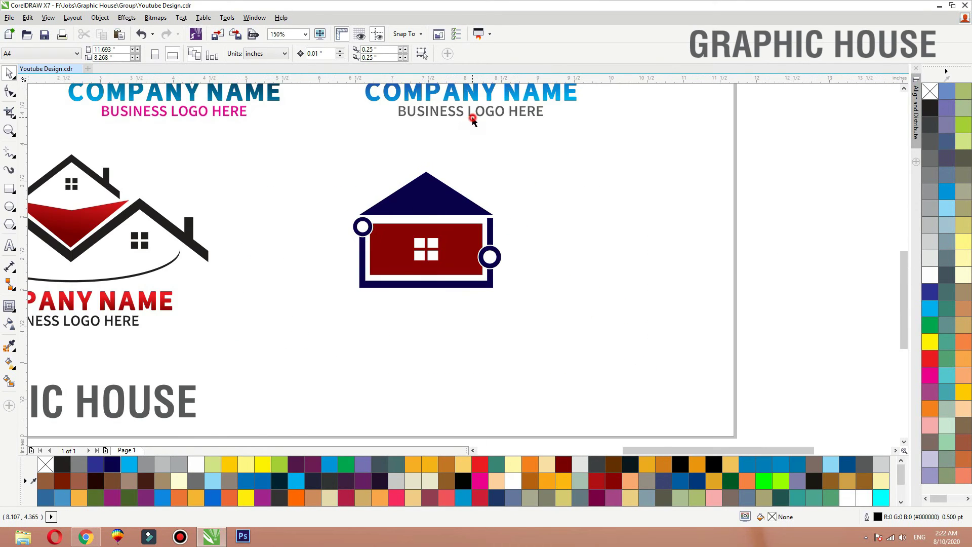
left_click(473, 116)
left_click(478, 95, "shift")
left_click_drag(478, 95, 431, 308)
scroll(579, 278, "up", 2)
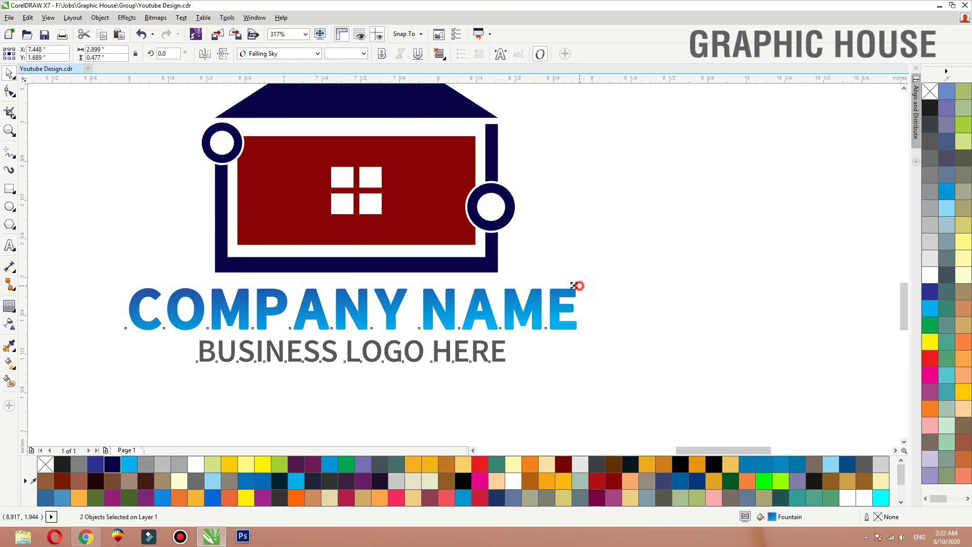
left_click_drag(579, 286, 528, 294)
left_click_drag(449, 316, 450, 304)
left_click(614, 286)
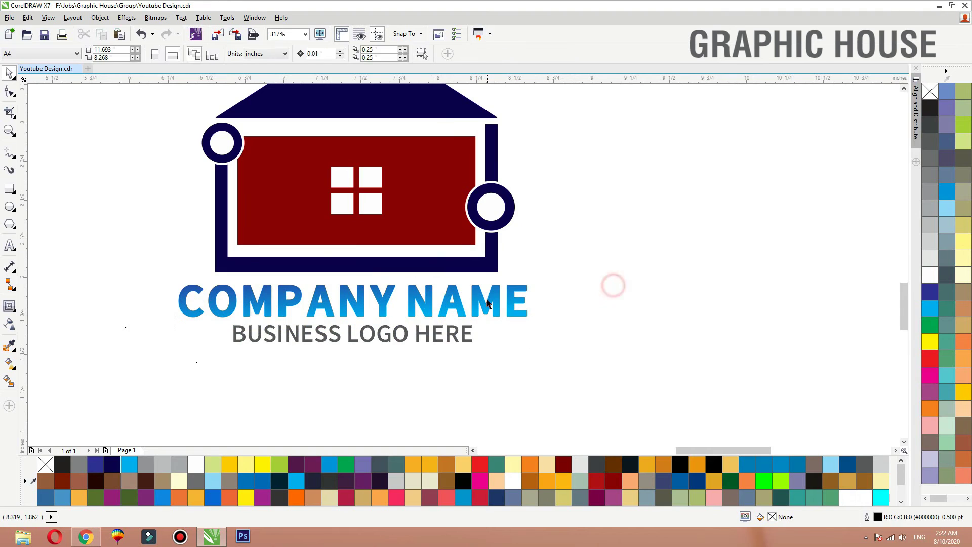
- Recolor the copied COMPANY NAME text solid dark blue and the BUSINESS LOGO HERE text dark red
left_click(487, 303)
left_click(113, 464)
left_click(354, 336)
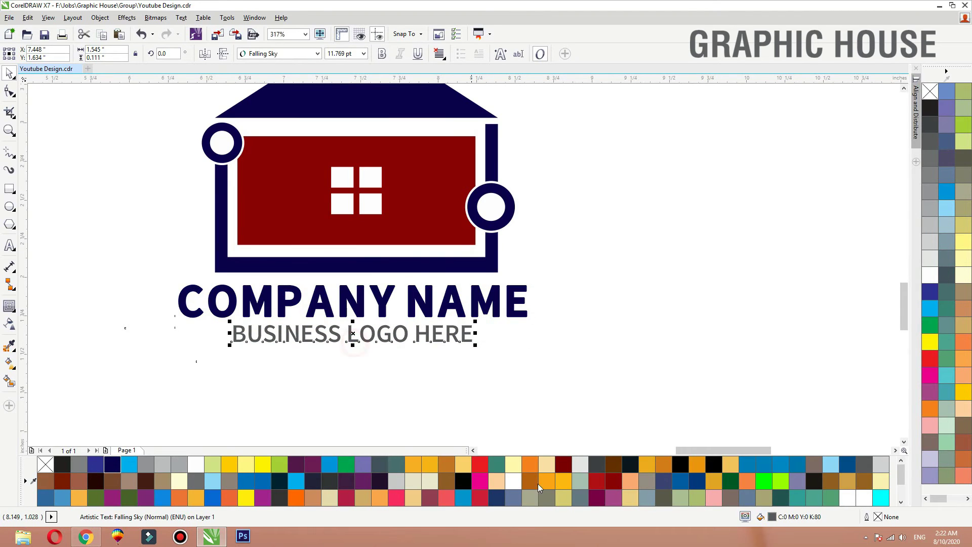
left_click(568, 464)
left_click(599, 326)
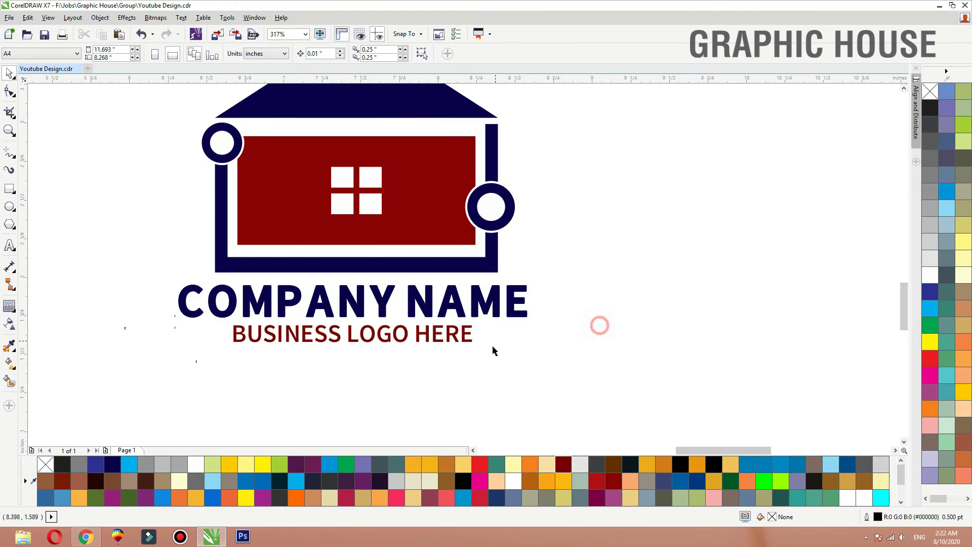
- Draw a square about 0.181 inches wide overlapping the upper part of the roof's right slope
scroll(492, 346, "down", 1)
key("F2")
left_click_drag(572, 359, 714, 296)
key("F2")
left_click(9, 188)
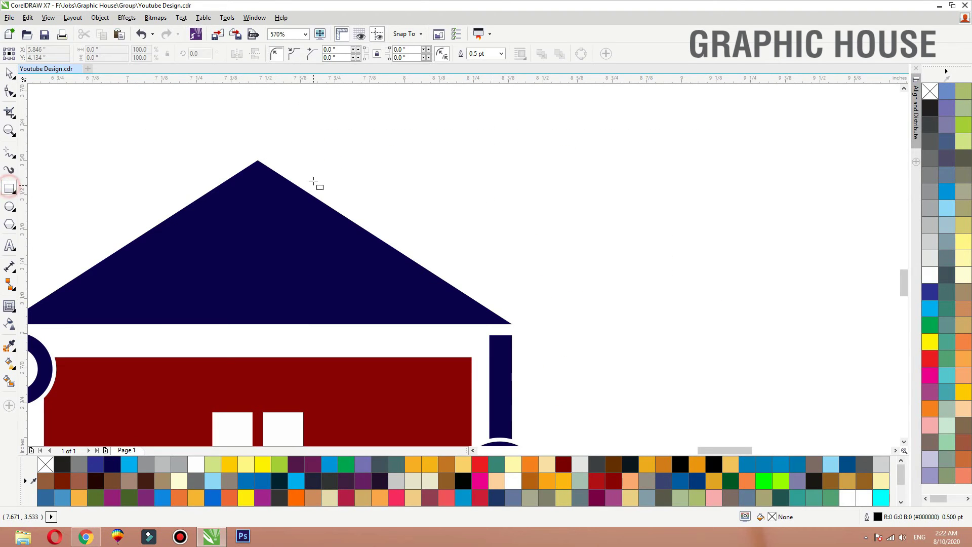
left_click_drag(352, 184, 403, 236)
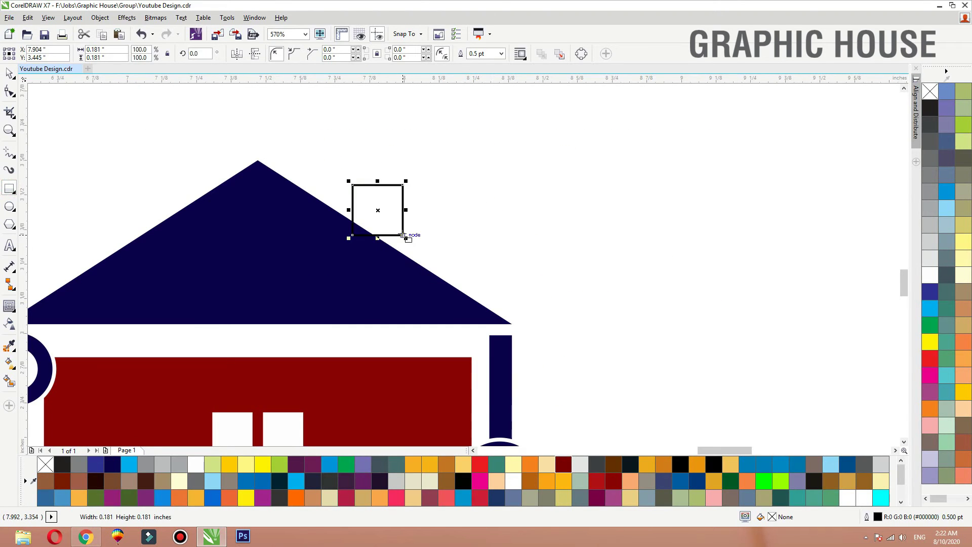
key("space")
- Fill the roof square with C0 M100 Y100 K50 and give it a 1 pt white outline
left_click(617, 483)
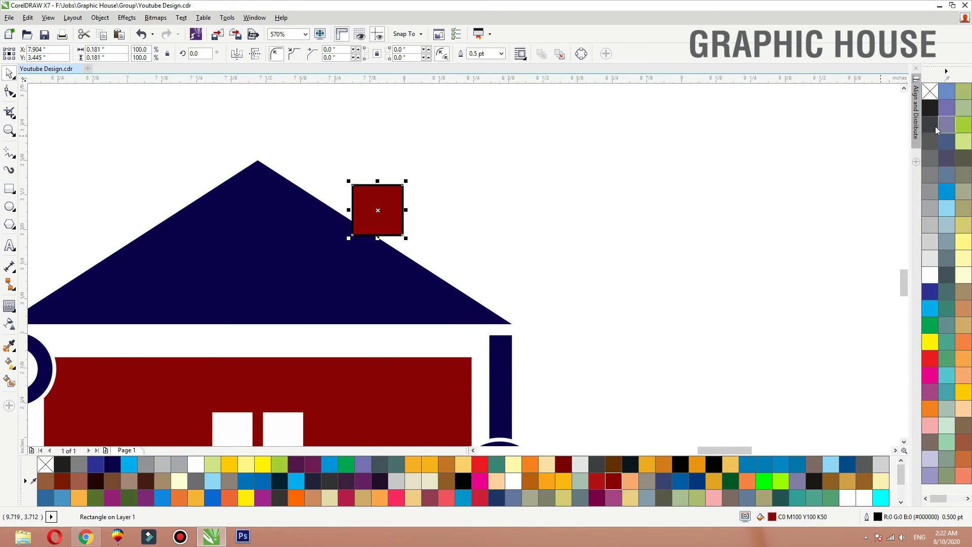
right_click(932, 280)
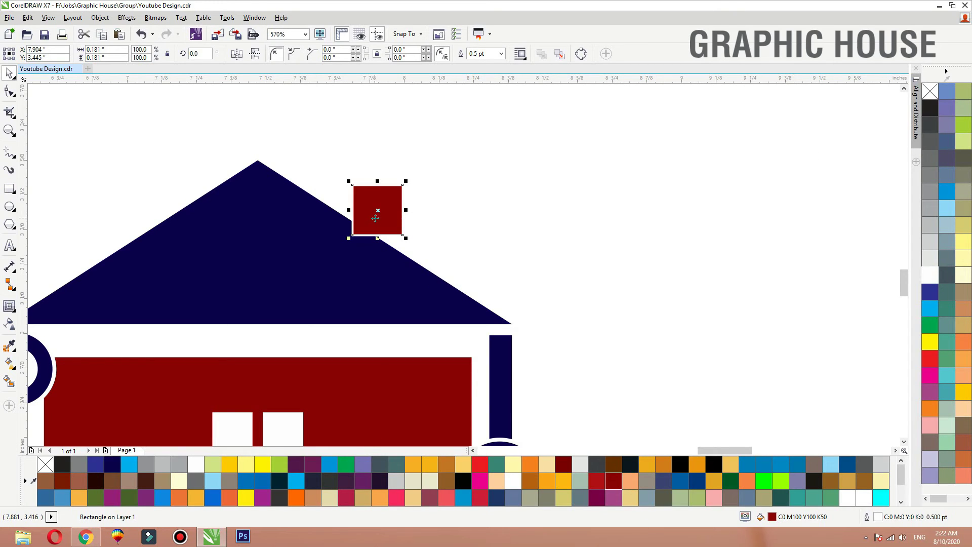
key("F12")
type("1")
key("Return")
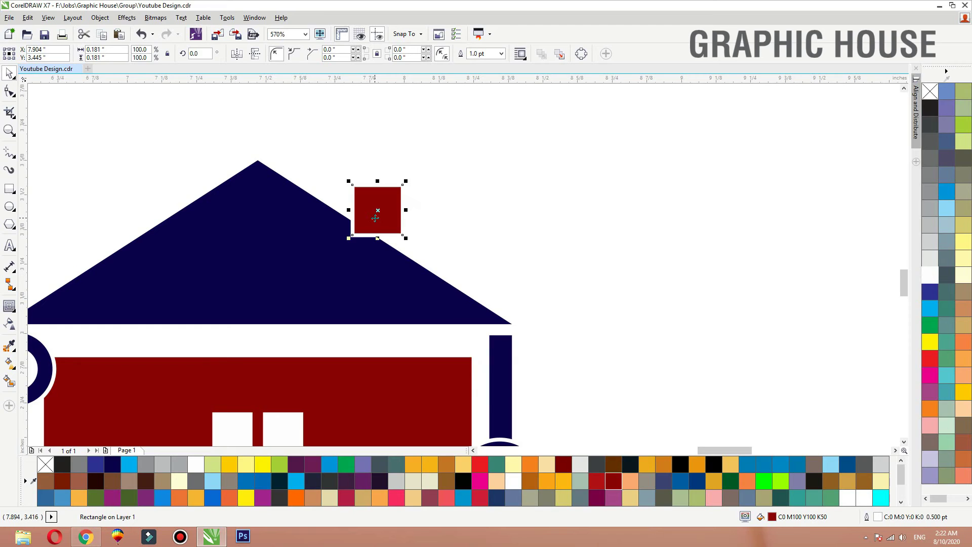
- Scatter three smaller copies of the dark red square above it, one about 0.119 and two about 0.093 inches wide
left_click_drag(372, 218, 446, 183)
right_click(445, 183)
left_click_drag(479, 148, 471, 155)
left_click_drag(433, 121, 437, 109)
right_click(431, 114)
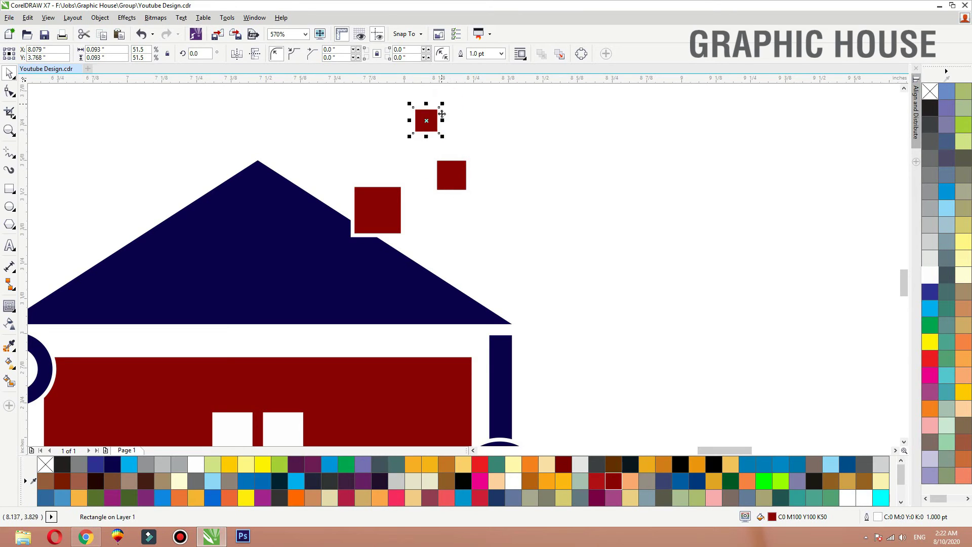
left_click_drag(445, 189, 425, 186)
left_click_drag(429, 122, 378, 148)
right_click(378, 148)
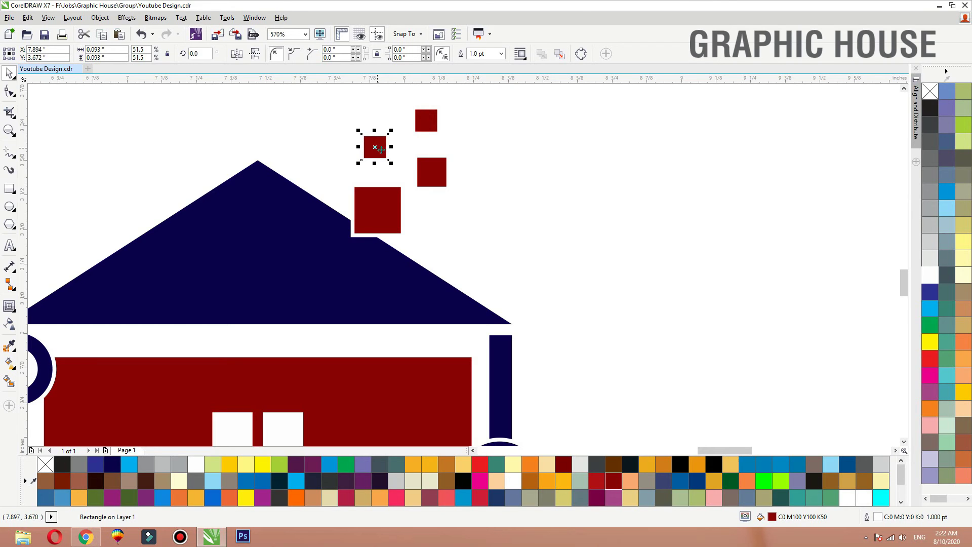
- Fill the 0.119-inch square red and the small left one dark blue, then adjust the small squares' size and placement
left_click(420, 176)
left_click(601, 483)
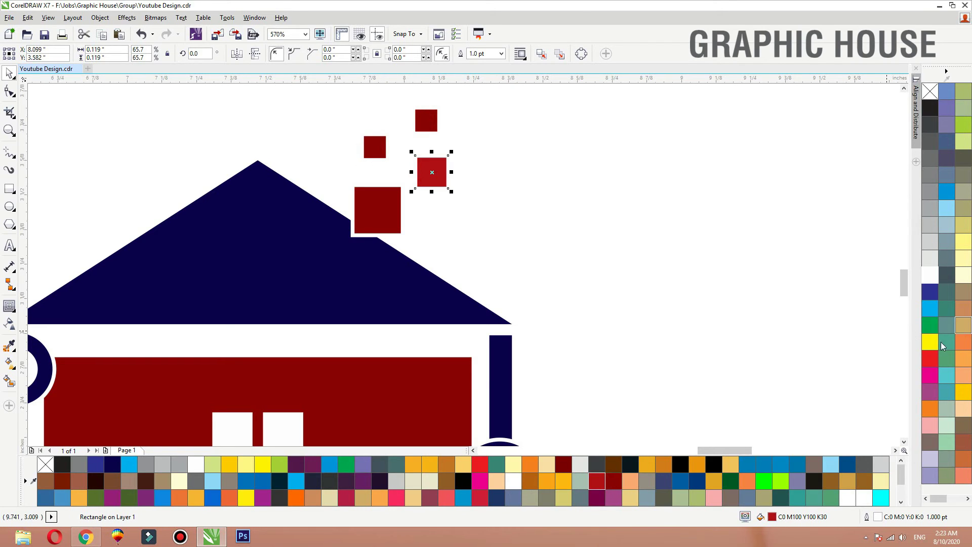
left_click(929, 359)
left_click(375, 153)
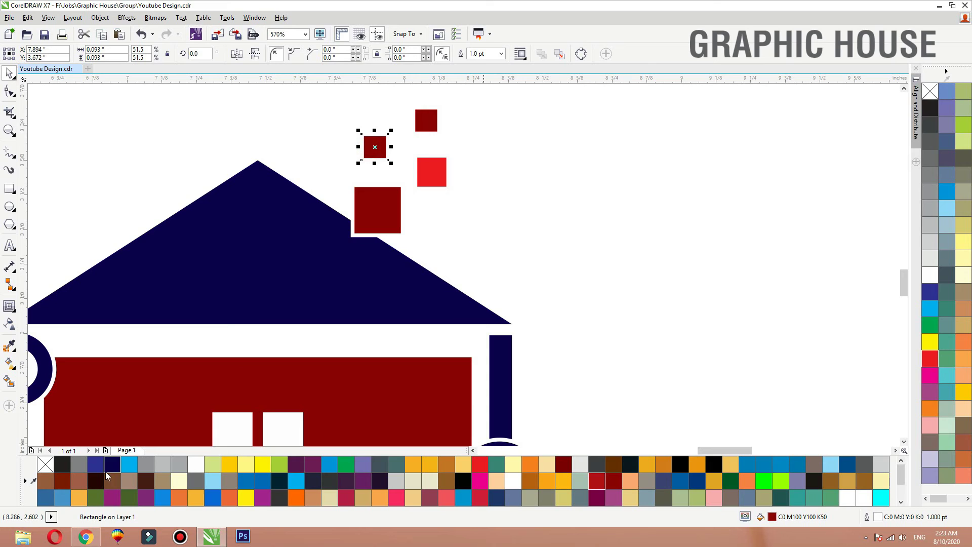
left_click(107, 464)
left_click_drag(393, 130, 421, 175)
left_click_drag(429, 116, 425, 129)
left_click(568, 144)
- Examine the fourth house logo alongside the other logos on the page and at close range
scroll(504, 209, "down", 2)
left_click_drag(549, 169, 338, 353)
left_click(307, 339)
scroll(307, 339, "down", 2)
scroll(308, 338, "down", 2)
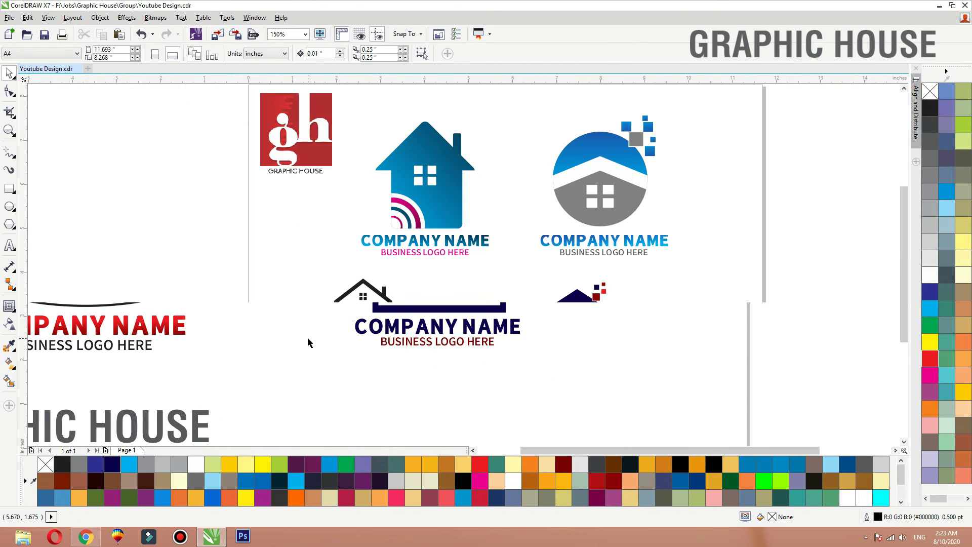
left_click_drag(398, 270, 697, 399)
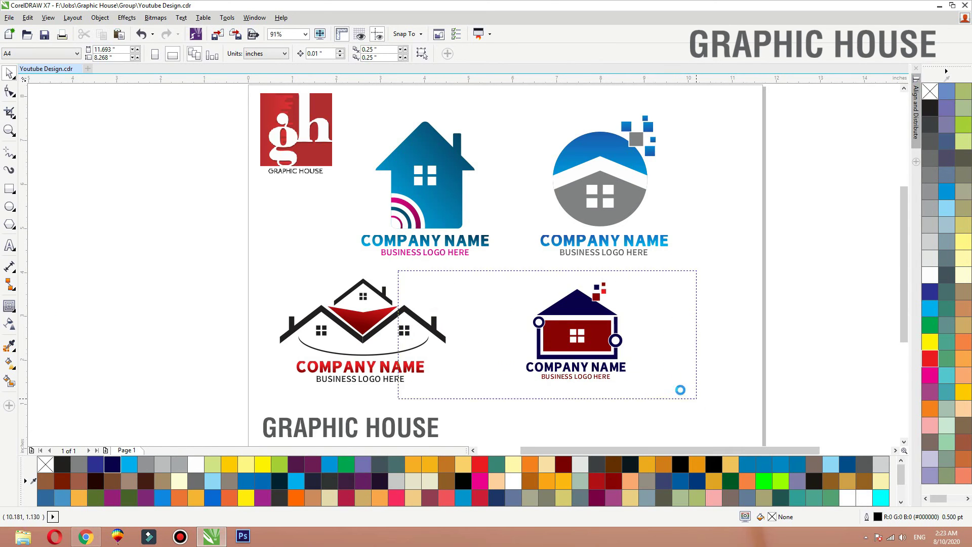
left_click(605, 331)
left_click(330, 165)
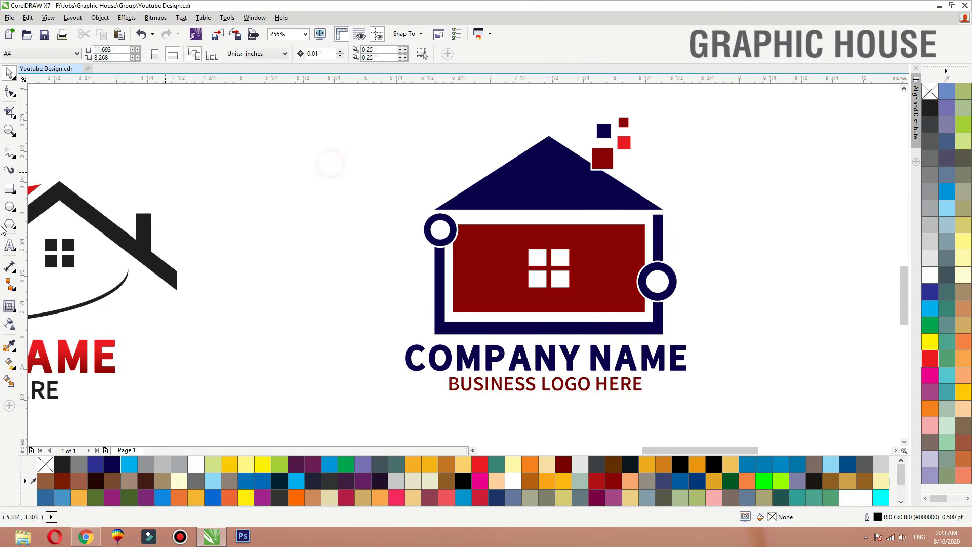
- Draw a rectangle about 0.72 by 0.863 inches over the body's right half, filled C0 M100 Y100 K0 without an outline
left_click(9, 189)
mouse_move(559, 214)
left_mouse_down()
mouse_move(650, 291)
mouse_move(649, 322)
left_mouse_up()
key("space")
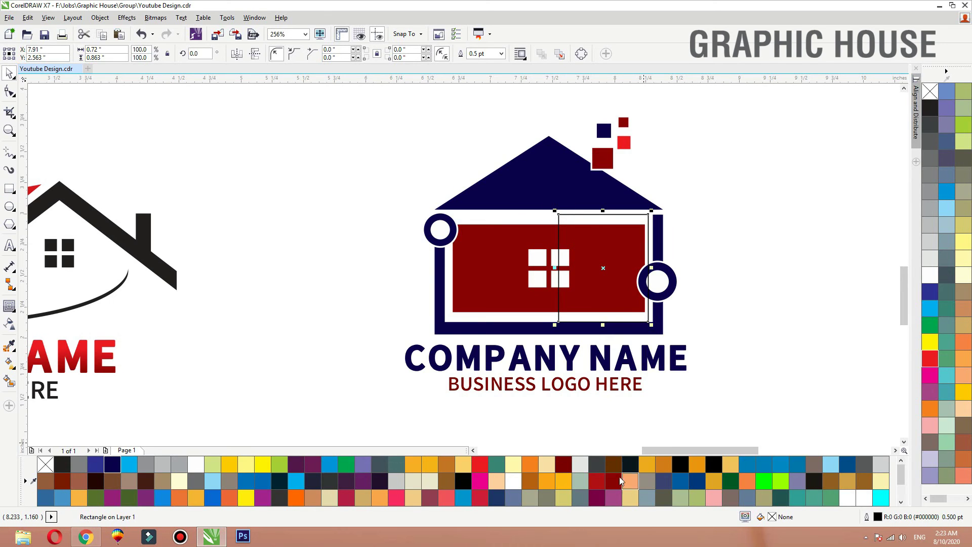
left_click(930, 358)
right_click(934, 93)
key("F2")
left_click_drag(775, 157, 462, 376)
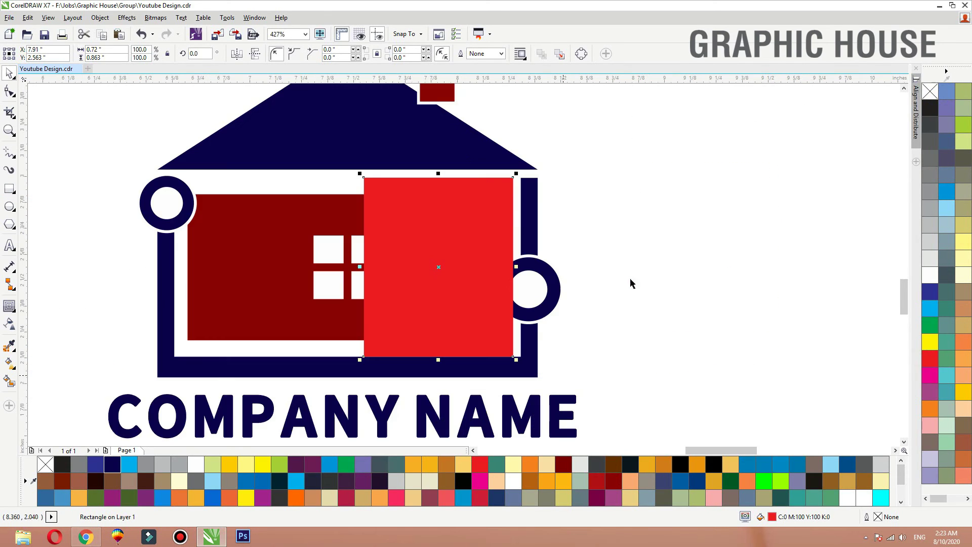
- Convert the red rectangle to curves and bend its left edge into a wave with an added middle node
left_click(9, 93)
left_click(316, 158)
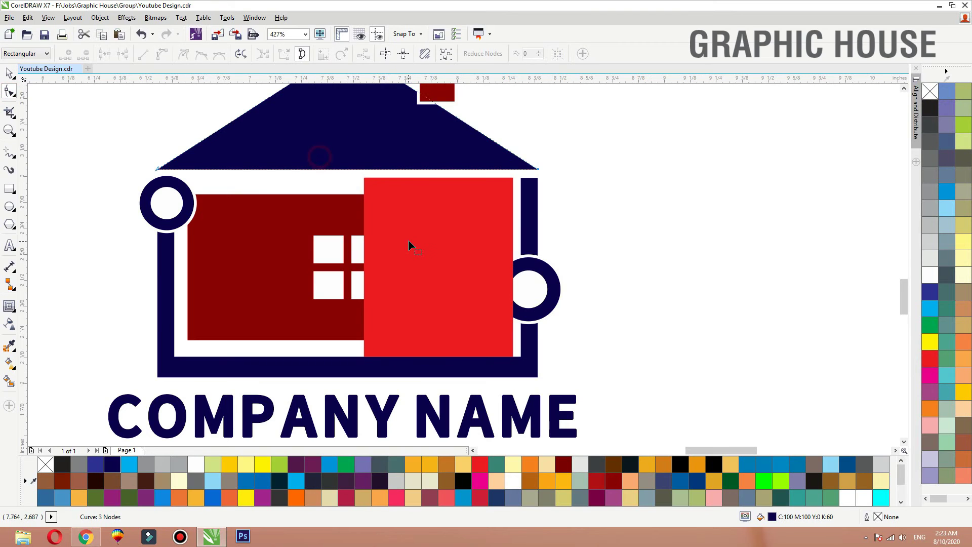
left_click(411, 242)
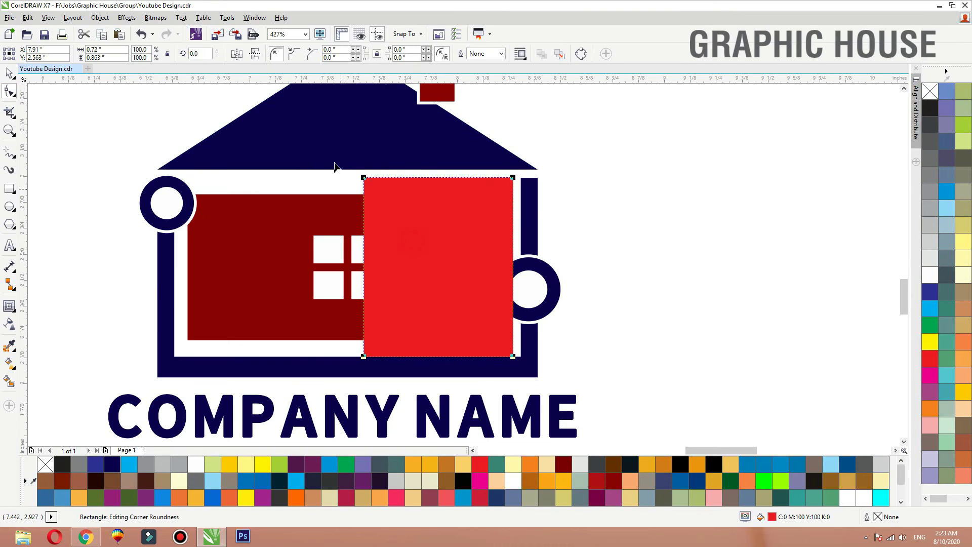
left_click(581, 54)
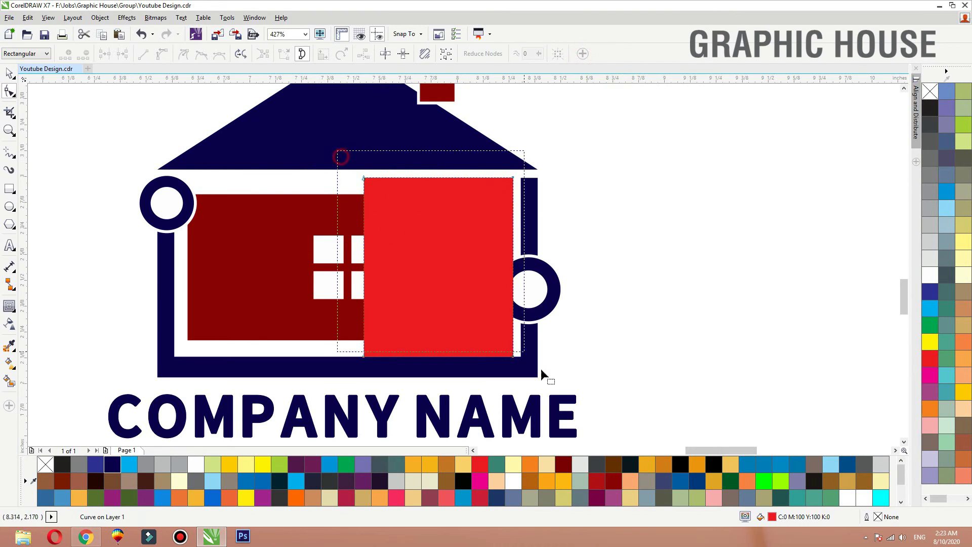
left_click_drag(541, 370, 540, 371)
left_click(161, 55)
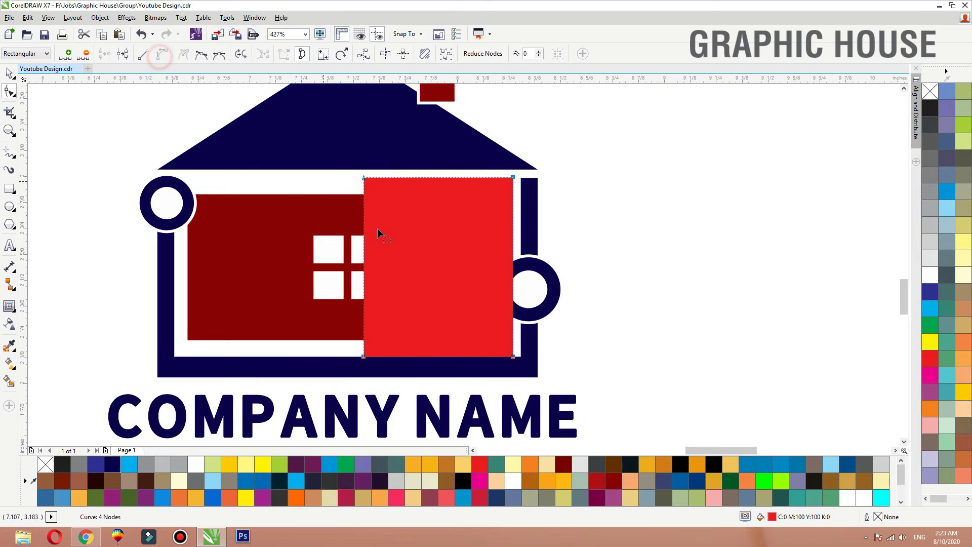
left_click_drag(363, 264, 479, 283)
double_click(394, 269)
- Apply a transparency that fades the red wave shape out toward its right side
left_click(9, 74)
left_click(9, 324)
left_click_drag(371, 283, 321, 282)
key("space")
- PowerClip the faded red wave shape inside the dark red body rectangle
right_click(402, 181)
left_click(422, 183)
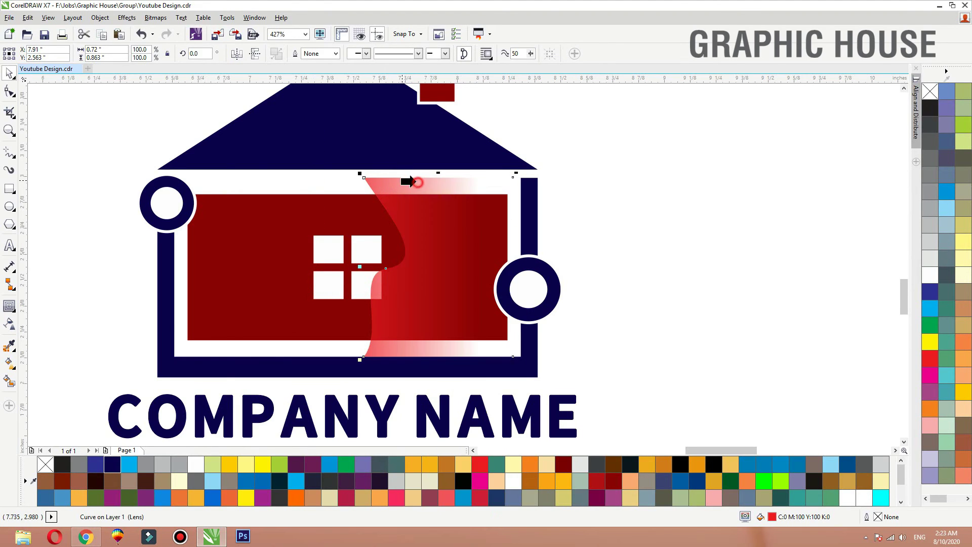
left_click(304, 199)
left_click(615, 197)
- Copy the faded wave shape from inside the body's PowerClip and paste it outside the clipped contents
scroll(451, 283, "down", 2)
left_click(555, 346)
left_click_drag(556, 349, 325, 207)
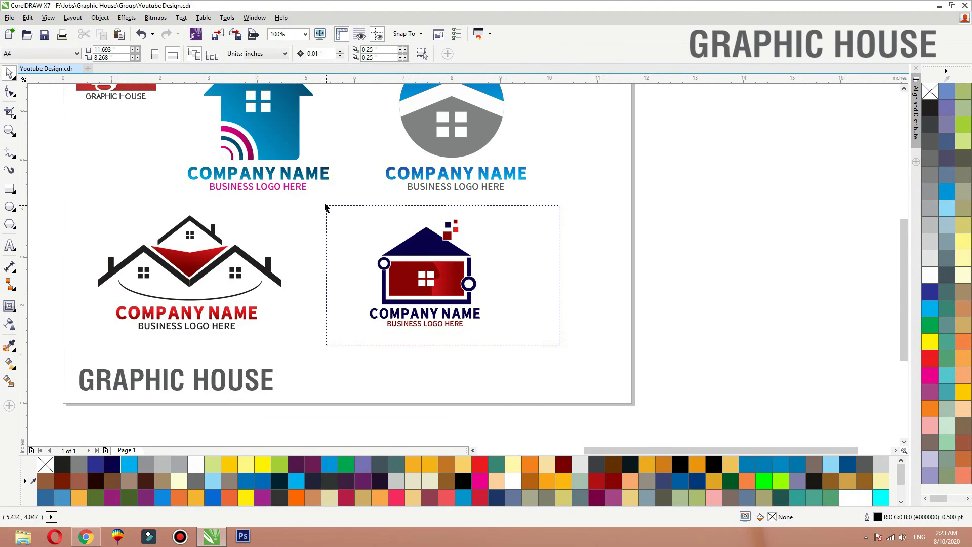
key("shift+F2")
left_click(219, 208)
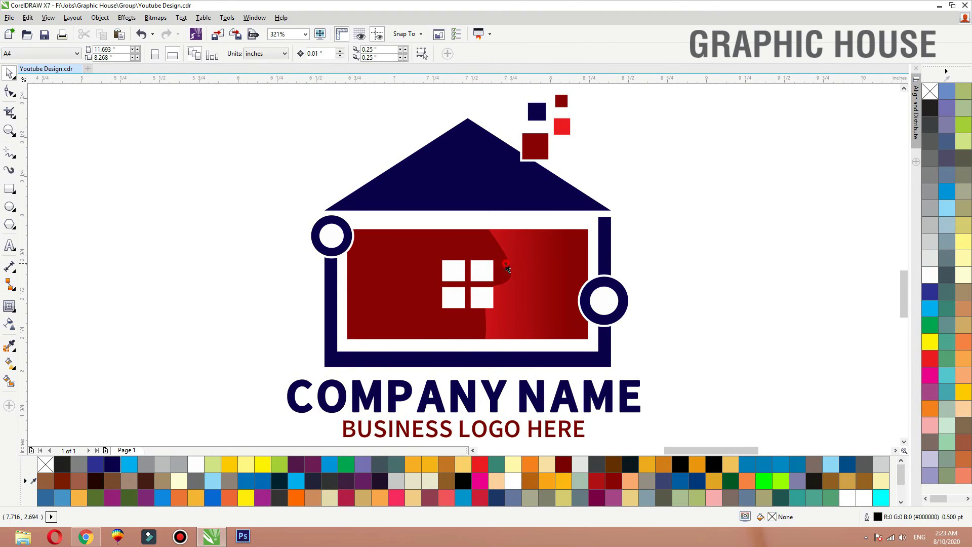
double_click(539, 267)
key("ctrl+c")
left_click(719, 245, "ctrl")
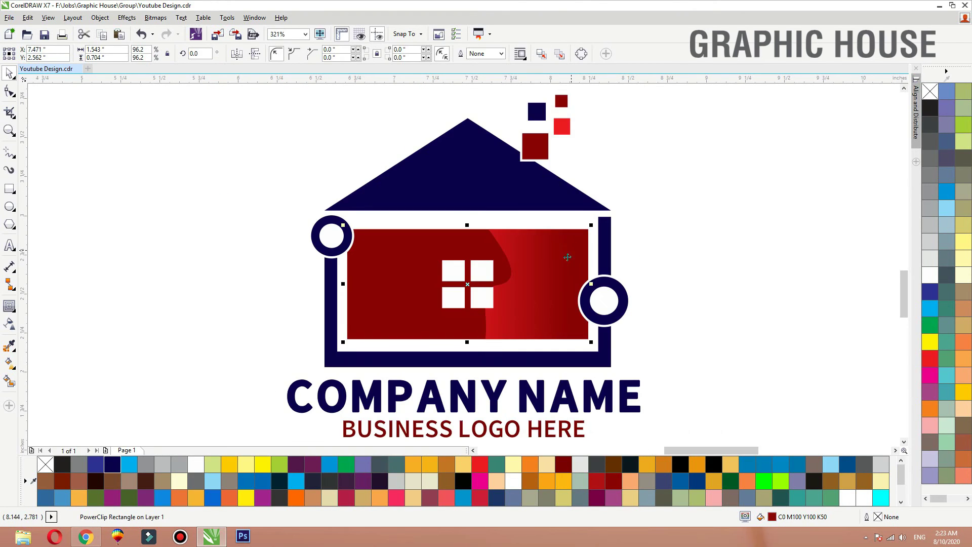
key("ctrl+v")
- Move the pasted wave shape over the roof, fill it C100 M100 Y0 K0 and rotate it
left_click_drag(551, 257, 472, 141)
left_click(932, 291)
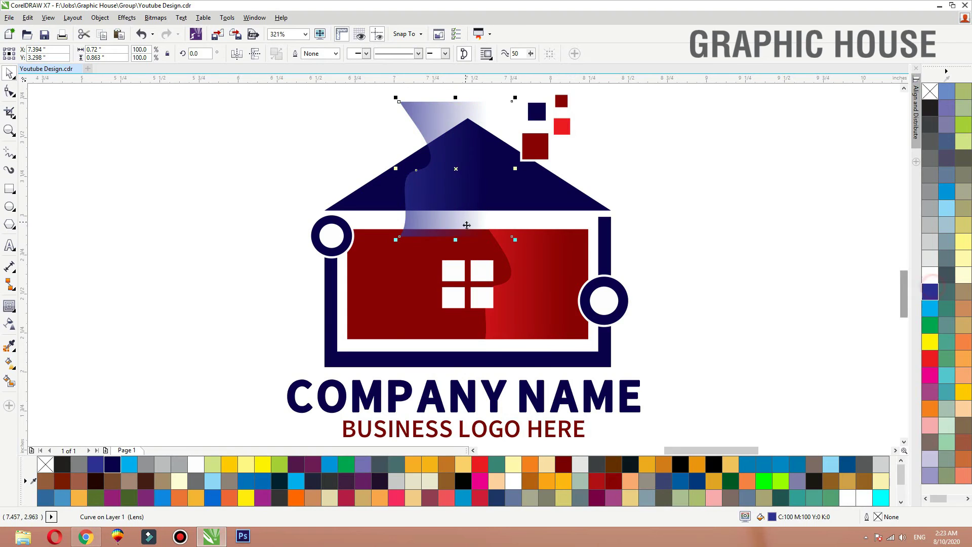
left_click(465, 223)
left_click_drag(515, 240, 457, 175)
- PowerClip the rotated blue wave shape inside the dark blue roof triangle
right_click(457, 175)
left_click(484, 179)
left_click(557, 180)
left_click(666, 182)
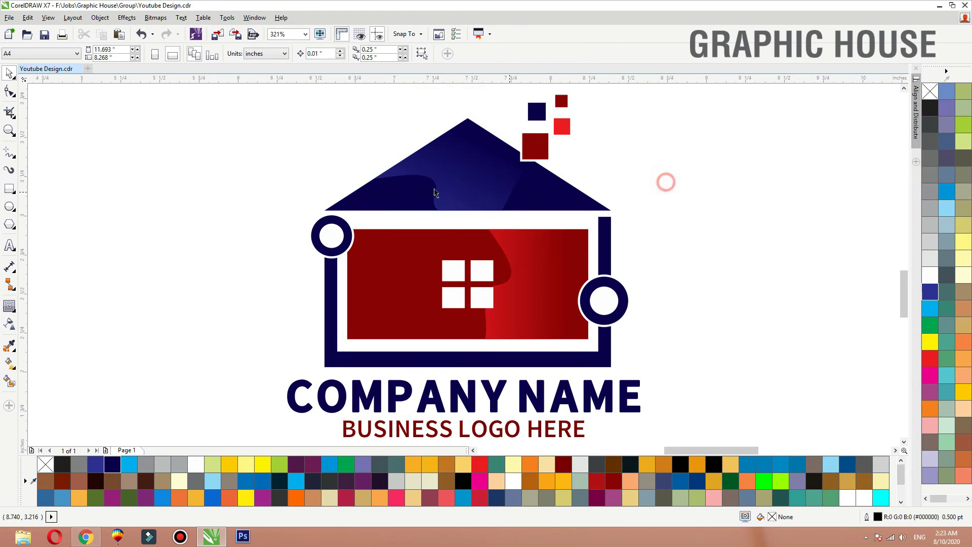
- Enlarge and reposition the faded blue wave inside the roof's PowerClip so it extends across the roof, and finish editing the contents
left_click(492, 199, "ctrl")
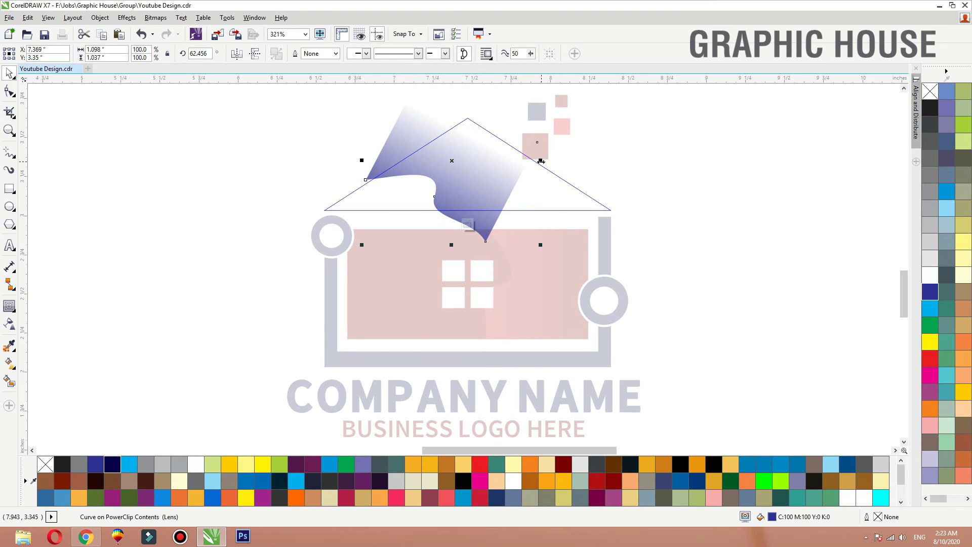
left_click_drag(541, 161, 682, 144)
left_click_drag(623, 169, 621, 165)
left_click(737, 242, "ctrl")
left_click(737, 242)
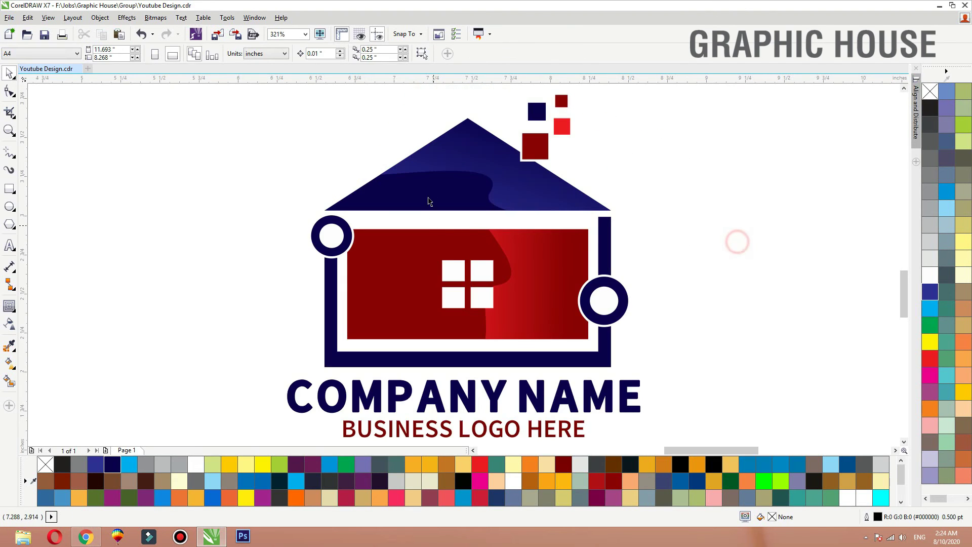
- Move the black-roofed logo left and slightly down on the page, leaving room beside the blue and red house logo
scroll(397, 266, "down", 3)
left_click_drag(533, 353, 337, 218)
left_click(479, 214)
left_click(410, 275)
left_click_drag(410, 275, 380, 288)
left_click(453, 266)
scroll(454, 265, "up", 1)
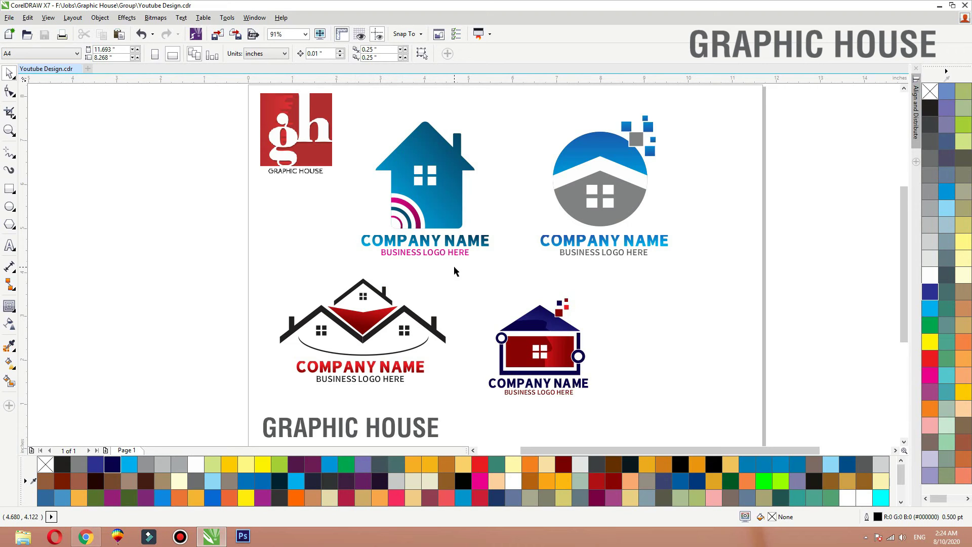
- Draw a circle about 2.16 inches in diameter beside the fourth logo and fill it black without an outline
left_click(9, 208)
left_click_drag(645, 288, 740, 362)
key("shift+F2")
key("F3")
left_click(930, 108)
right_click(930, 94)
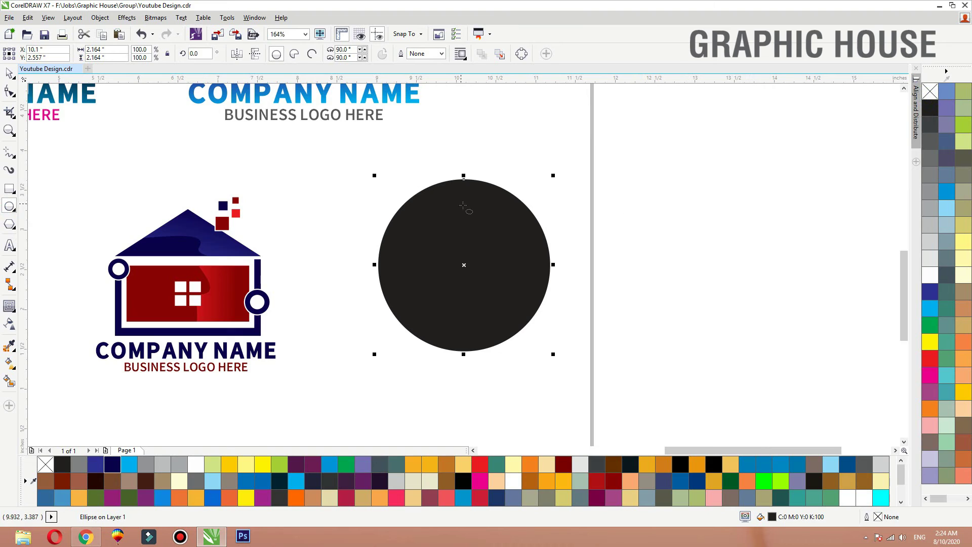
- Turn the circle into a red ring by adding a one-step 0.143 inch inside contour, breaking it apart and combining the two circles
key("space")
left_click_drag(411, 237, 390, 217)
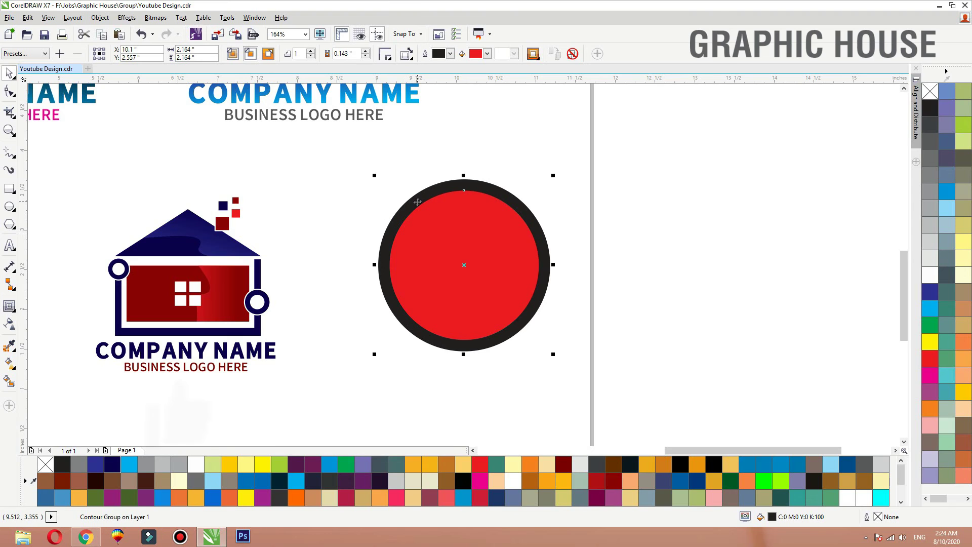
key("ctrl+k")
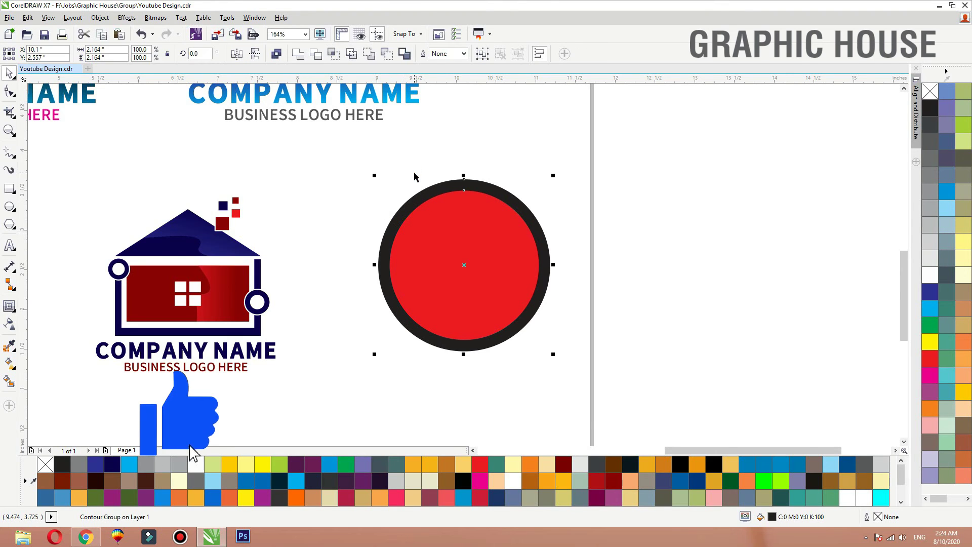
left_click(277, 54)
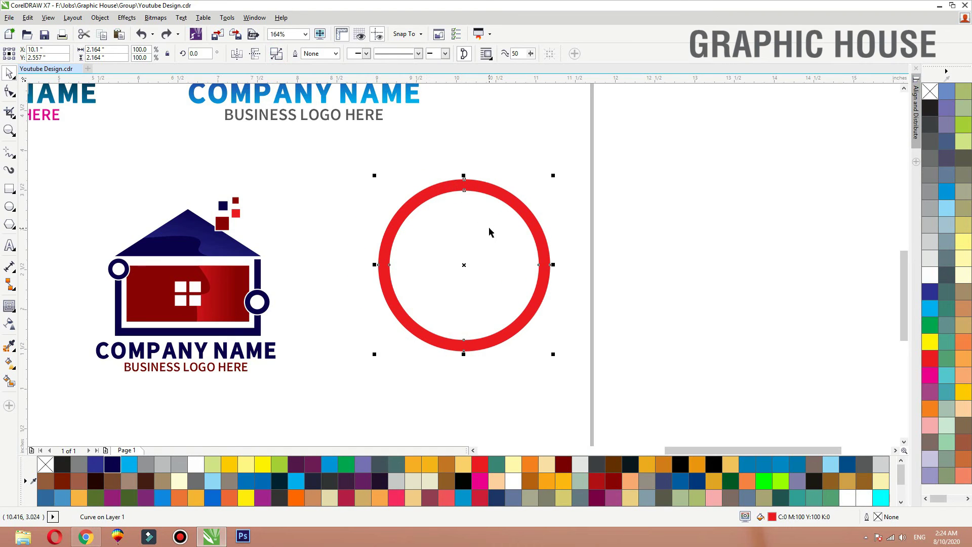
left_click(657, 213)
- Draw a horizontal rectangle about 1.1 by 0.22 inches near the ring's upper edge and fill it black without an outline
key("F2")
left_click_drag(721, 180, 328, 381)
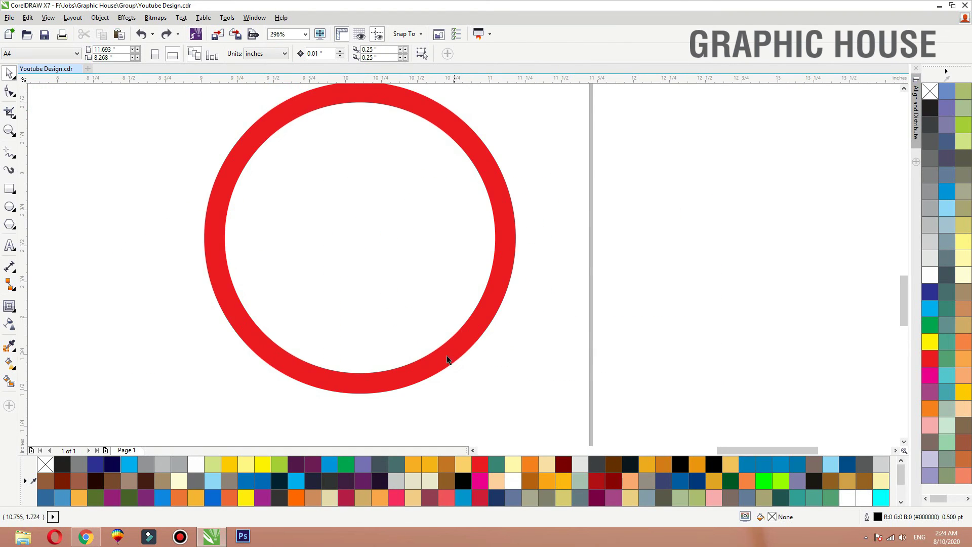
left_click(448, 357)
scroll(539, 371, "down", 1)
key("F2")
left_click_drag(579, 397, 387, 192)
left_click(17, 189)
left_click(930, 108)
right_click(930, 91)
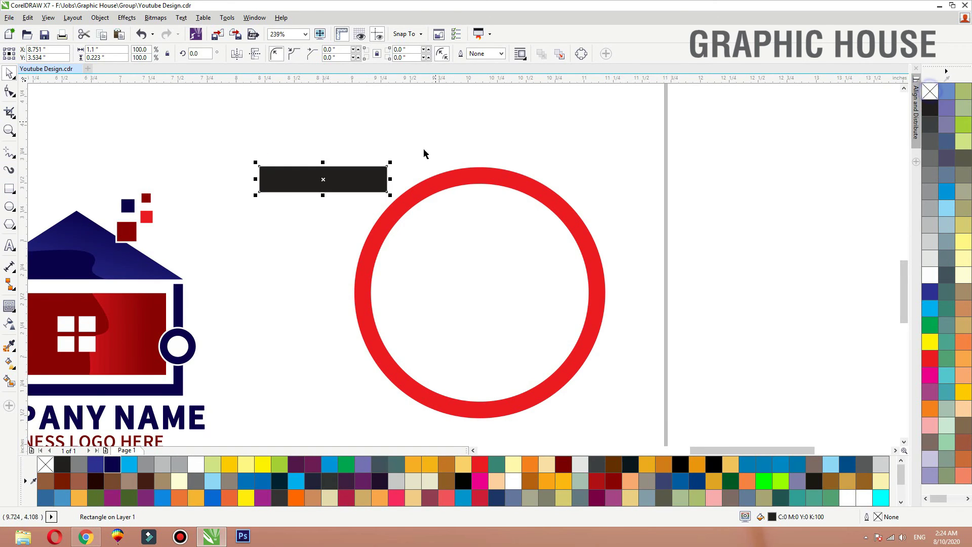
- Skew the black bar upward about 28 degrees, place it over the ring and mirror a copy to form a peaked roof
left_click(378, 182)
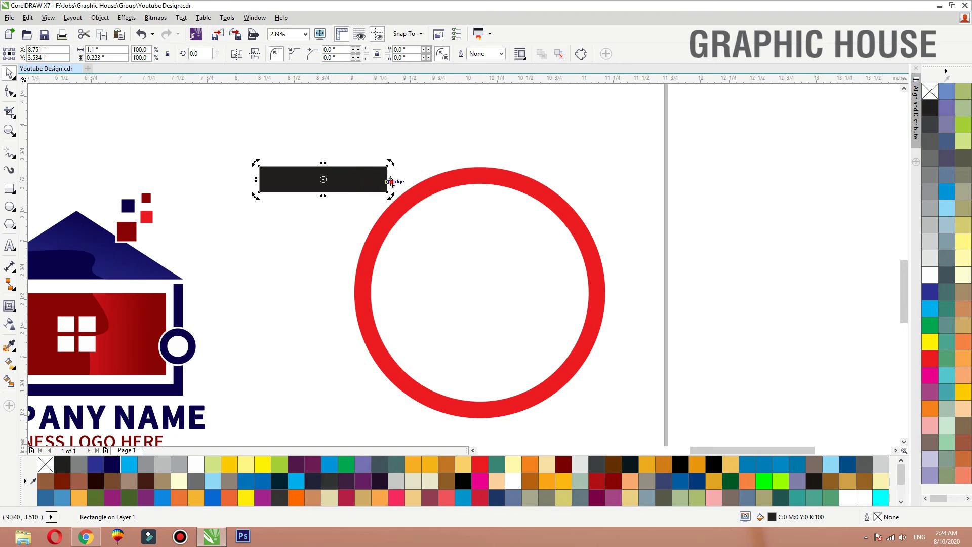
left_click_drag(389, 179, 390, 109)
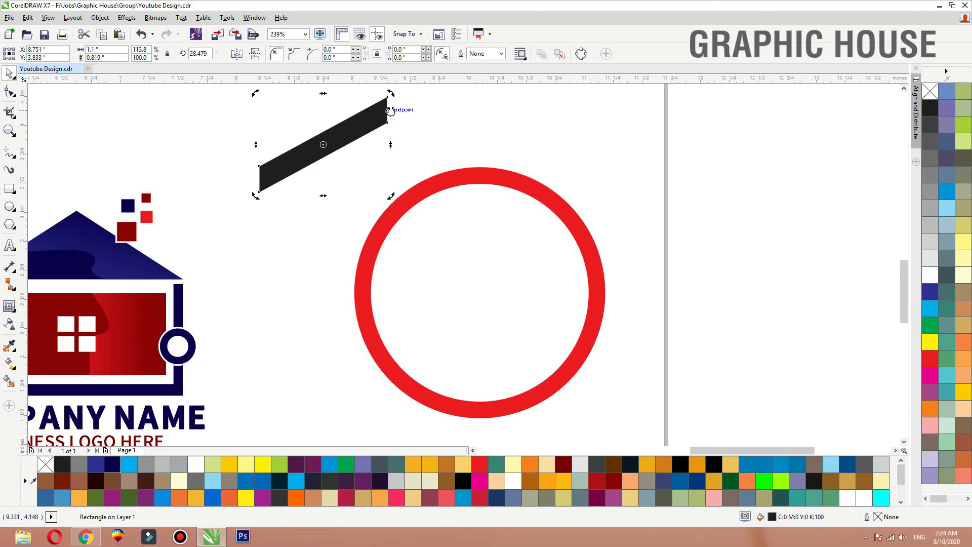
left_click_drag(322, 145, 542, 271)
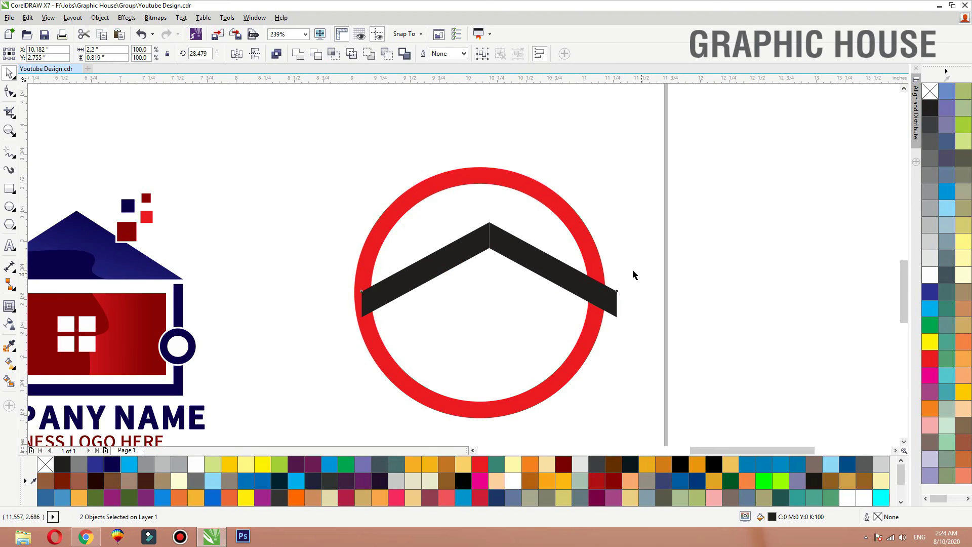
- Narrow the roof to about 1.48 inches wide, group its two halves and centre it horizontally on the ring
left_click_drag(619, 267, 578, 267)
key("ctrl+g")
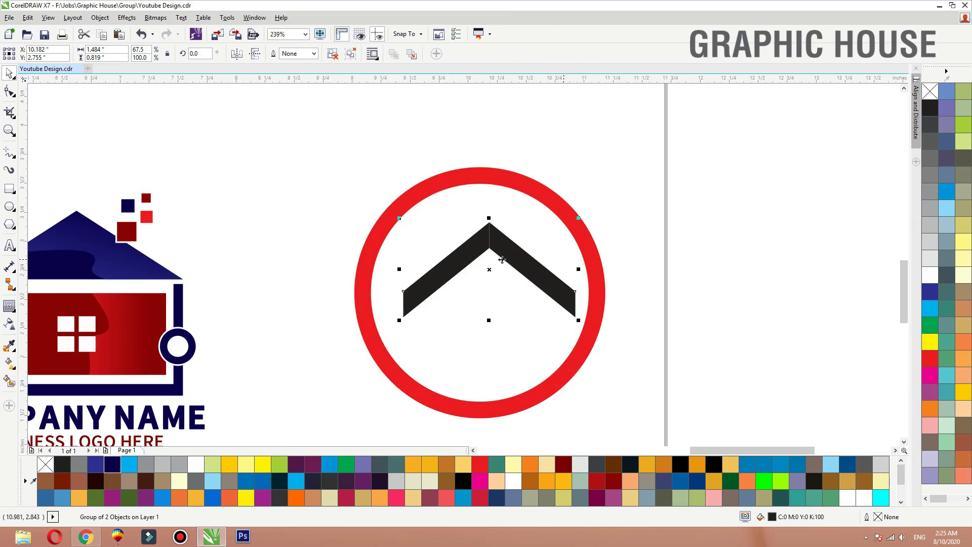
left_click(507, 185, "shift")
key("c")
left_click(672, 193)
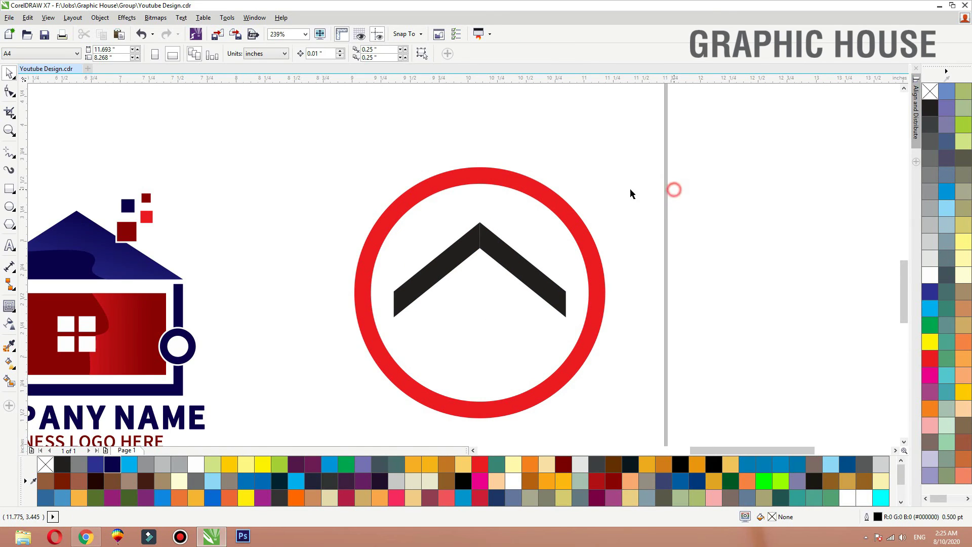
- Move the black roof slightly up inside the ring
left_click(505, 242)
left_click_drag(503, 249, 503, 245)
left_click(596, 245, "shift")
left_click(684, 246)
- Draw a window pane about 0.155 by 0.144 inches below the roof and duplicate it into a two-by-two grid
key("F2")
left_click_drag(710, 155, 298, 425)
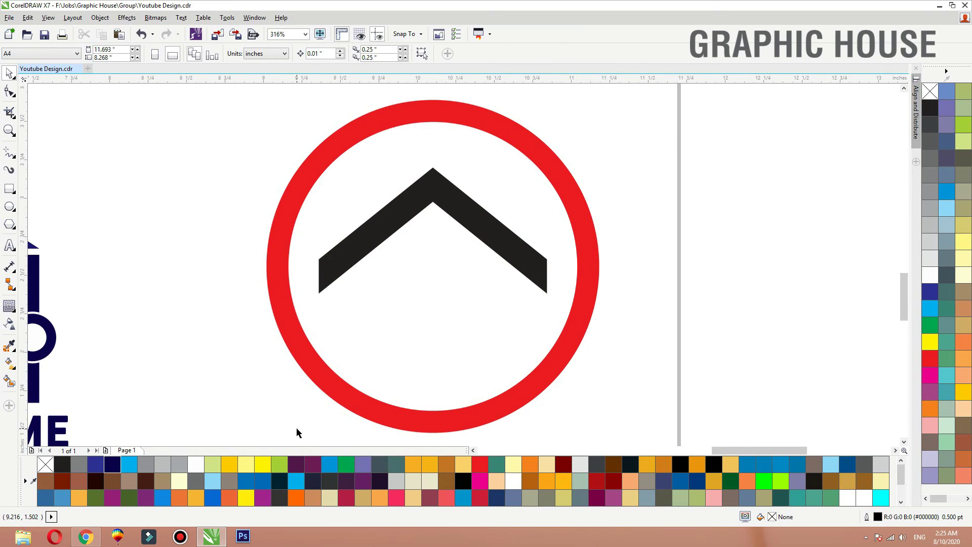
left_click(9, 193)
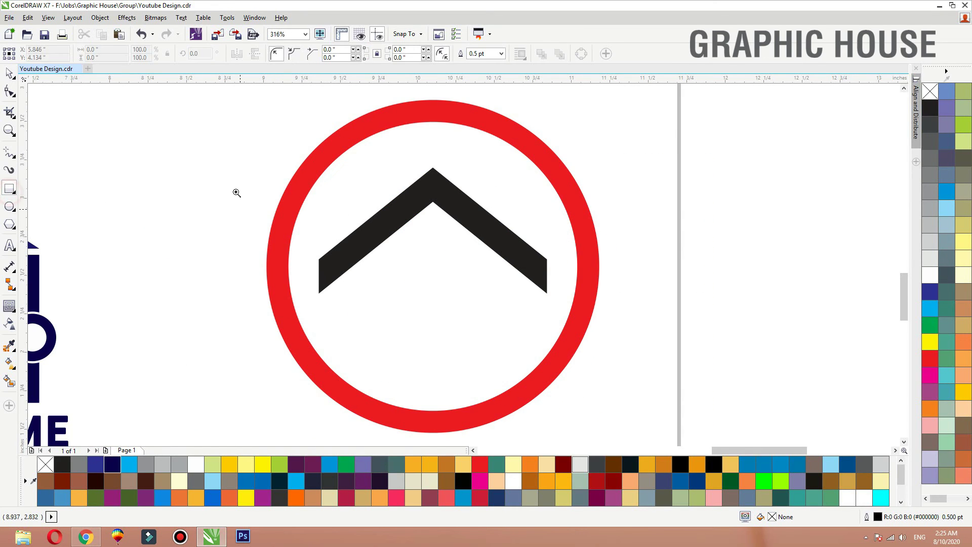
scroll(378, 252, "up", 2)
left_click_drag(425, 285, 426, 332)
key("space")
left_click(425, 276, "shift")
scroll(650, 209, "down", 2)
left_click_drag(788, 198, 554, 309)
key("Left")
key("Left")
key("Left")
- Group the four window panes and centre them horizontally under the roof
left_click_drag(697, 375, 430, 198)
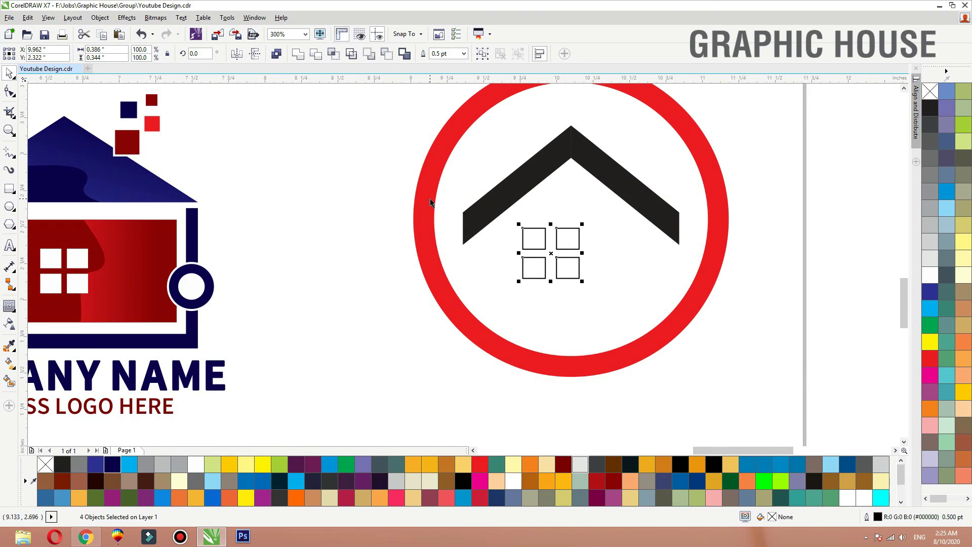
key("ctrl+g")
left_click(612, 178, "shift")
key("c")
left_click(734, 300)
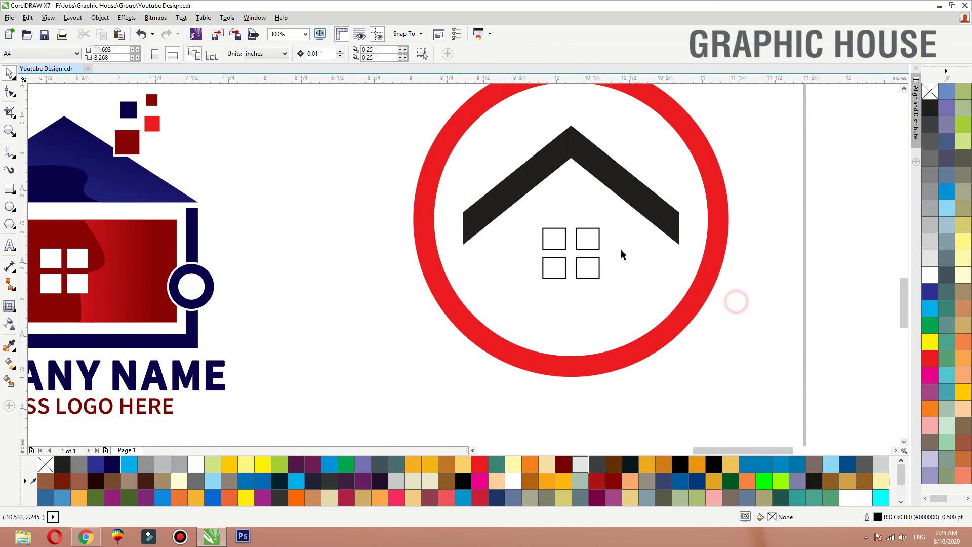
- Move the window slightly closer to the roof and fill it black without an outline
left_click_drag(600, 241, 599, 228)
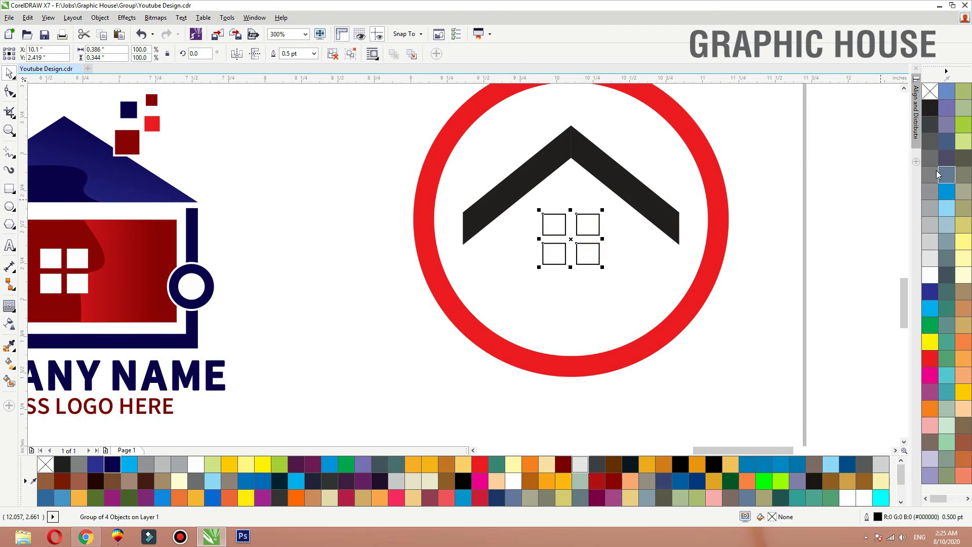
left_click(930, 107)
left_click(857, 189)
- Ungroup the four window panes and select the upper-left pane for shape editing
left_click(587, 224)
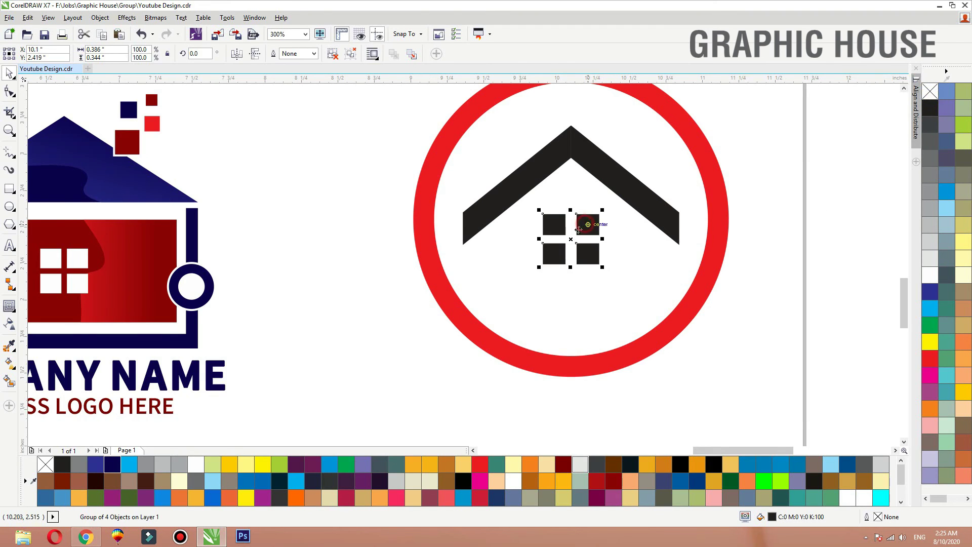
key("F2")
left_click_drag(473, 180, 648, 297)
left_click(335, 52)
left_click(332, 169)
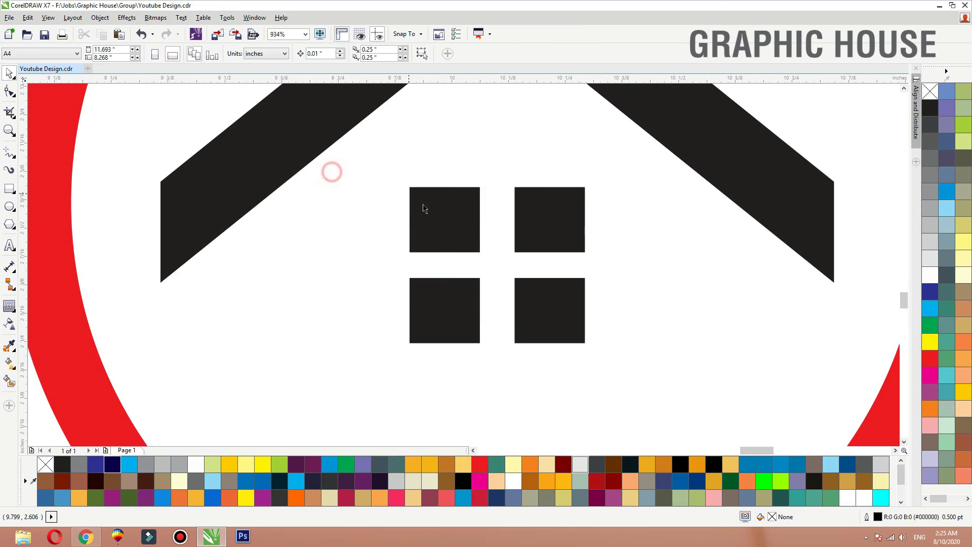
left_click(424, 204)
key("F10")
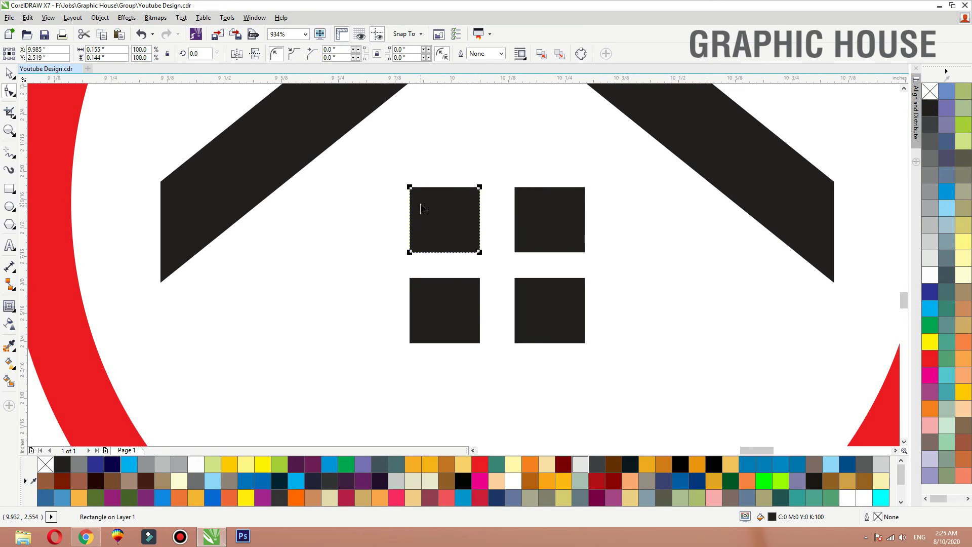
- Try a 1 inch corner radius on all corners of the upper-left window pane, and undo it
double_click(329, 49)
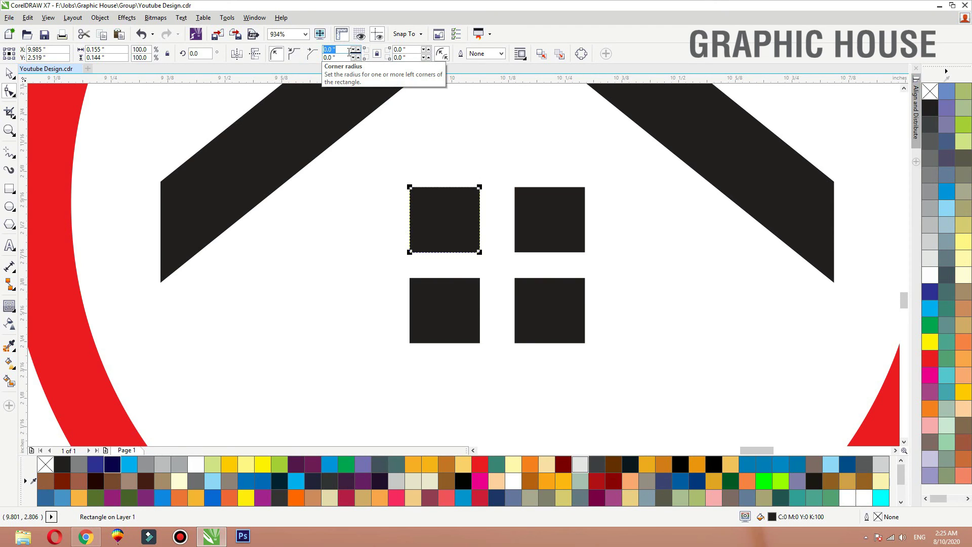
type("1")
key("Return")
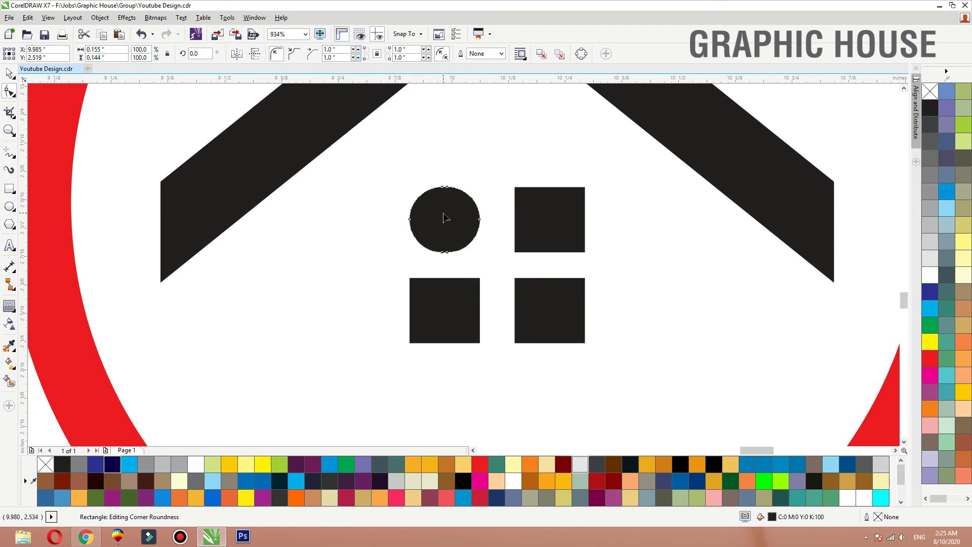
key("ctrl+z")
key("ctrl+z")
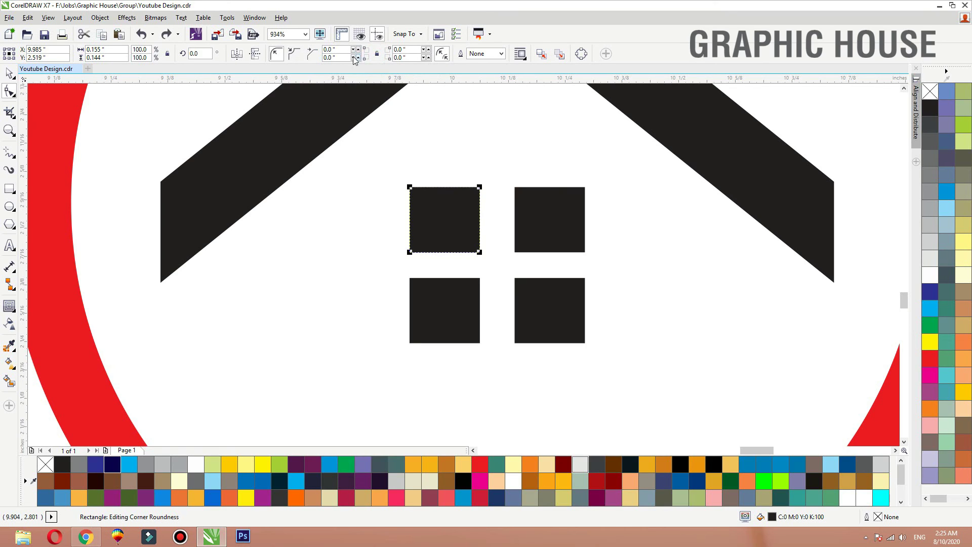
- Round only the top outer corner of the upper-left window pane with a 1 inch radius
left_click_drag(342, 49, 257, 53)
type("1")
key("Return")
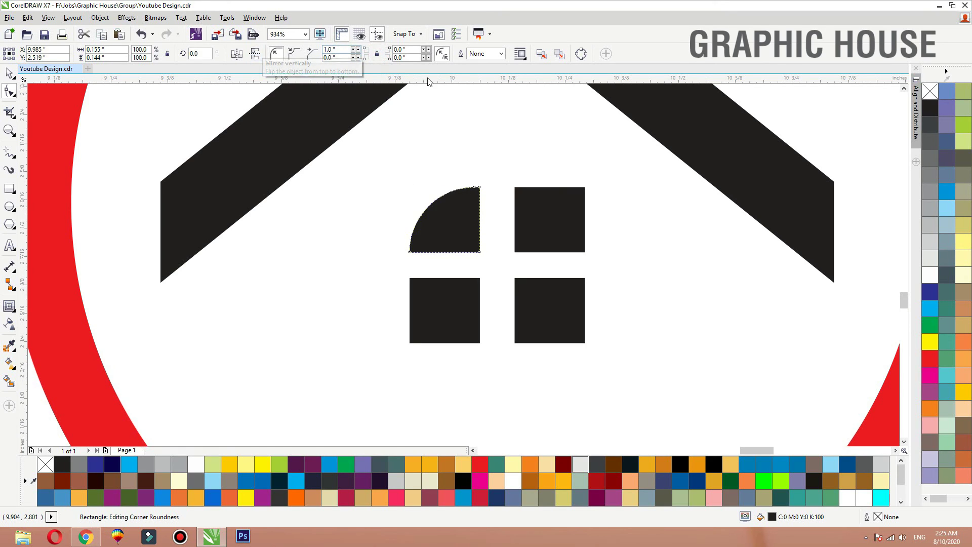
- Try a 1 inch corner radius on the upper-right window pane with its corners linked, and undo it
left_click(544, 213)
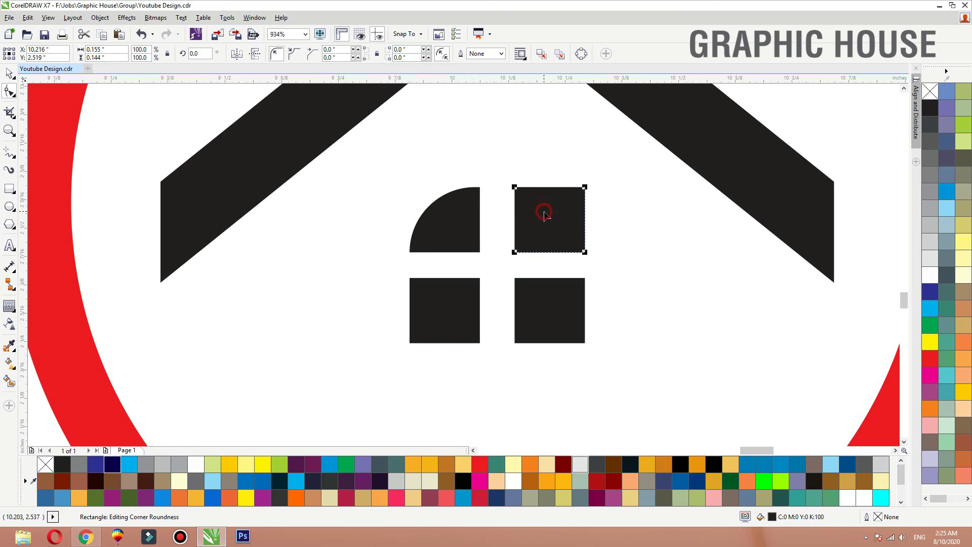
left_click(376, 54)
left_click(403, 49)
type("1")
key("Return")
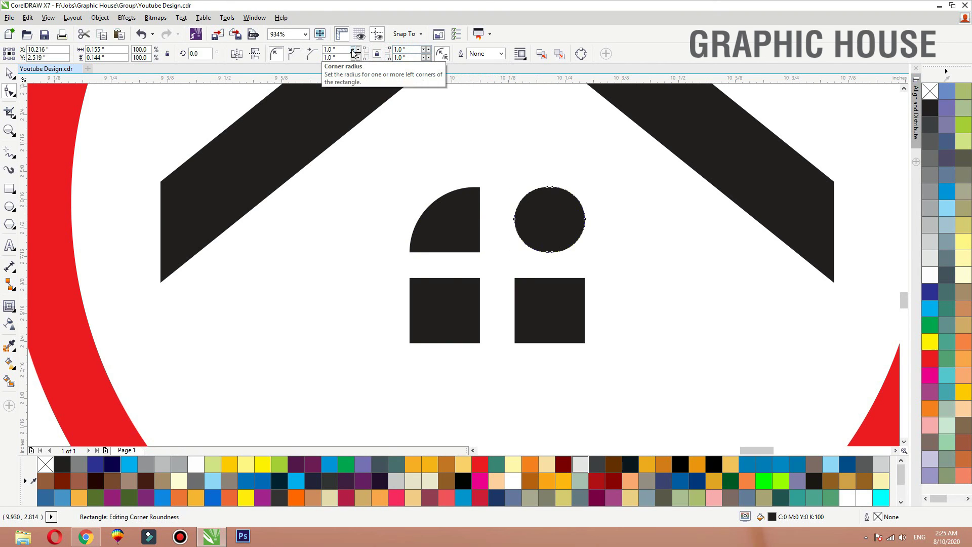
key("ctrl+z")
- Round only the top outer corner of the upper-right window pane with a 1 inch radius
left_click(403, 50)
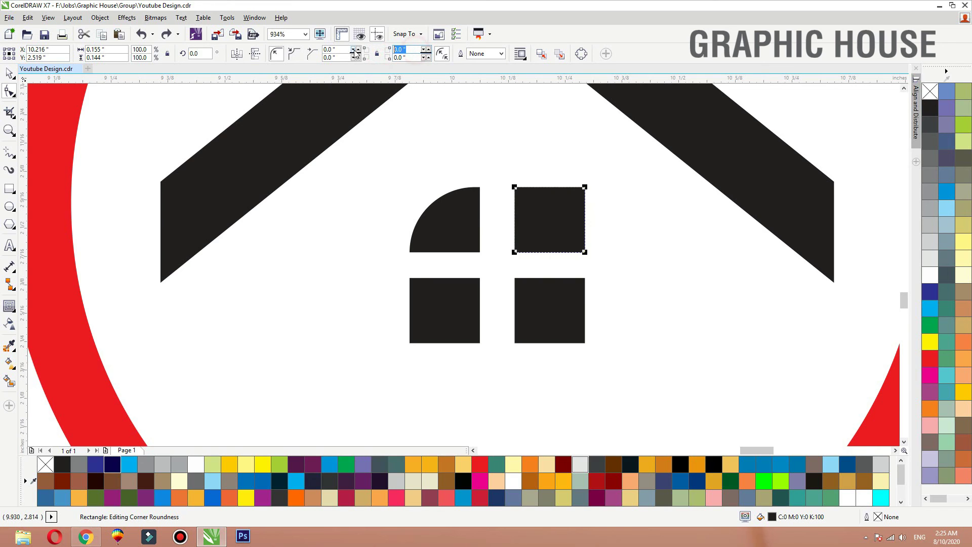
type("1")
key("Return")
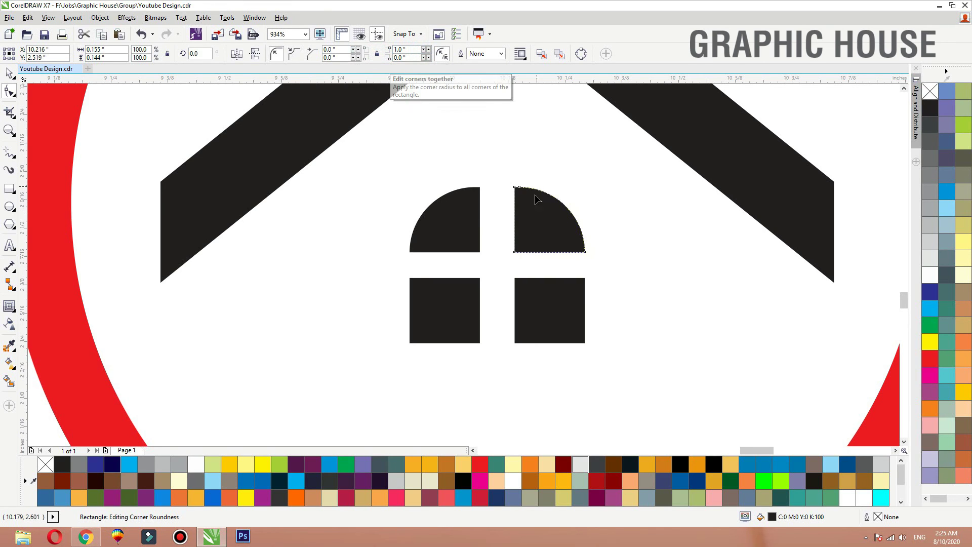
- Regroup the four window panes and move the arched window slightly up toward the roof
left_click(8, 74)
scroll(477, 241, "down", 2)
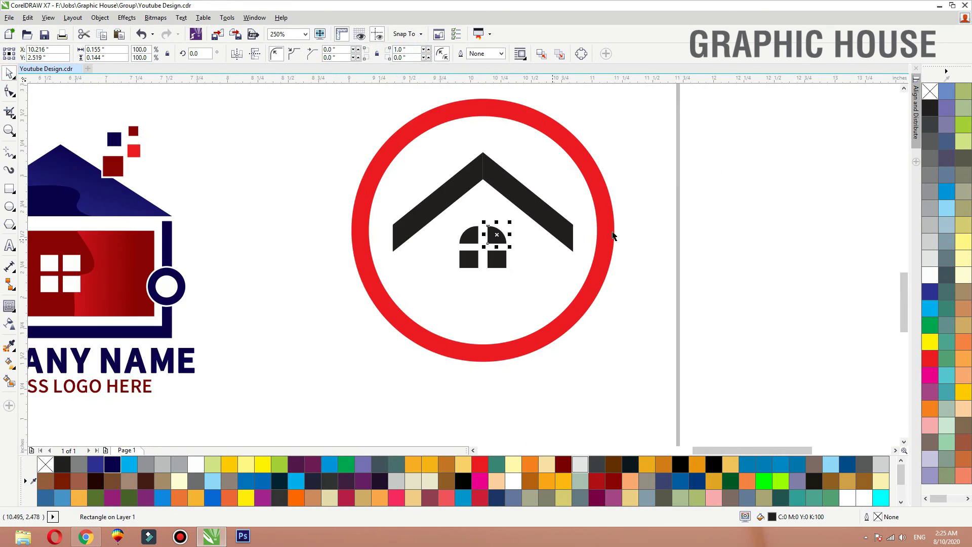
left_click_drag(719, 210, 390, 323)
key("ctrl+g")
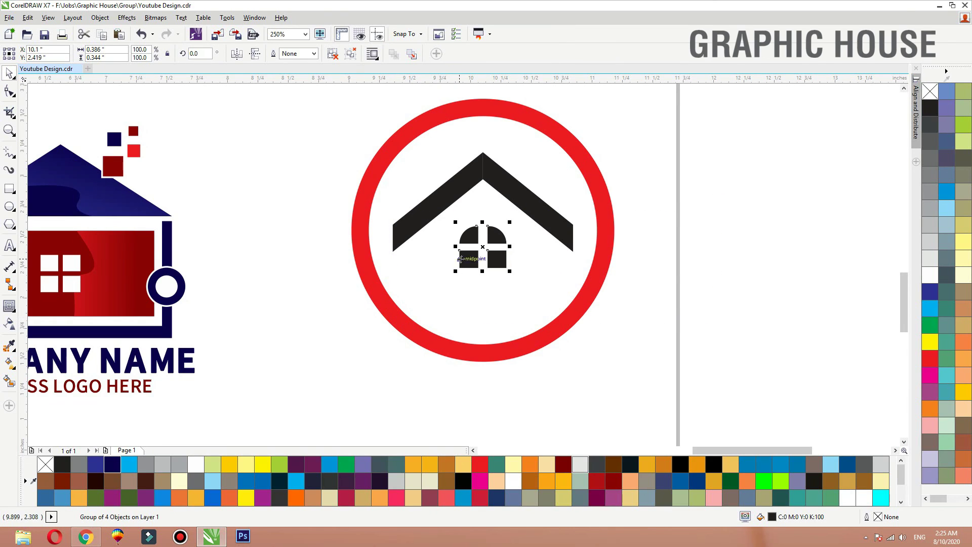
left_click_drag(469, 261, 473, 248)
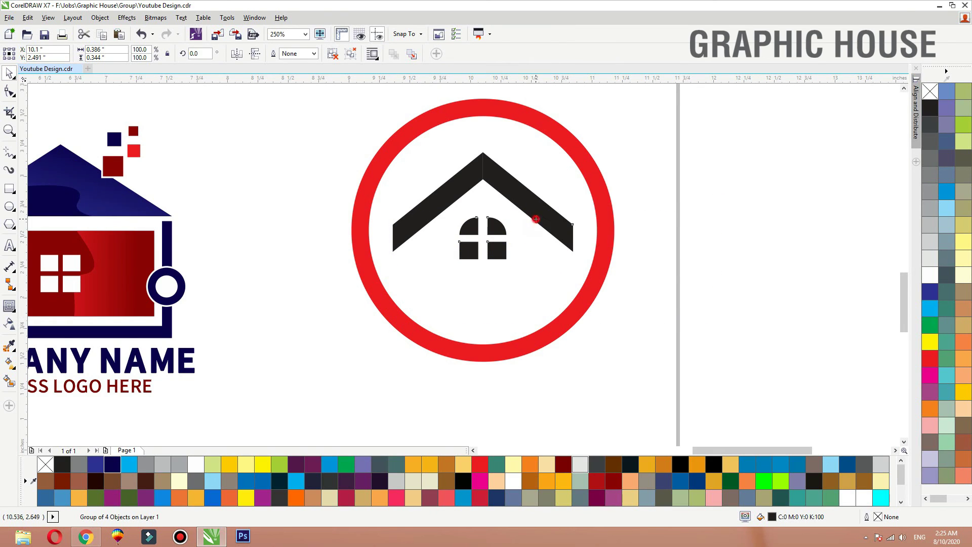
- Group the arched window together with the black roof inside the ring
left_click(536, 217, "shift")
key("ctrl+g")
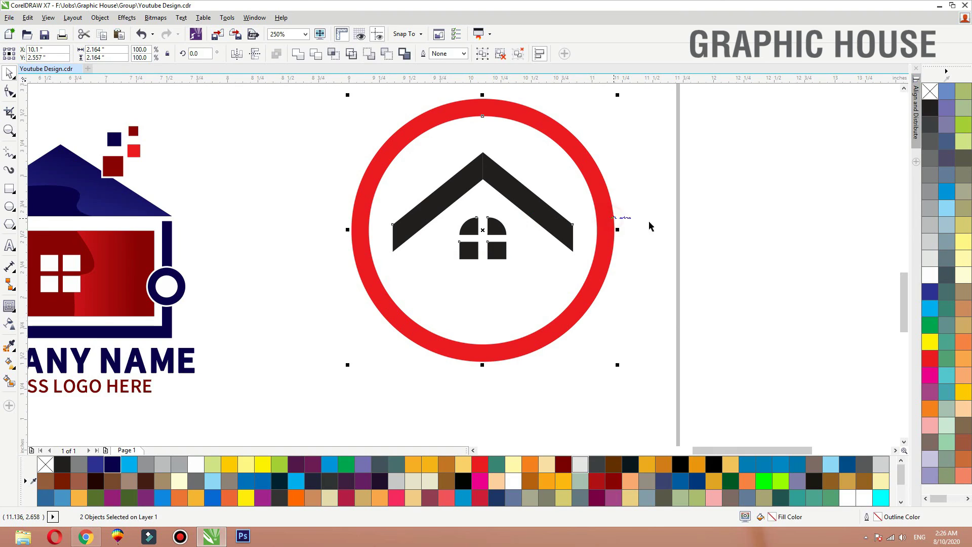
left_click(685, 221)
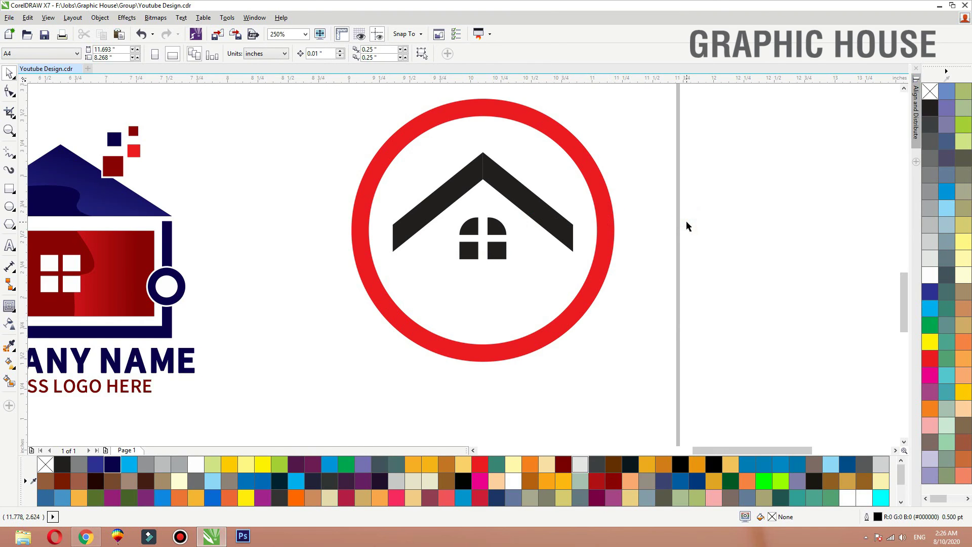
- Draw a narrow chimney rectangle about 0.12 by 0.32 inch across the left slope of the black roof
key("F2")
left_click_drag(520, 127, 387, 363)
left_click(9, 188)
key("space")
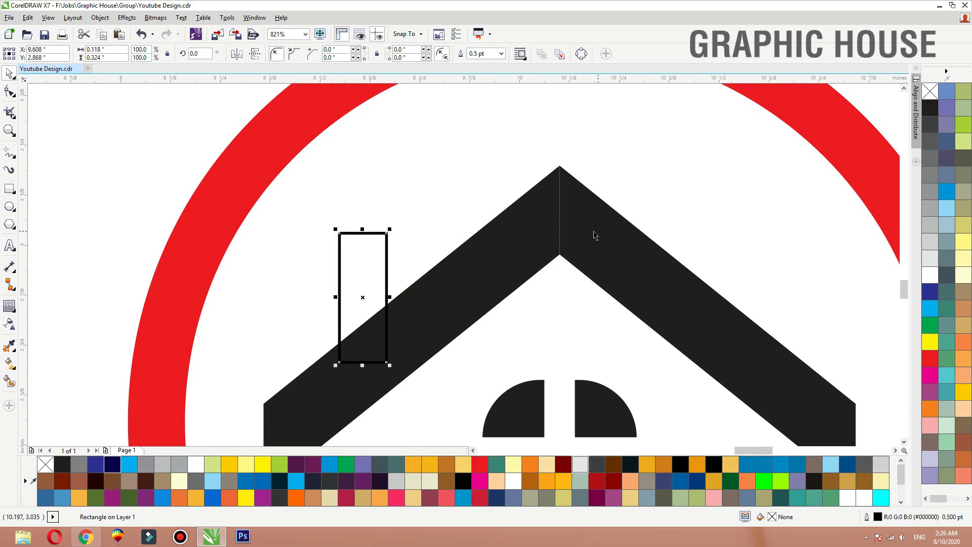
- Weld the chimney rectangle to the black roof and window group
left_click(517, 231, "shift")
left_click_drag(546, 247, 556, 230)
key("ctrl+z")
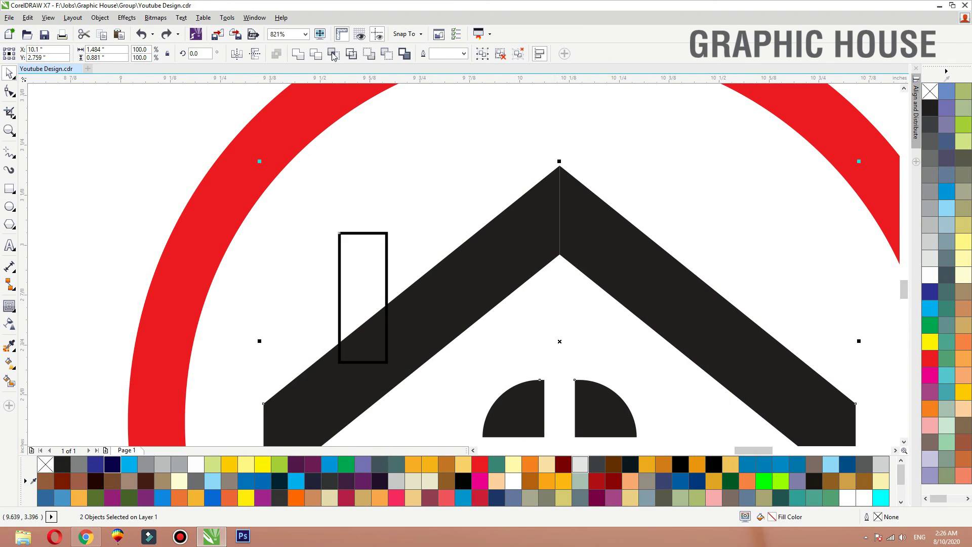
left_click(297, 55)
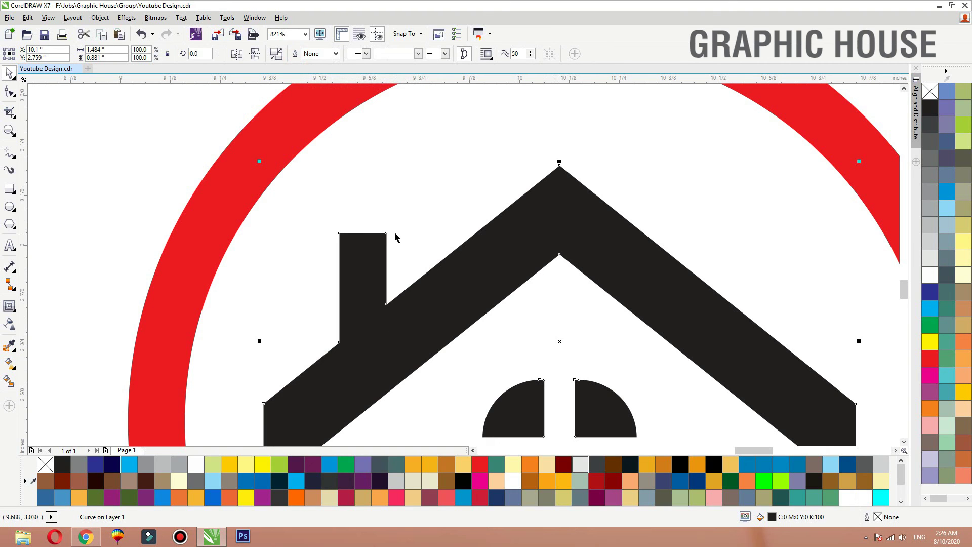
scroll(437, 223, "down", 2)
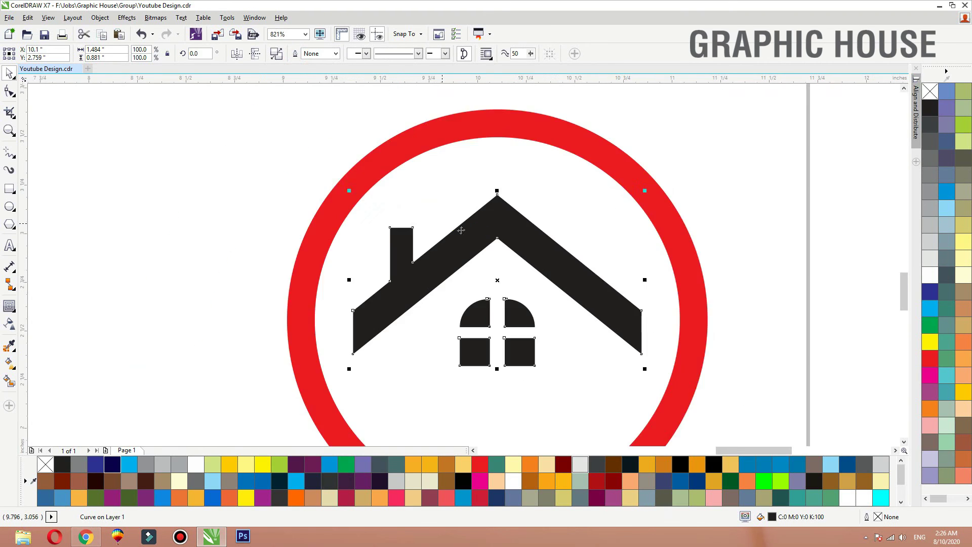
left_click(664, 222)
- Draw a tall narrow rectangle about 0.16 by 2.31 inches and center it on the red ring in both directions
left_click_drag(694, 151, 293, 434)
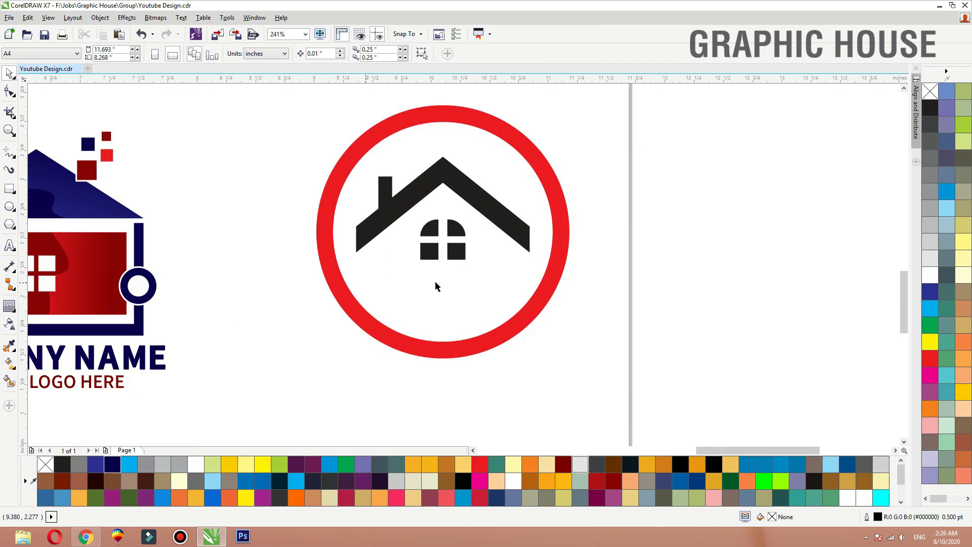
left_click_drag(236, 133, 256, 403)
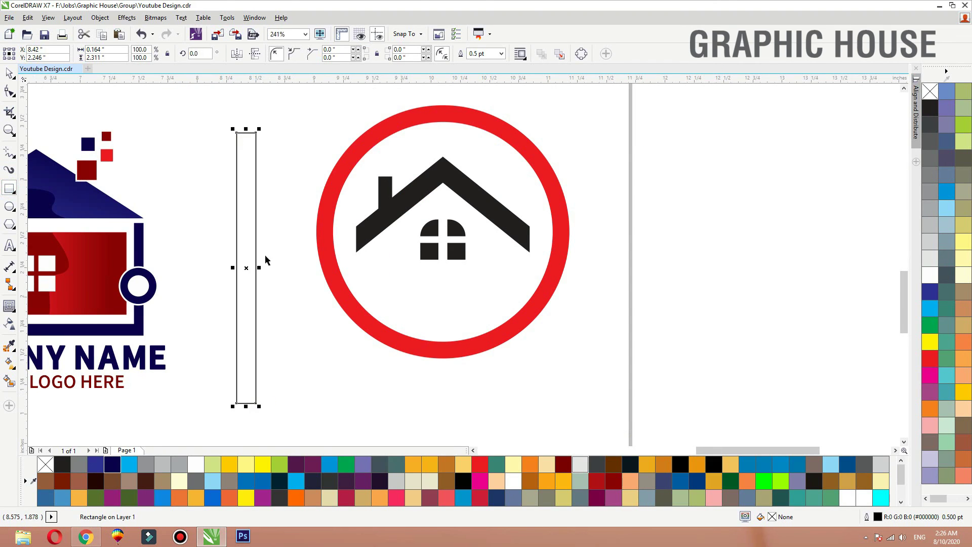
key("space")
left_click_drag(256, 237, 282, 215)
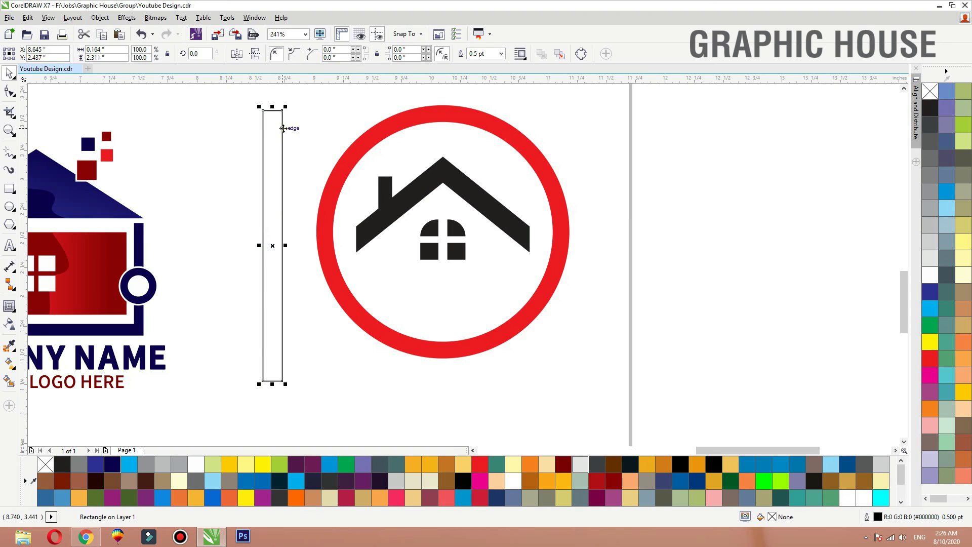
left_click_drag(283, 128, 456, 117)
left_click(460, 115, "shift")
key("c")
key("e")
left_click(606, 124)
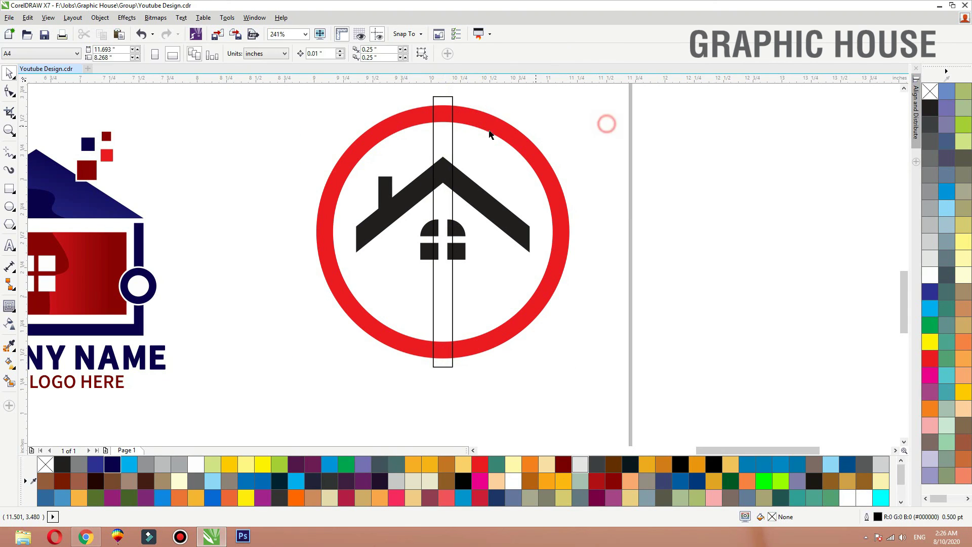
- Narrow the tall rectangle symmetrically about its center to about 0.12 inch wide
left_click(451, 148)
scroll(509, 261, "up", 4)
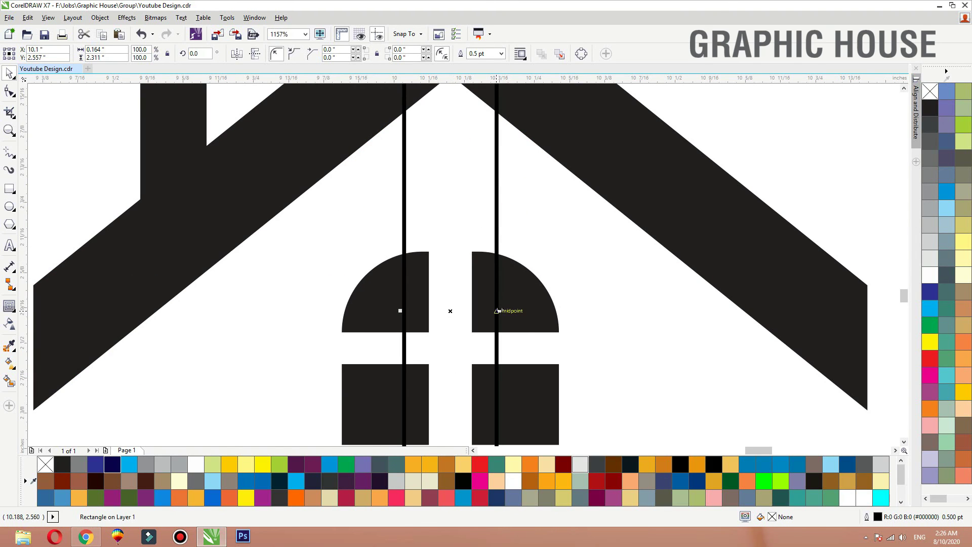
left_click_drag(500, 310, 489, 310)
key("F3")
- Fill the tall centered bar with blue and remove its outline
left_click(933, 354)
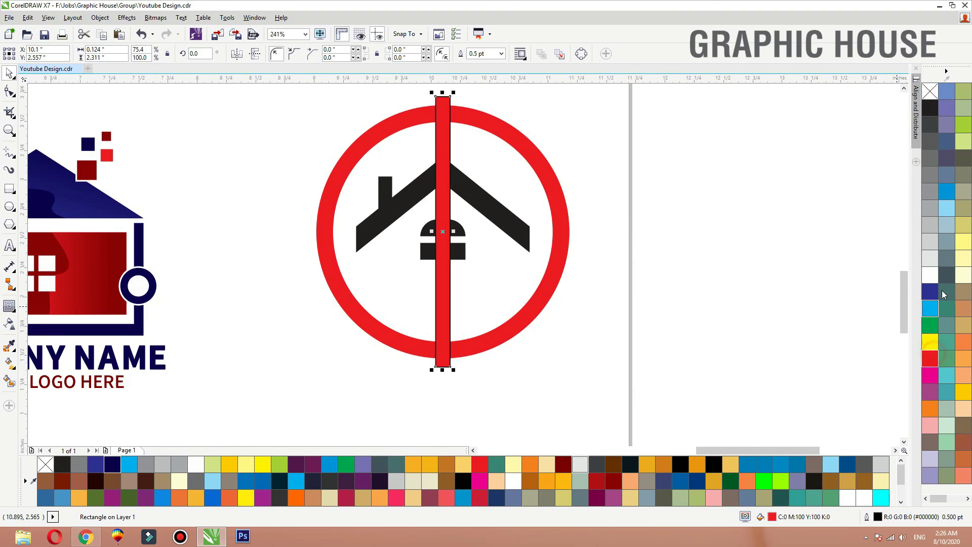
left_click(930, 291)
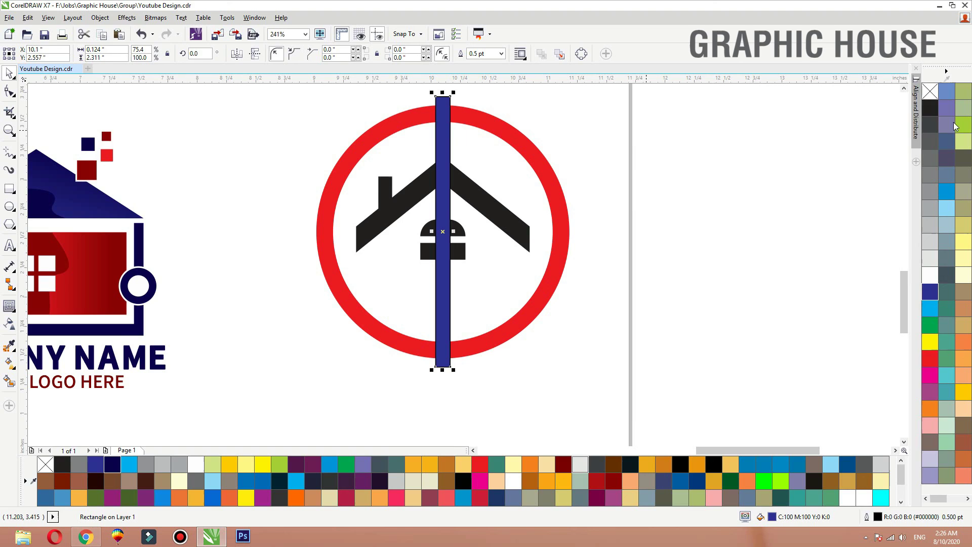
right_click(930, 92)
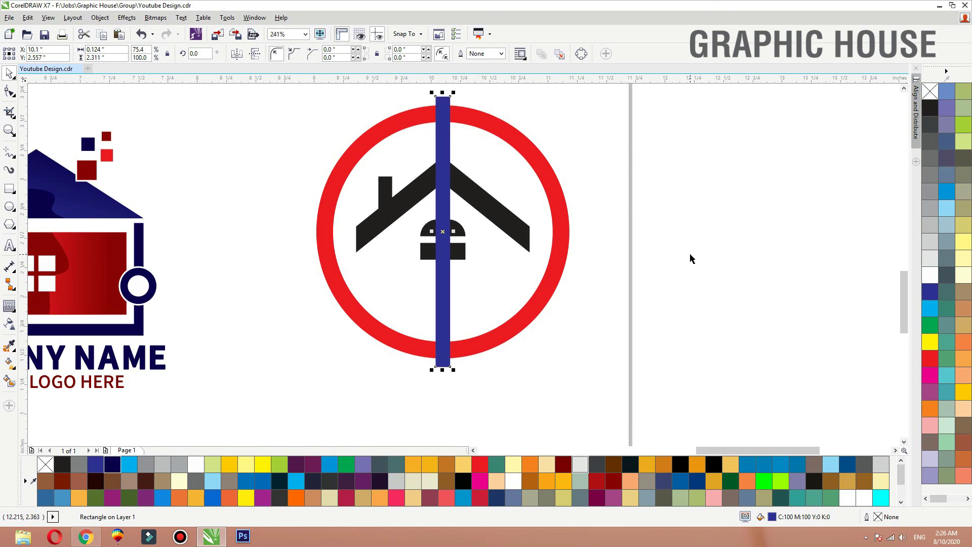
- Rotate the blue bar and a copy of it into an X across the ring, and group the two bars
left_click(443, 103)
left_click_drag(454, 94, 547, 359)
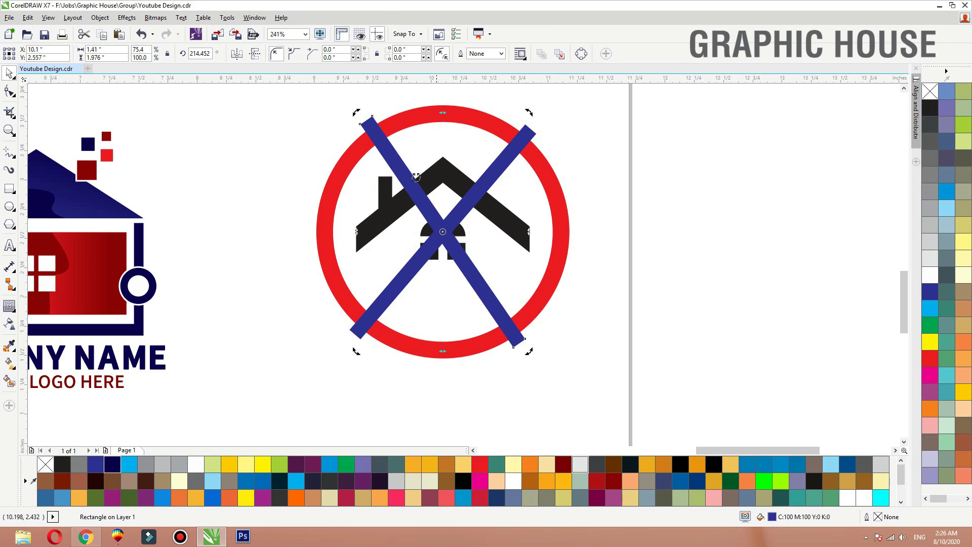
left_click(497, 174, "shift")
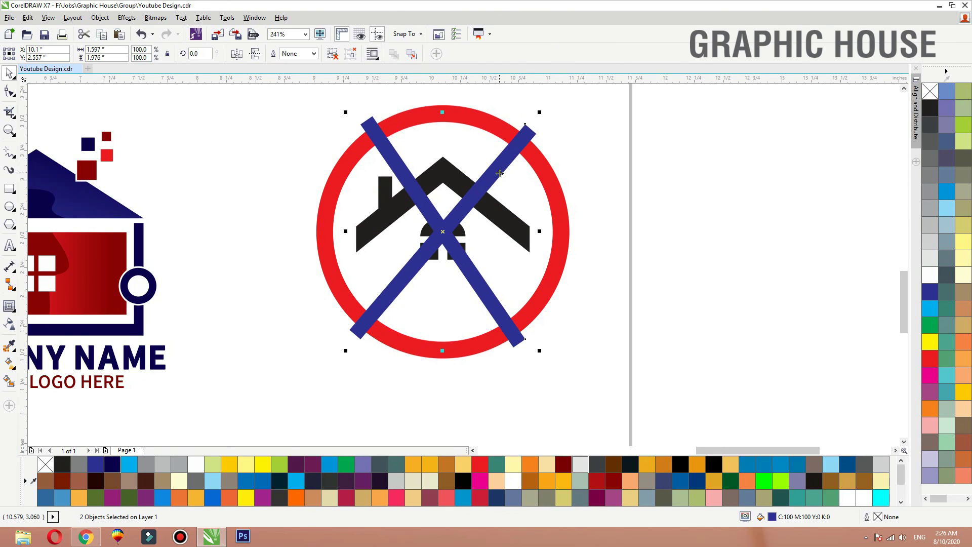
key("ctrl+g")
- Shorten the upper ends of both blue bars so that they stop inside the ring
left_click(507, 164, "ctrl")
left_click_drag(539, 122, 517, 146)
left_click(382, 143, "ctrl")
key("ctrl+r")
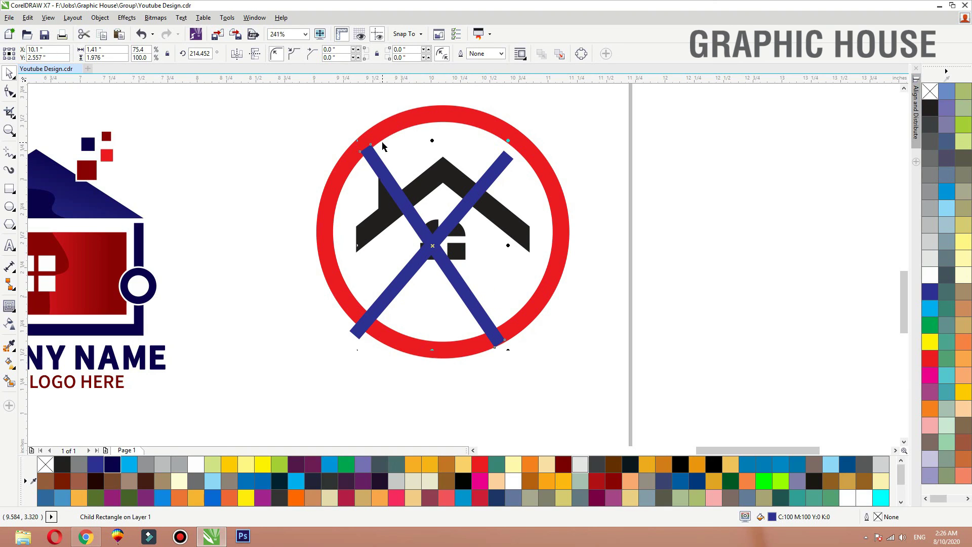
key("ctrl+z")
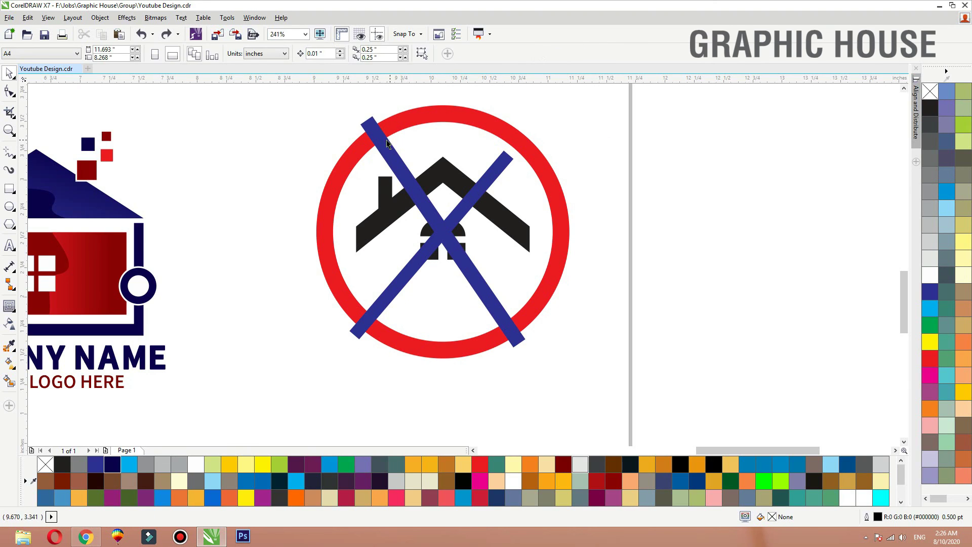
left_click_drag(362, 116, 384, 142)
- Trim the red ring with the crossed blue bars, and delete the bars
left_click(503, 125, "shift")
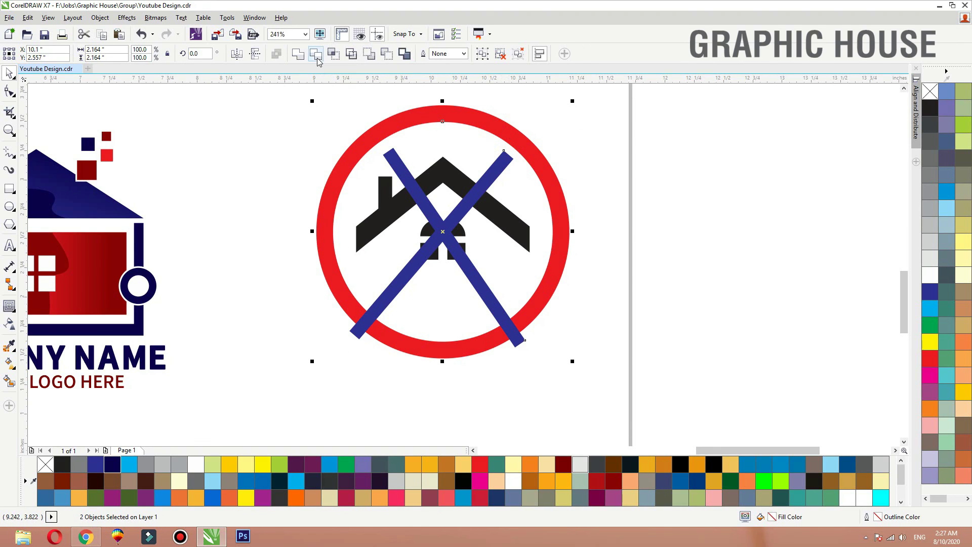
left_click(317, 58)
left_click(302, 284)
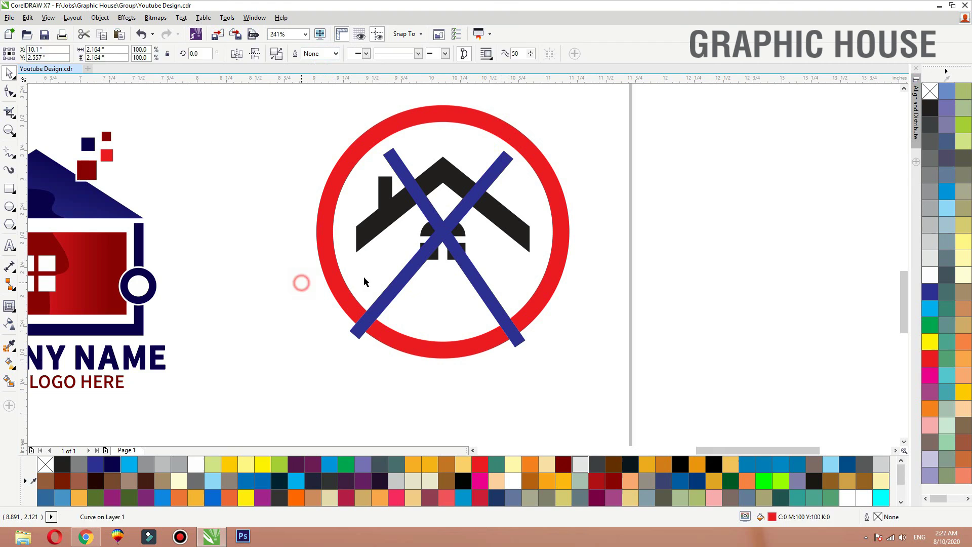
left_click(407, 280)
key("Delete")
left_click(427, 347)
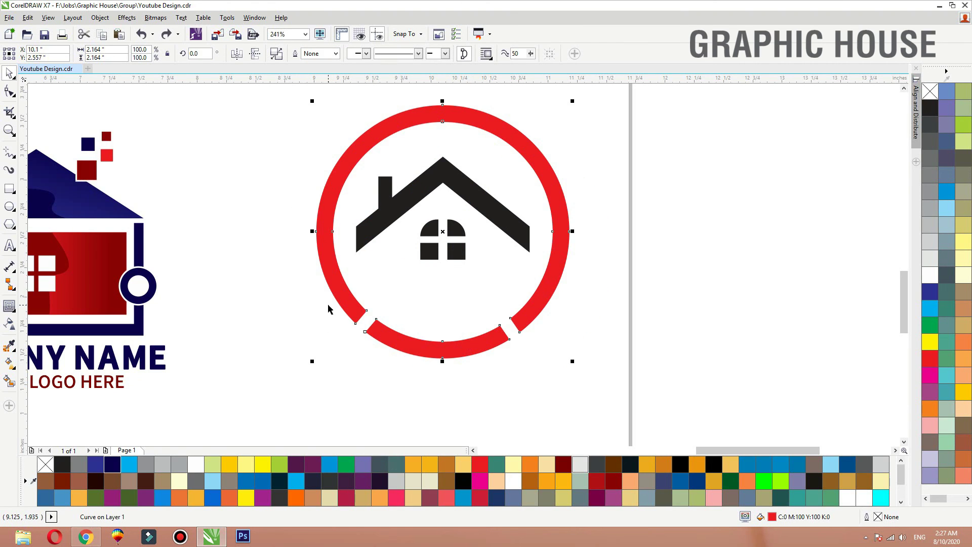
- Break the trimmed ring apart and fill its large upper arc with black
left_click(272, 55)
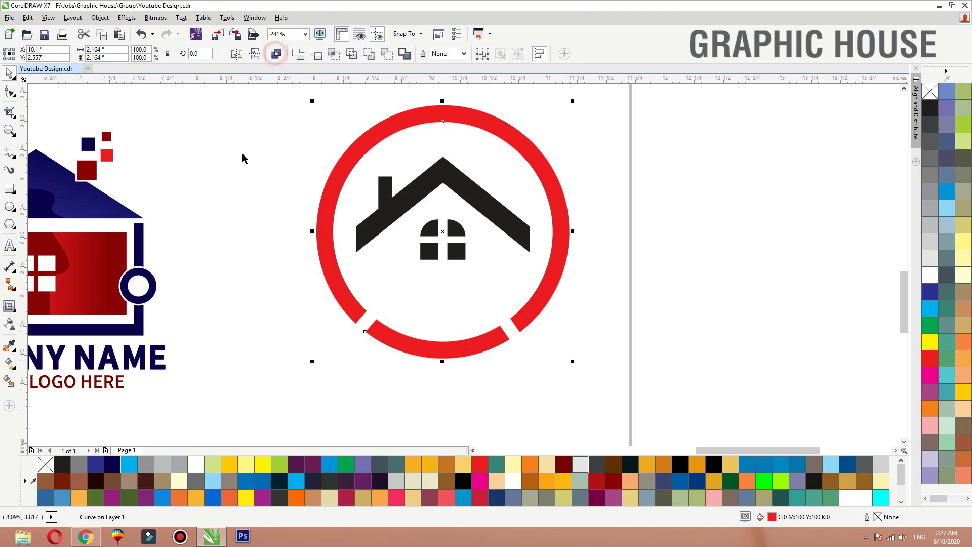
left_click(242, 153)
left_click(324, 201)
left_click(935, 124)
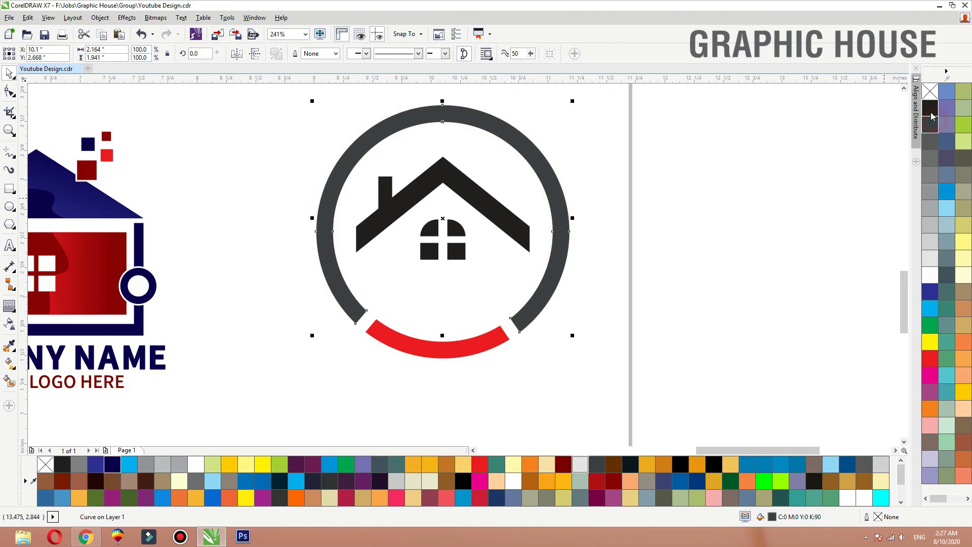
left_click(931, 109)
- Fill the small lower arc with a vertical fountain fill running from orange to golden yellow
left_click(489, 338)
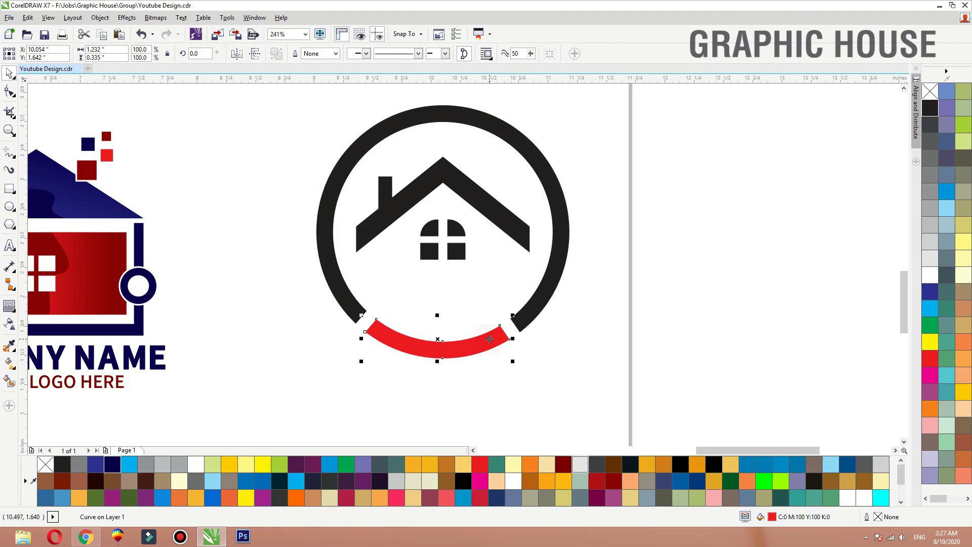
left_click(930, 411)
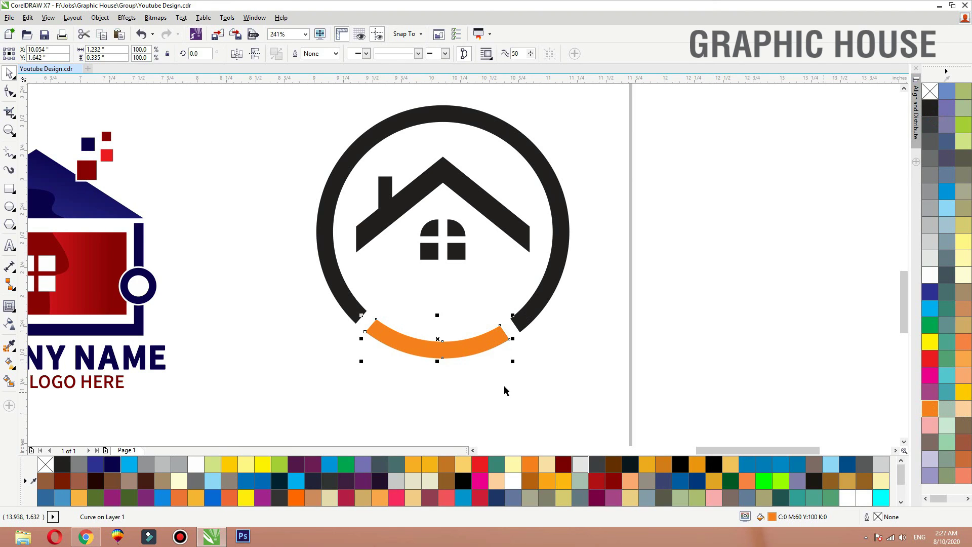
key("g")
left_click_drag(438, 323, 438, 366)
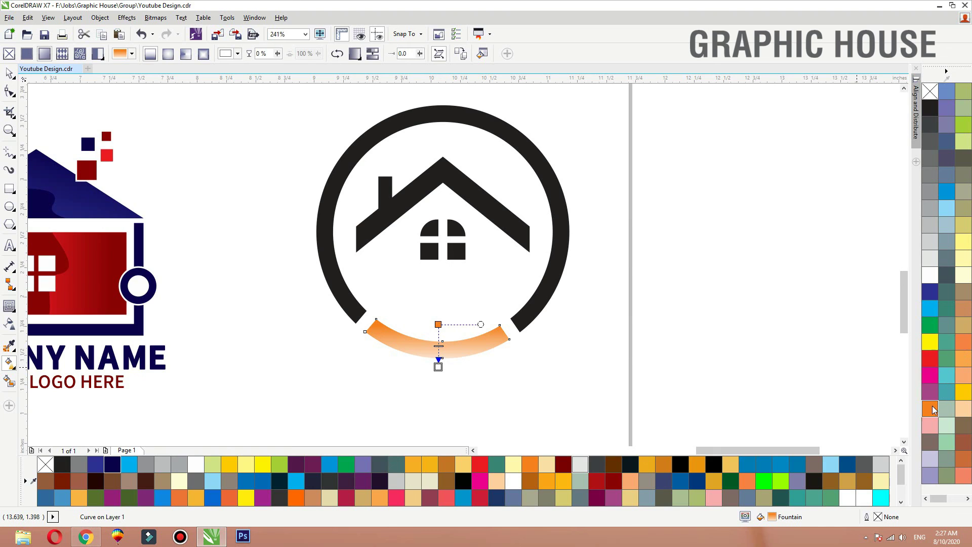
left_click(963, 392)
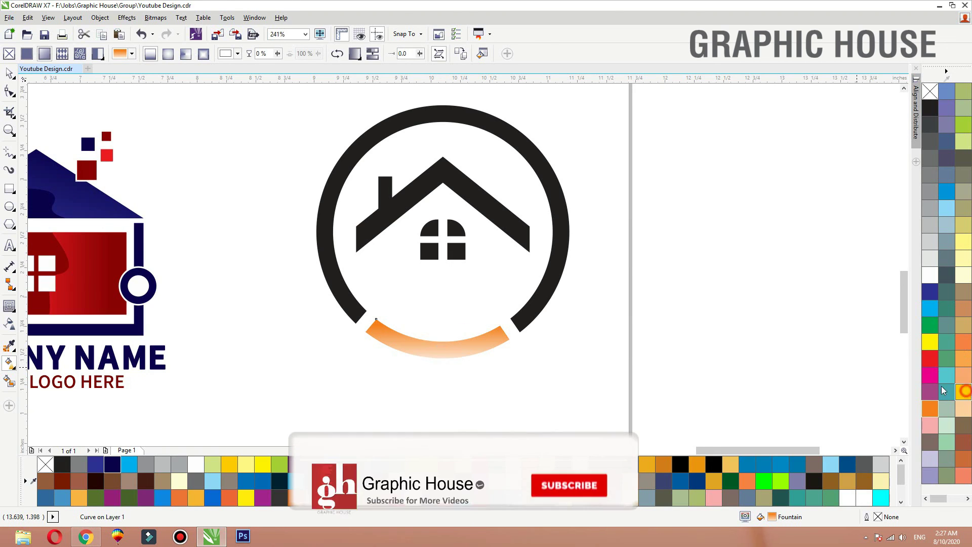
left_click(440, 325)
left_click_drag(441, 326, 440, 334)
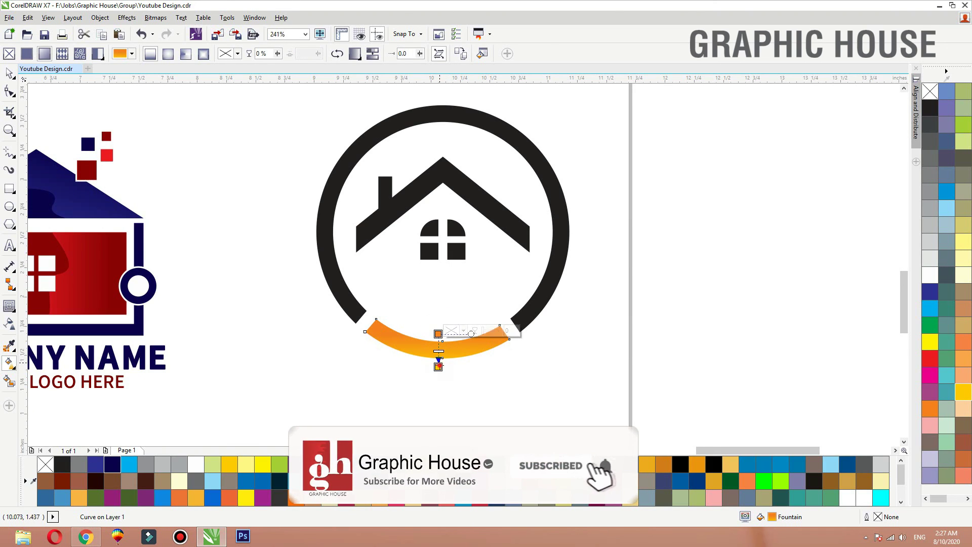
- Center the black house vertically within the ring's upper arc
key("space")
left_click(668, 319)
left_click_drag(643, 125, 273, 291)
left_click(554, 261, "shift")
key("e")
left_click(640, 239)
left_click(488, 215)
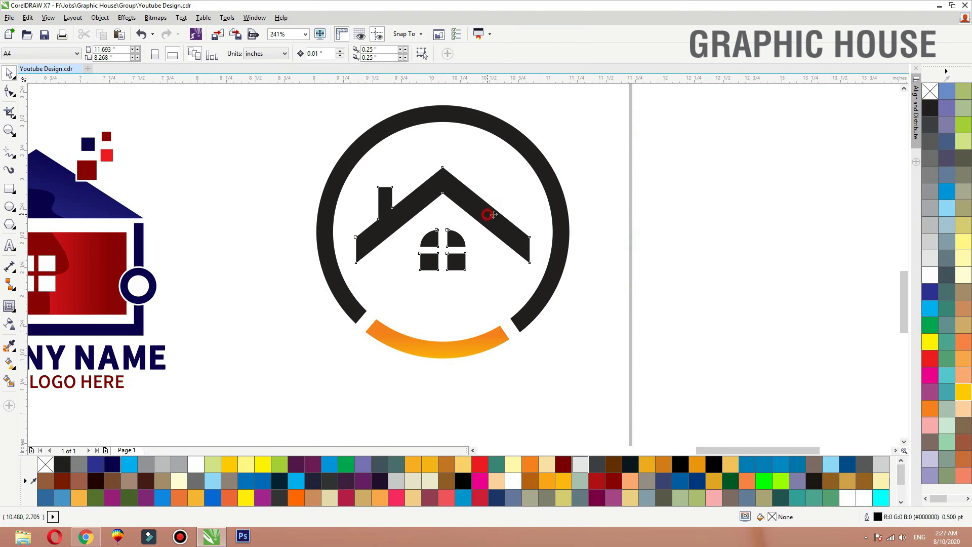
left_click(606, 215)
- Copy the COMPANY NAME and BUSINESS LOGO HERE texts from the blue and red house logo to below the ring logo
scroll(568, 242, "down", 2)
left_click_drag(635, 176, 295, 334)
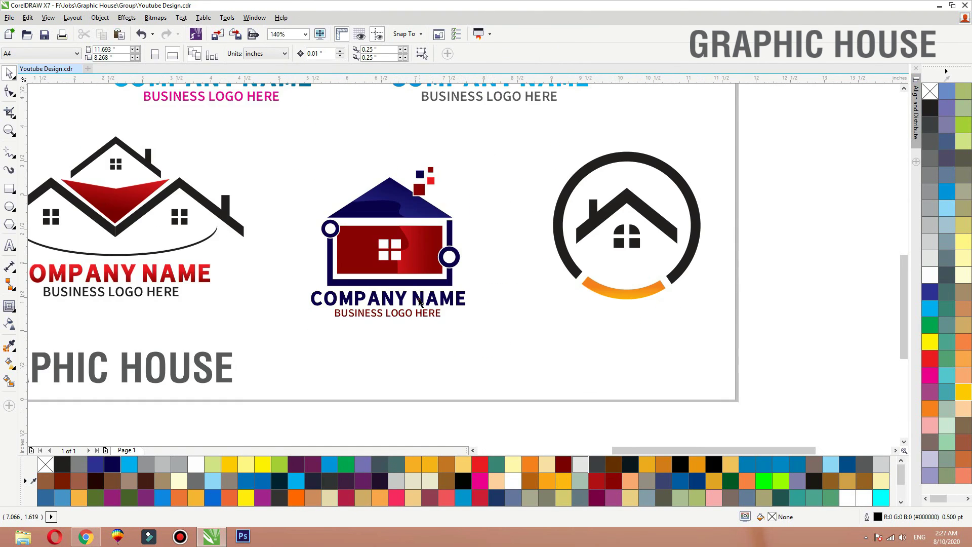
left_click(421, 300)
left_click(418, 316, "shift")
key("F8")
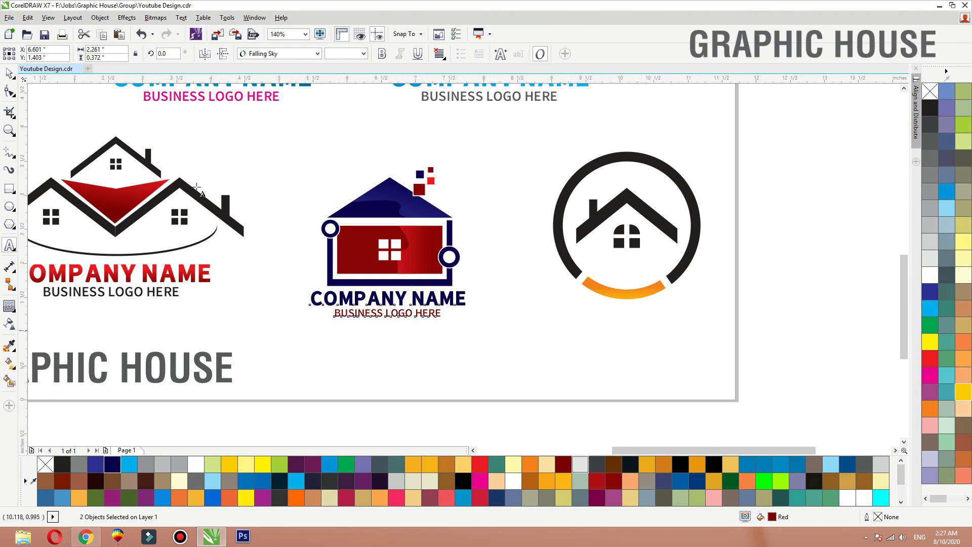
left_click(8, 71)
left_click_drag(436, 302, 677, 316)
right_click(677, 316)
left_click(705, 292)
- Copy the outline and fill properties of the orange arc onto the COMPANY NAME text under the ring
left_click(666, 311)
key("F2")
left_click_drag(789, 254, 513, 326)
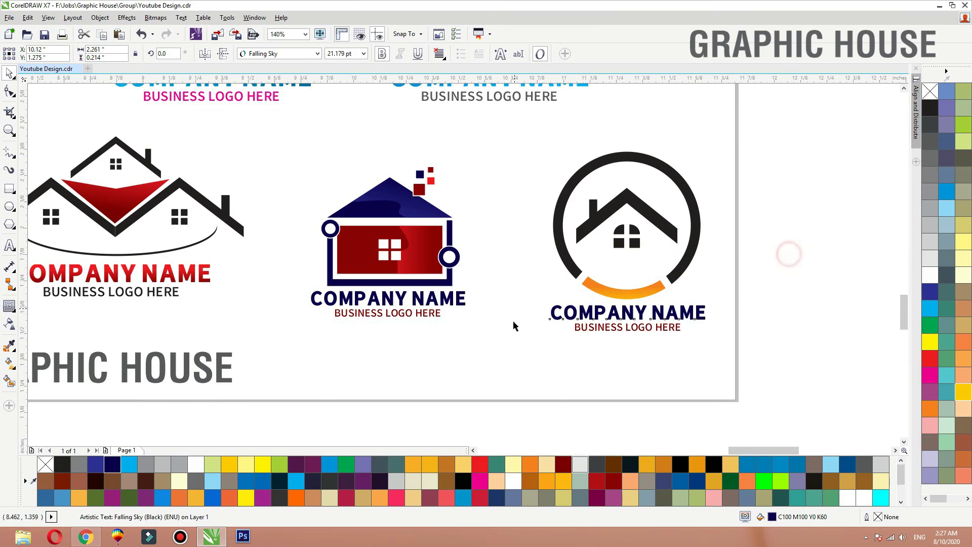
left_click(28, 18)
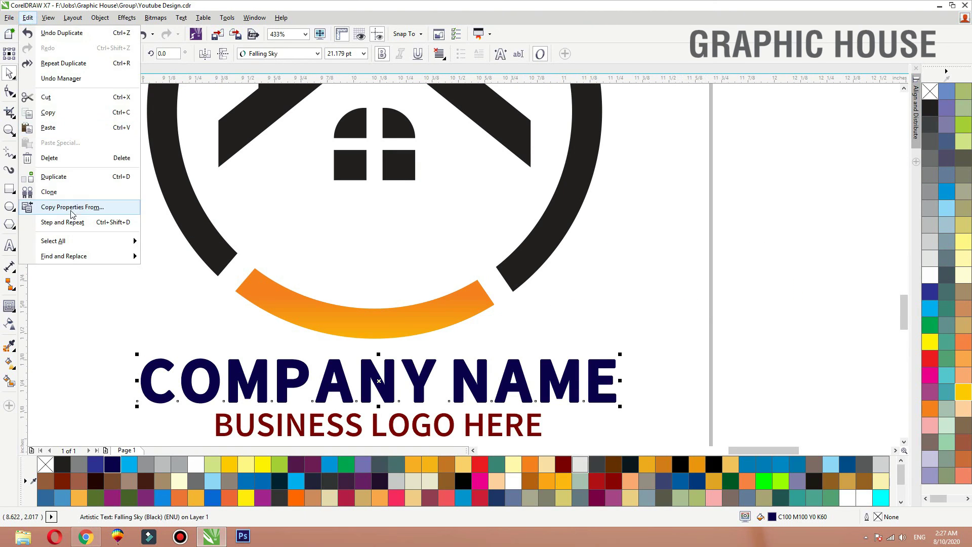
left_click(71, 205)
left_click(484, 285)
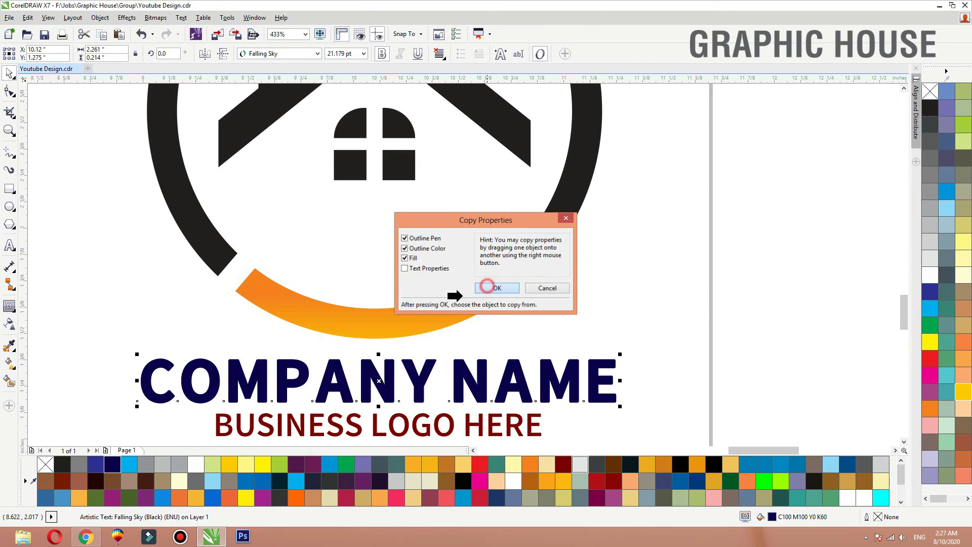
left_click(415, 323)
left_click(586, 304)
- Fill the BUSINESS LOGO HERE text under the ring with black
left_click(512, 429)
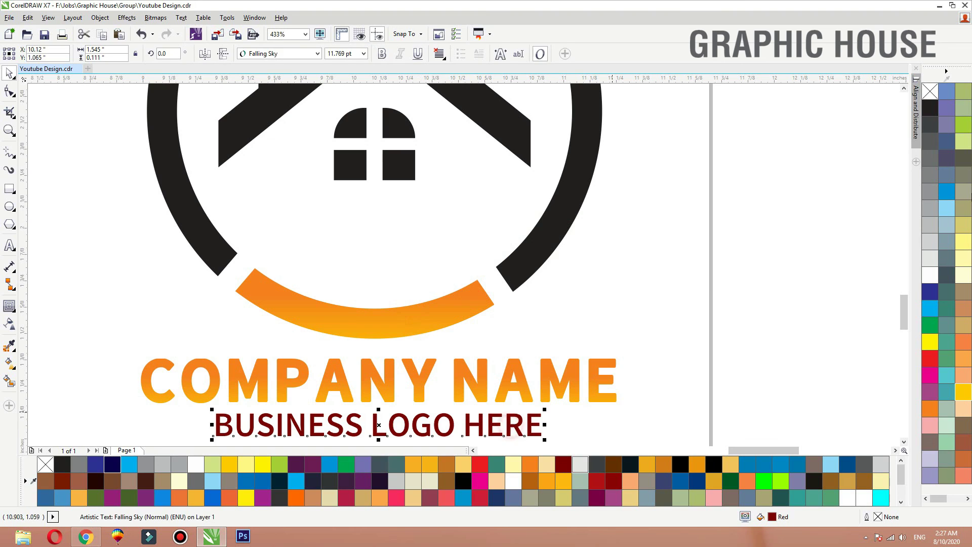
left_click(930, 107)
left_click(749, 263)
- Scale the whole ring logo with its texts down to about 1.49 by 1.73 inches and move it closer to the fourth logo
scroll(597, 307, "down", 2)
scroll(597, 307, "down", 2)
left_click_drag(646, 189, 464, 335)
left_click_drag(604, 205, 585, 228)
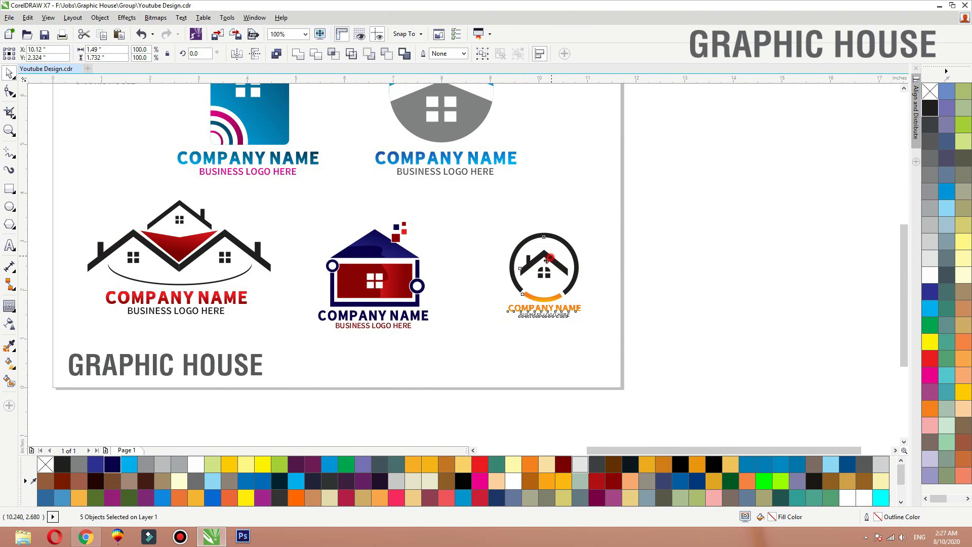
left_click_drag(551, 257, 512, 264)
left_click(586, 199)
- Show all the logos on the page and save the document
key("F4")
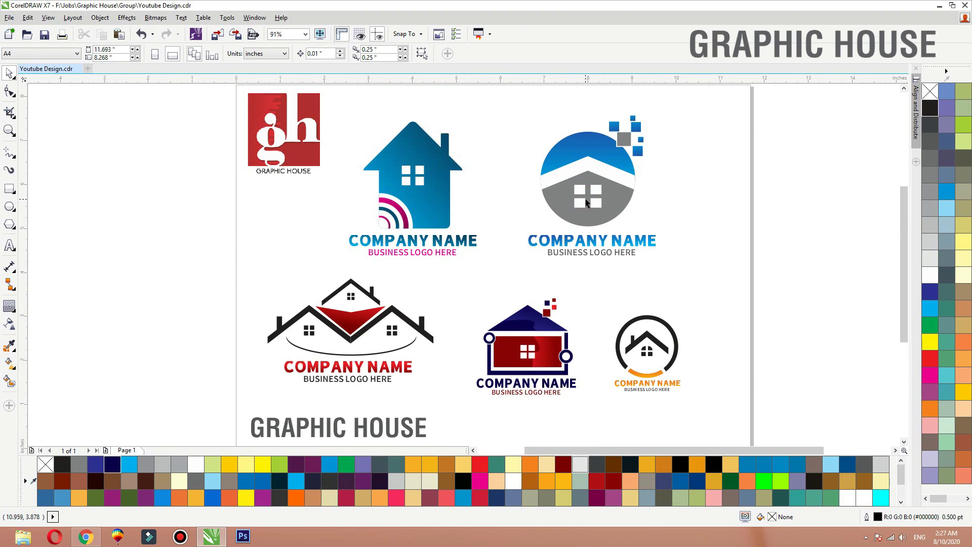
key("ctrl+s")
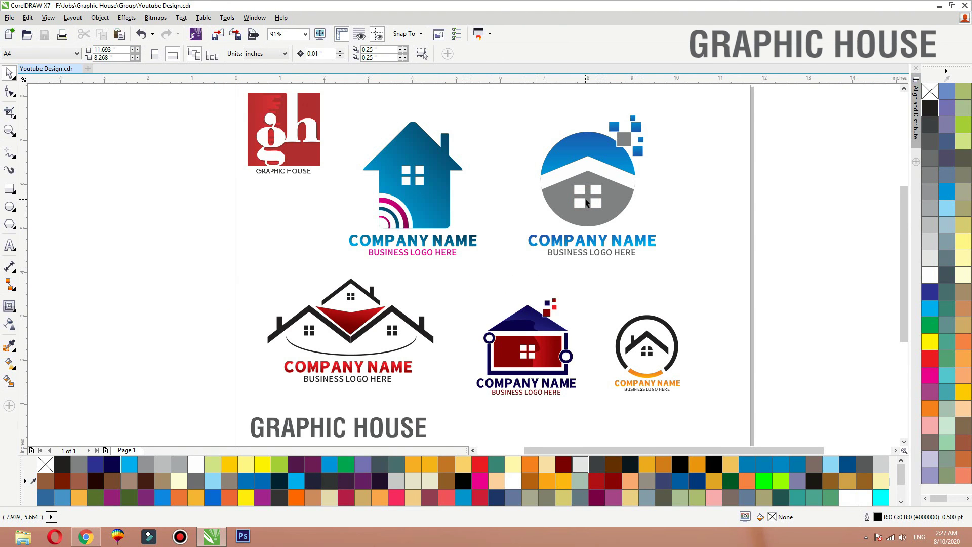